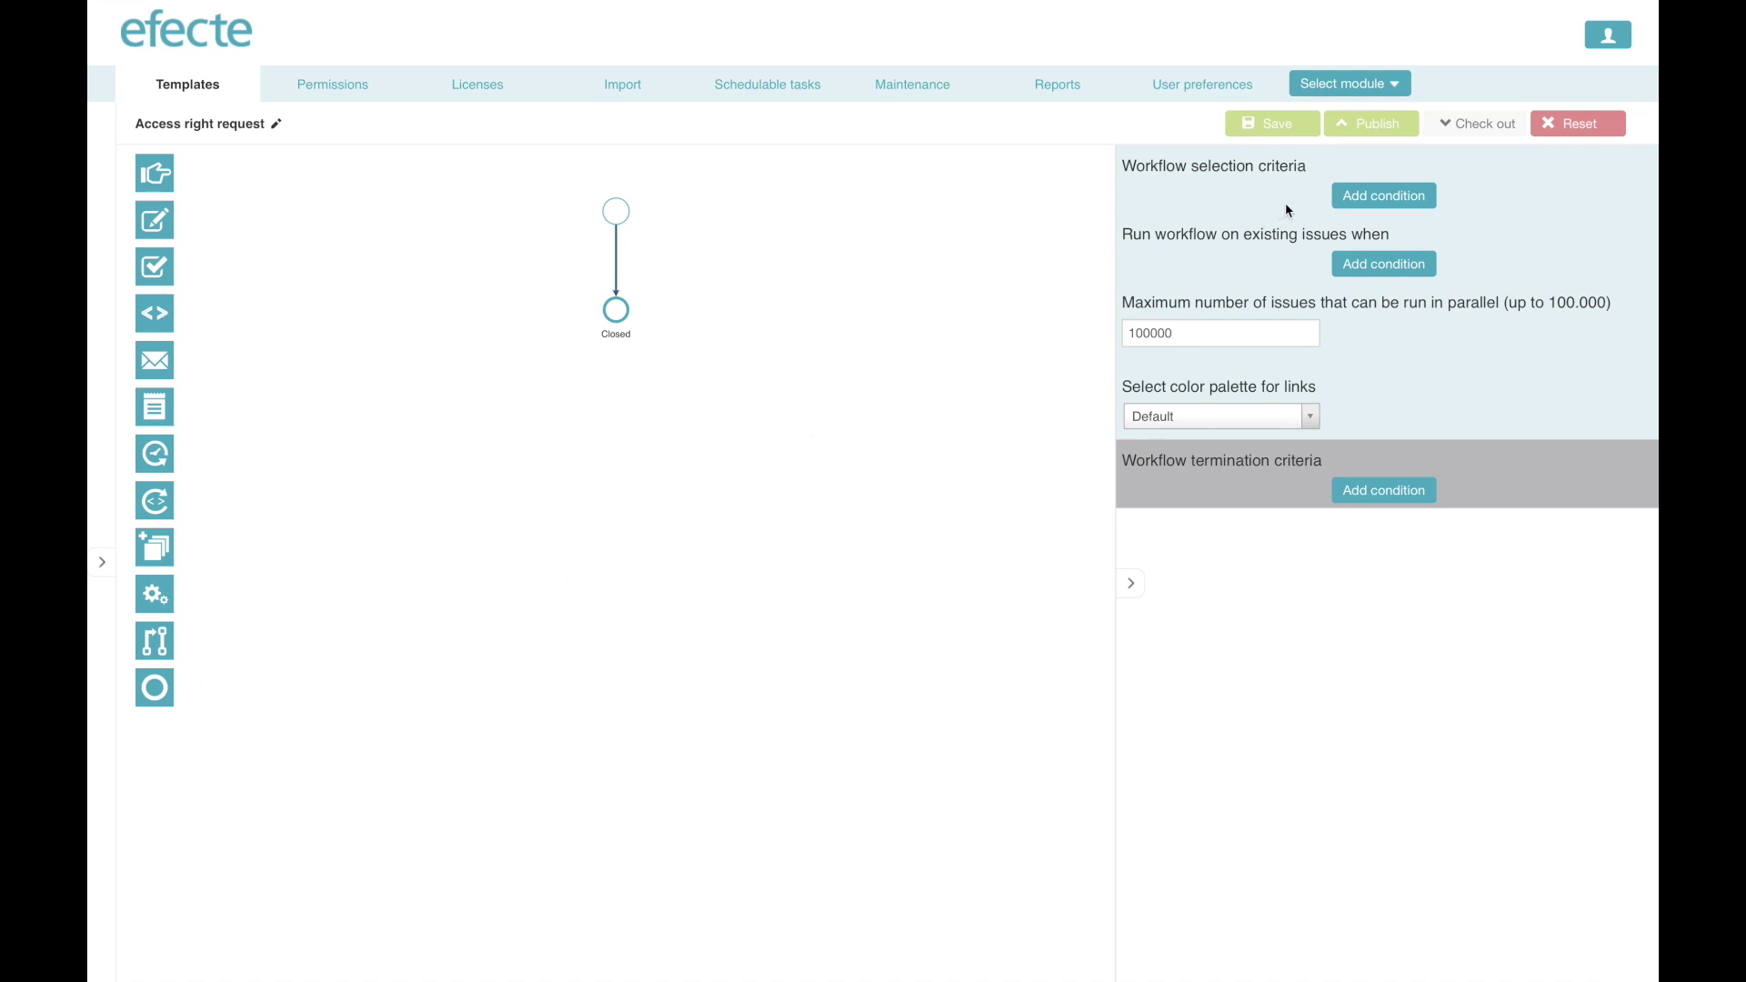
# Add a blank condition under the Access right request workflow's selection criteria.
pyautogui.click(1386, 198)
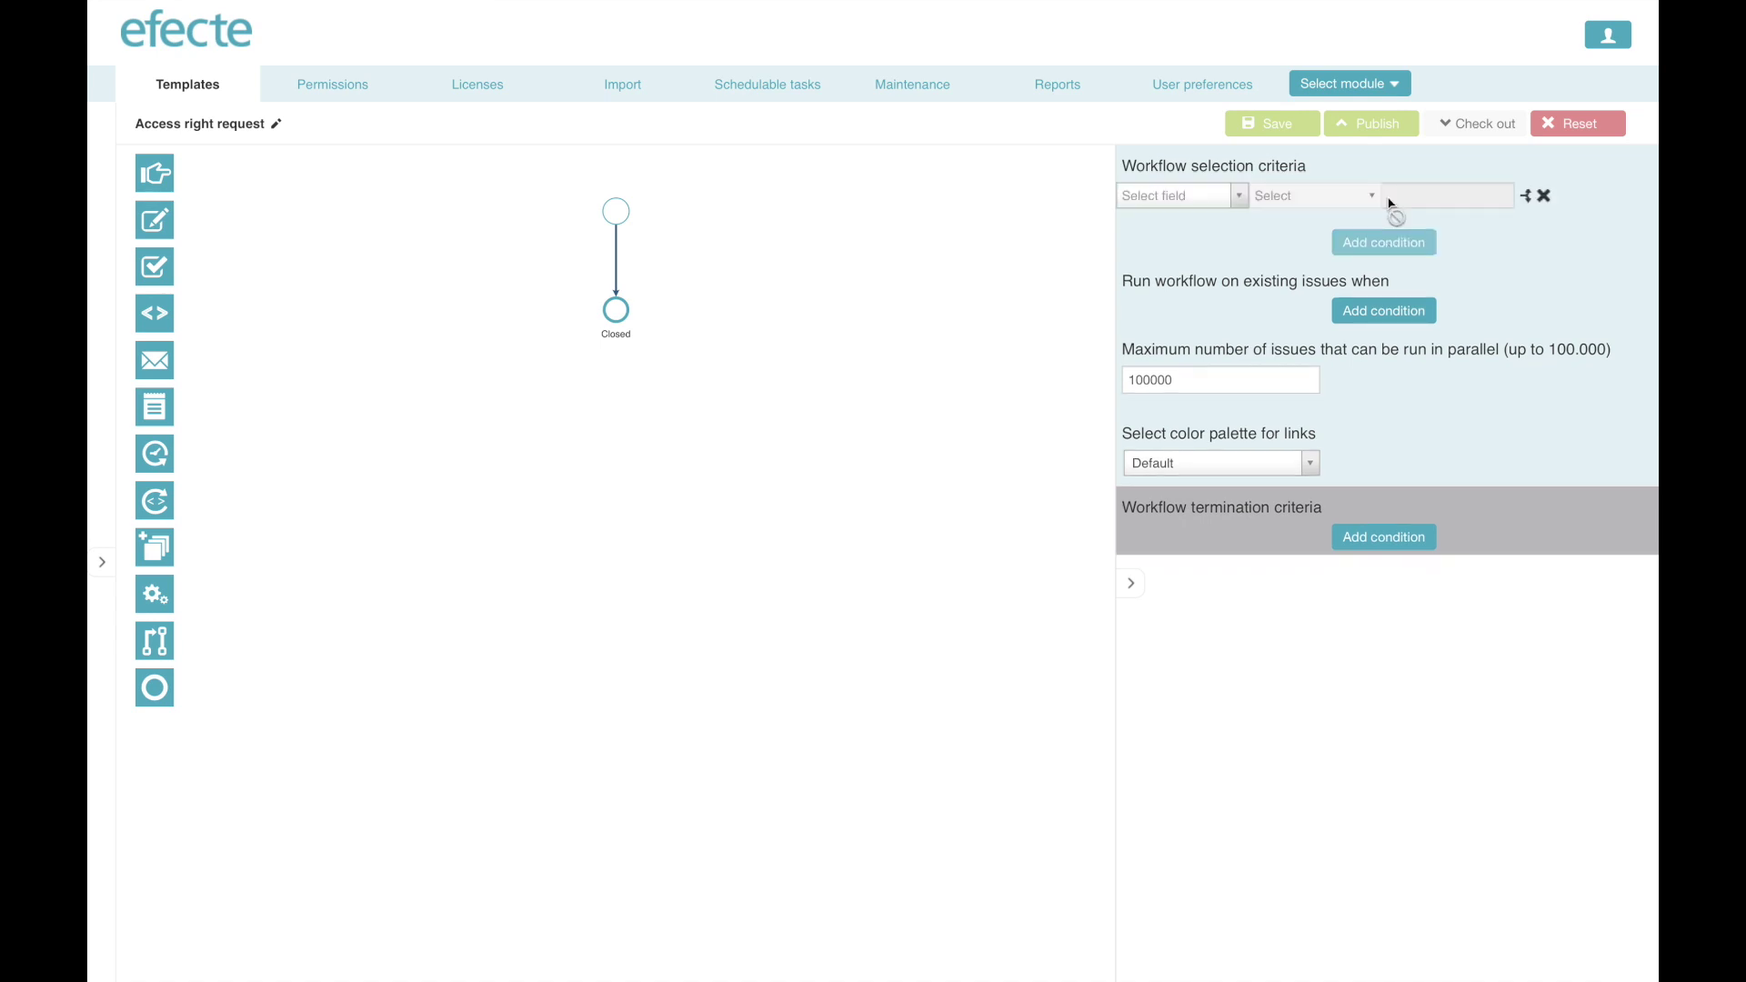
# Set the first selection condition to Status equal to 01 - Not started.
pyautogui.click(1248, 207)
pyautogui.write('st')
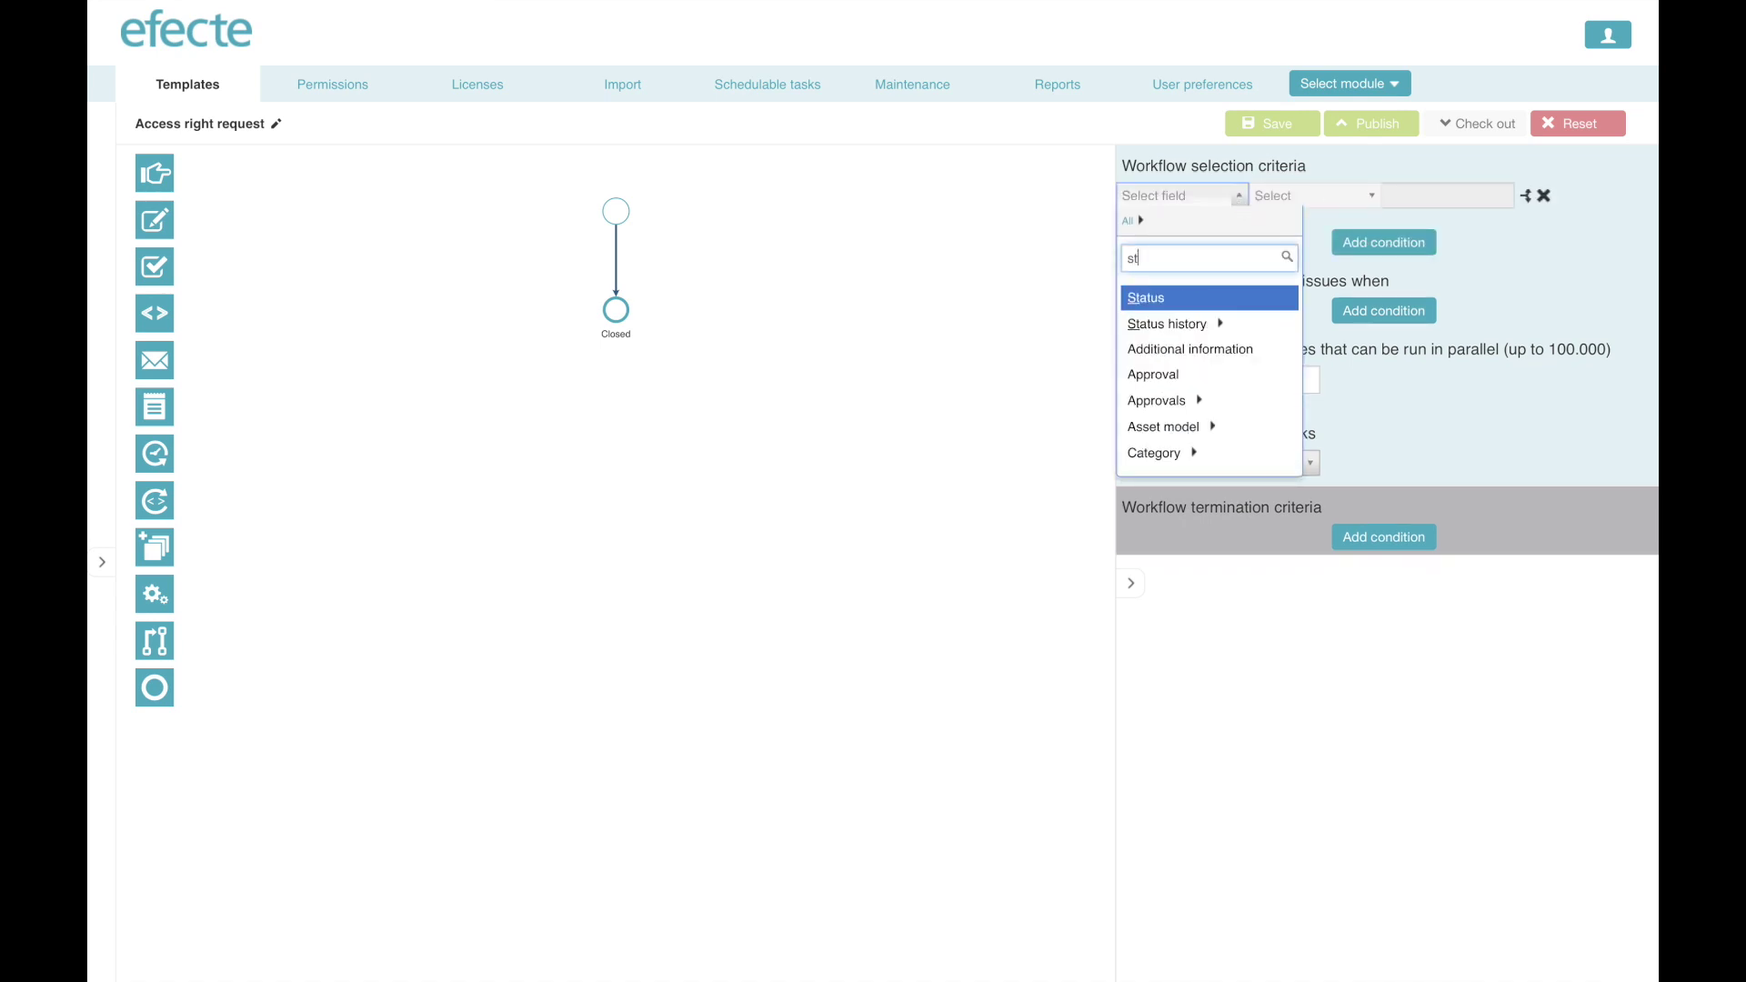
pyautogui.click(1195, 301)
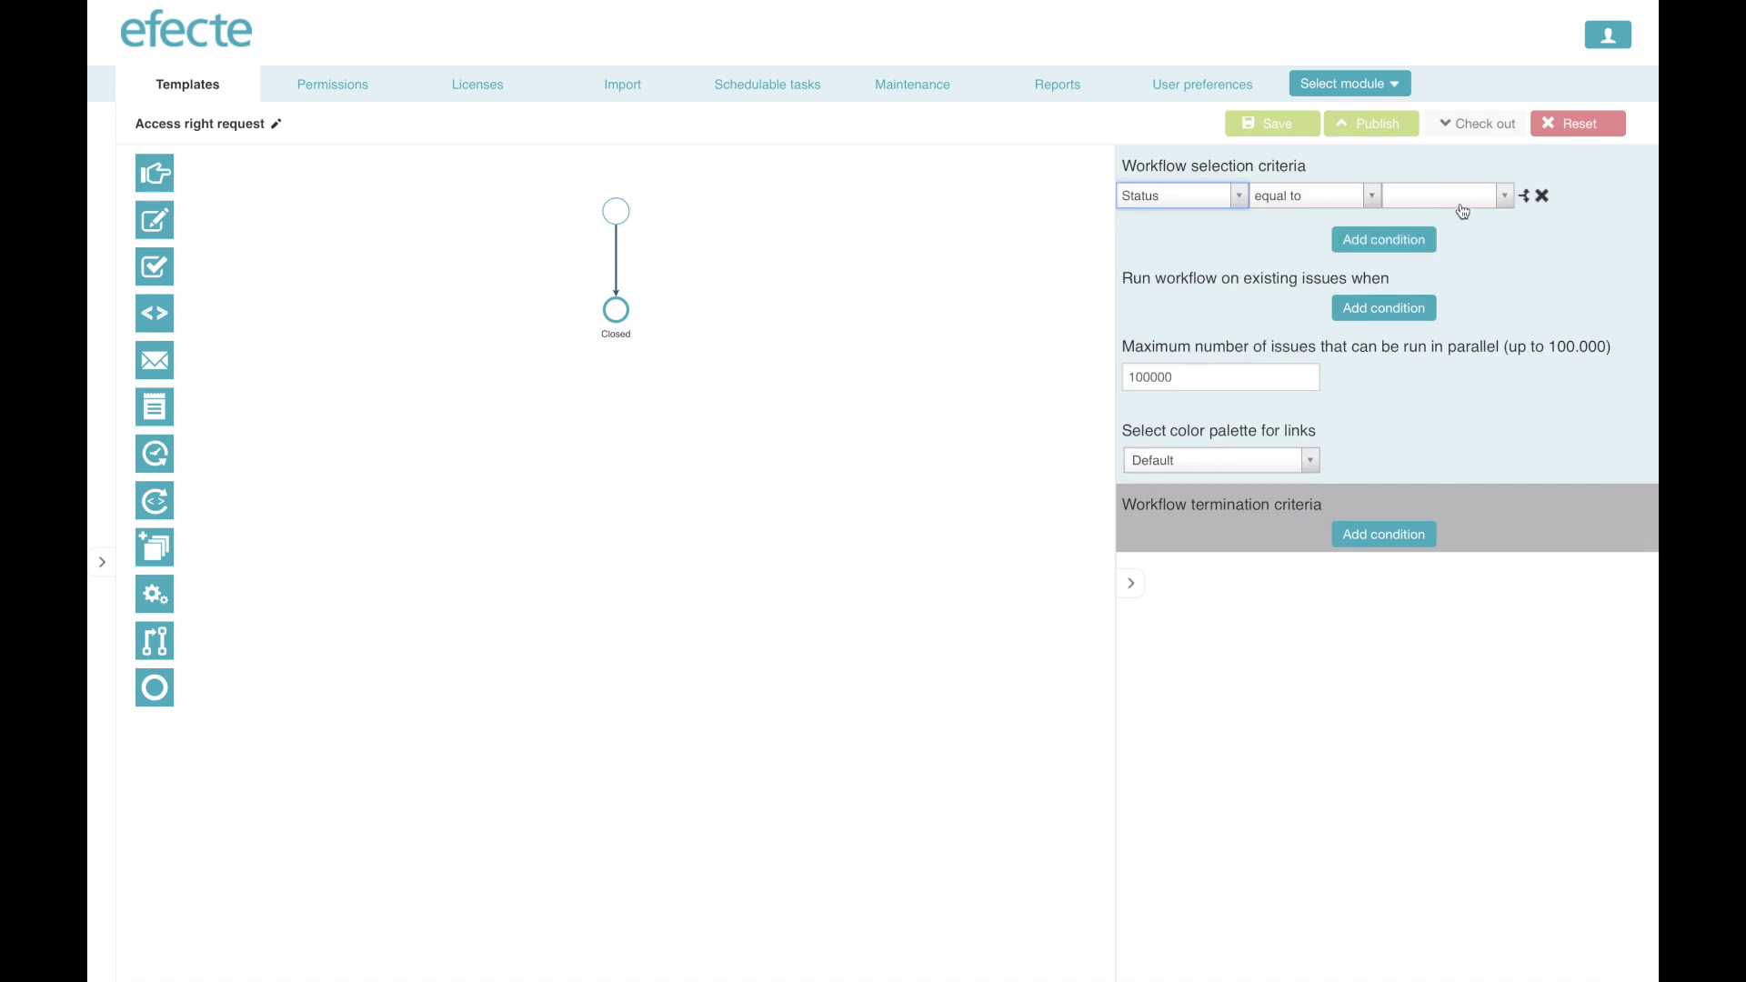
pyautogui.click(1507, 199)
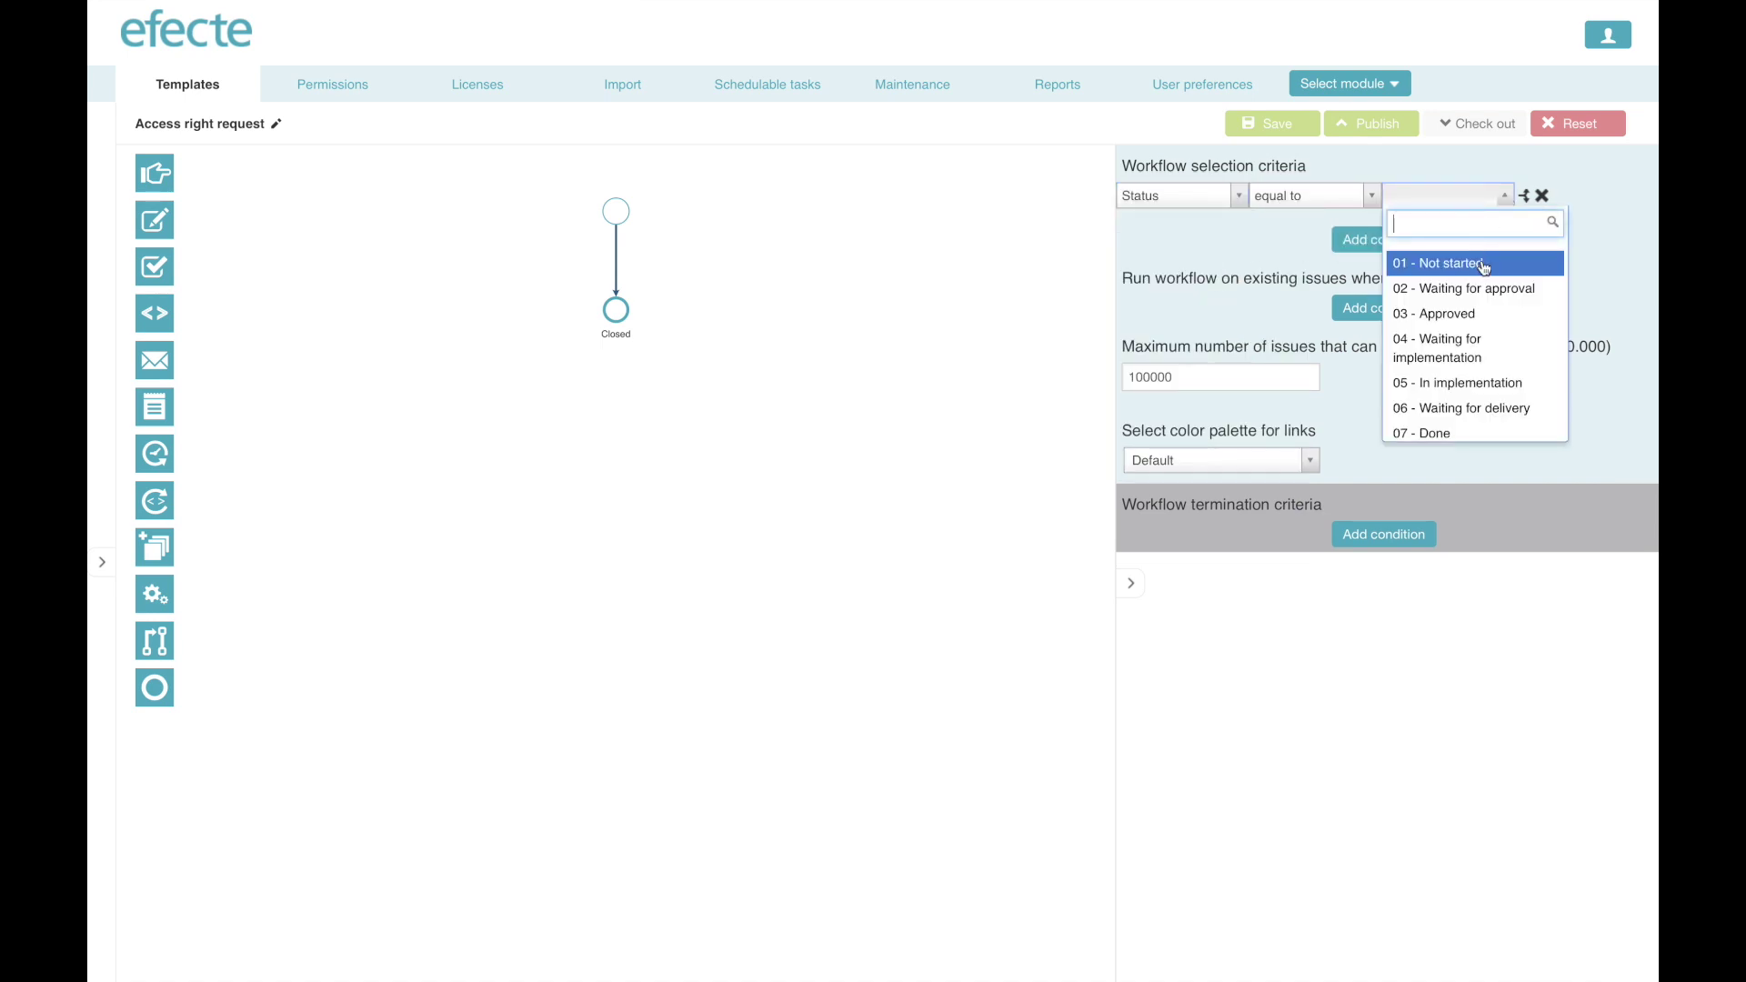
pyautogui.click(1479, 263)
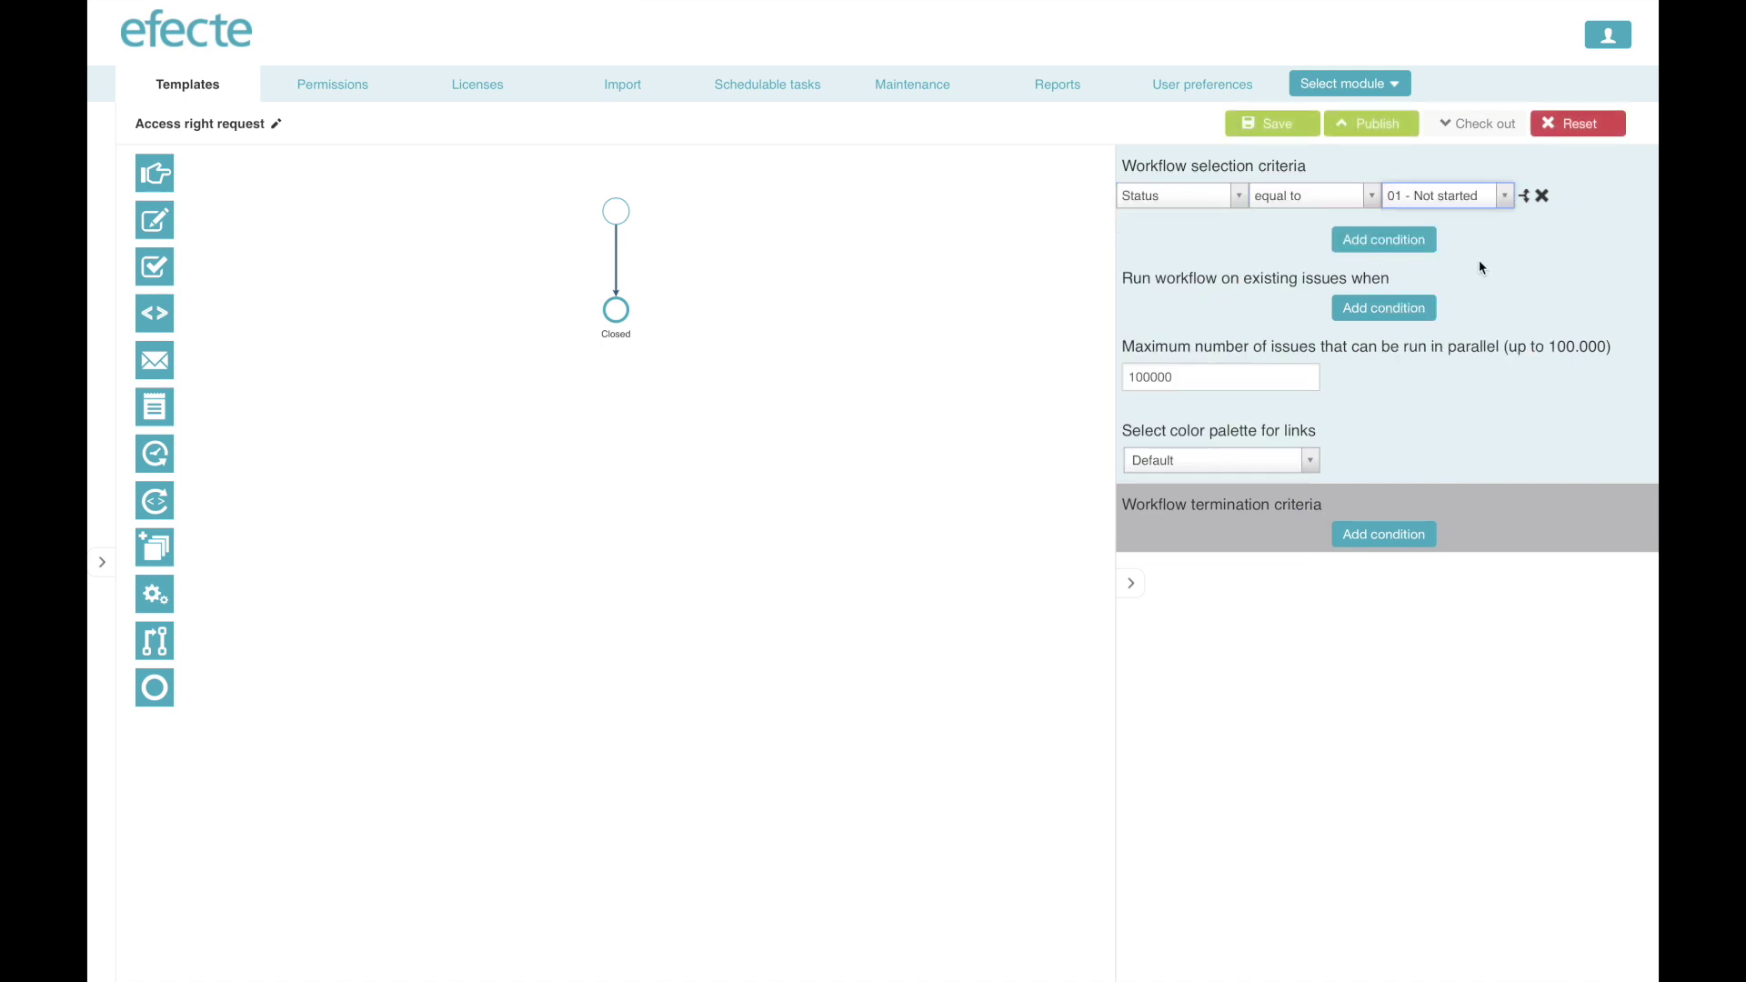
# Add a second condition: Service Item equal to User Access Rights Request.
pyautogui.click(1416, 242)
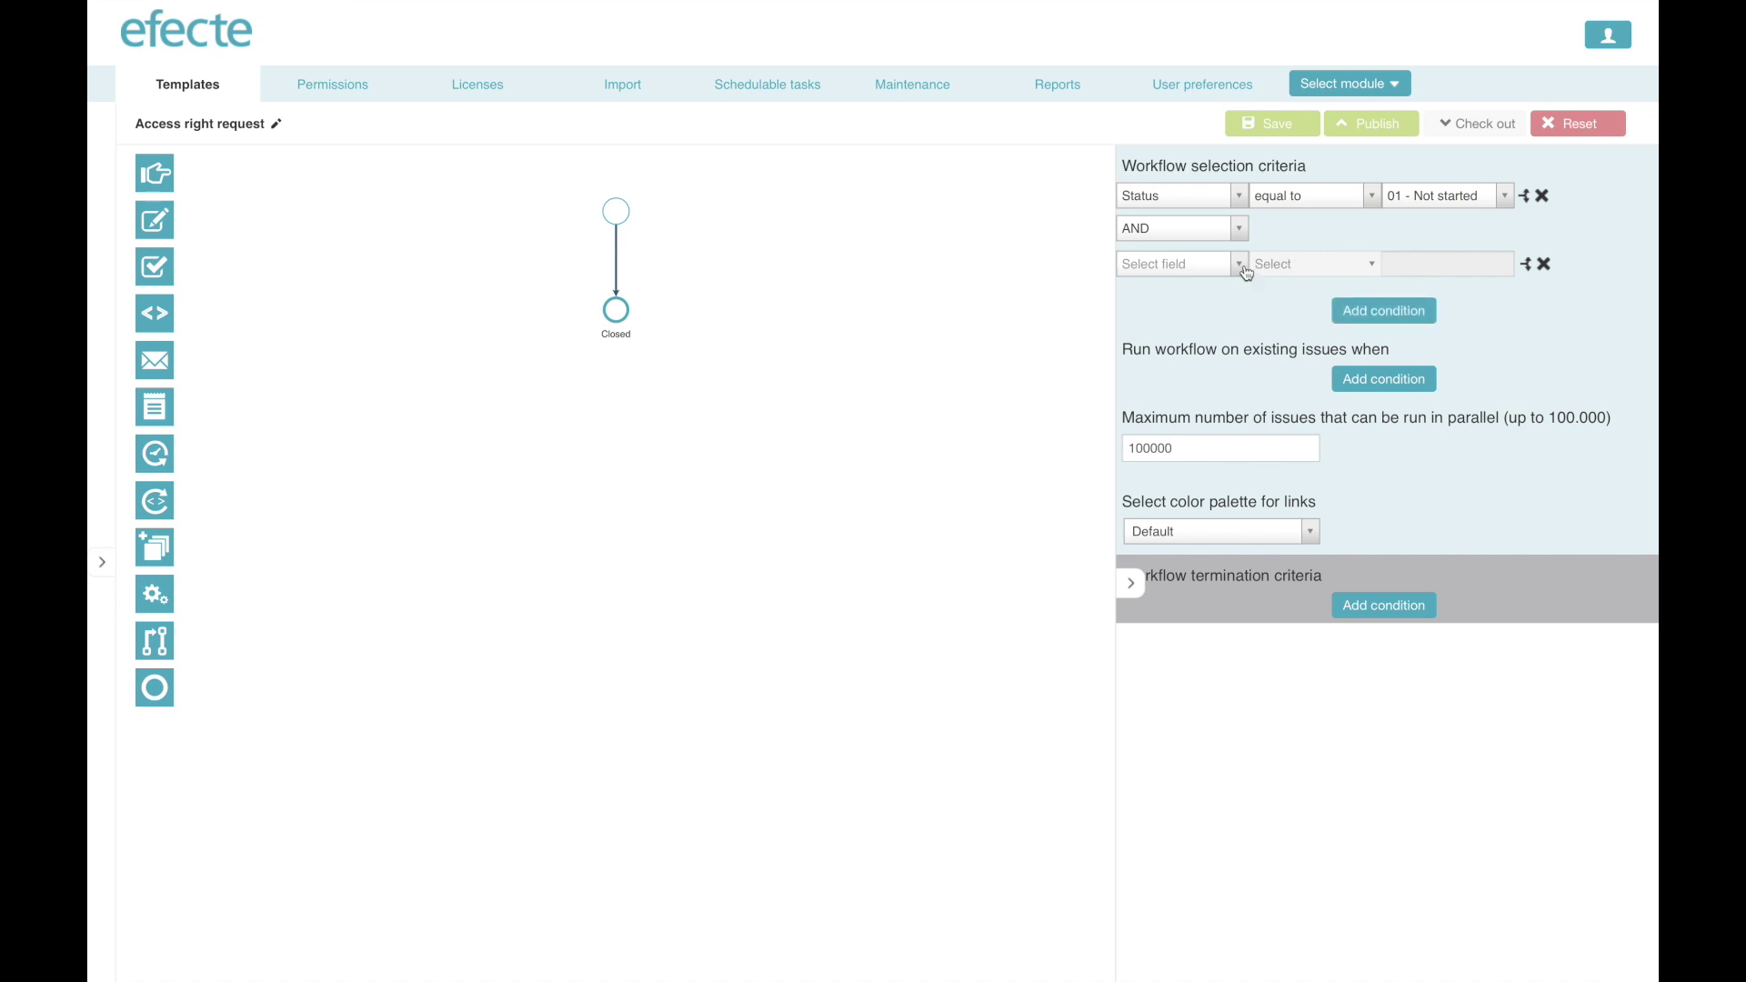
pyautogui.click(1239, 264)
pyautogui.write('servi')
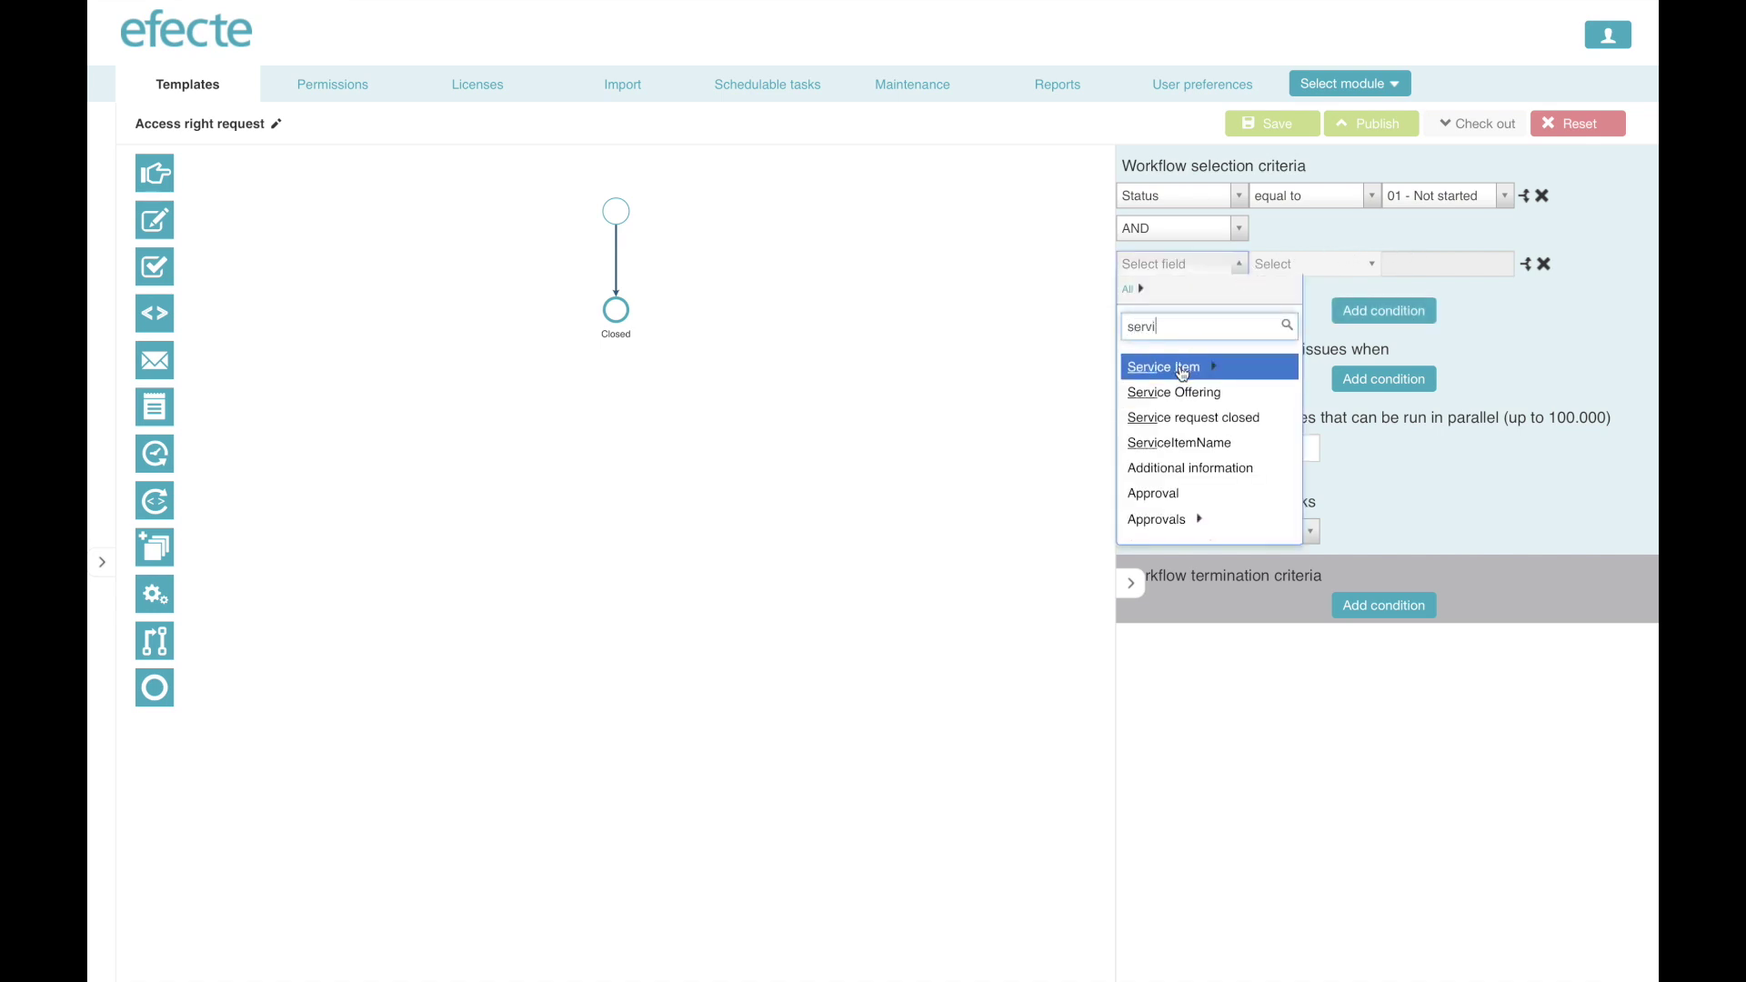
pyautogui.click(1175, 367)
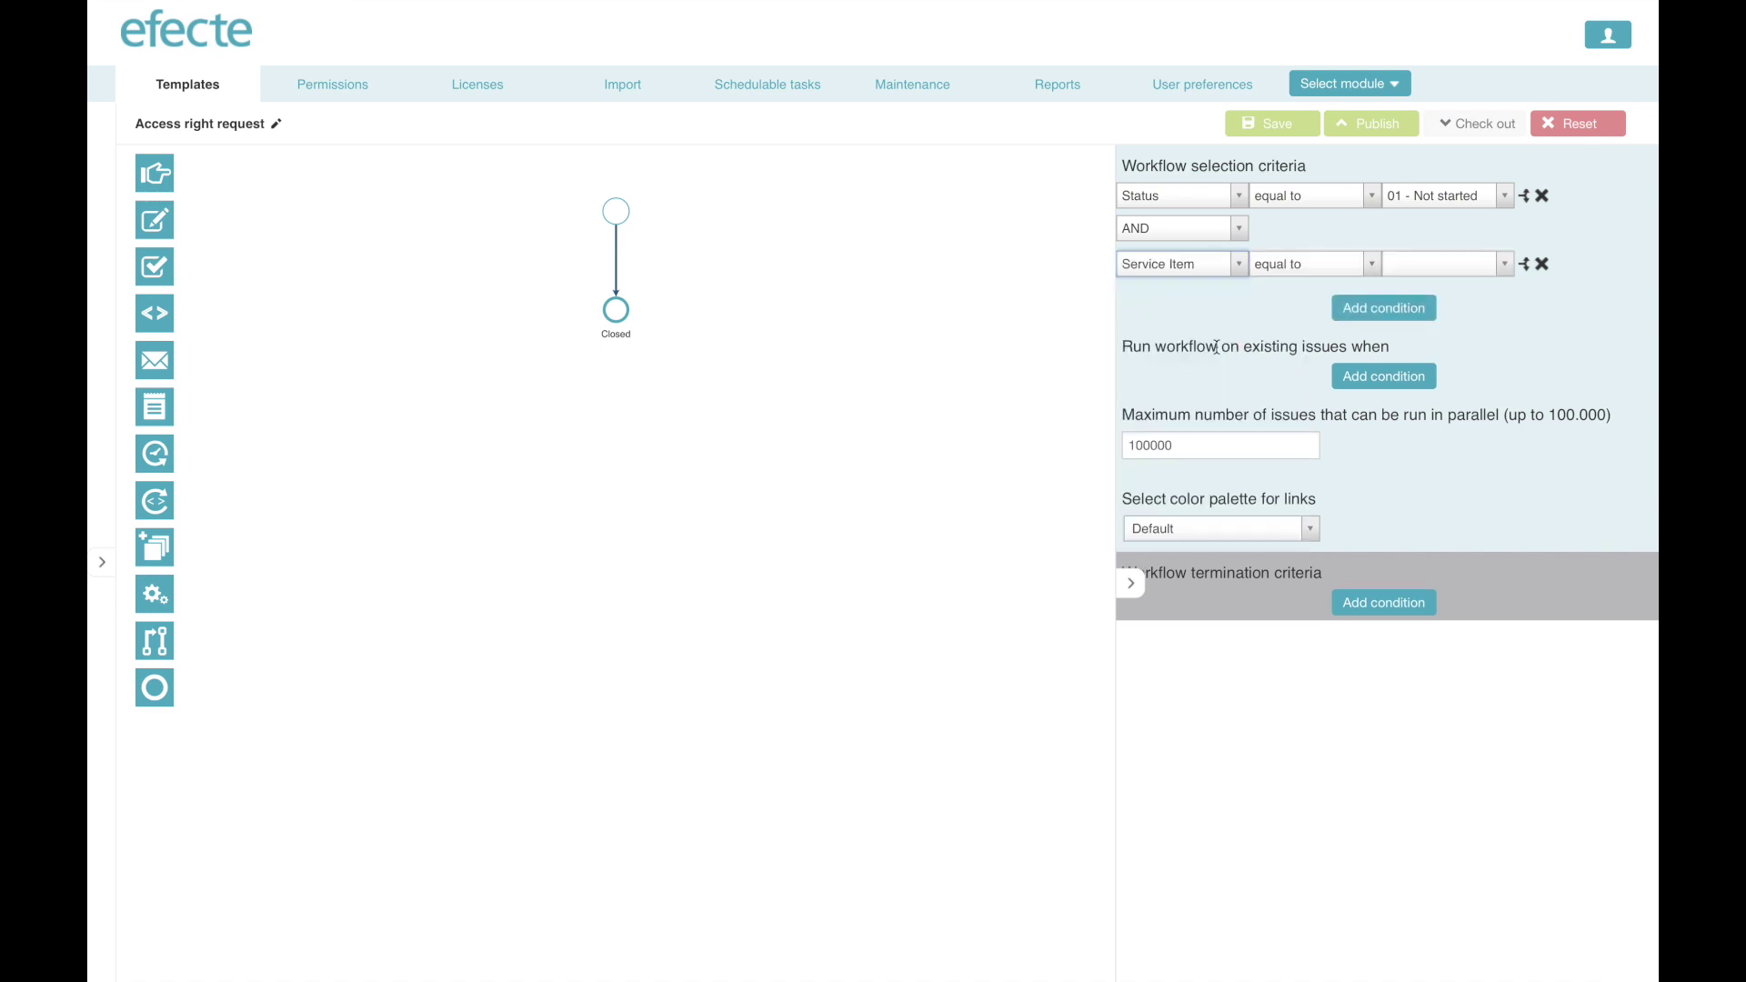
pyautogui.click(1462, 272)
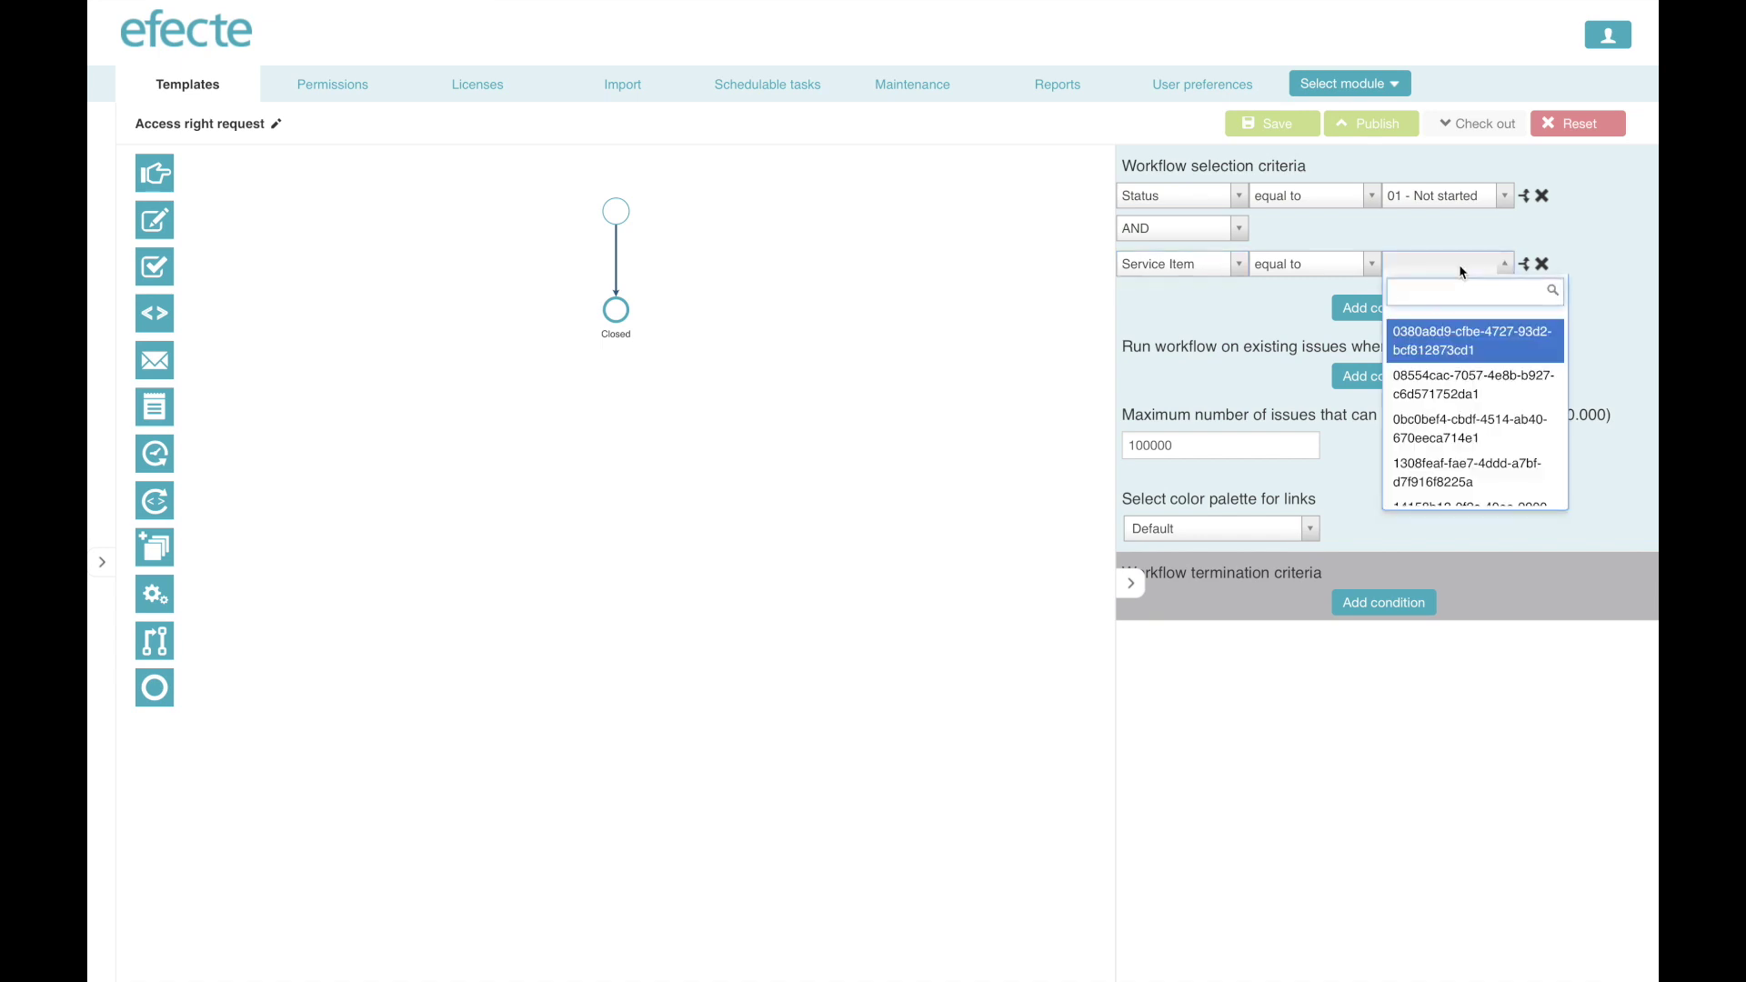
pyautogui.write('user')
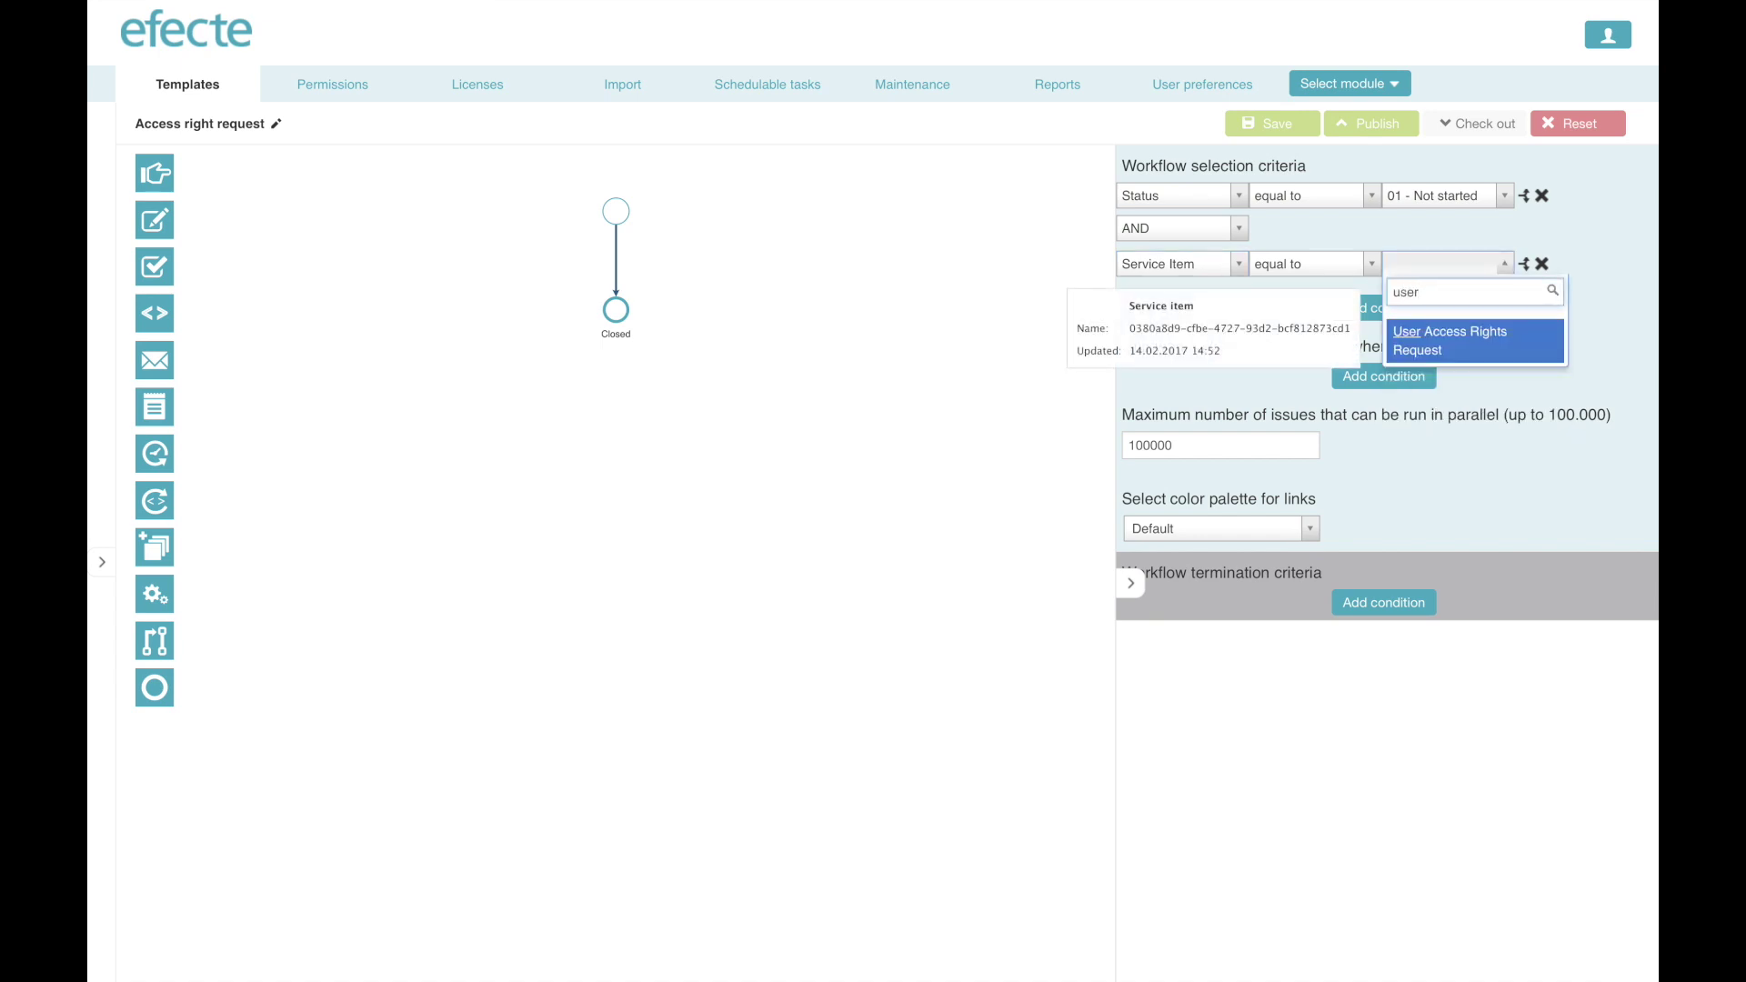
pyautogui.click(1457, 340)
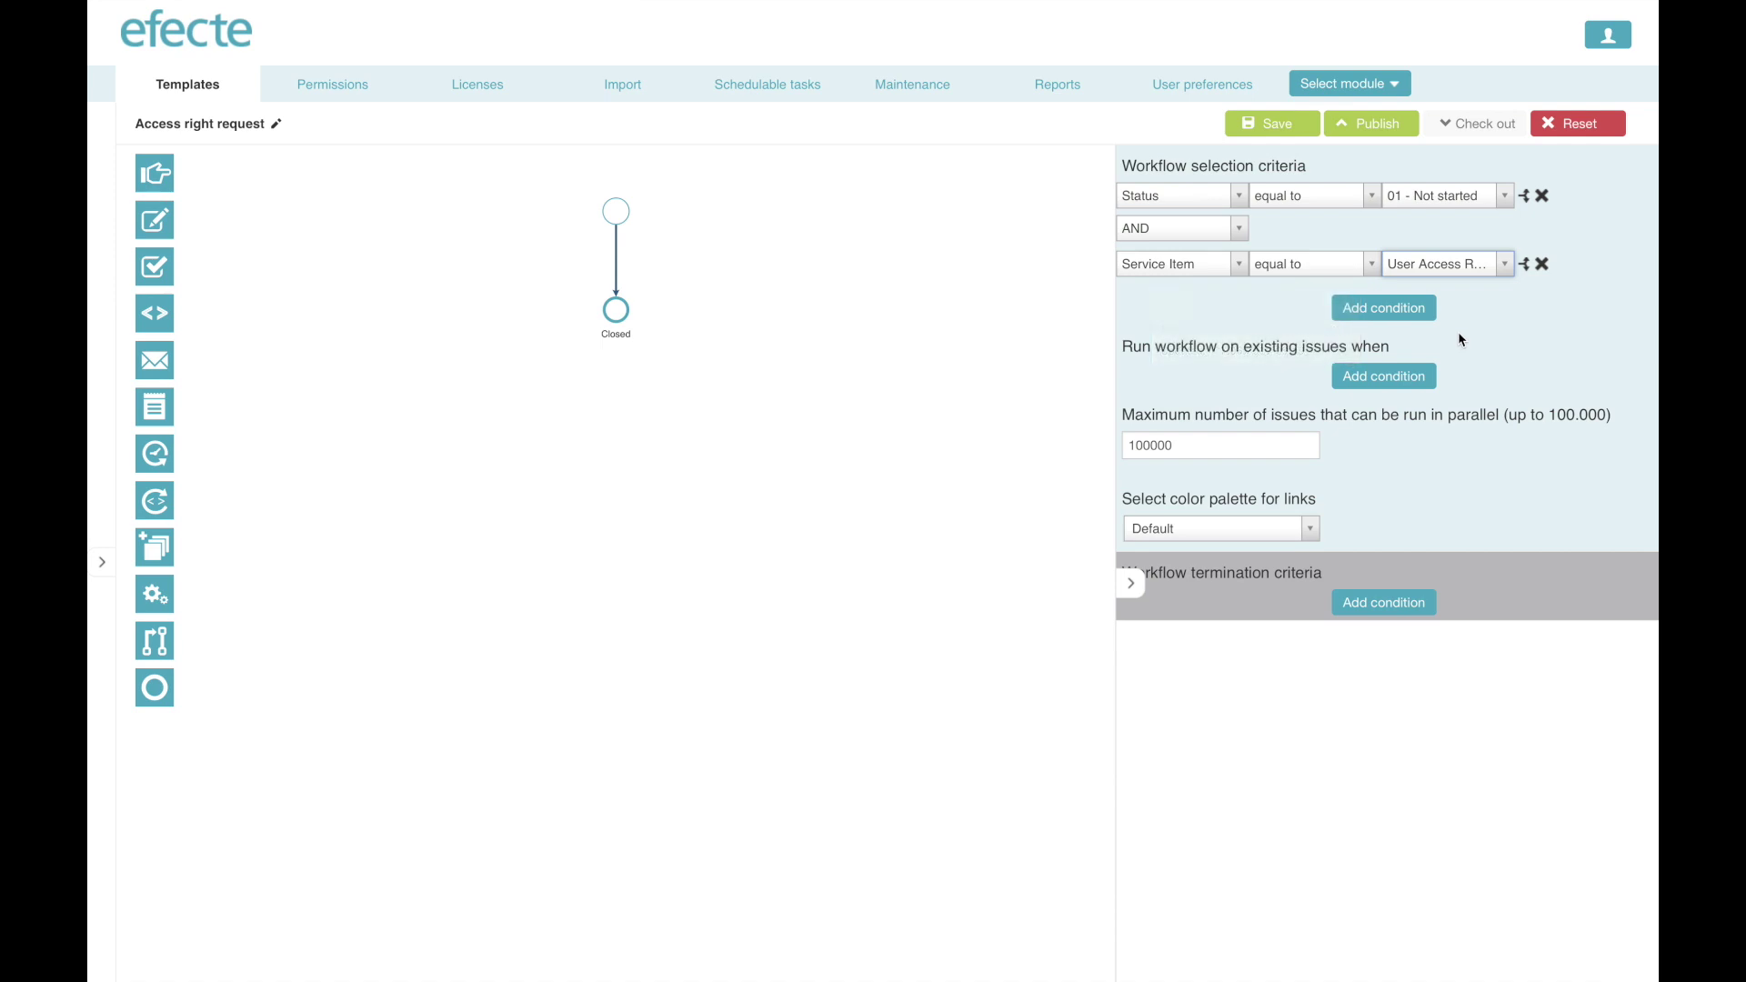
# Add a termination condition Status equal to 09 - Cancelled by support and save the workflow criteria.
pyautogui.click(1405, 605)
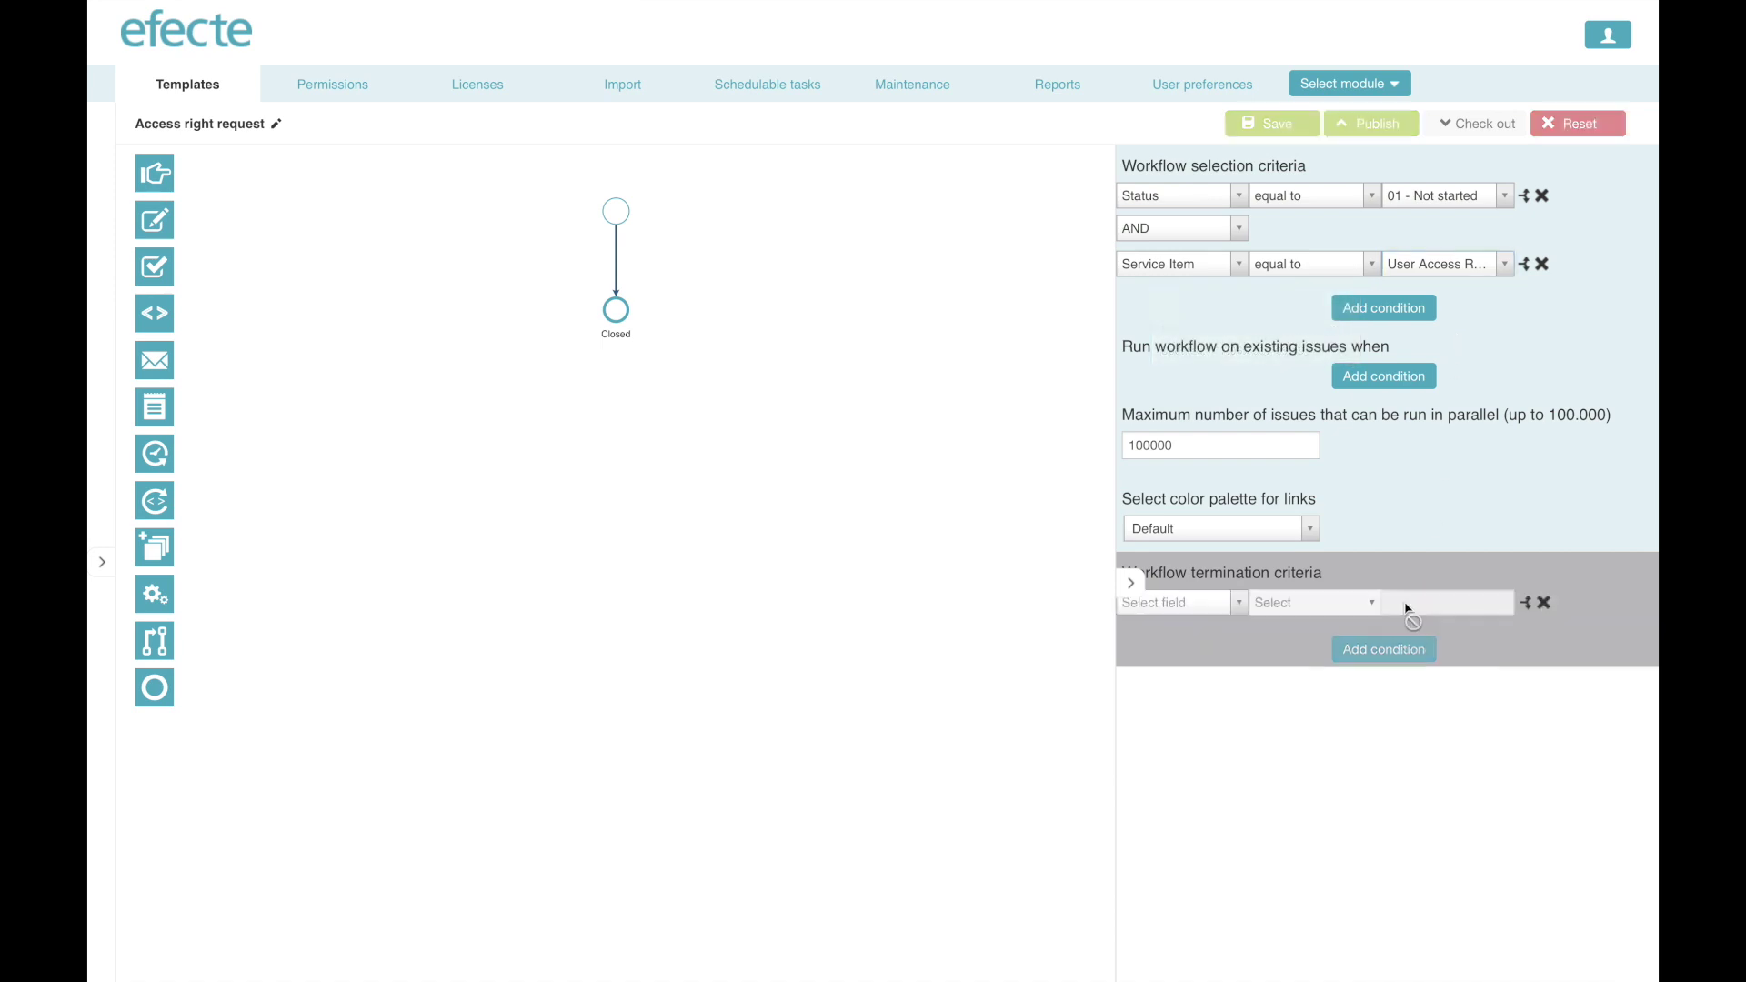
pyautogui.click(1238, 604)
pyautogui.write('sta')
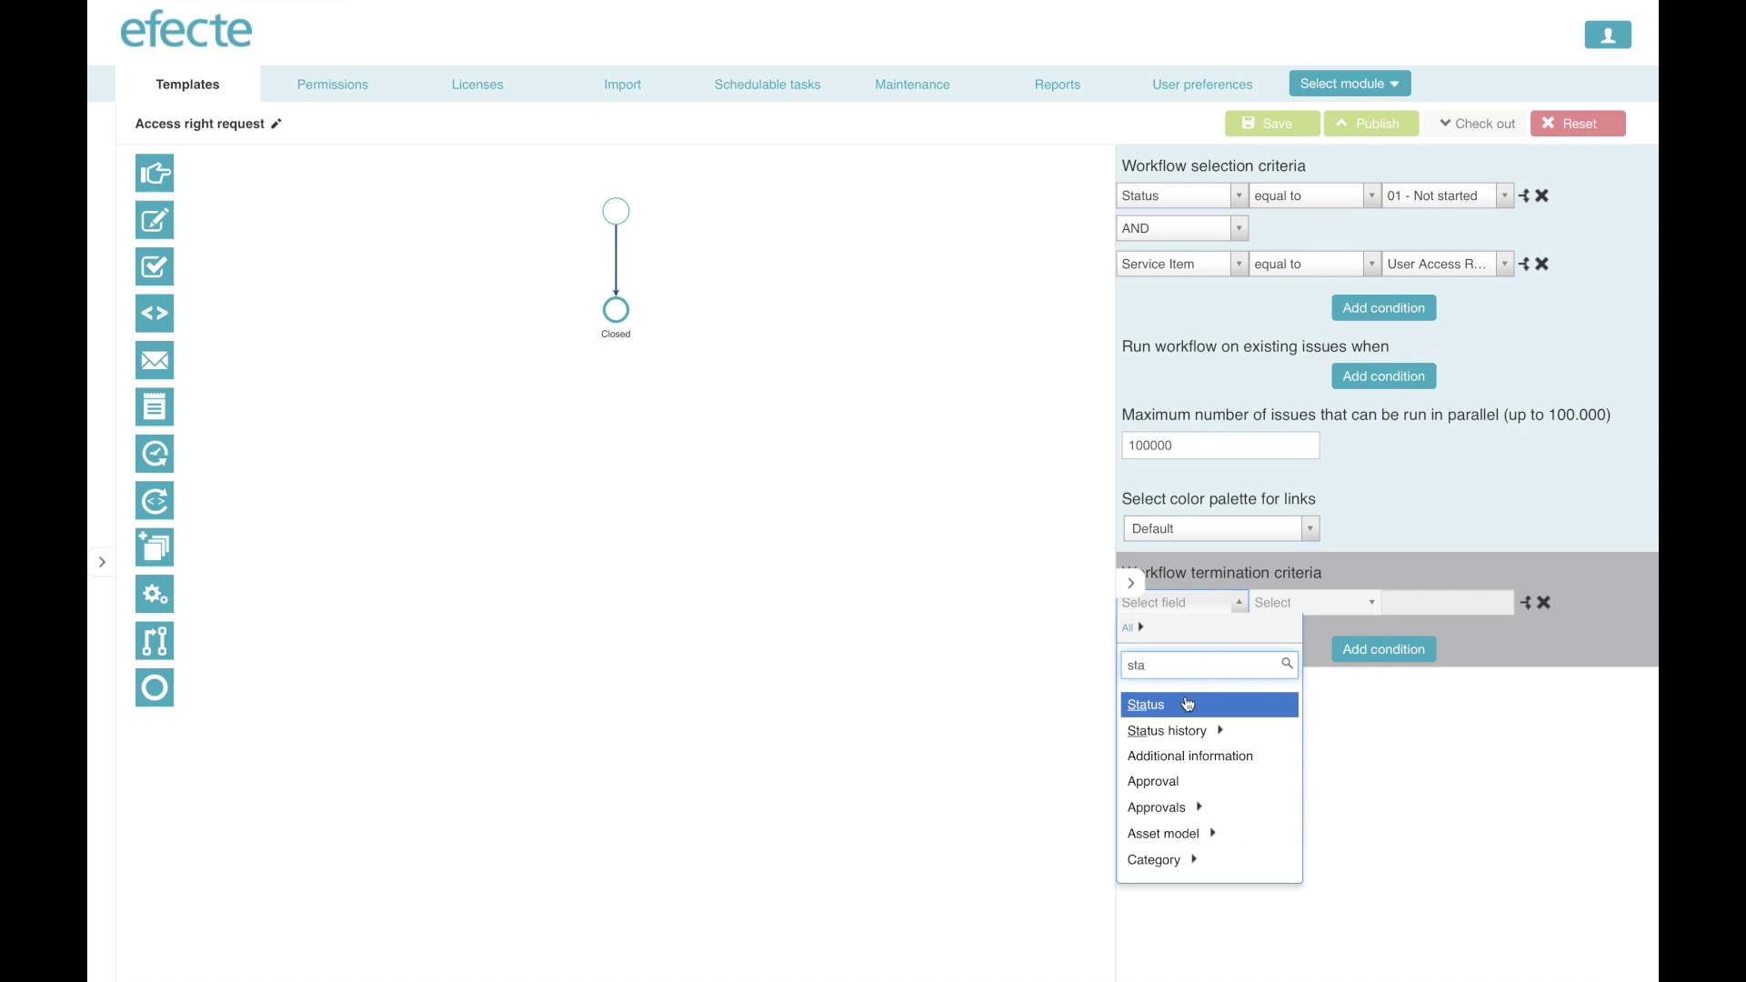
pyautogui.click(1187, 705)
pyautogui.click(1504, 604)
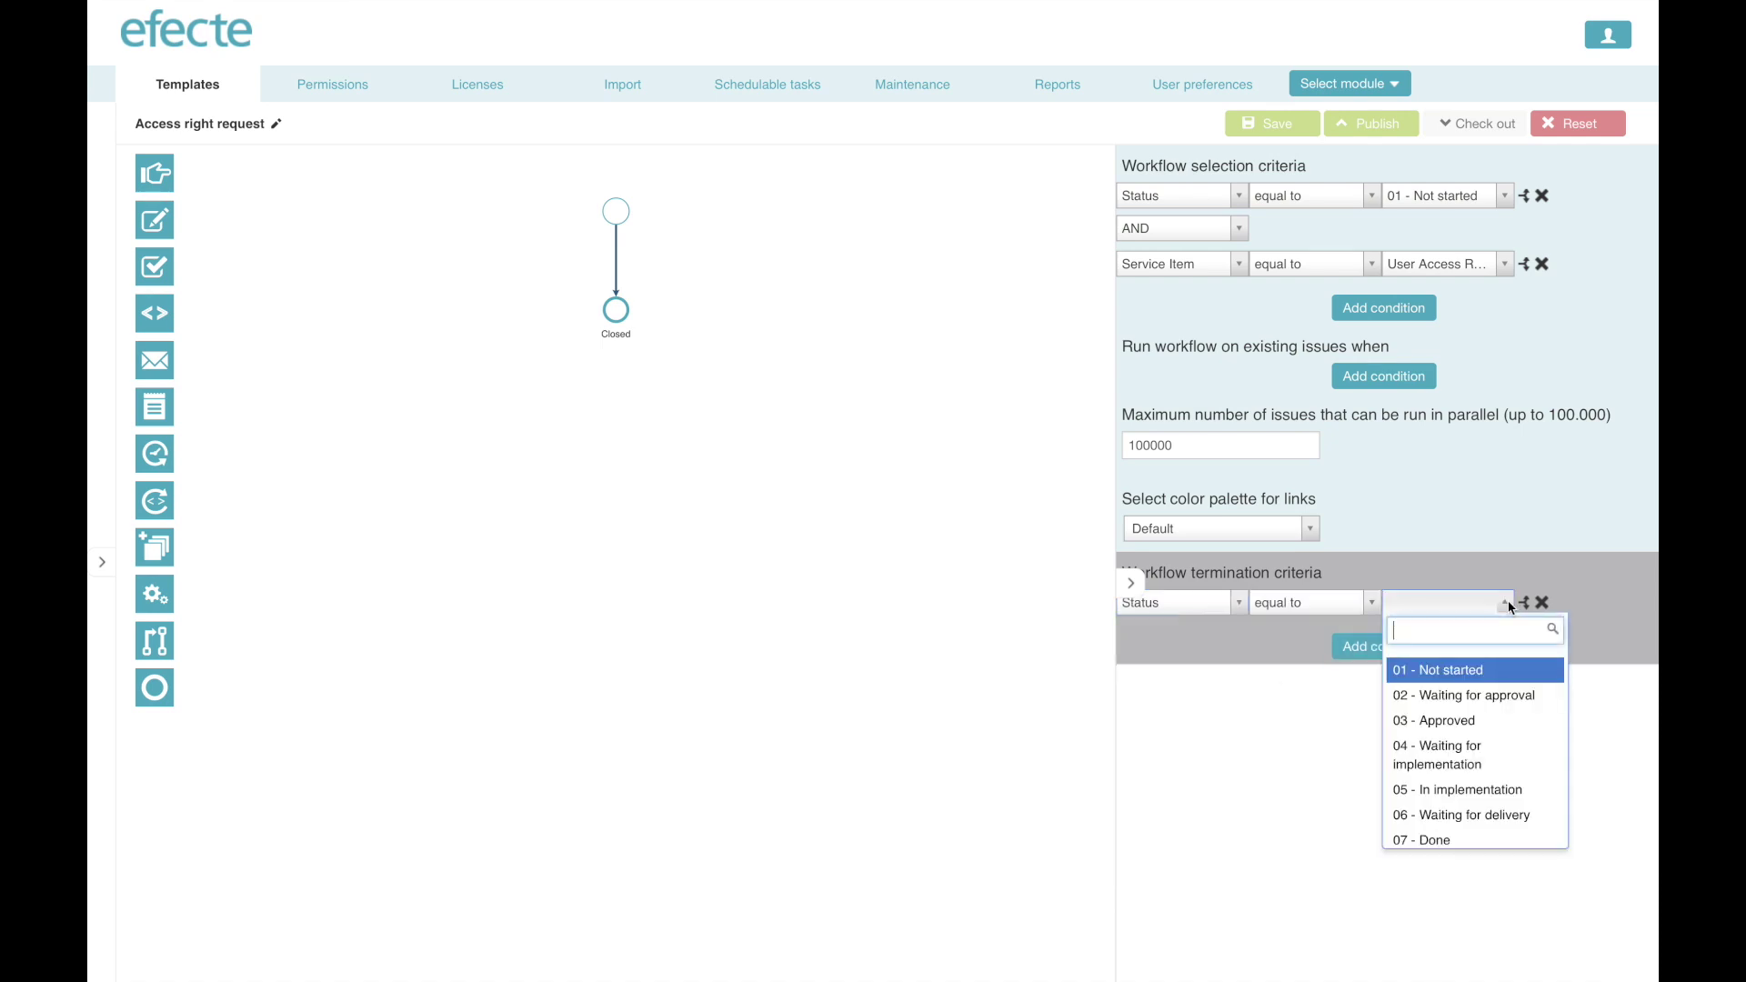
pyautogui.scroll(-5, 1495, 733)
pyautogui.scroll(3, 1496, 733)
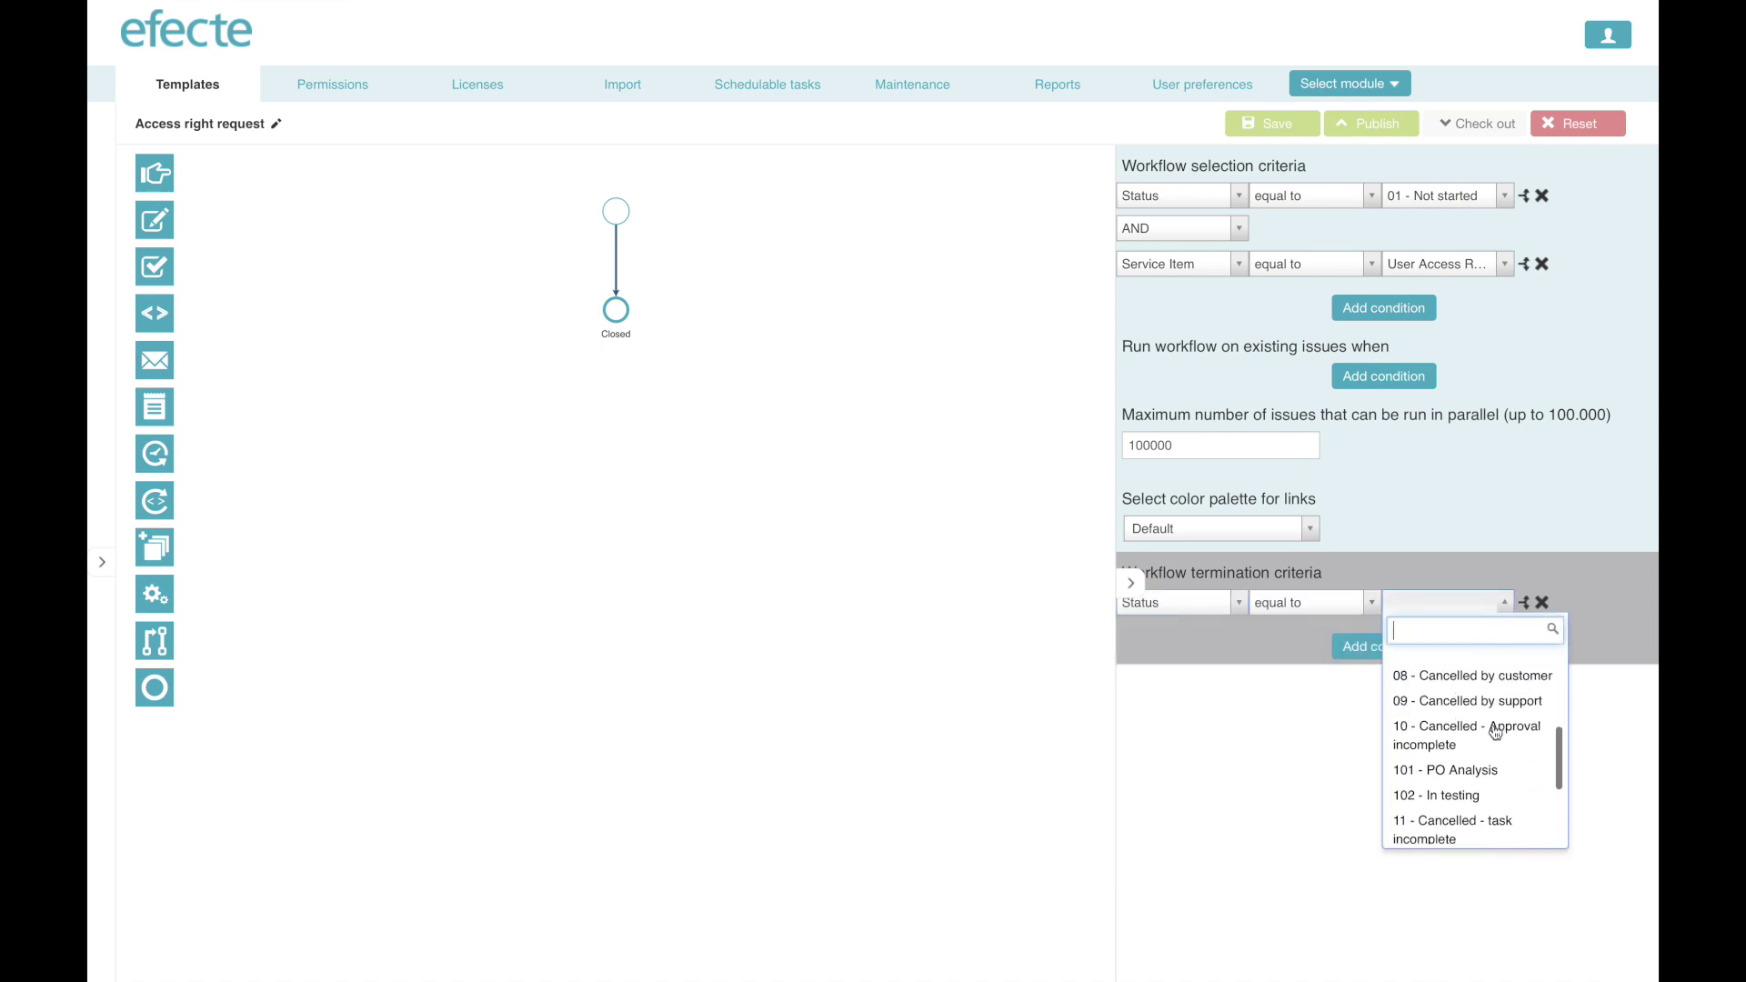
pyautogui.click(1496, 705)
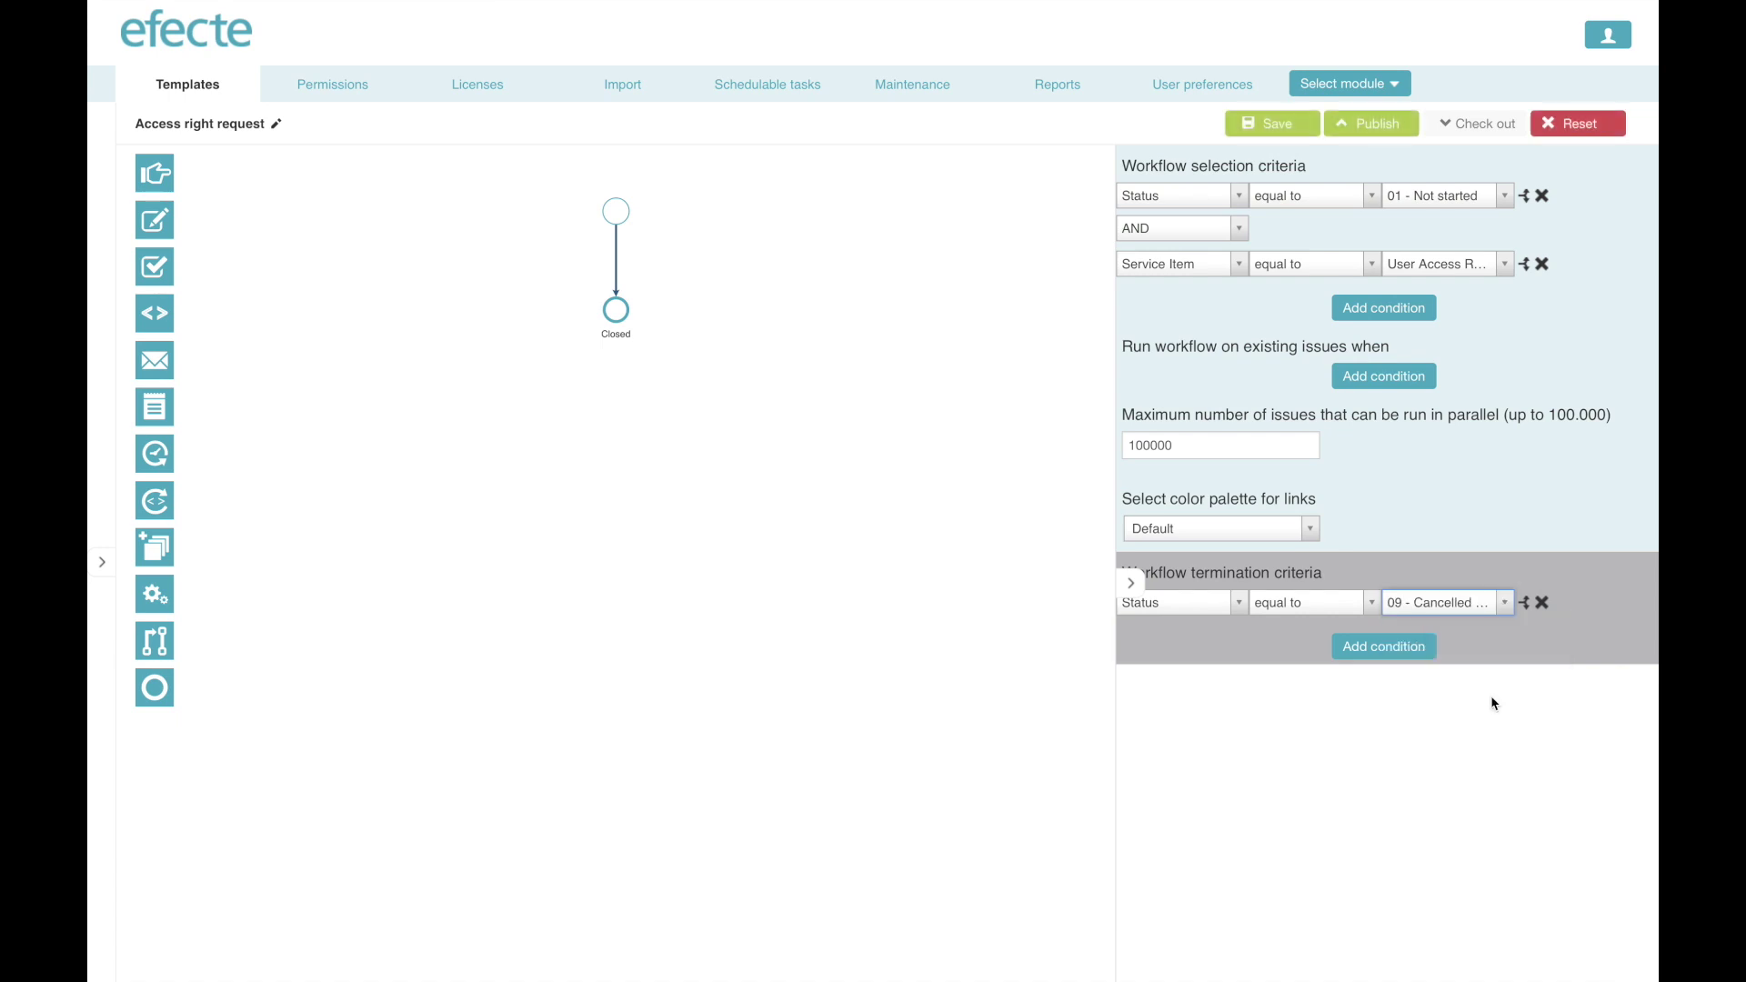
pyautogui.click(1271, 123)
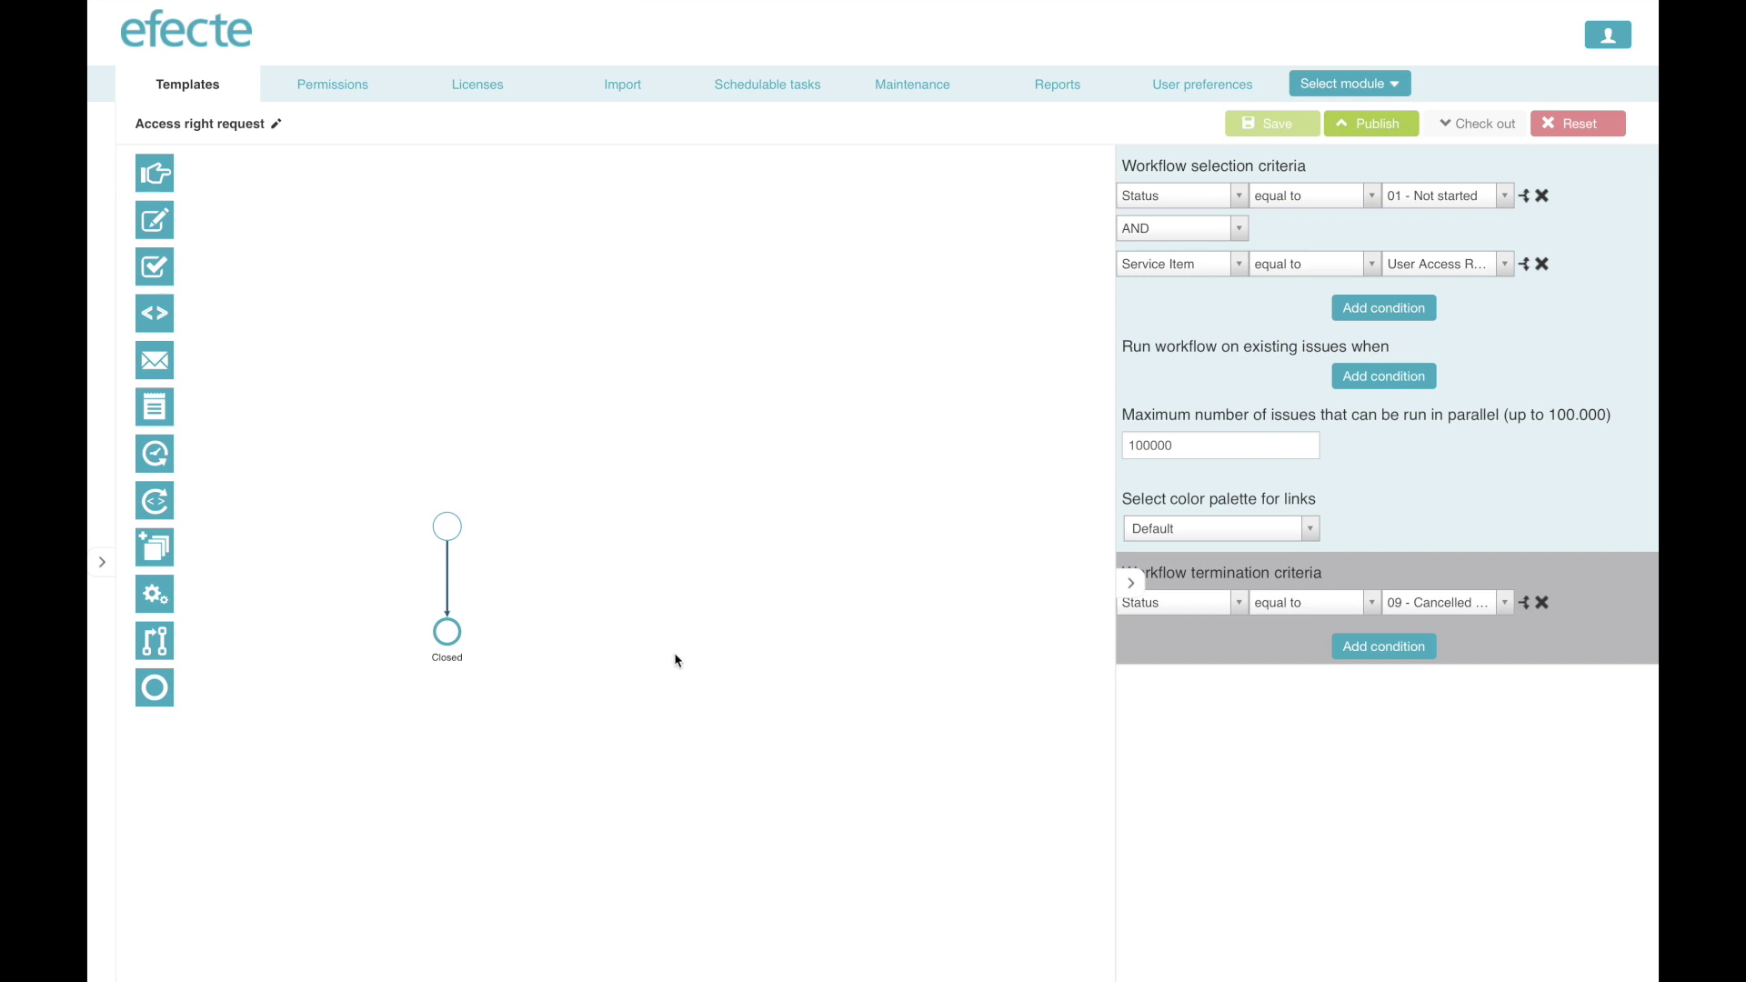
# Chain Approval, Orchestration, Script, Condition and Send email steps after the start.
pyautogui.moveTo(678, 661); pyautogui.dragTo(802, 310)
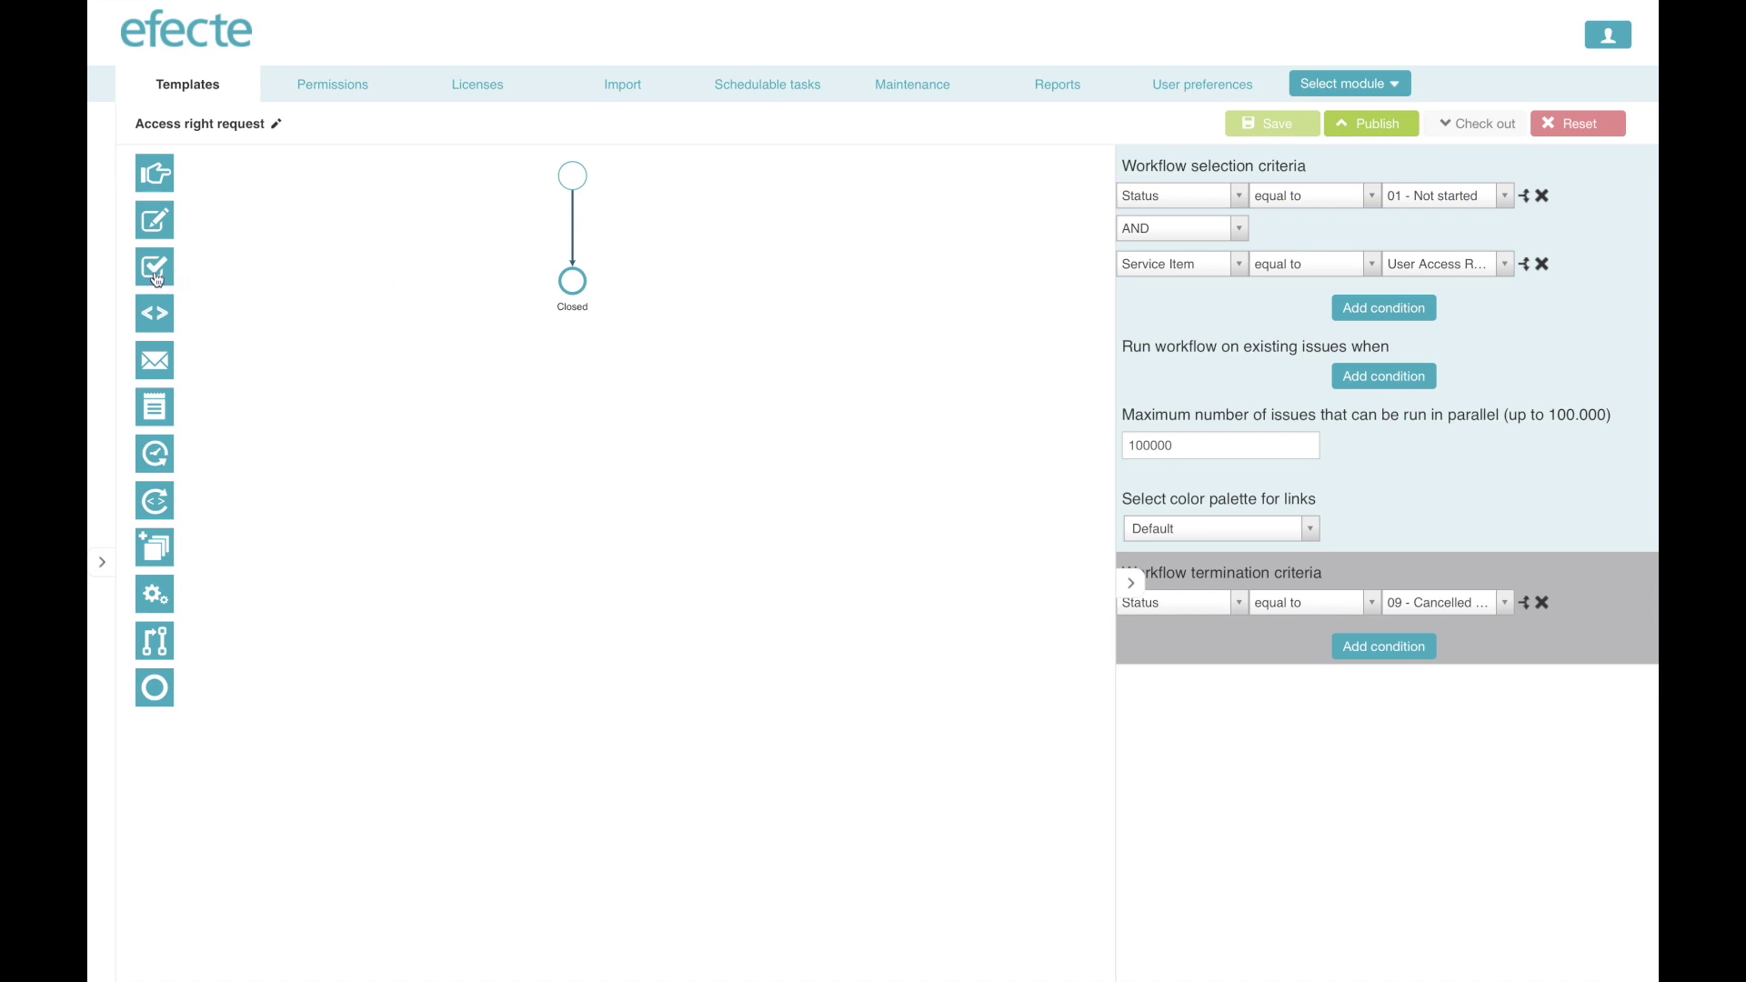
pyautogui.moveTo(157, 272); pyautogui.dragTo(571, 235)
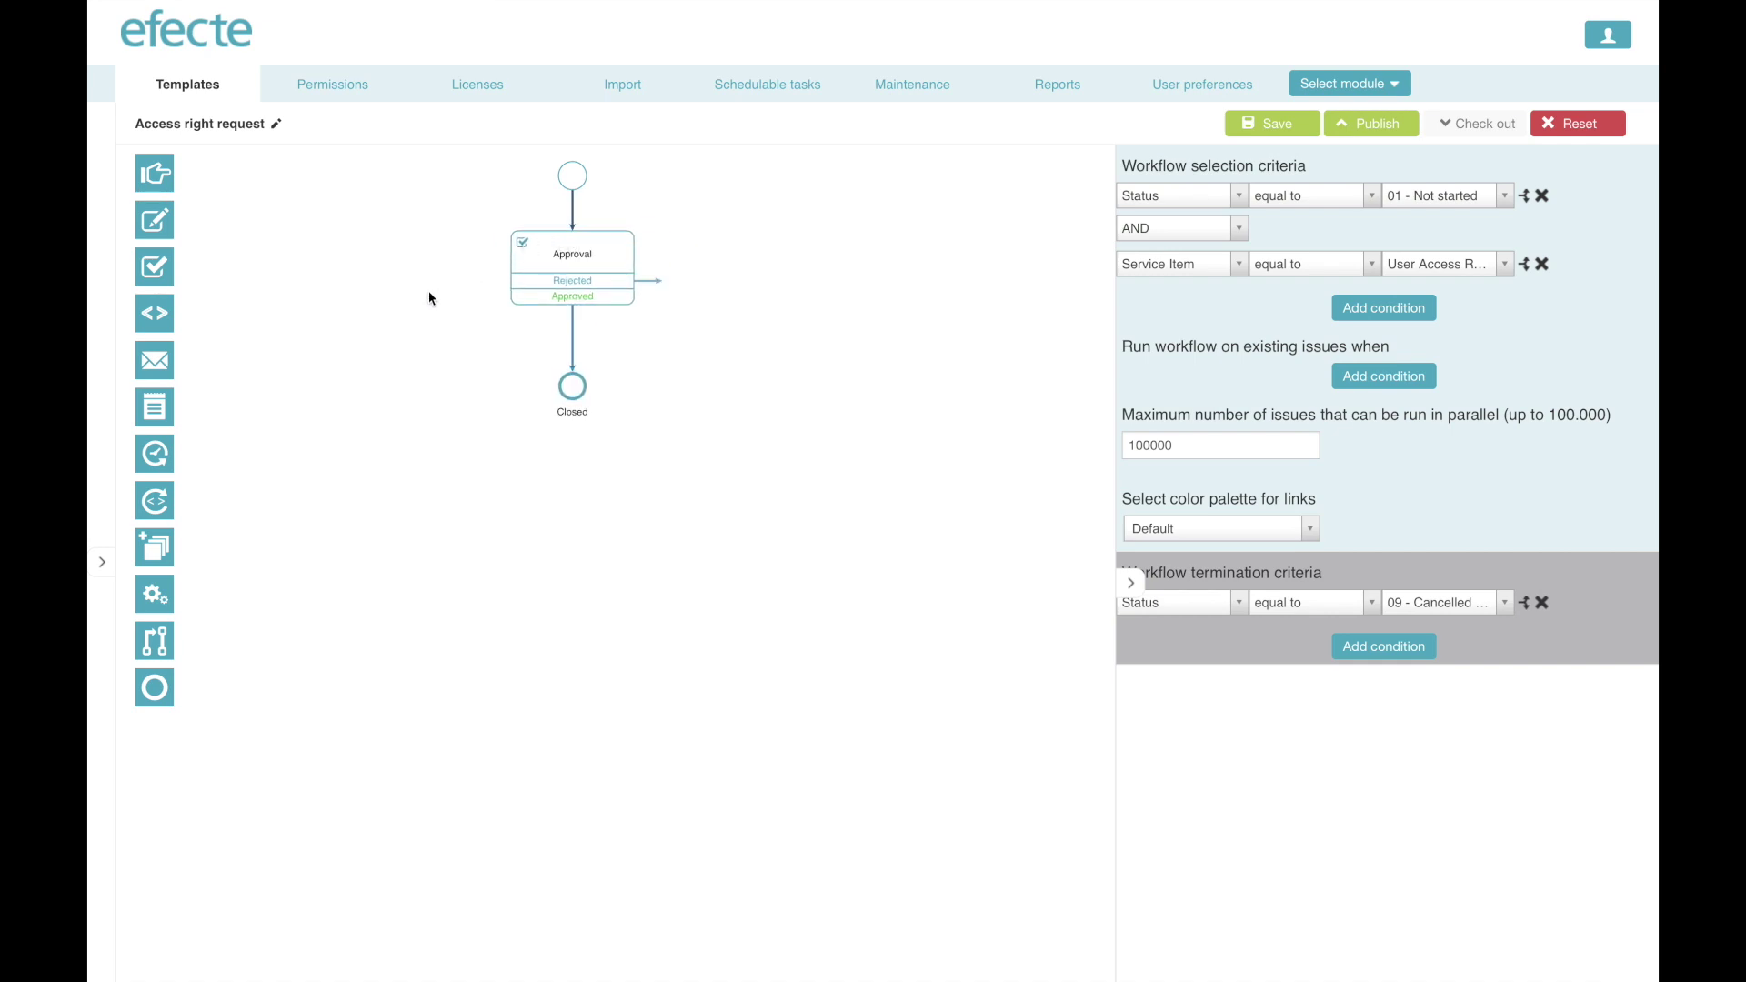
pyautogui.moveTo(159, 600); pyautogui.dragTo(575, 334)
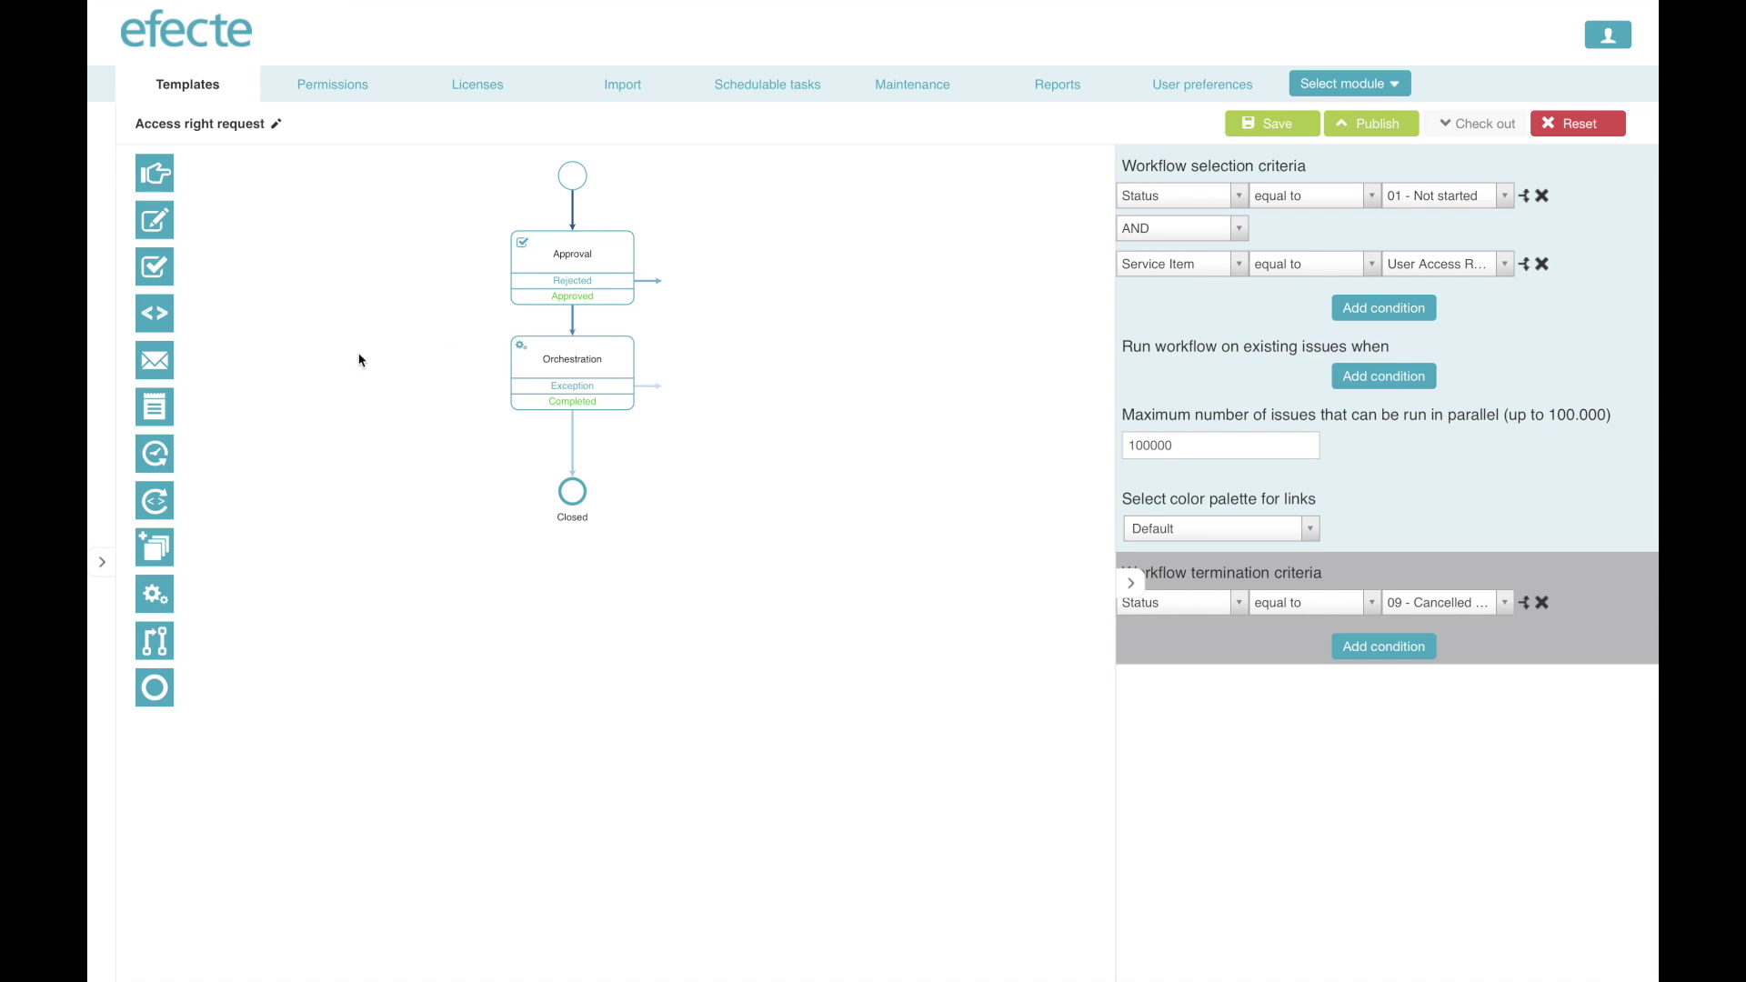
pyautogui.moveTo(157, 410); pyautogui.dragTo(573, 436)
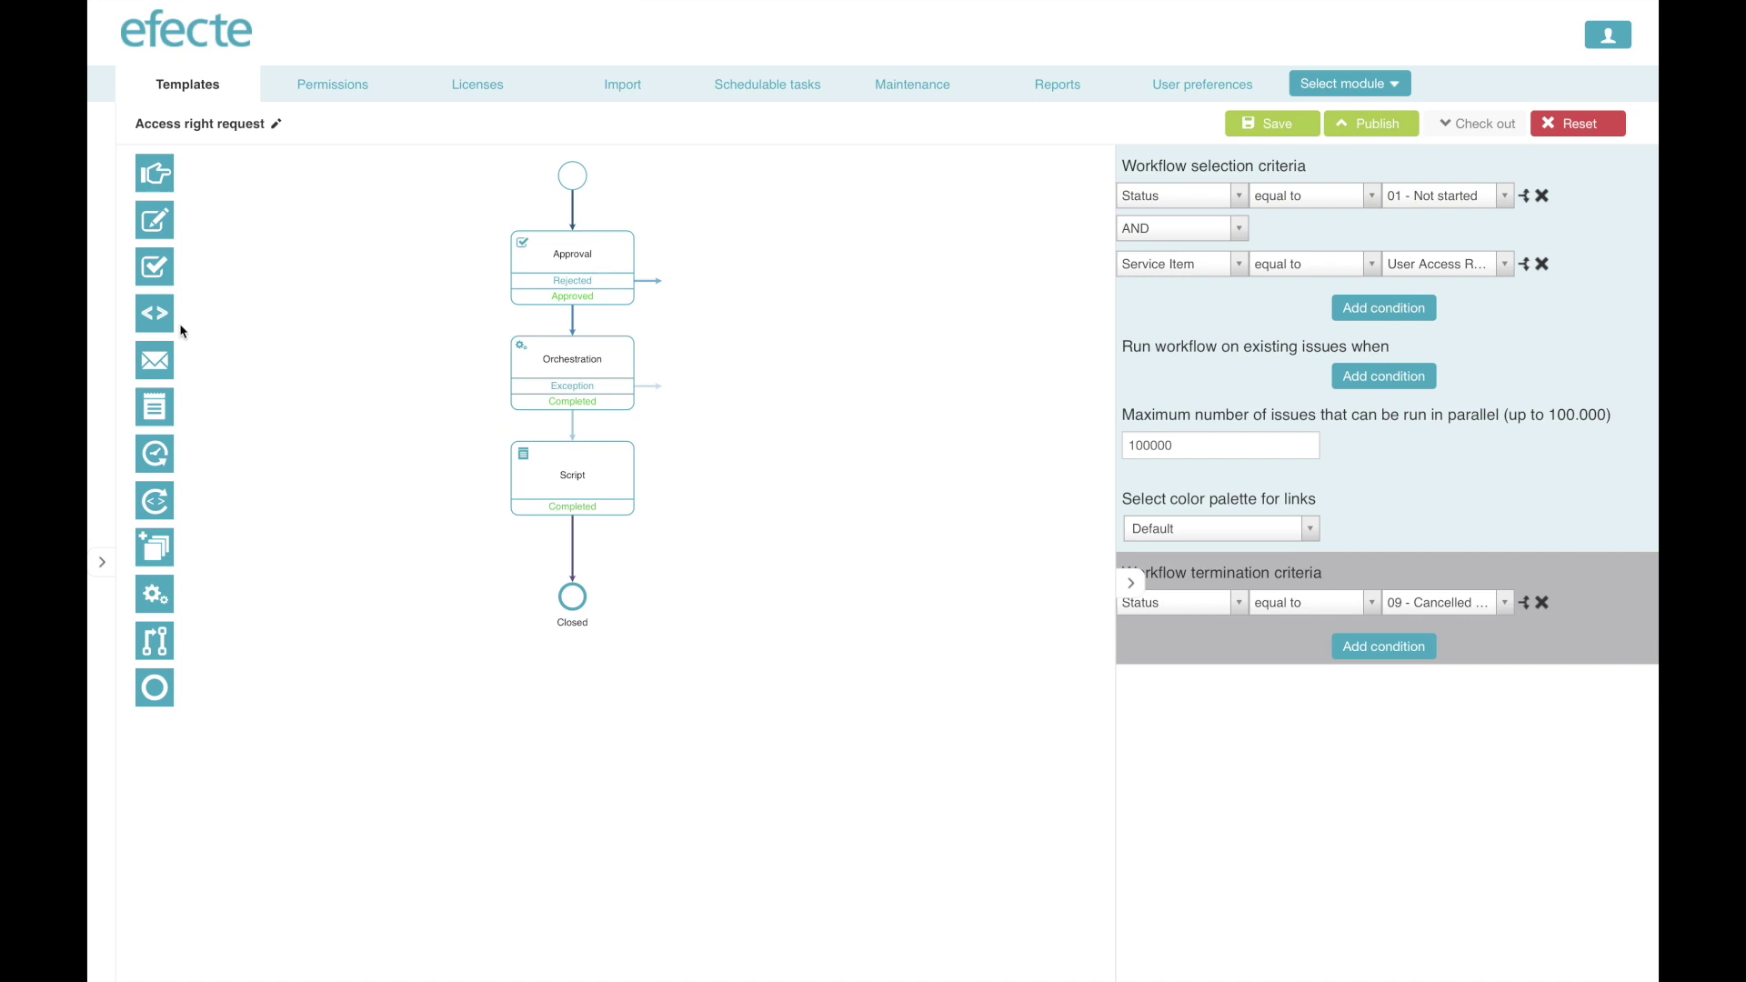
pyautogui.moveTo(180, 326); pyautogui.dragTo(573, 543)
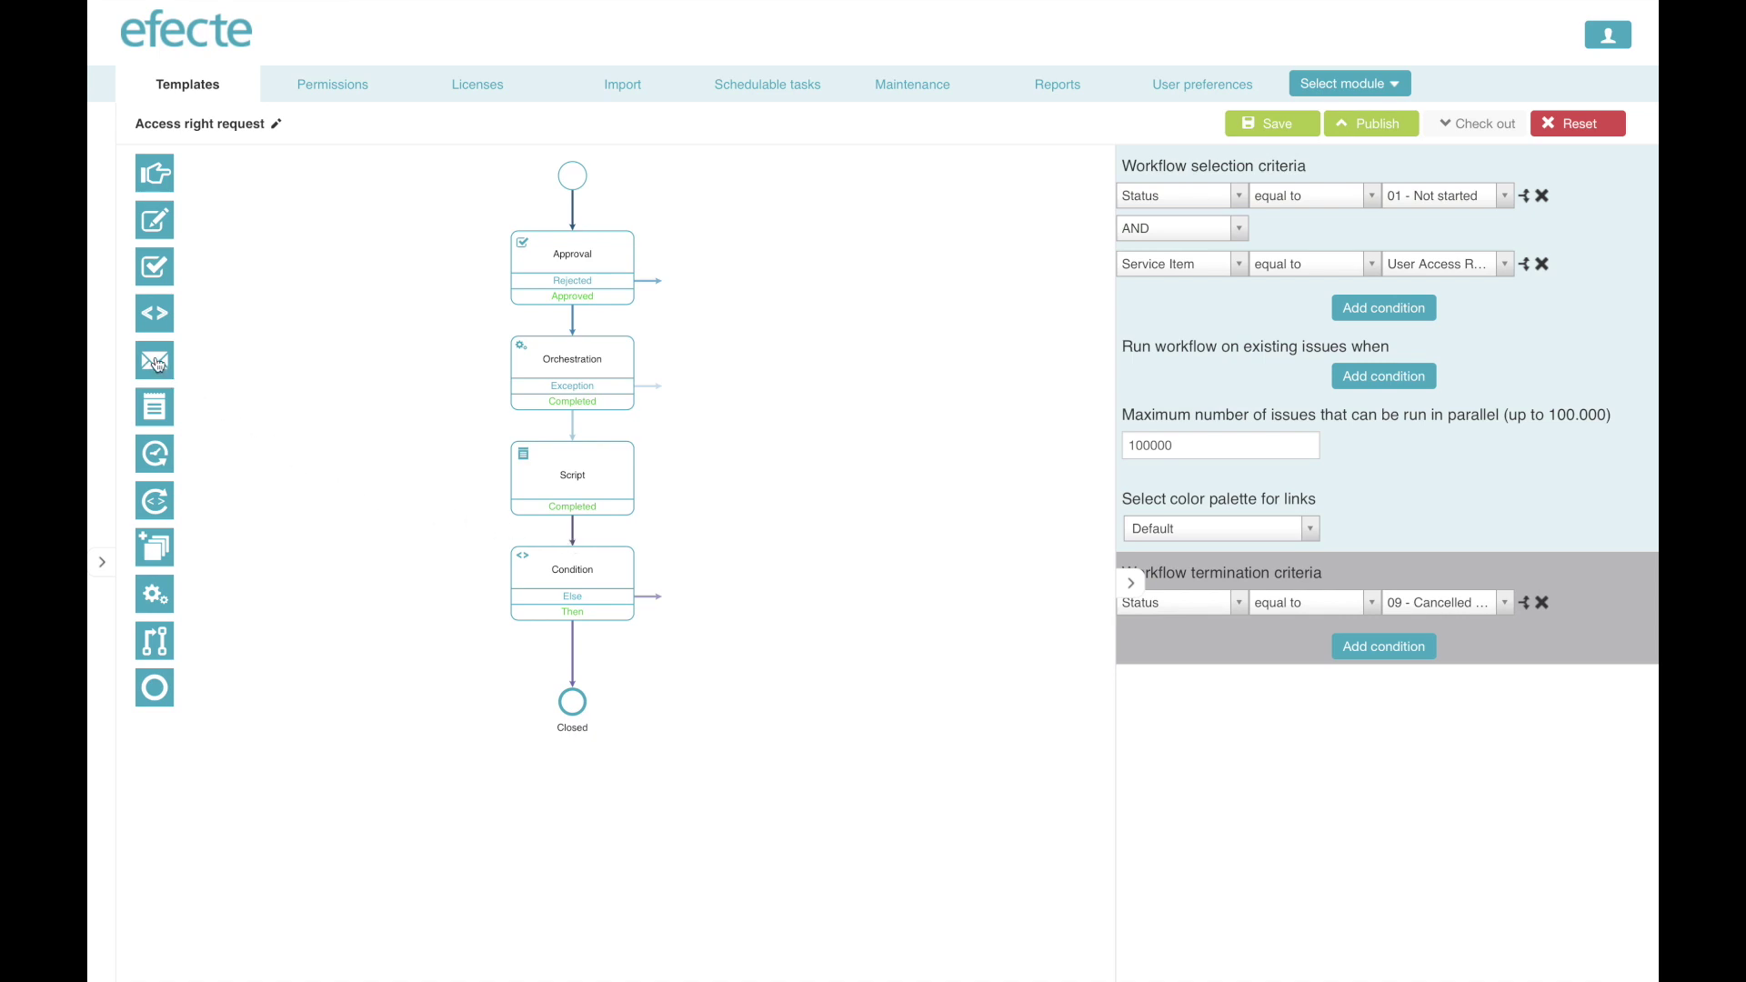
pyautogui.moveTo(163, 367); pyautogui.dragTo(574, 649)
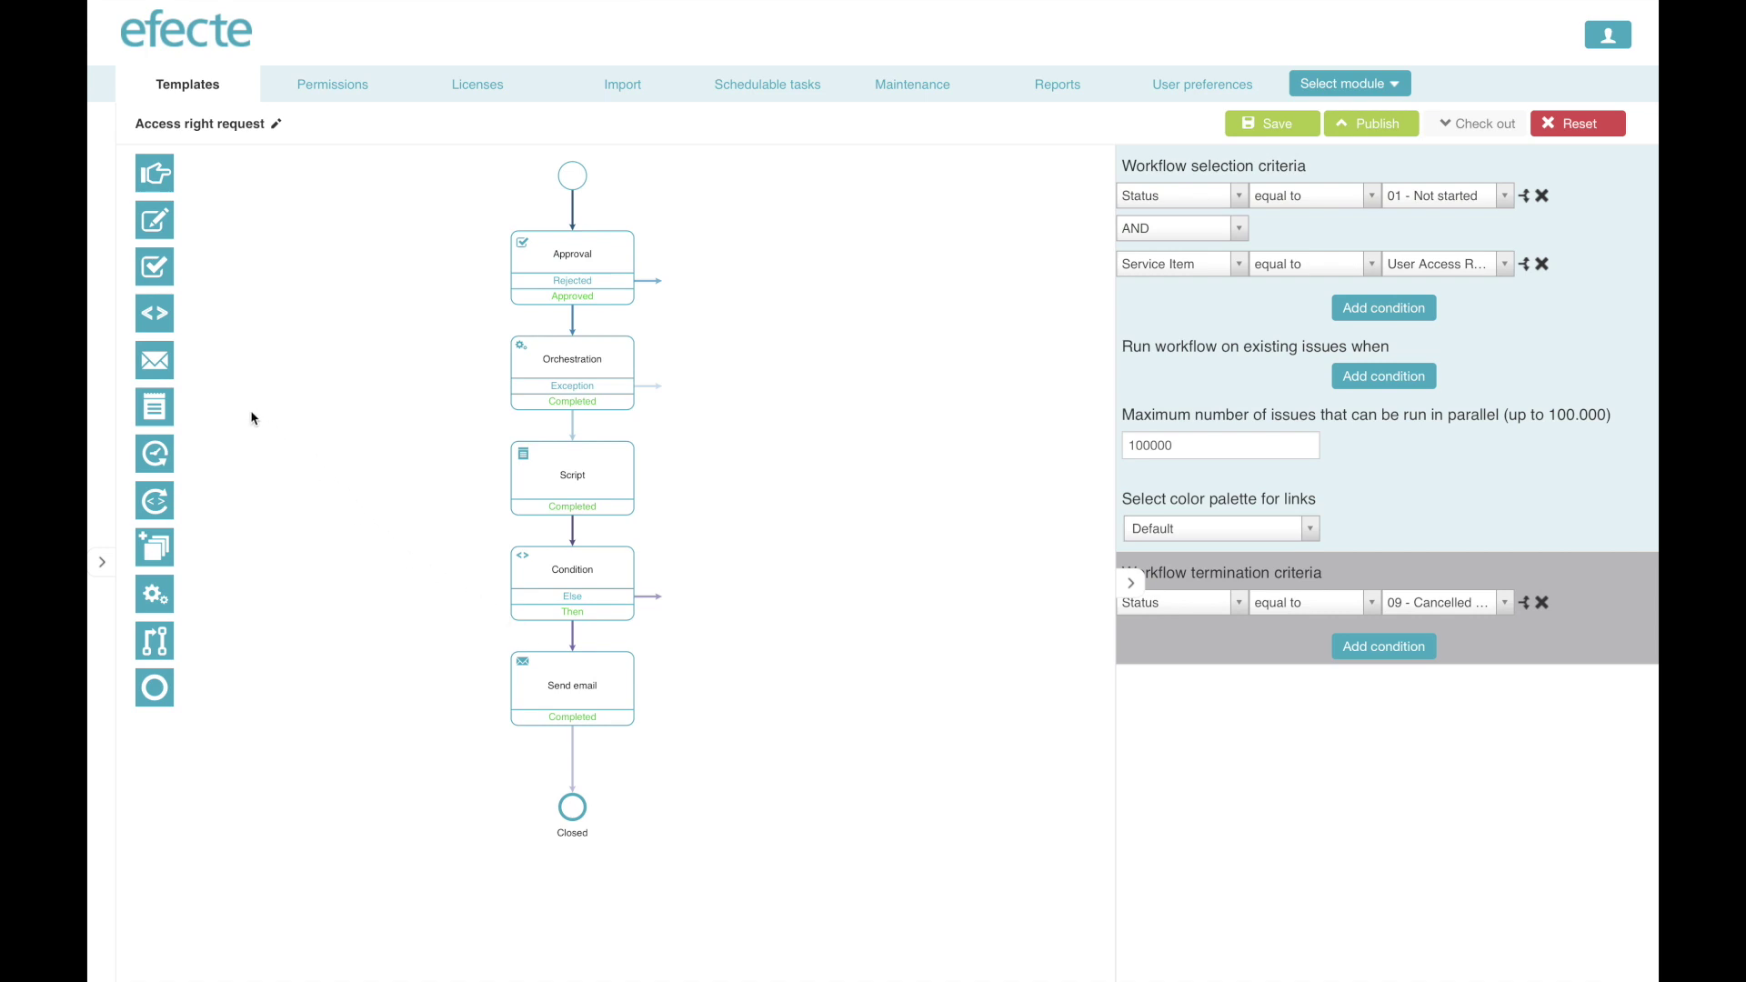
# Add a second Send email step and feed it from the Condition's Else branch.
pyautogui.moveTo(162, 366); pyautogui.dragTo(682, 659)
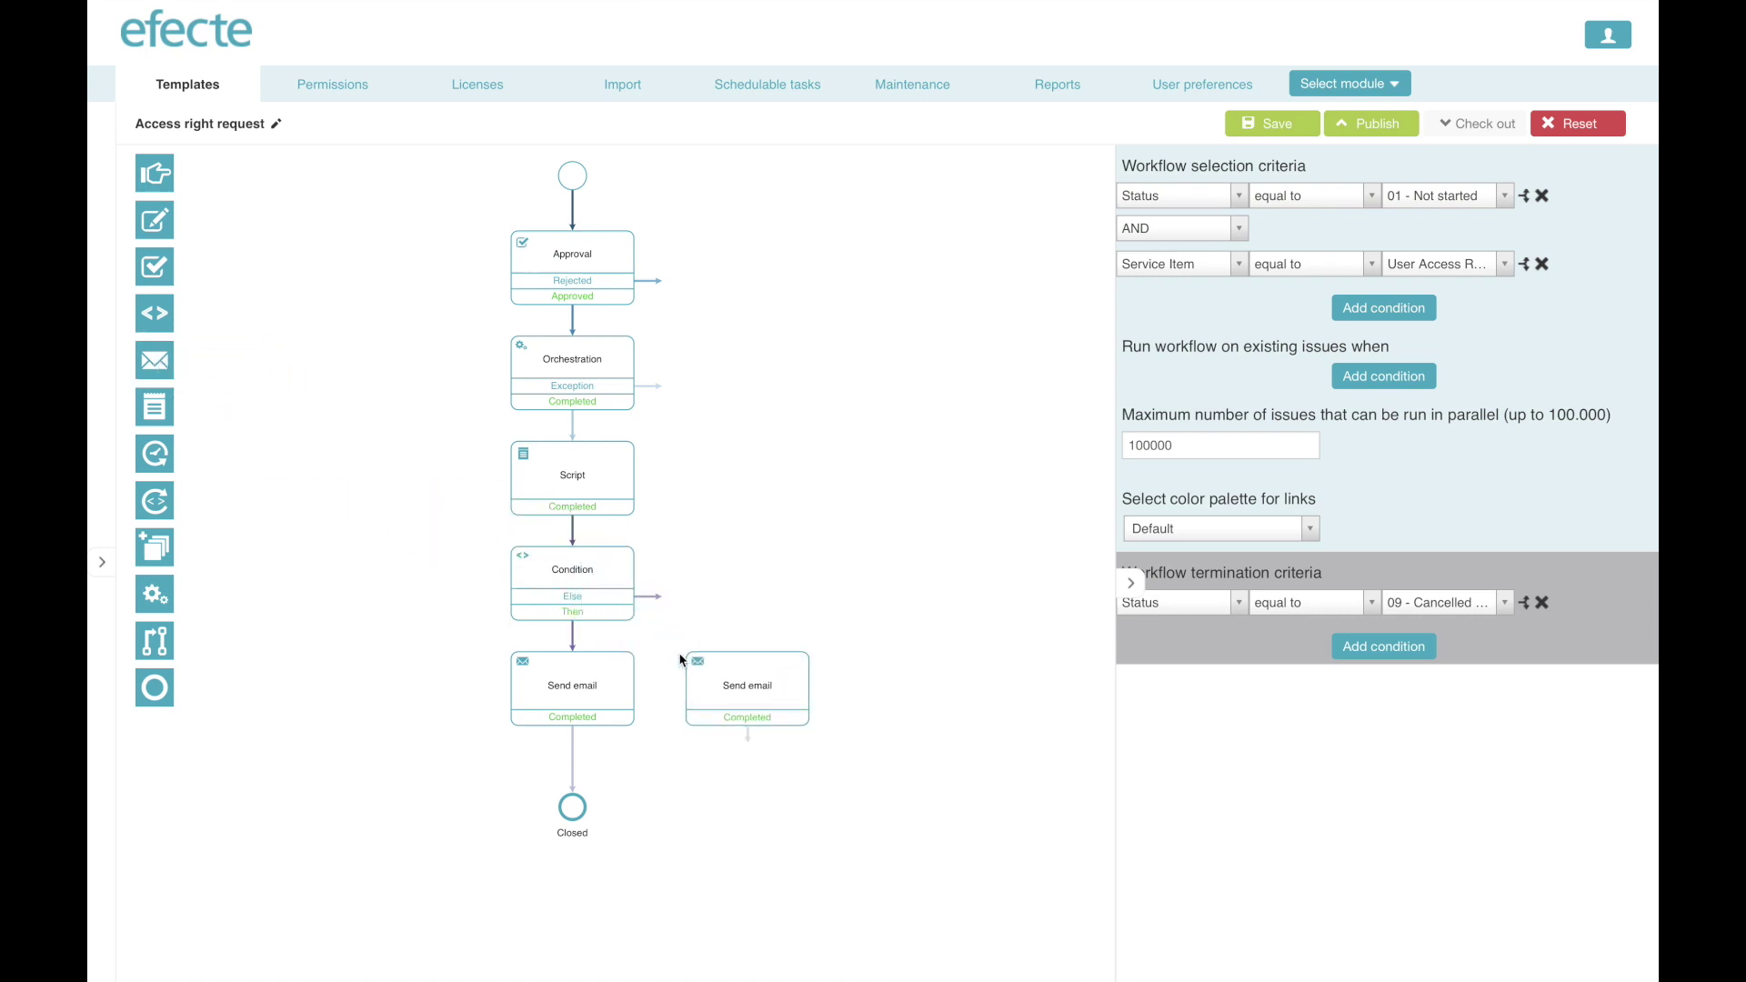
pyautogui.moveTo(661, 596); pyautogui.dragTo(762, 655)
pyautogui.moveTo(849, 718); pyautogui.dragTo(836, 602)
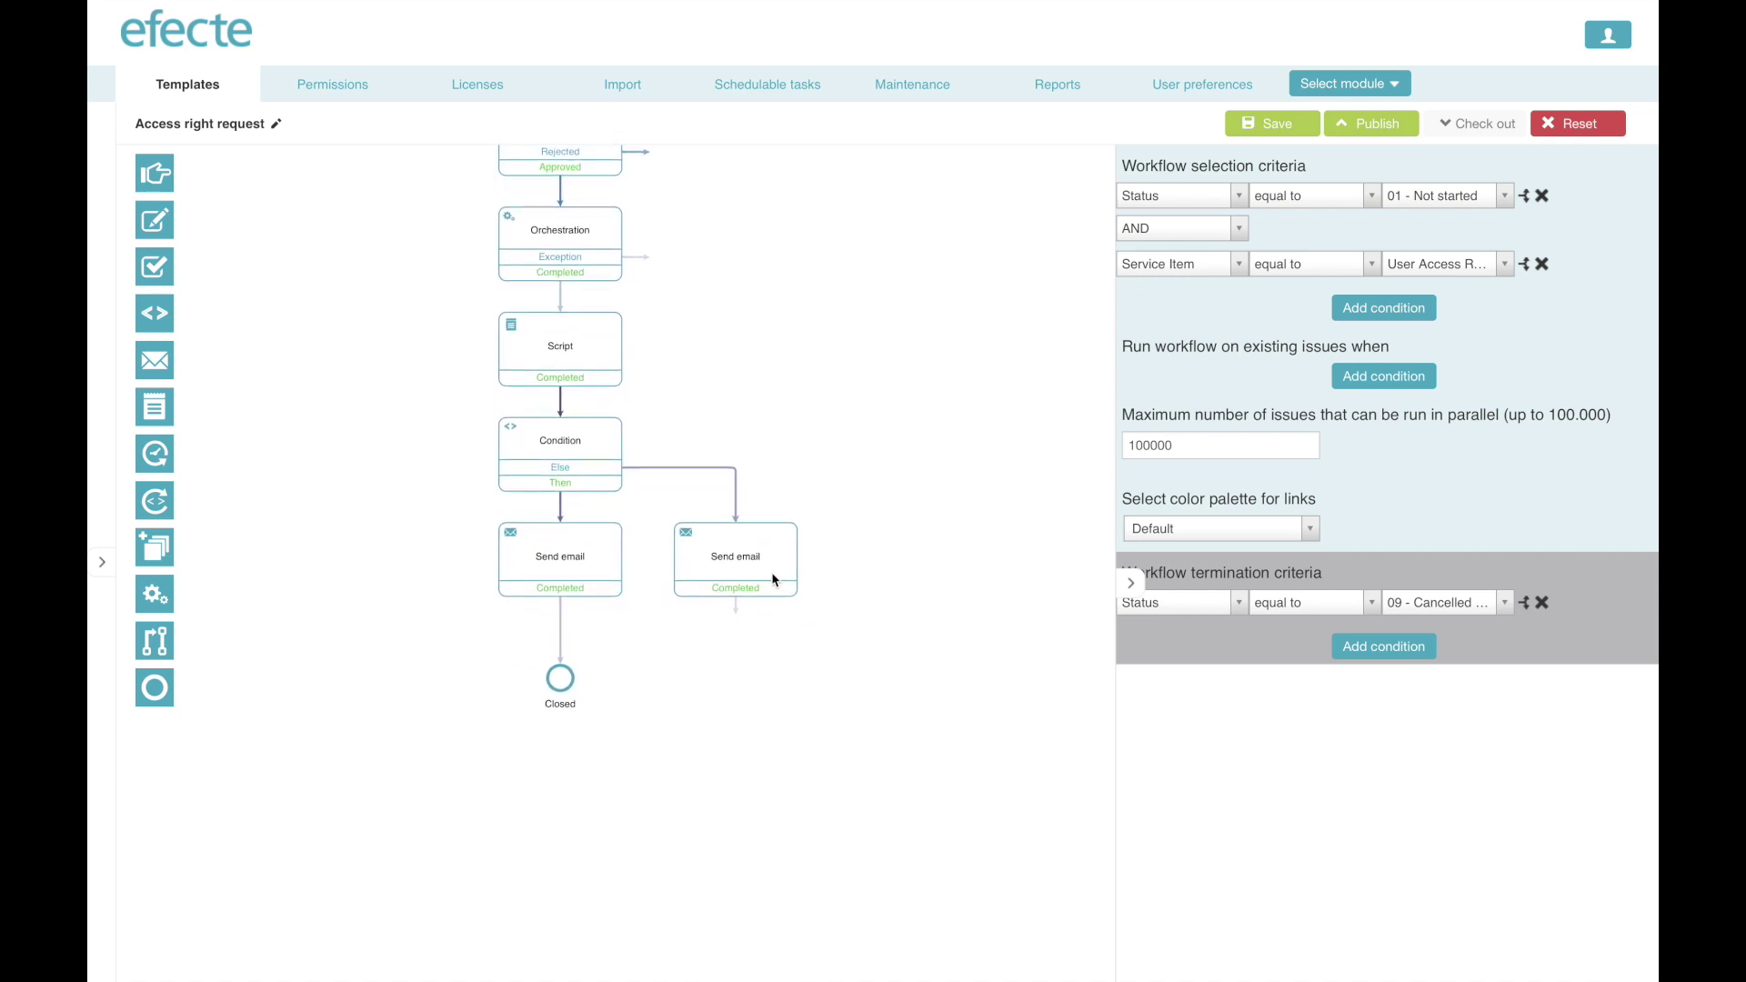
# Add Timer, Script and Rollback Condition steps after the first Send email.
pyautogui.moveTo(154, 455); pyautogui.dragTo(563, 615)
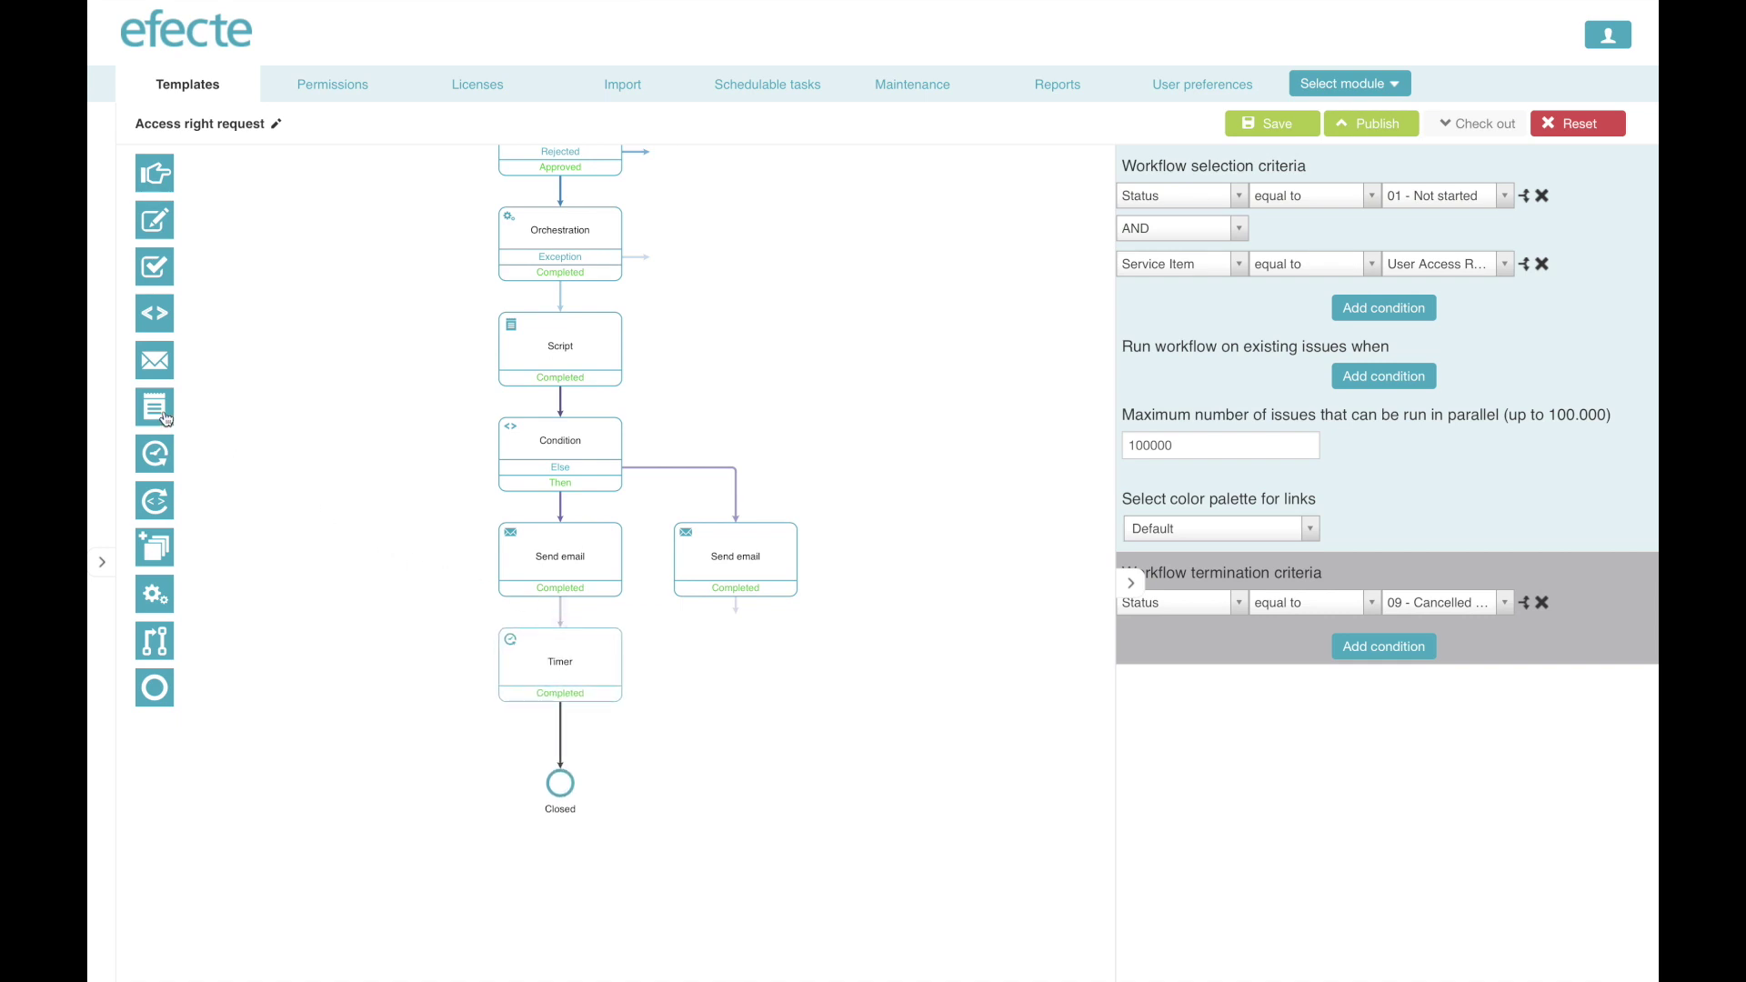
pyautogui.moveTo(155, 406); pyautogui.dragTo(549, 755)
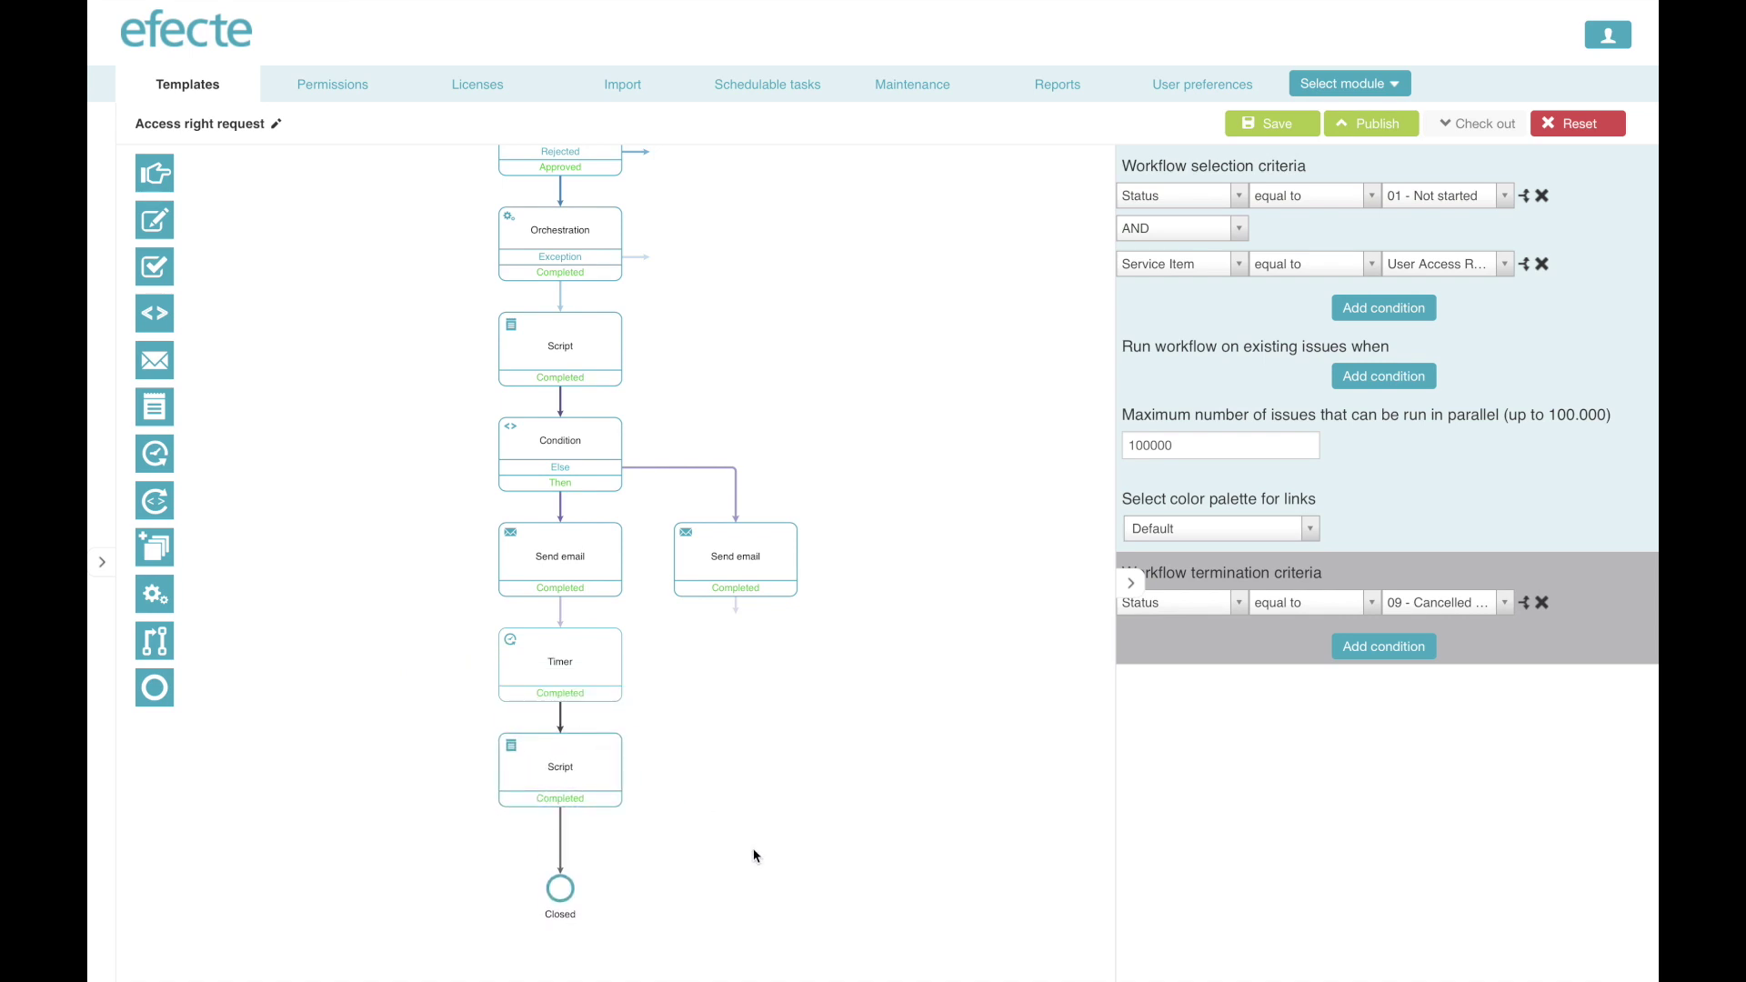
pyautogui.moveTo(753, 856); pyautogui.dragTo(744, 721)
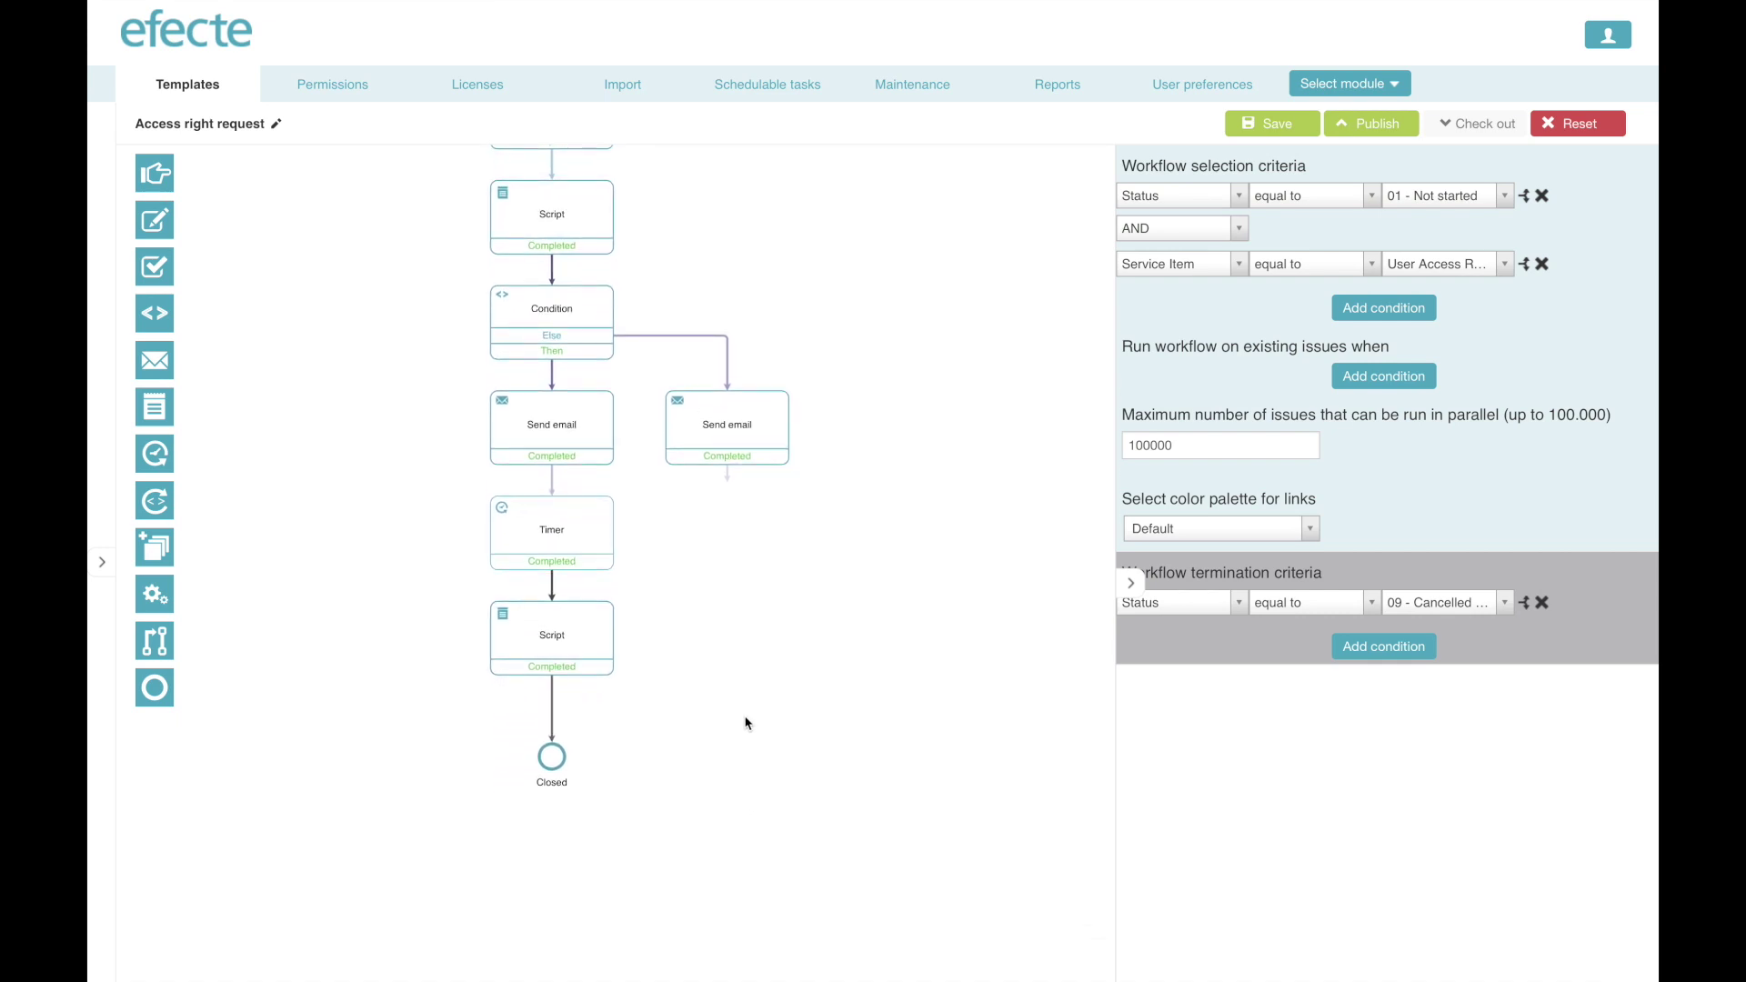
pyautogui.moveTo(156, 642); pyautogui.dragTo(555, 707)
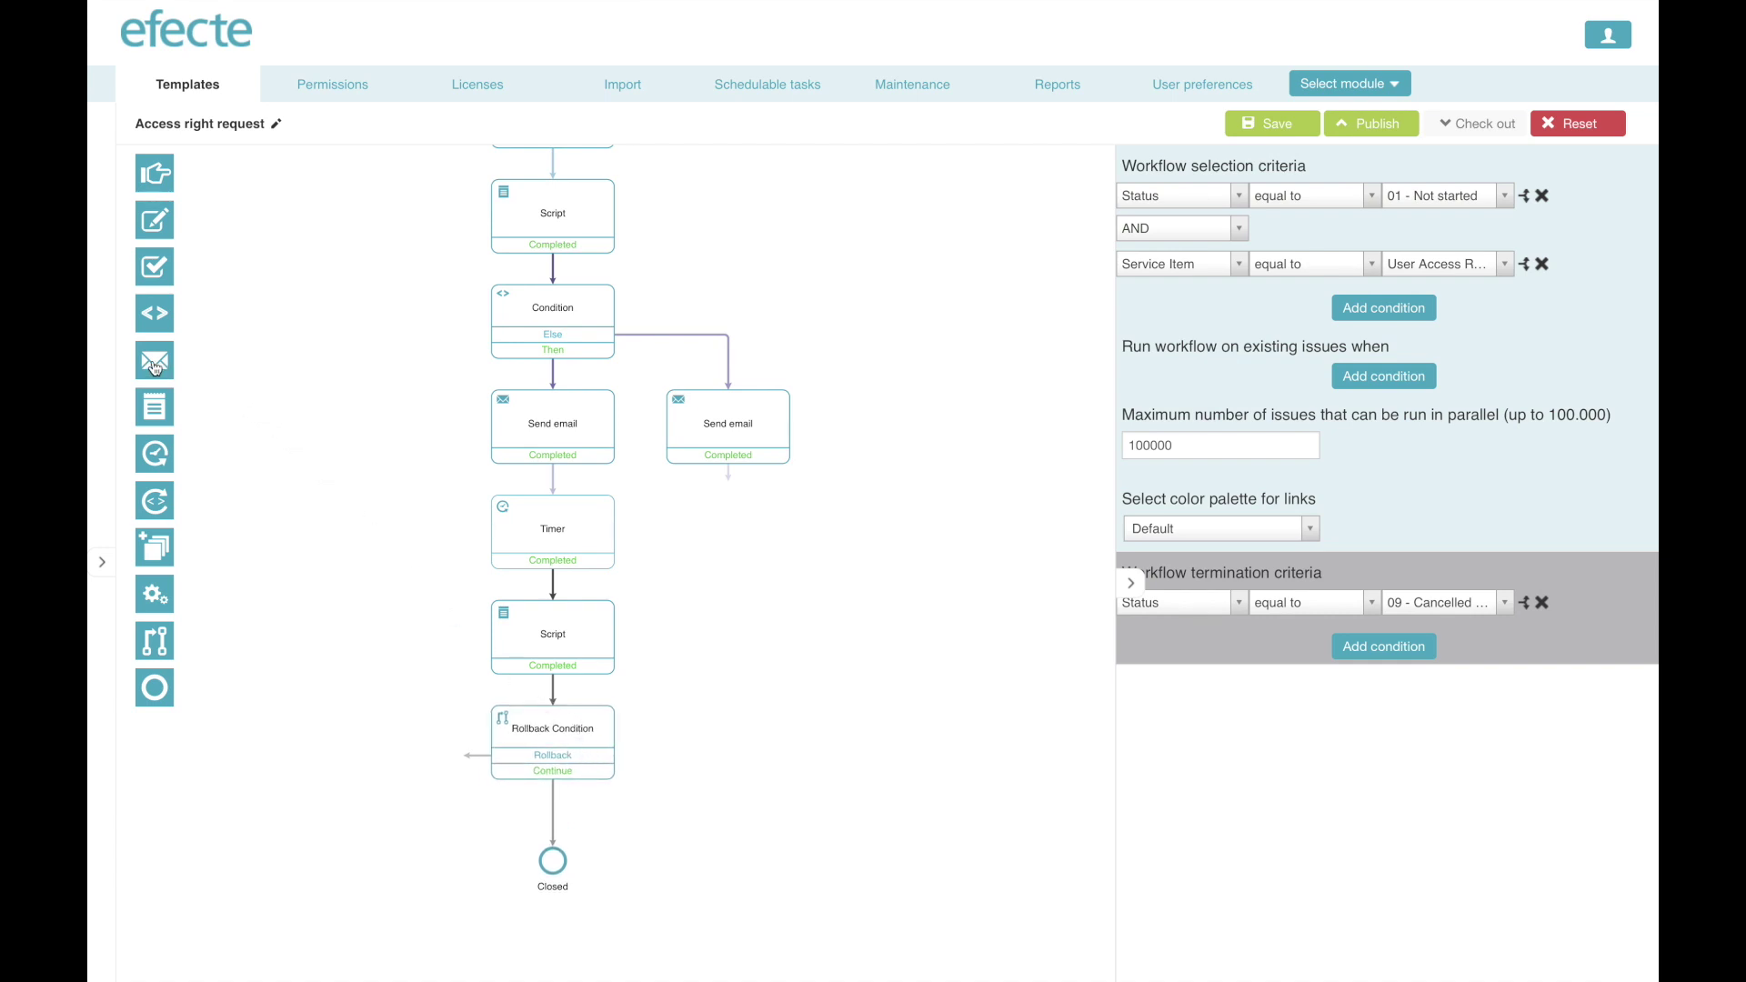
# Route Rollback to a new Send email that loops back to Timer, then add a Condition.
pyautogui.moveTo(155, 366); pyautogui.dragTo(320, 397)
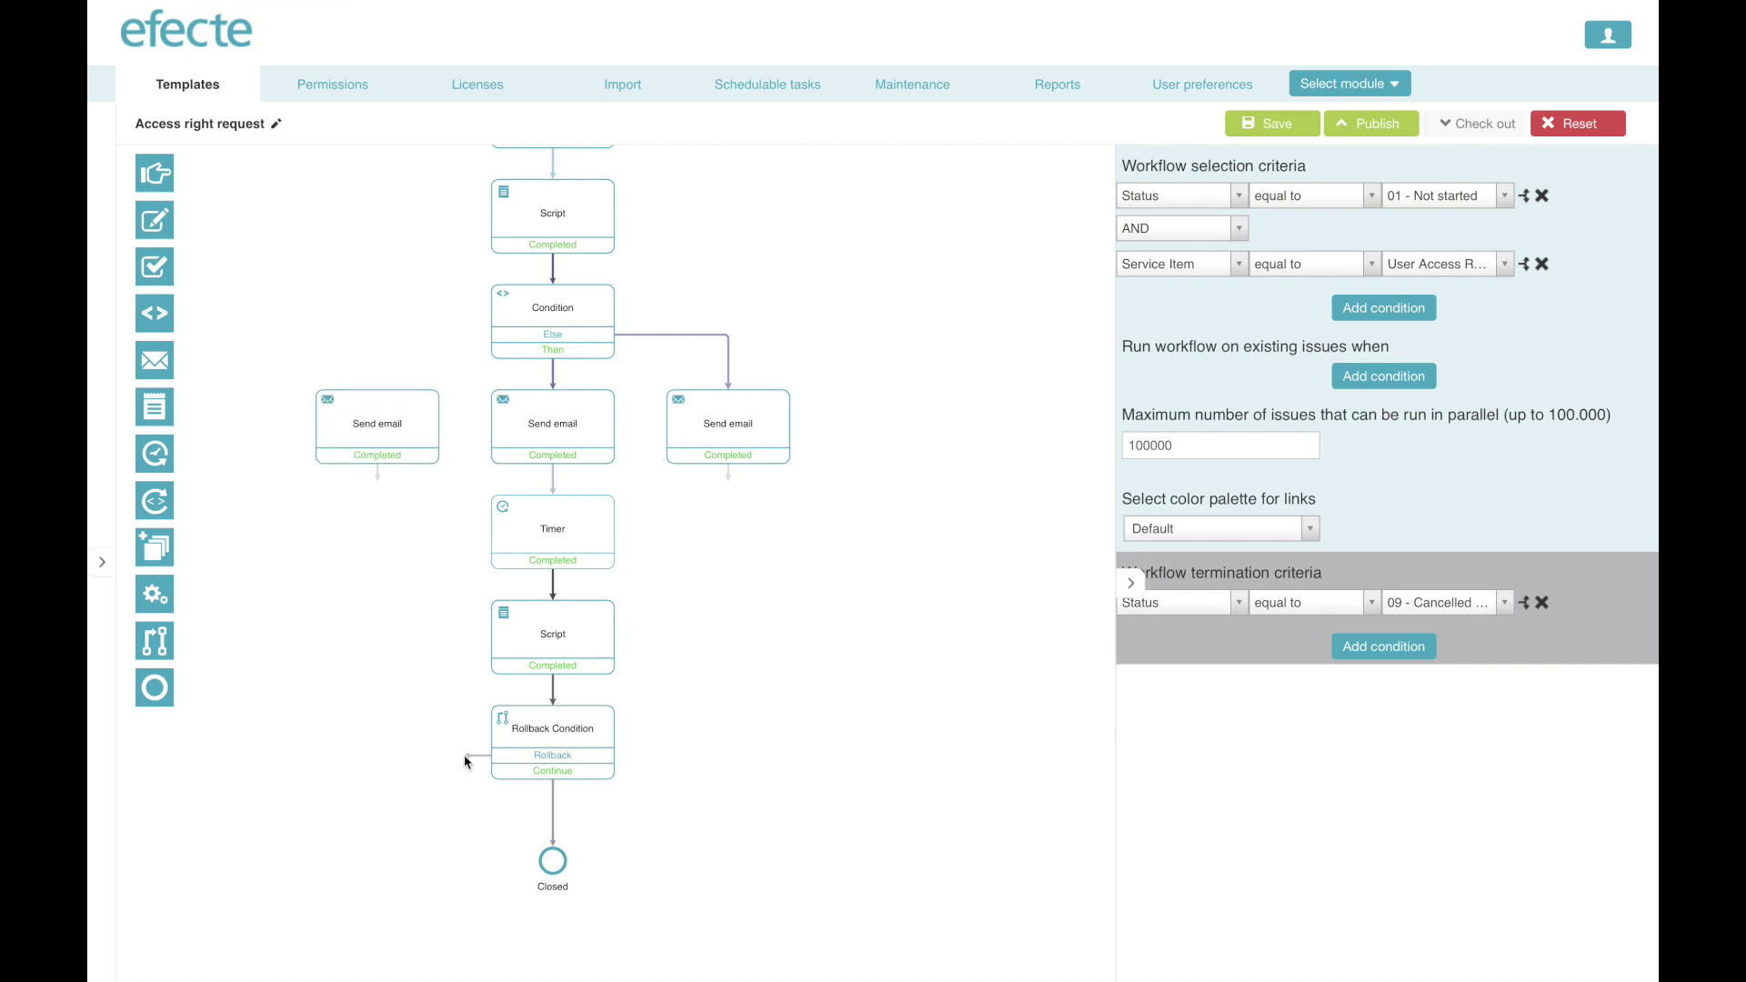
pyautogui.moveTo(468, 761); pyautogui.dragTo(302, 436)
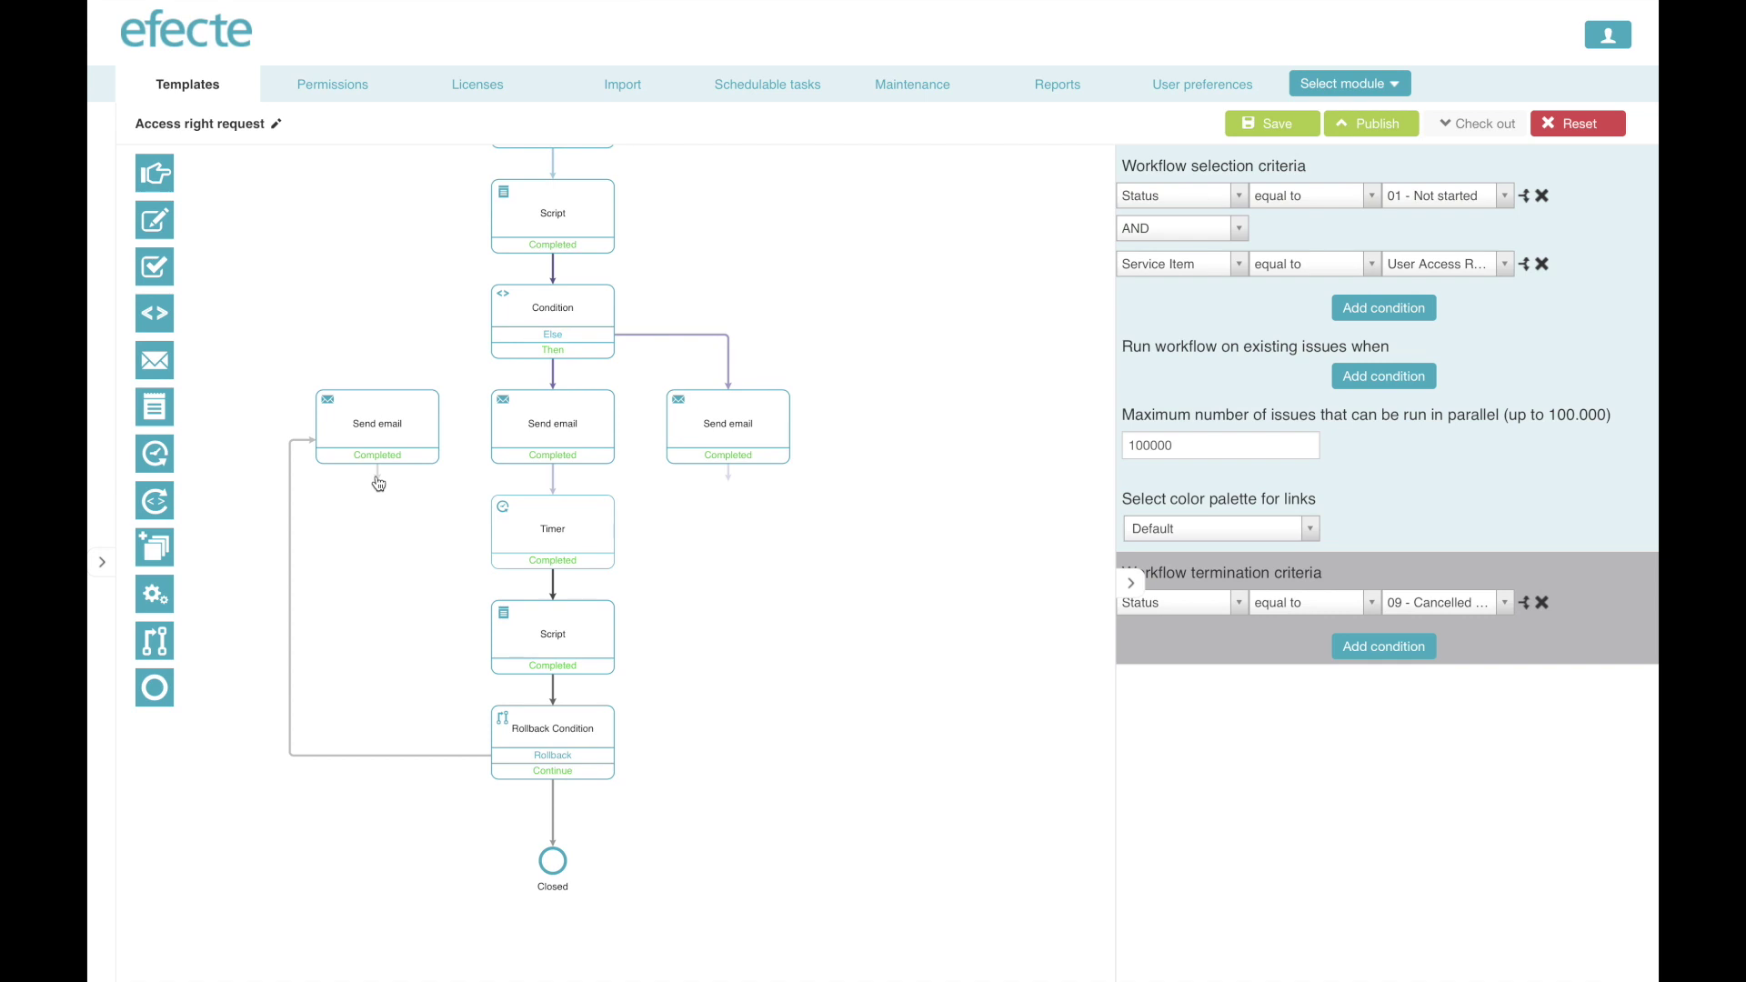
pyautogui.moveTo(379, 483); pyautogui.dragTo(498, 488)
pyautogui.moveTo(153, 315); pyautogui.dragTo(556, 810)
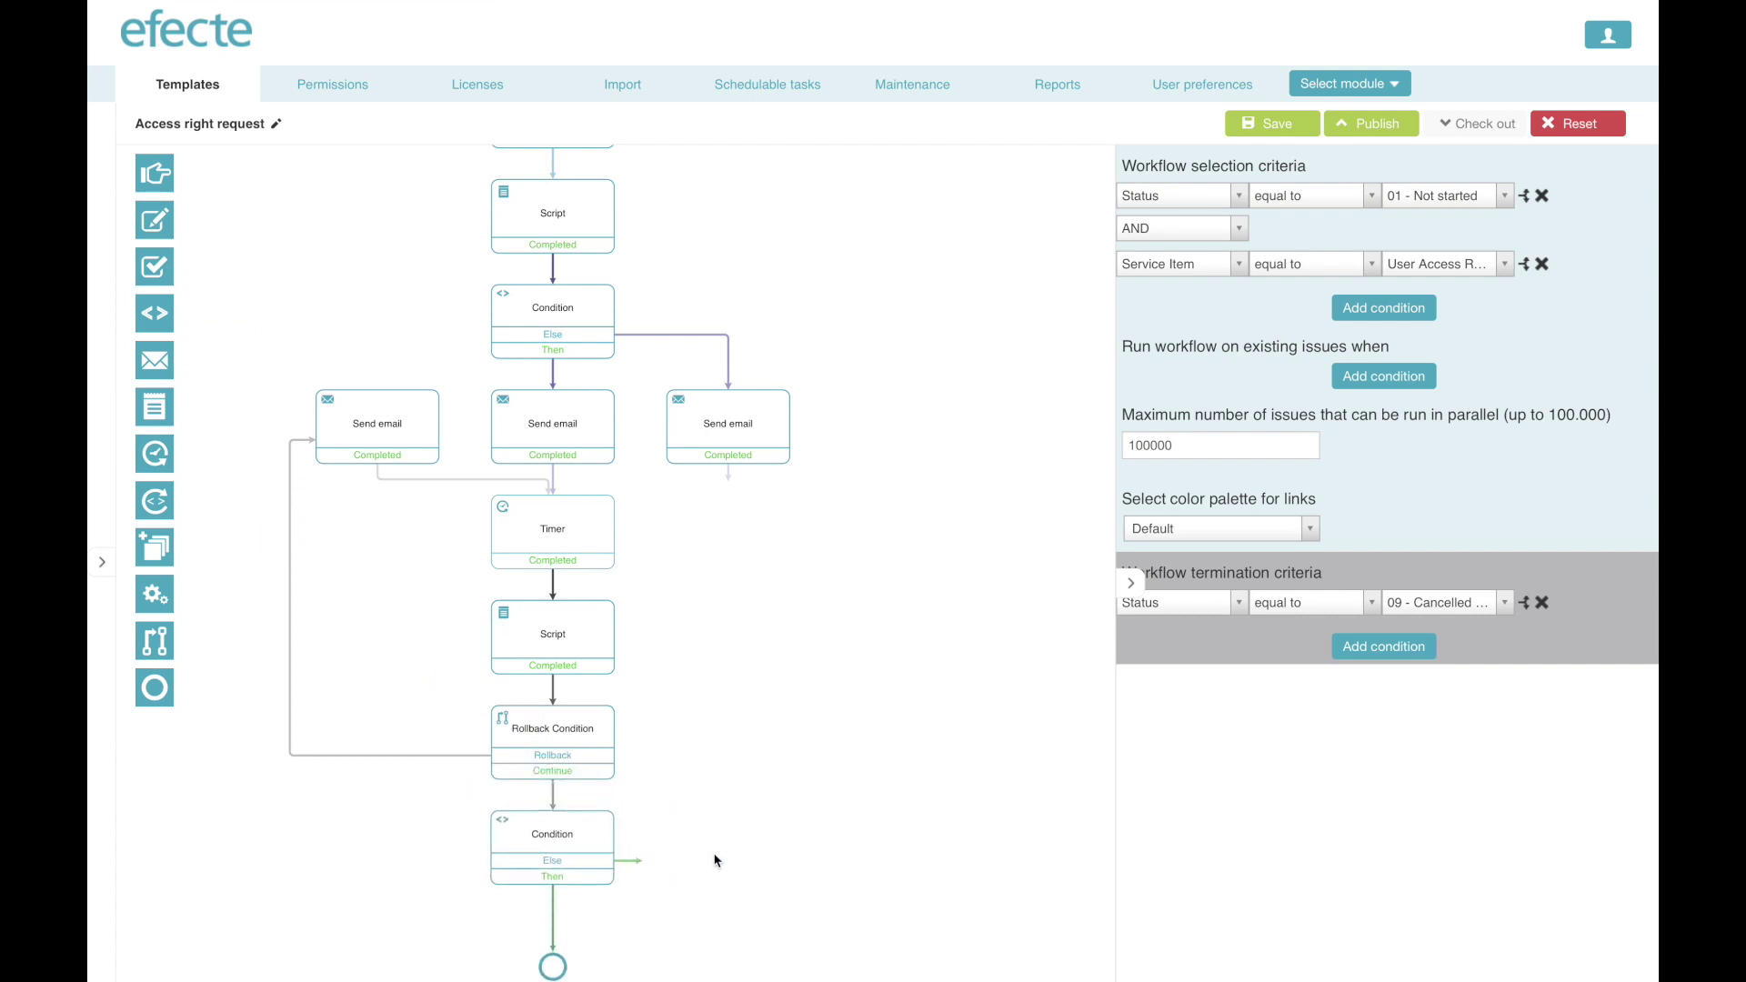
pyautogui.moveTo(734, 863); pyautogui.dragTo(739, 654)
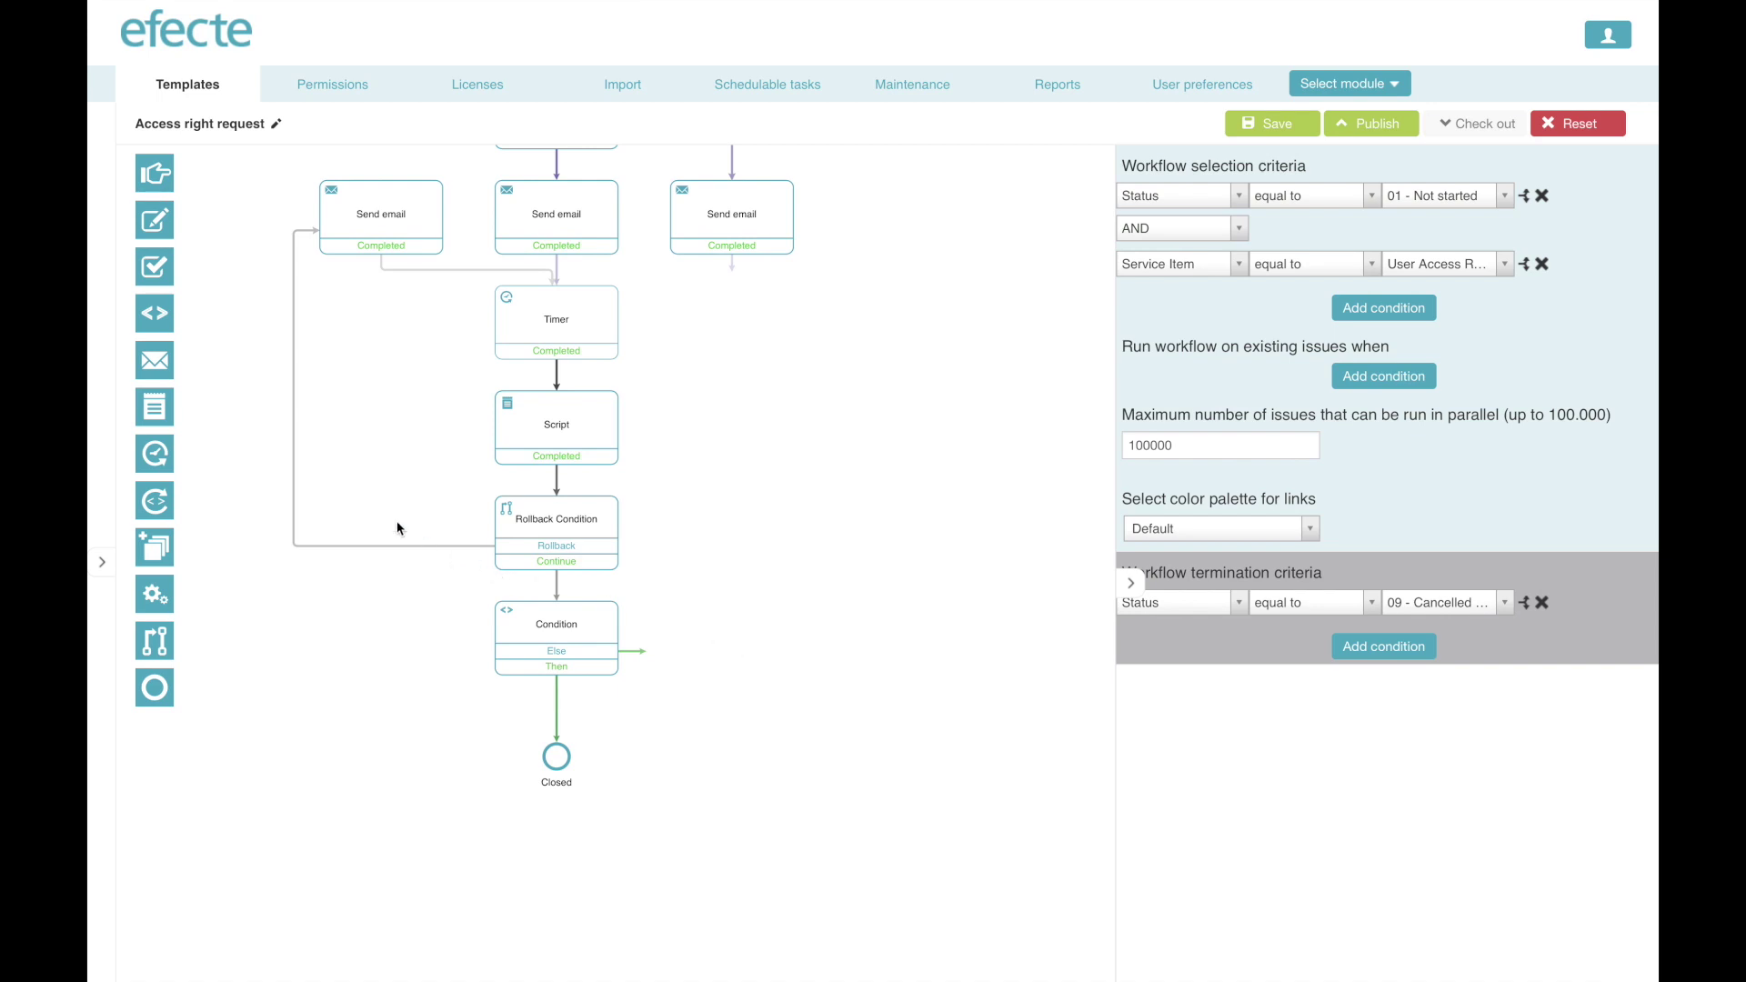
# Put a Send email under the new Condition and send its Else branch straight to Closed.
pyautogui.moveTo(154, 361); pyautogui.dragTo(549, 706)
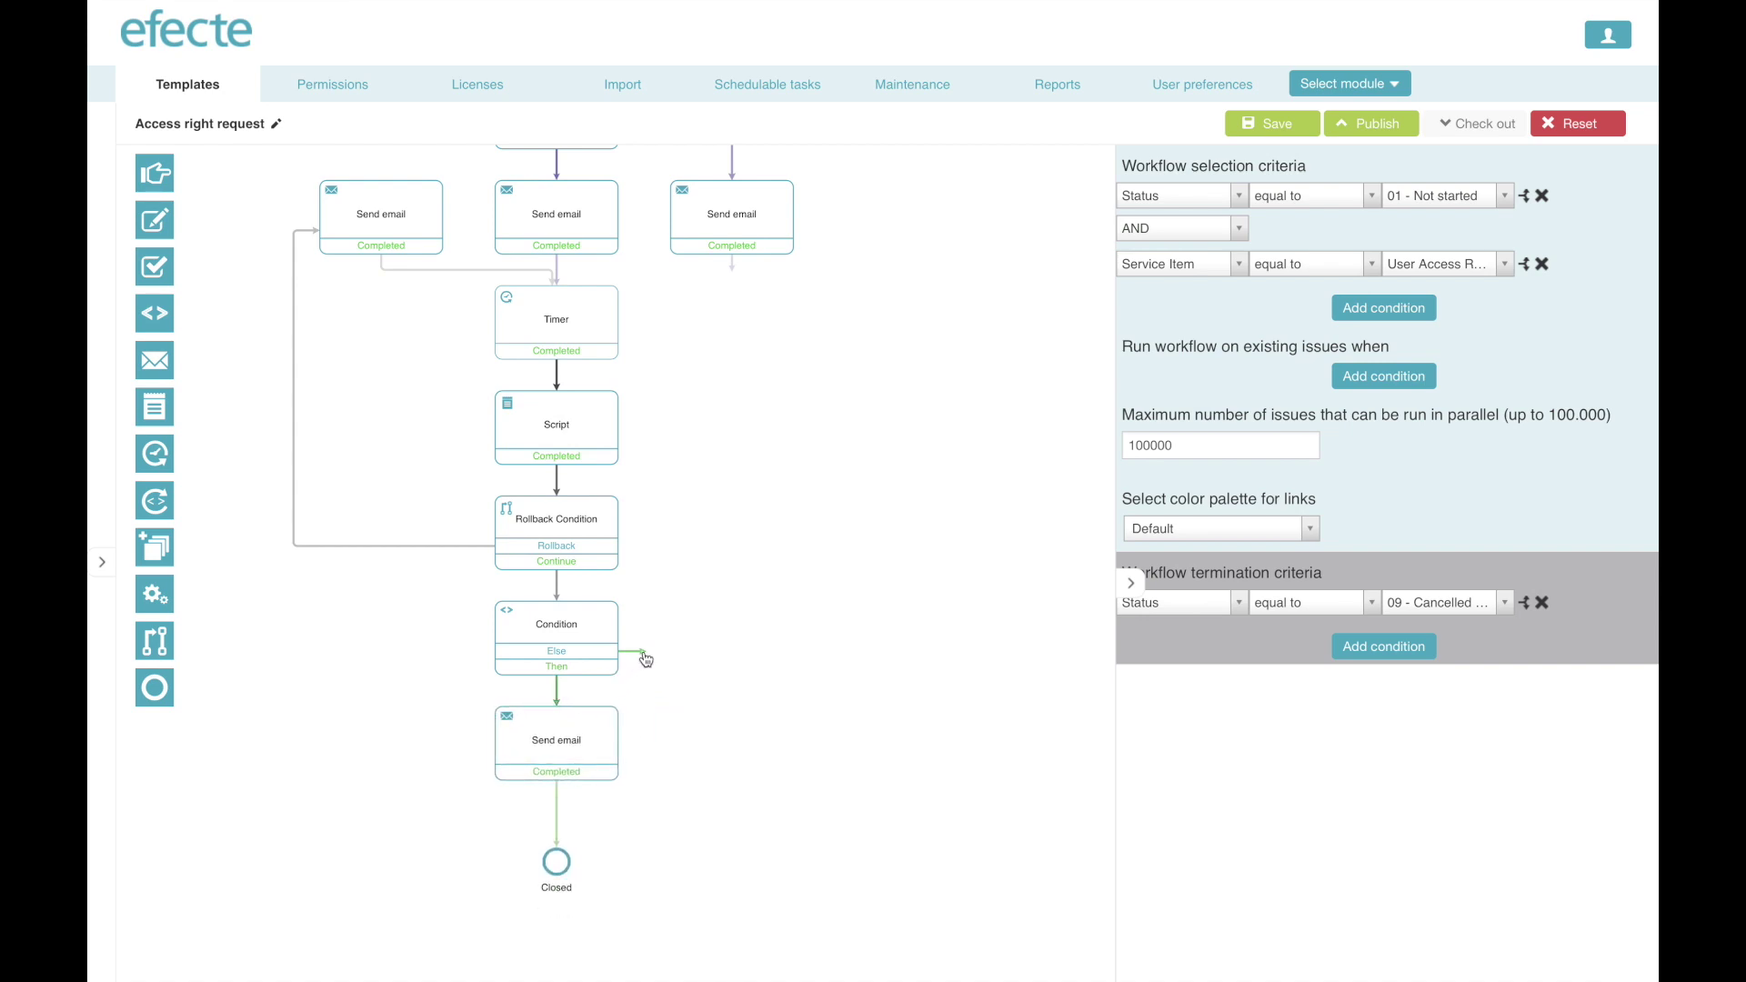
pyautogui.moveTo(646, 659); pyautogui.dragTo(640, 702)
pyautogui.moveTo(596, 841); pyautogui.dragTo(588, 879)
pyautogui.scroll(-3, 817, 409)
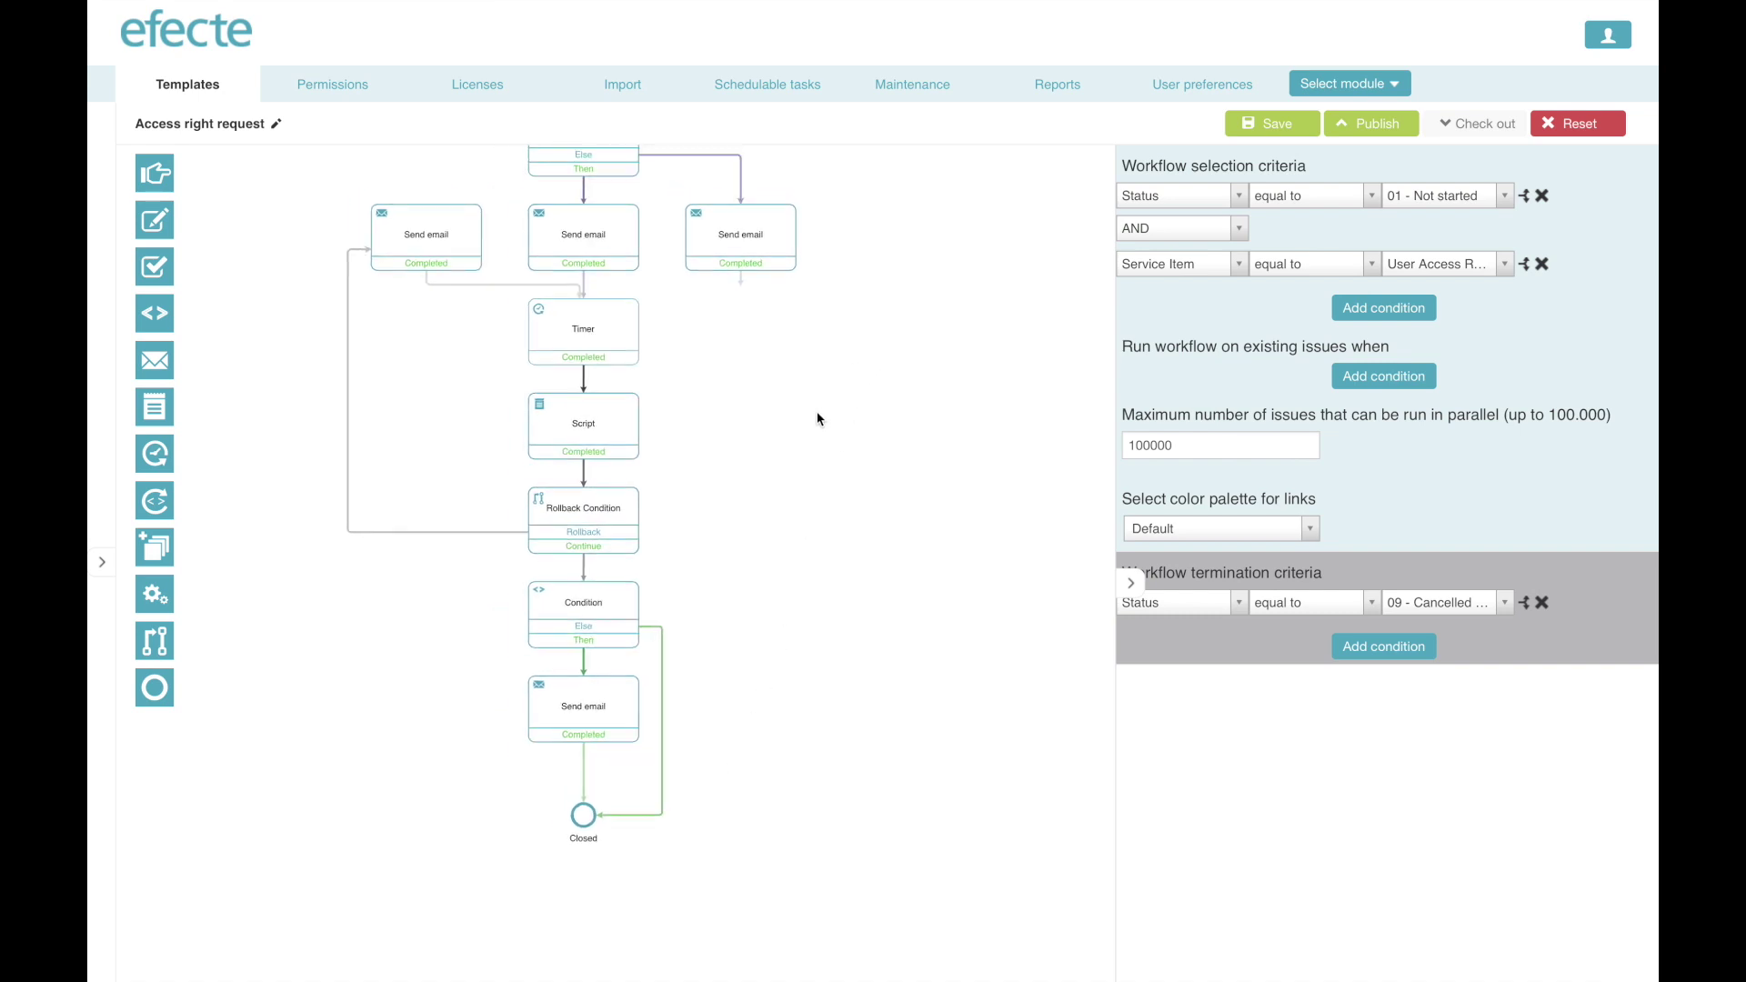
pyautogui.scroll(-4, 814, 414)
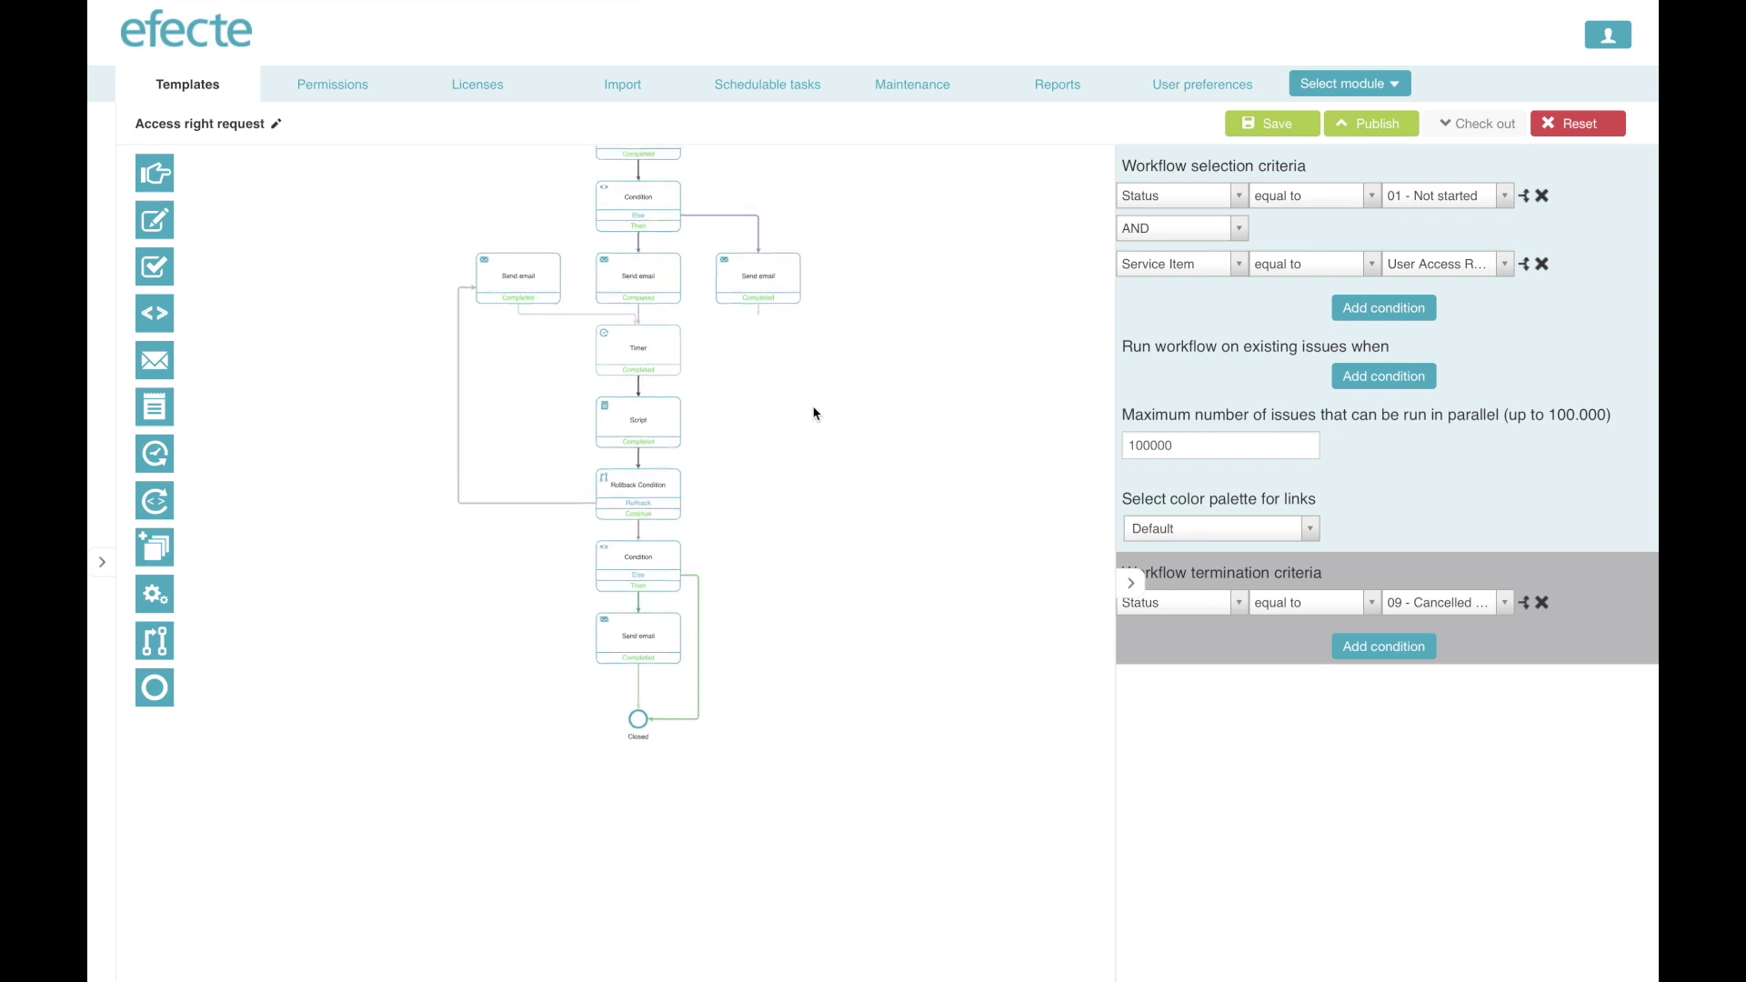
# Route Approval's Rejected branch to a new Send email step ending in its own Closed node.
pyautogui.moveTo(814, 414); pyautogui.dragTo(663, 590)
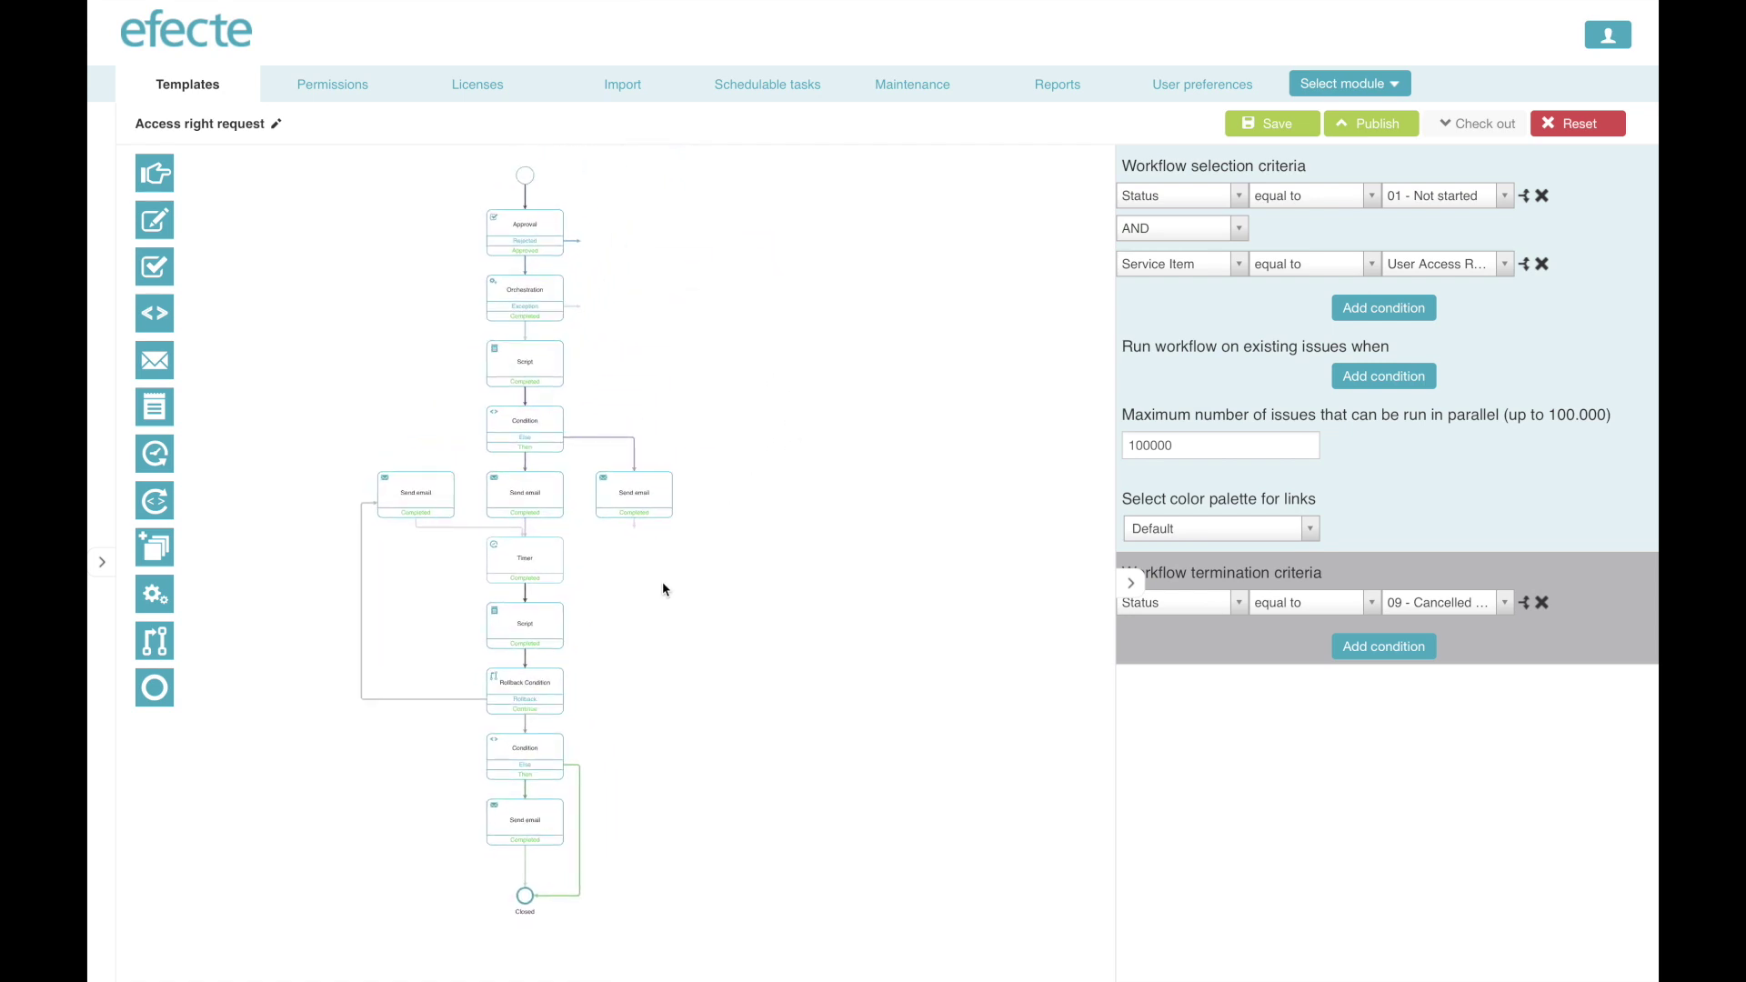
pyautogui.scroll(2, 667, 590)
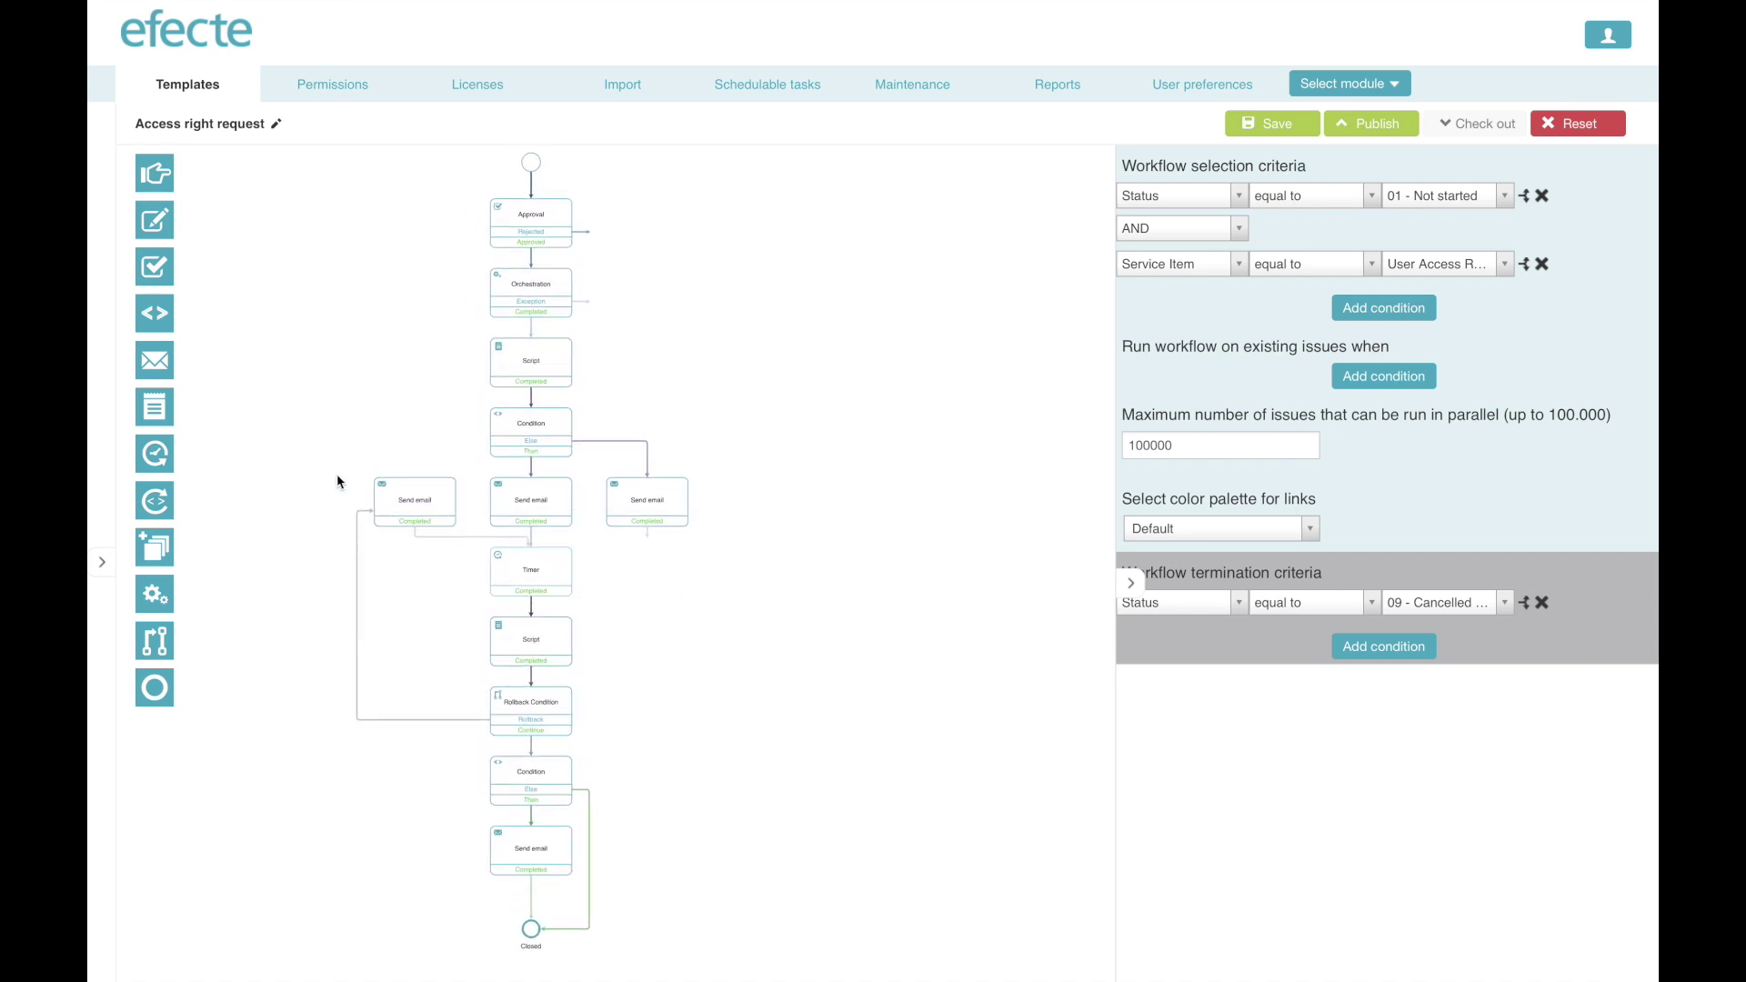
pyautogui.moveTo(155, 363); pyautogui.dragTo(838, 840)
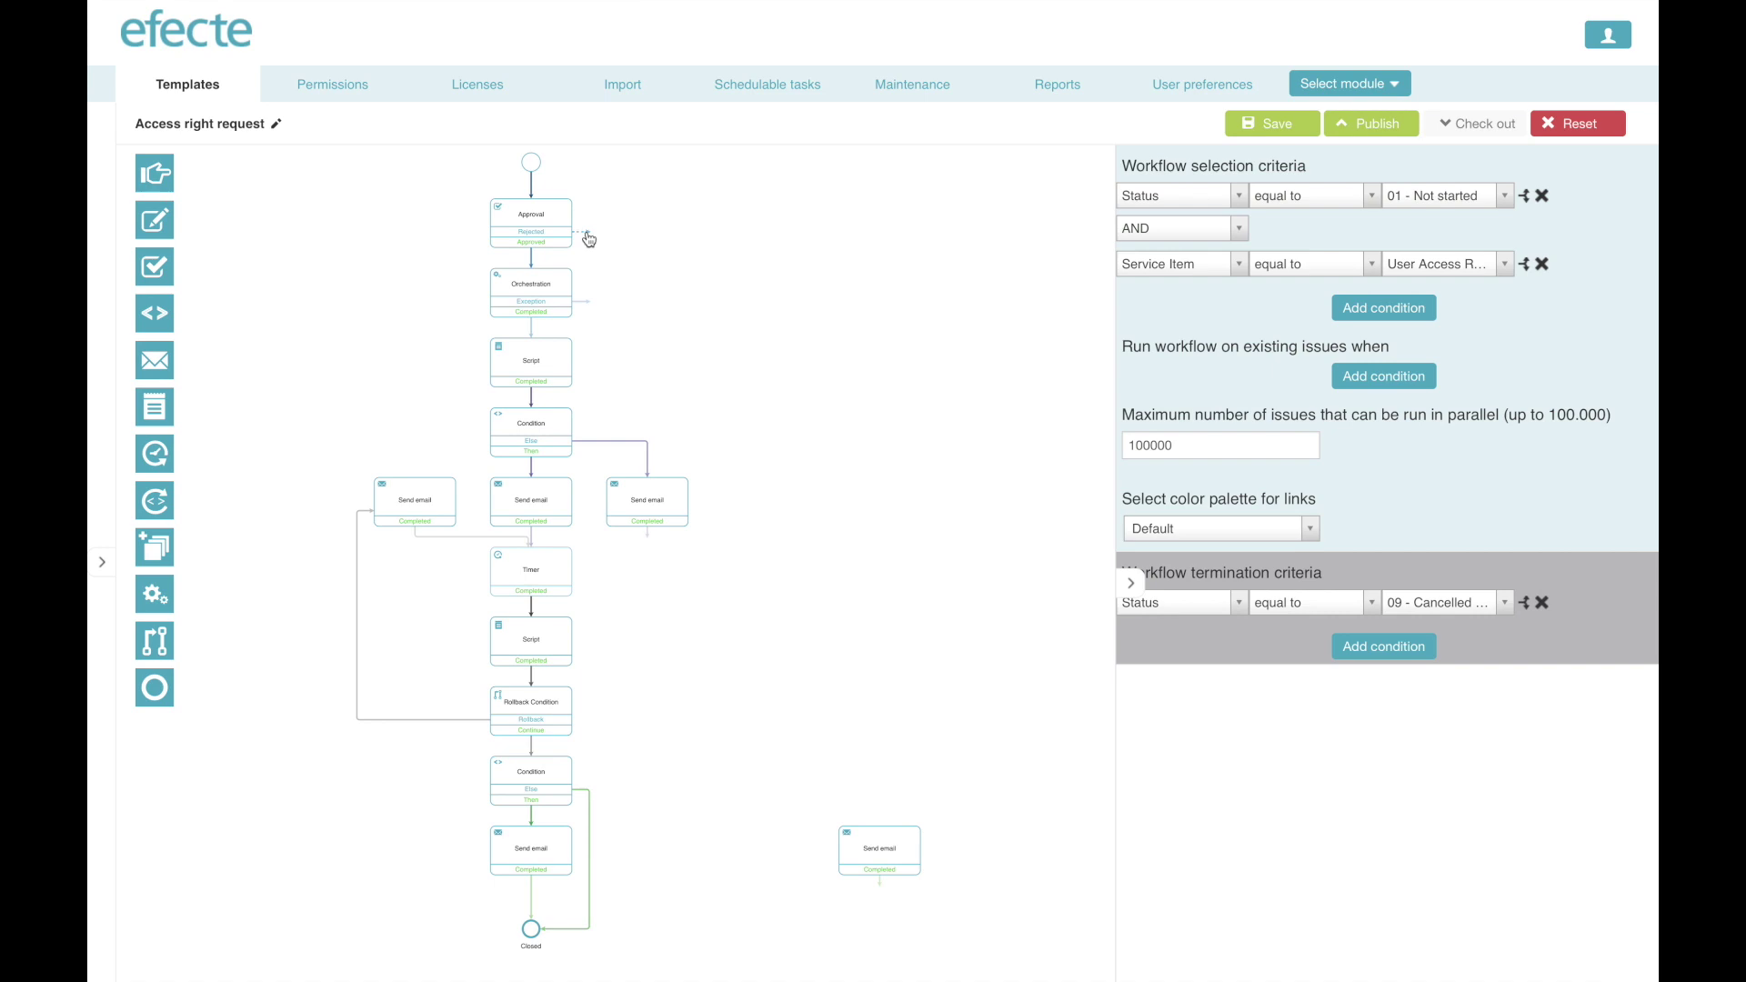
pyautogui.moveTo(590, 238); pyautogui.dragTo(896, 848)
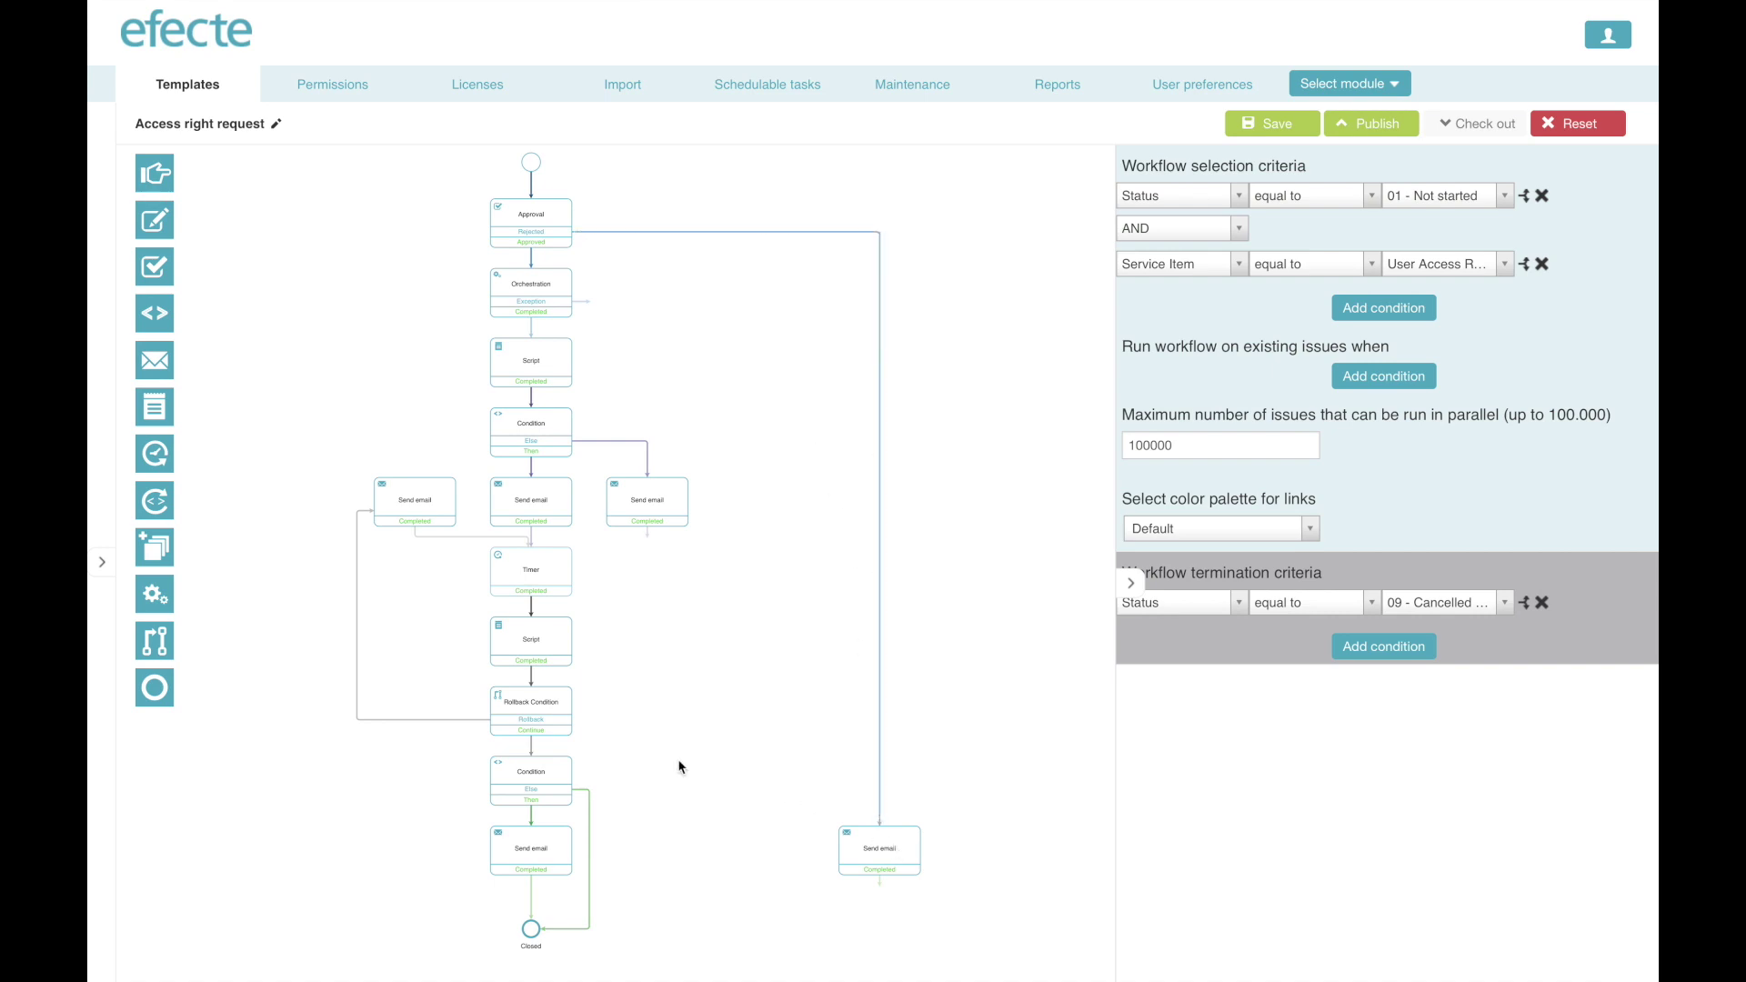
pyautogui.moveTo(162, 700); pyautogui.dragTo(881, 889)
# Add a Create Data Card step to the lower part of the workflow.
pyautogui.scroll(3, 726, 663)
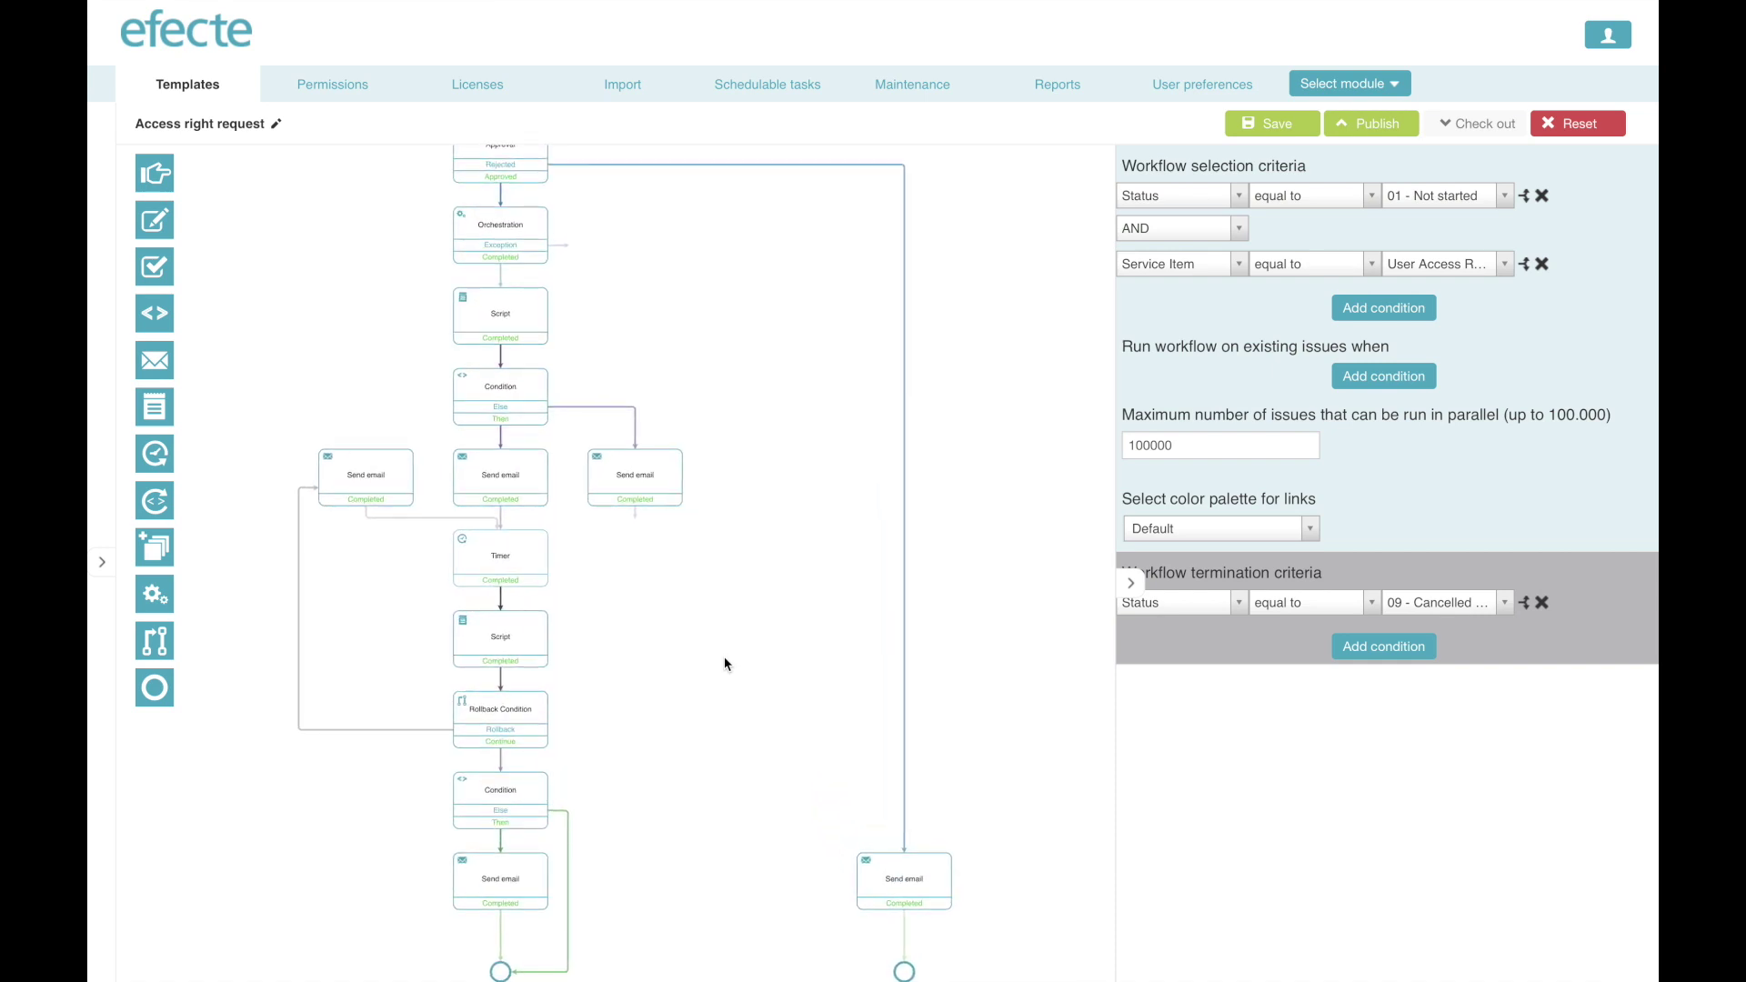
pyautogui.moveTo(727, 663); pyautogui.dragTo(752, 543)
pyautogui.scroll(3, 718, 549)
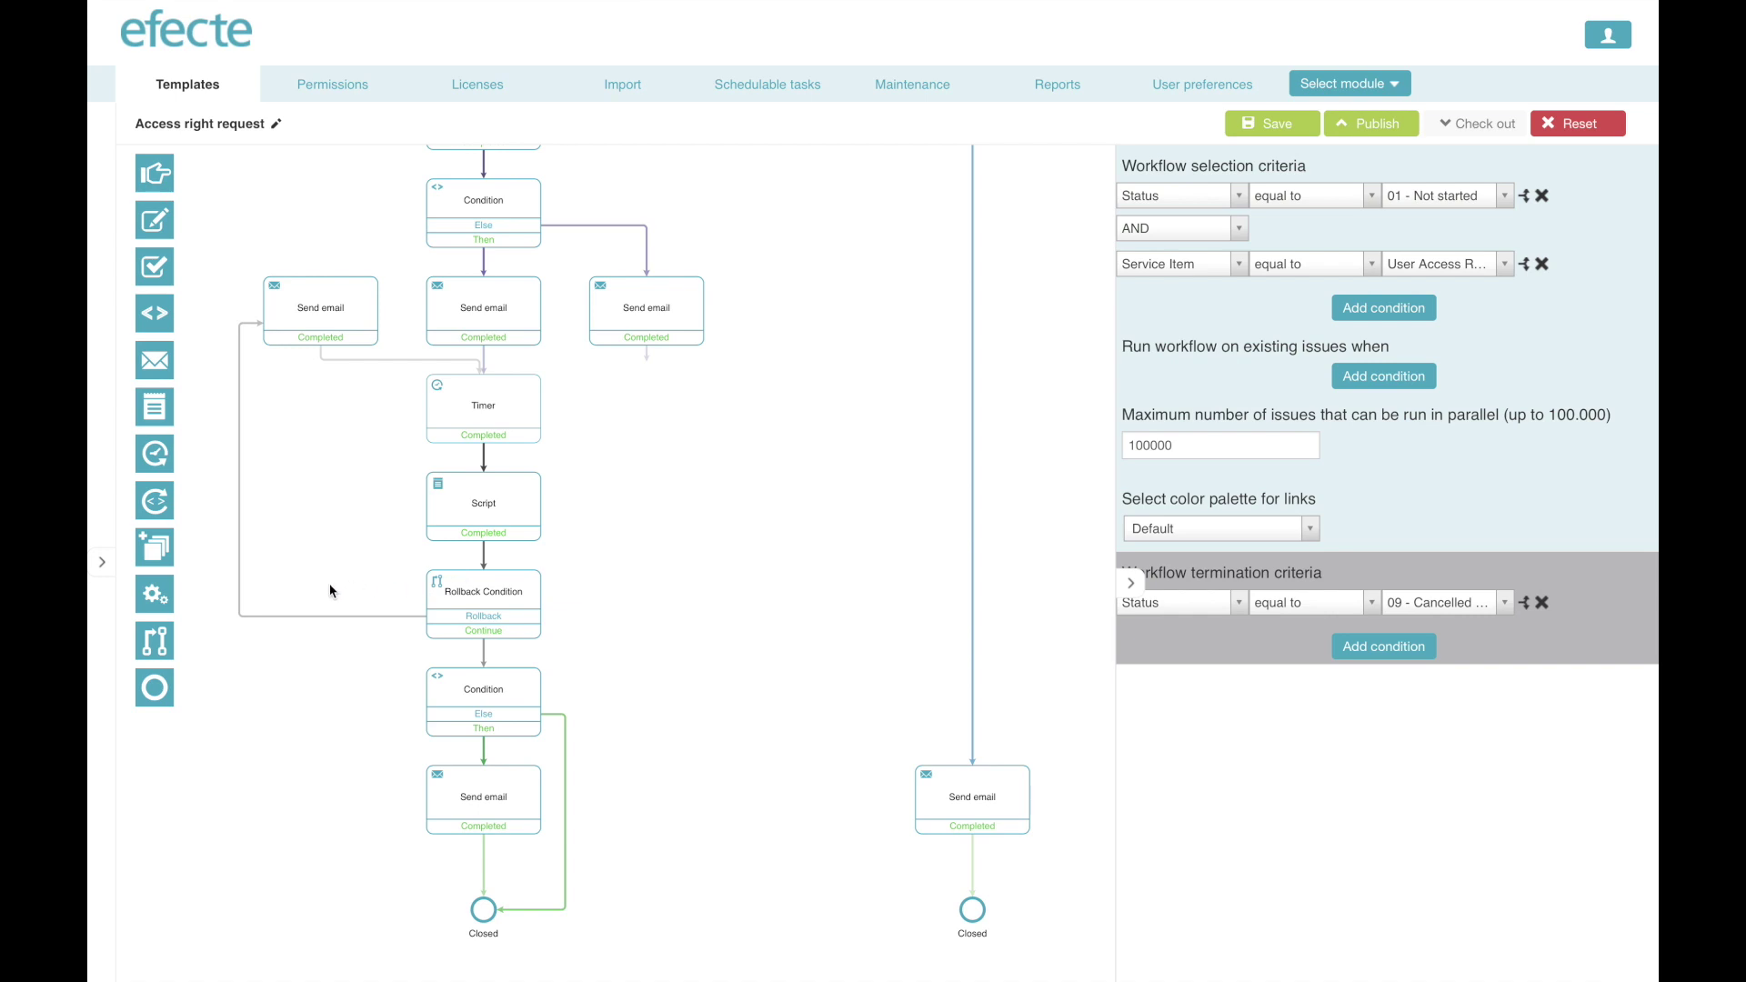
pyautogui.moveTo(160, 551); pyautogui.dragTo(756, 773)
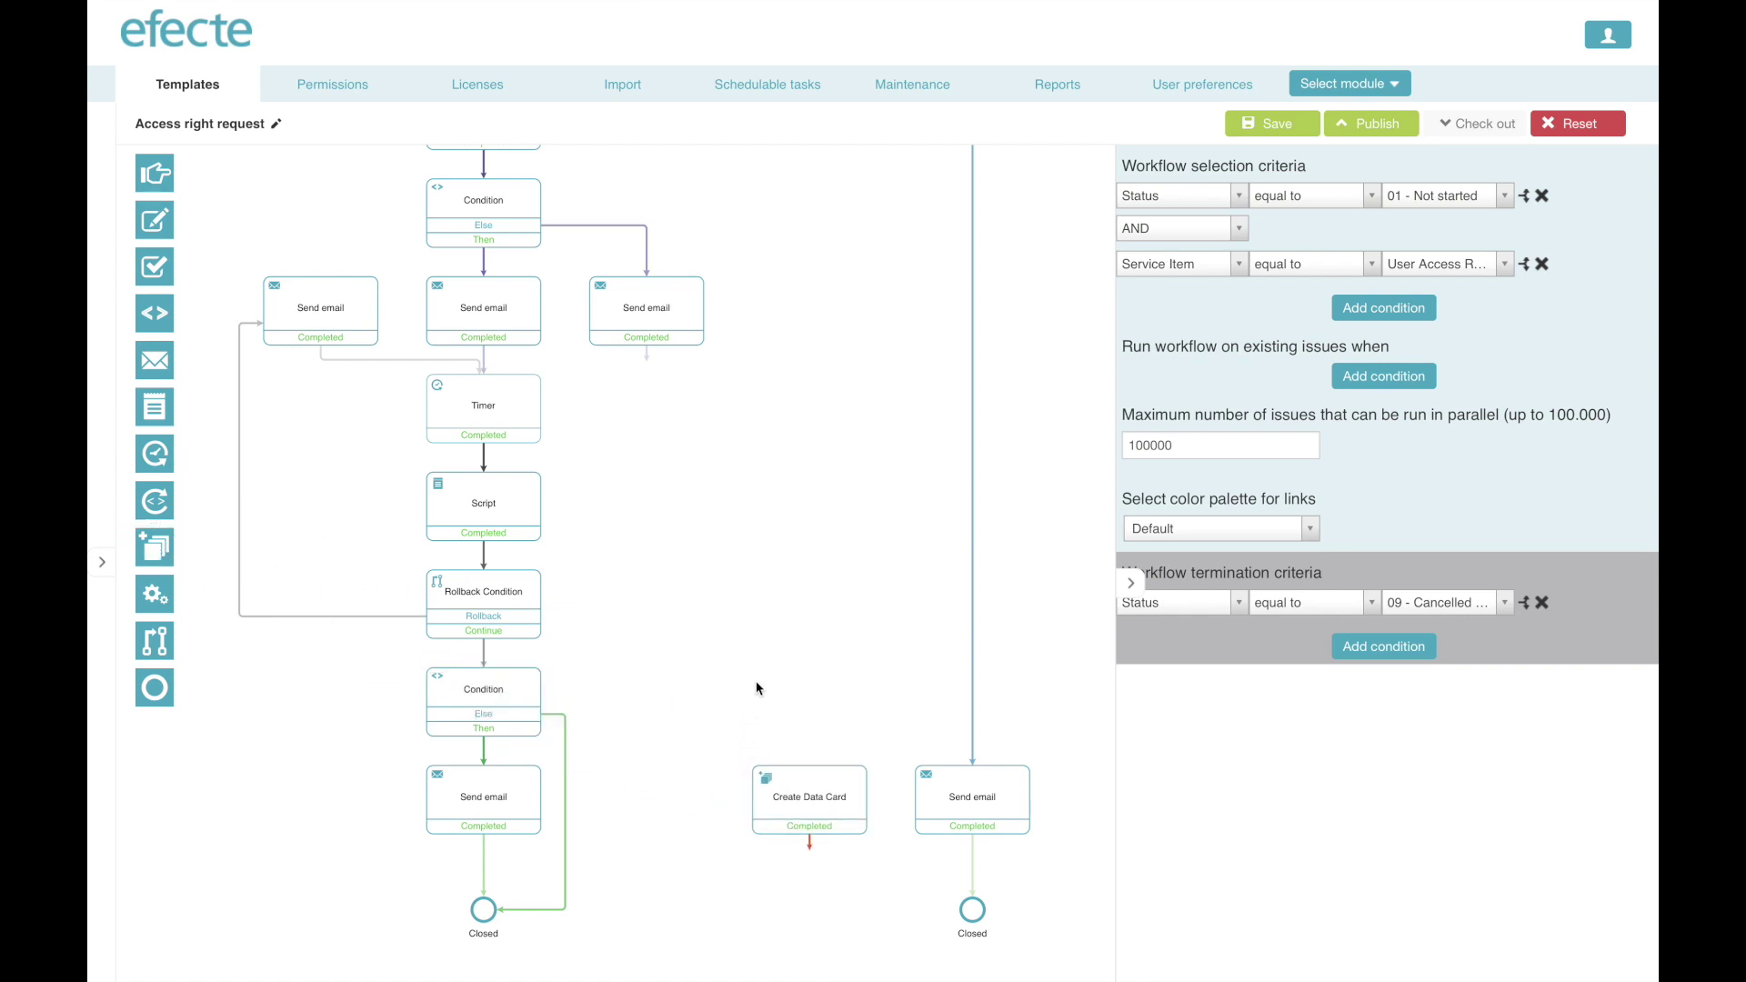
# Connect Orchestration's Exception branch to the Create Data Card step.
pyautogui.moveTo(798, 600); pyautogui.dragTo(794, 687)
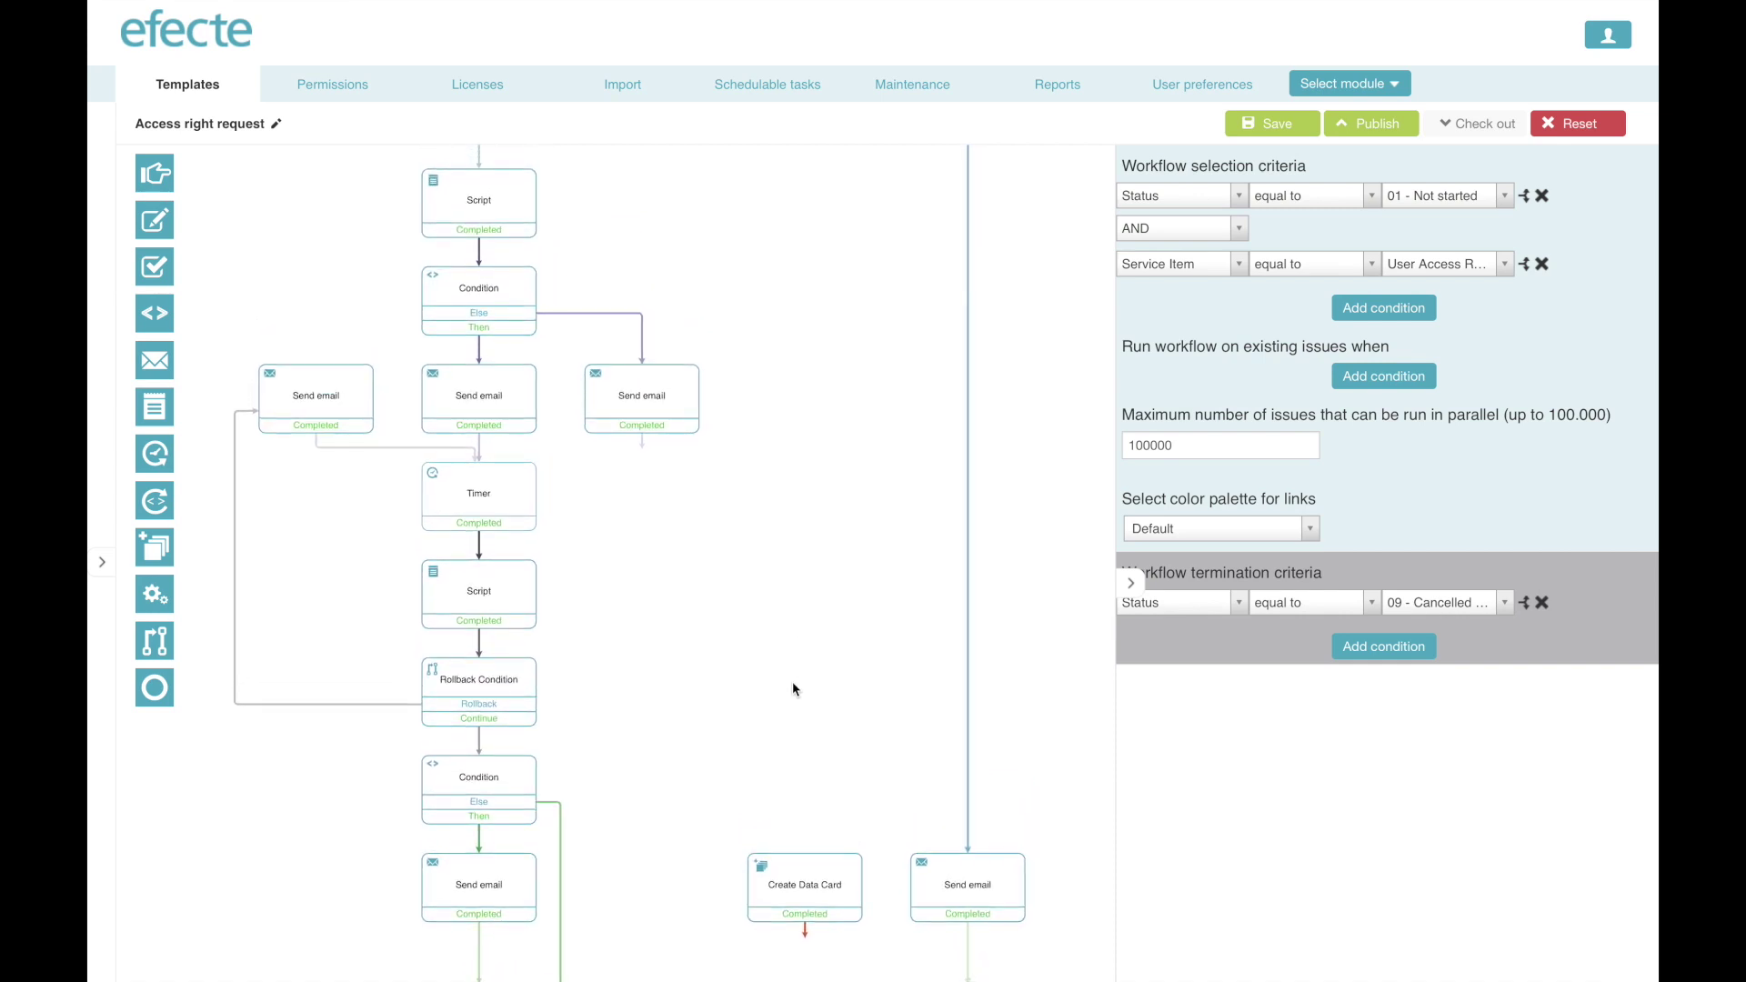
pyautogui.moveTo(816, 502); pyautogui.dragTo(815, 593)
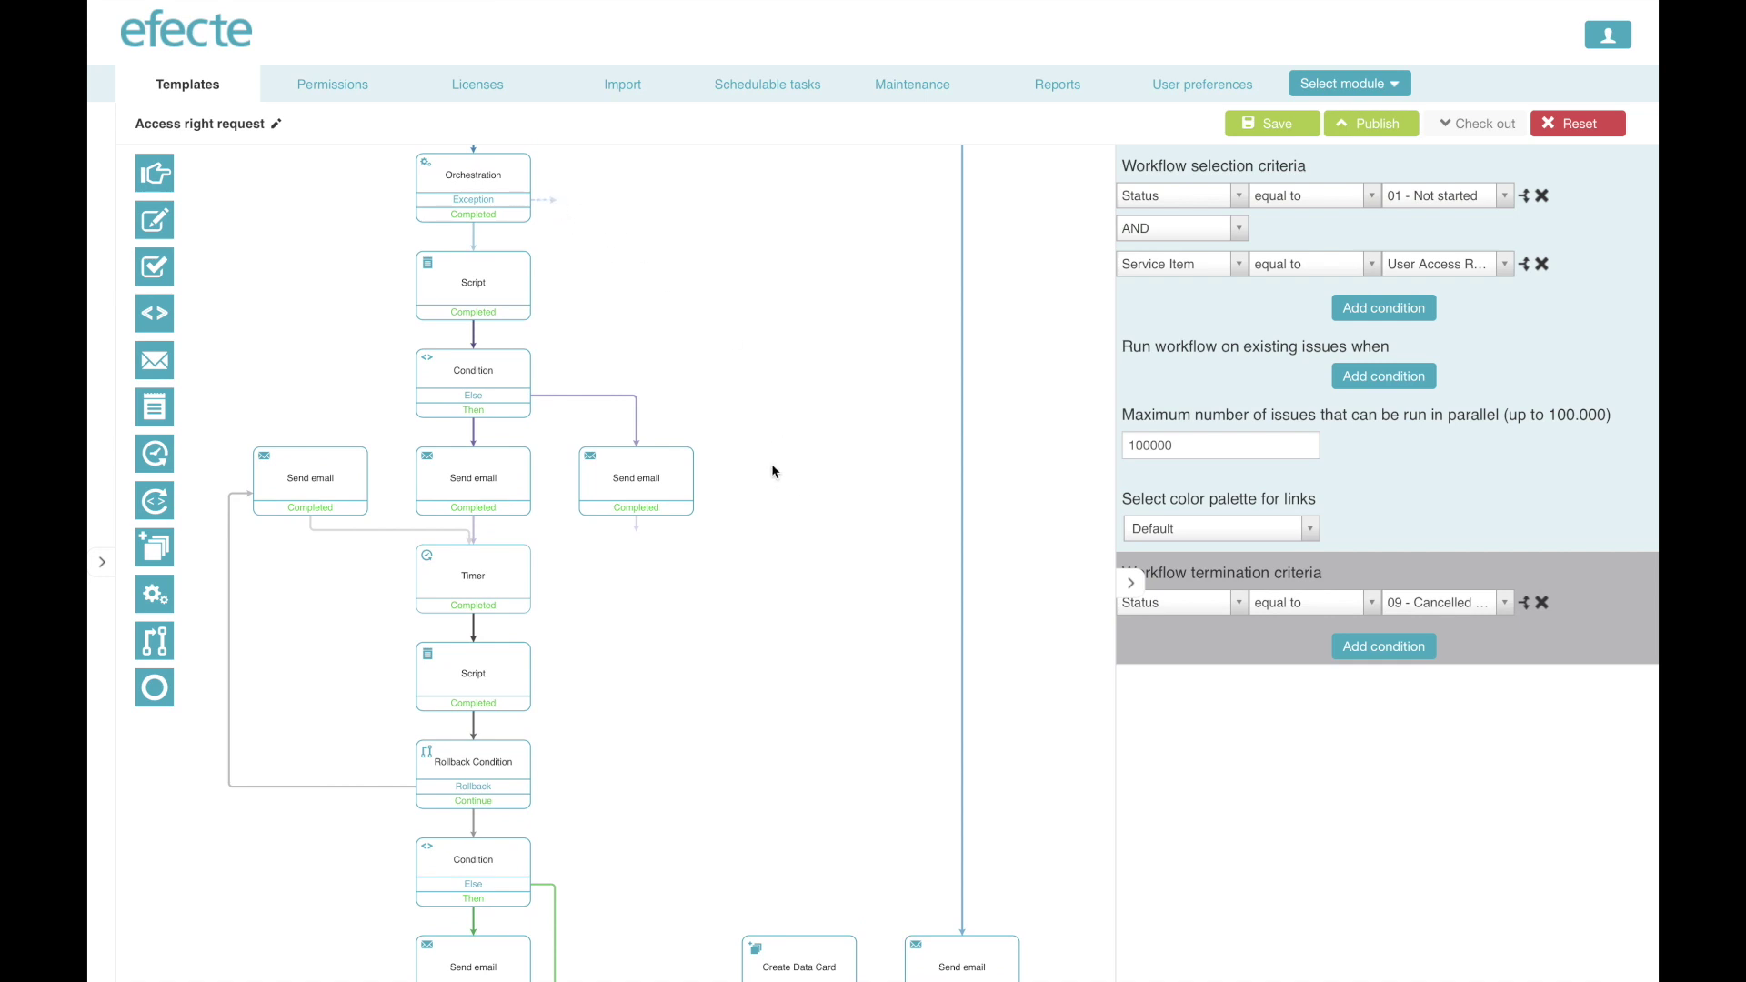
pyautogui.moveTo(805, 883); pyautogui.dragTo(817, 929)
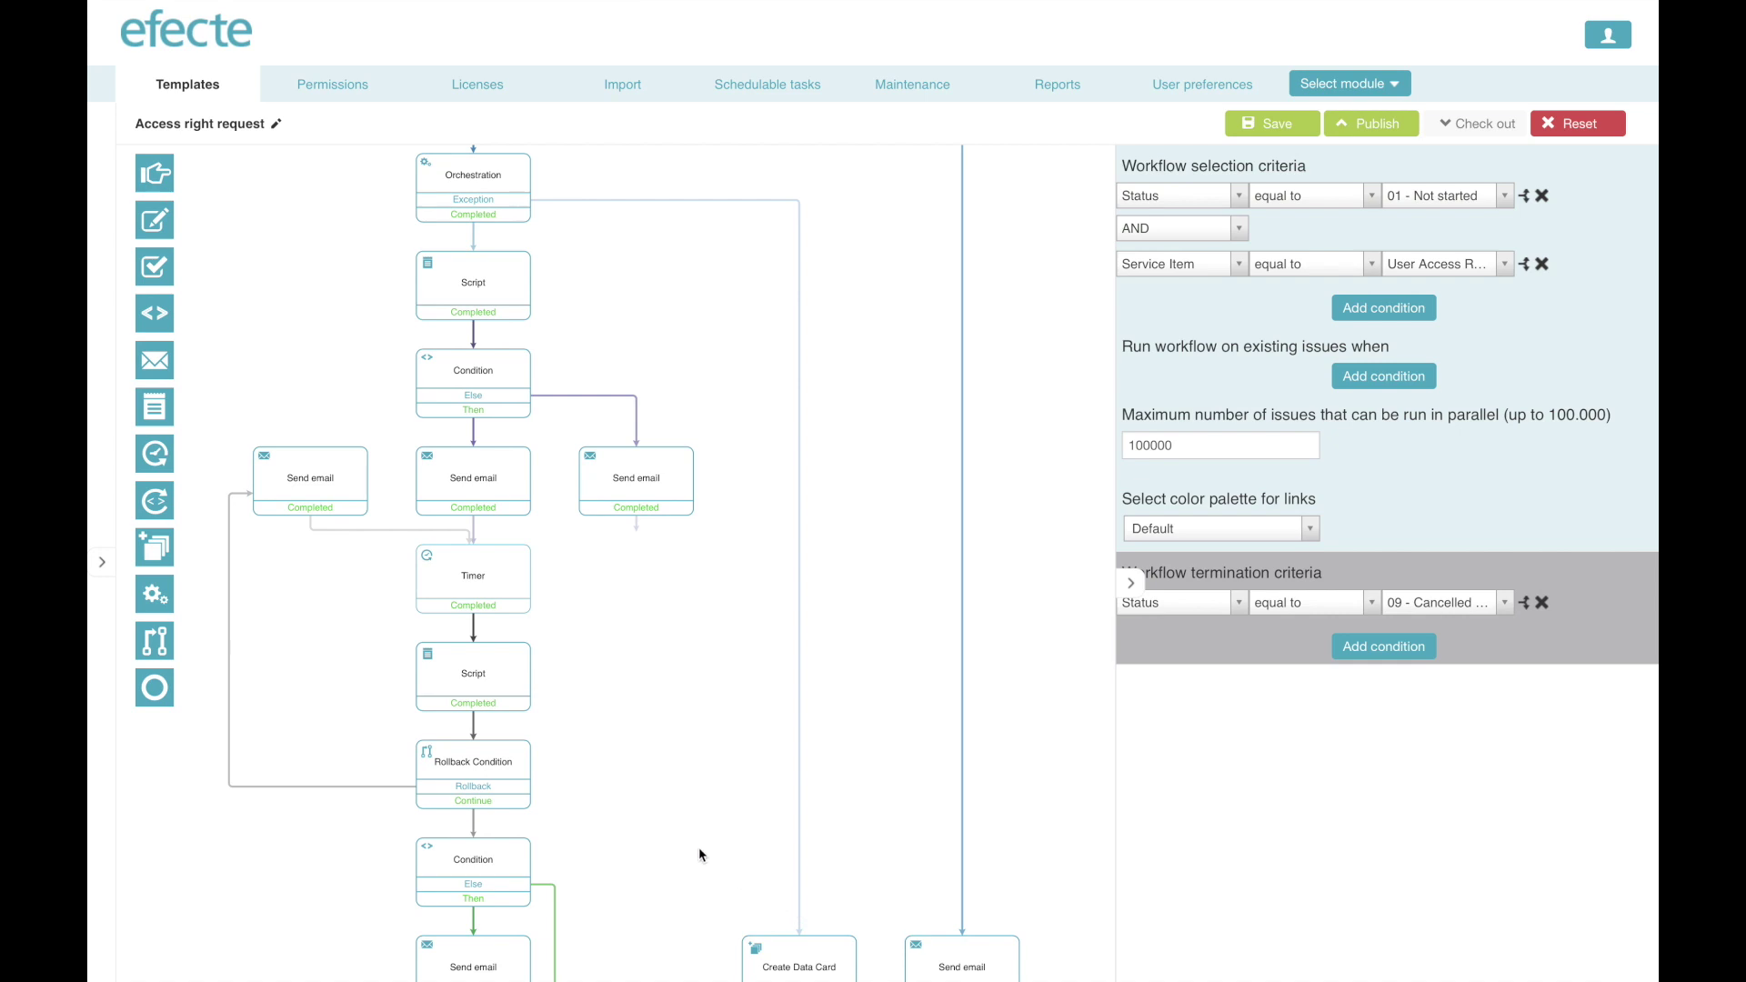
# Link the right-hand Send email to the moved Closed node and add a Closed end under Create Data Card.
pyautogui.moveTo(697, 841); pyautogui.dragTo(701, 682)
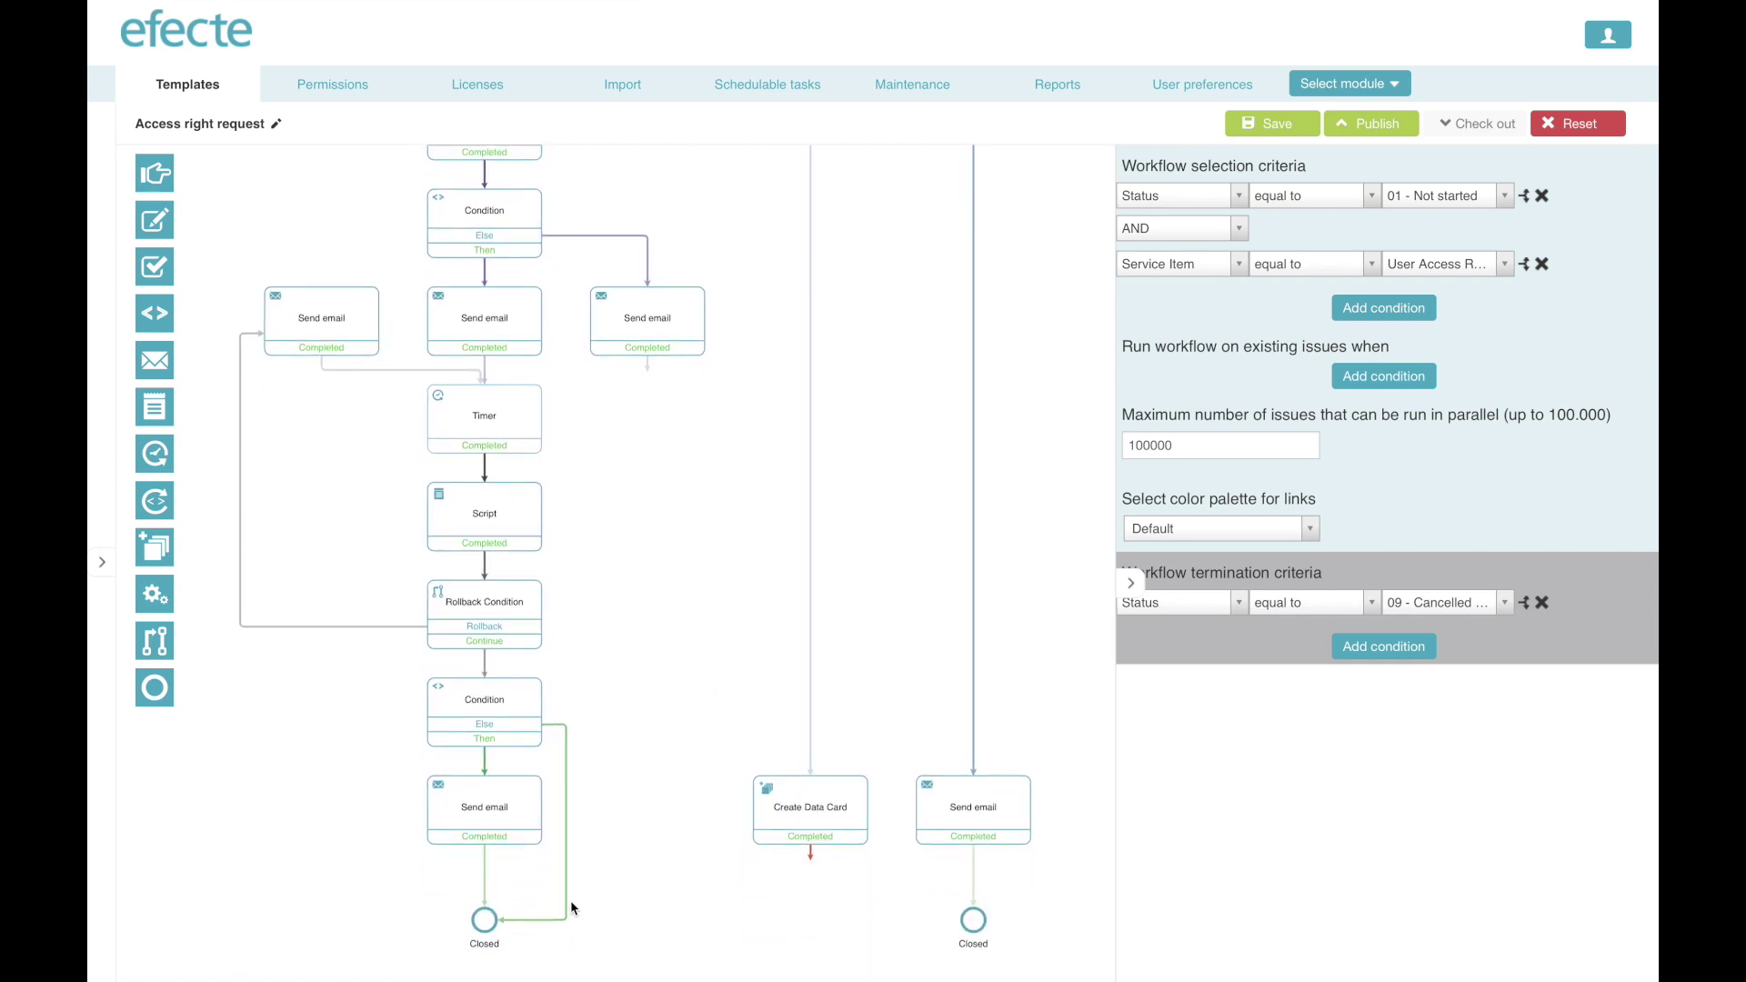
pyautogui.moveTo(484, 920); pyautogui.dragTo(621, 907)
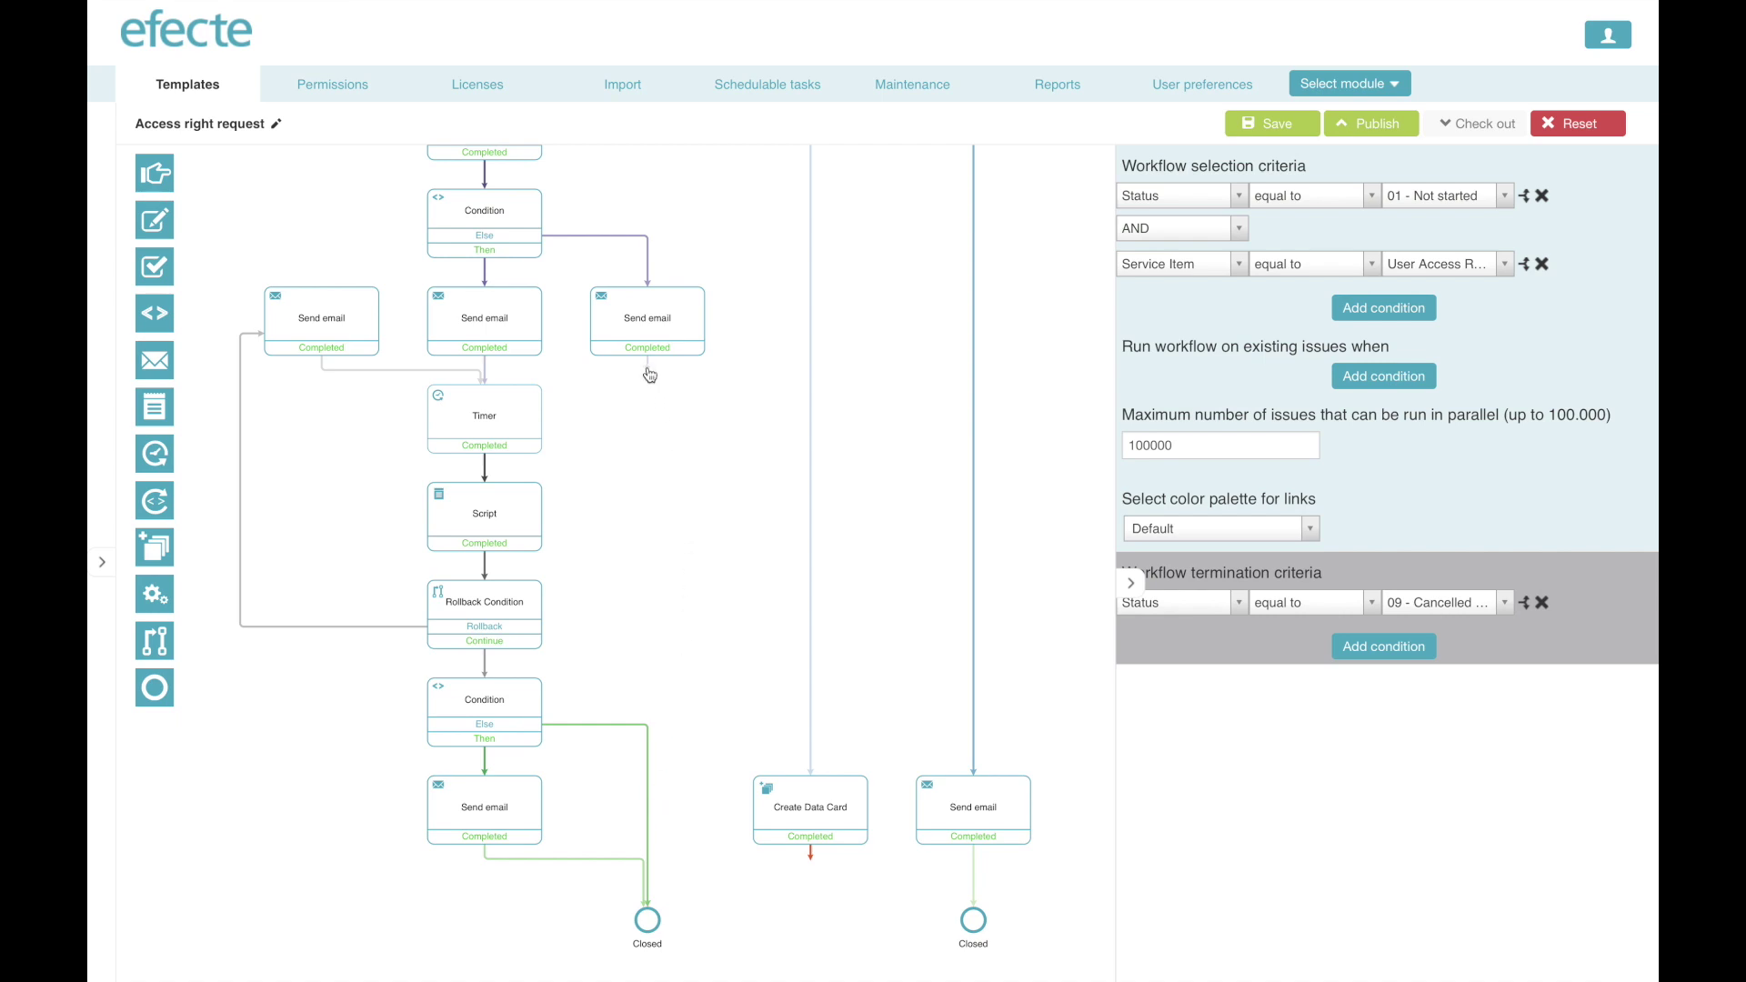
pyautogui.moveTo(649, 374); pyautogui.dragTo(660, 941)
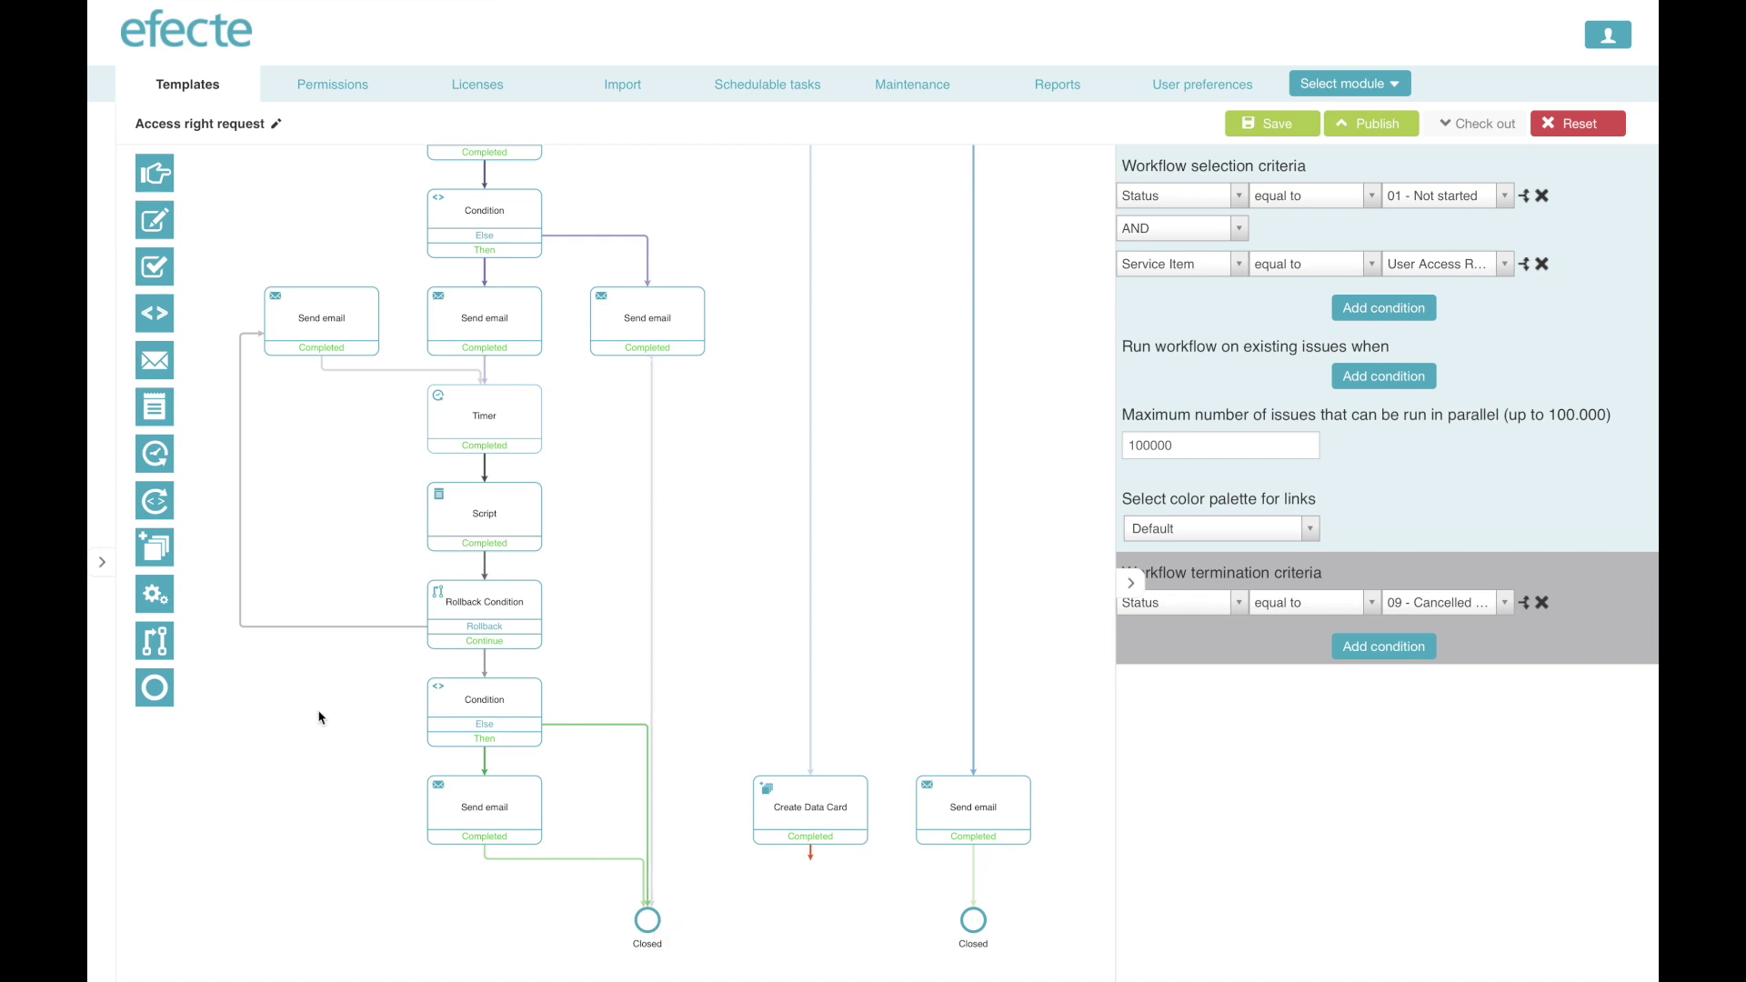
pyautogui.moveTo(155, 687); pyautogui.dragTo(817, 914)
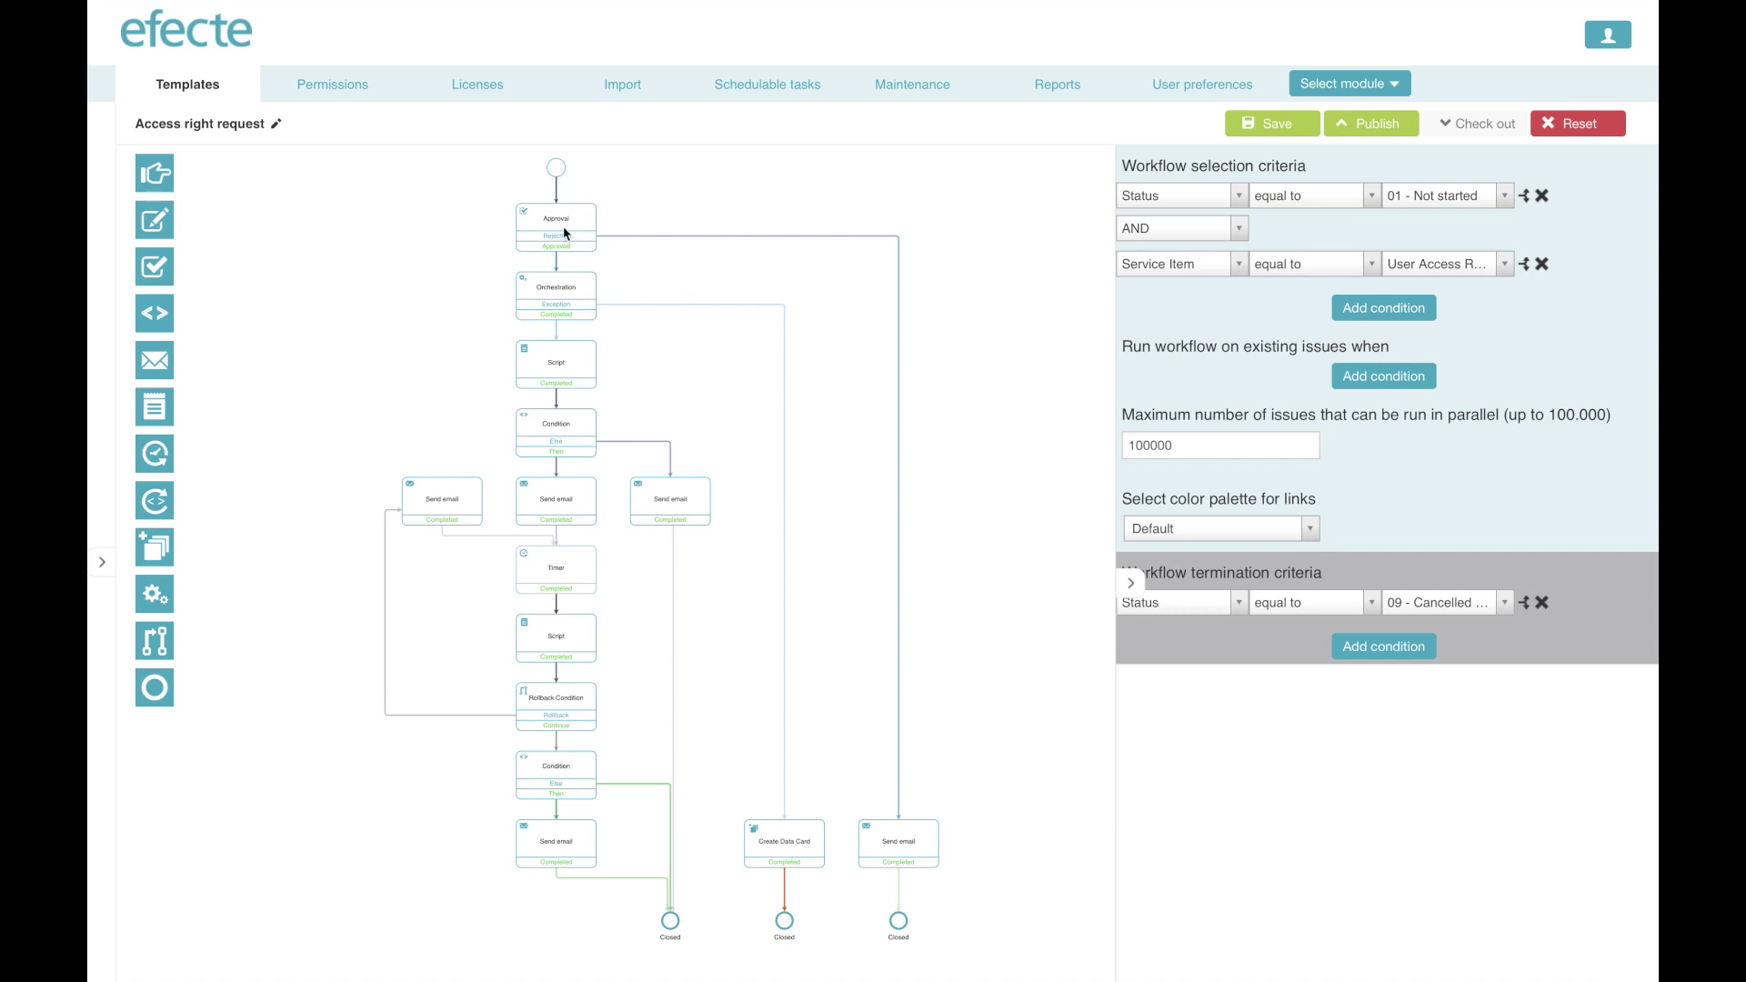
# Rename the Approval step to Manager Approval, handled through Efecte Self-Service.
pyautogui.click(565, 229)
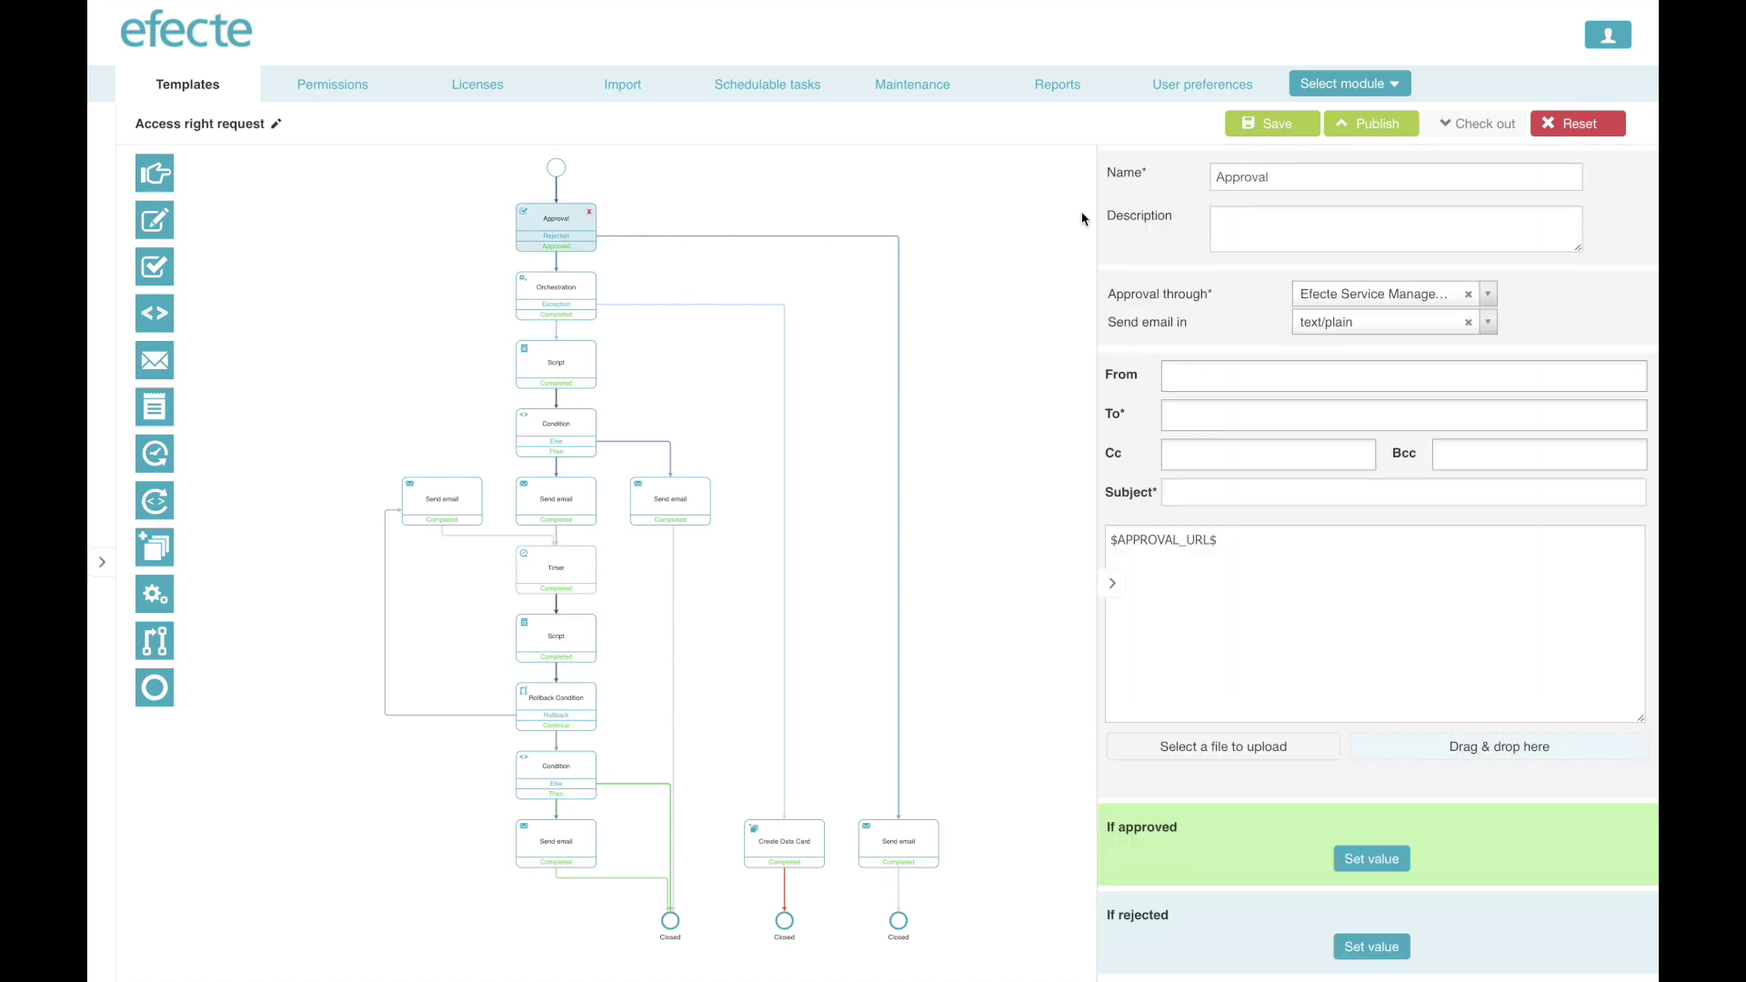
pyautogui.click(1216, 176)
pyautogui.write('Manager')
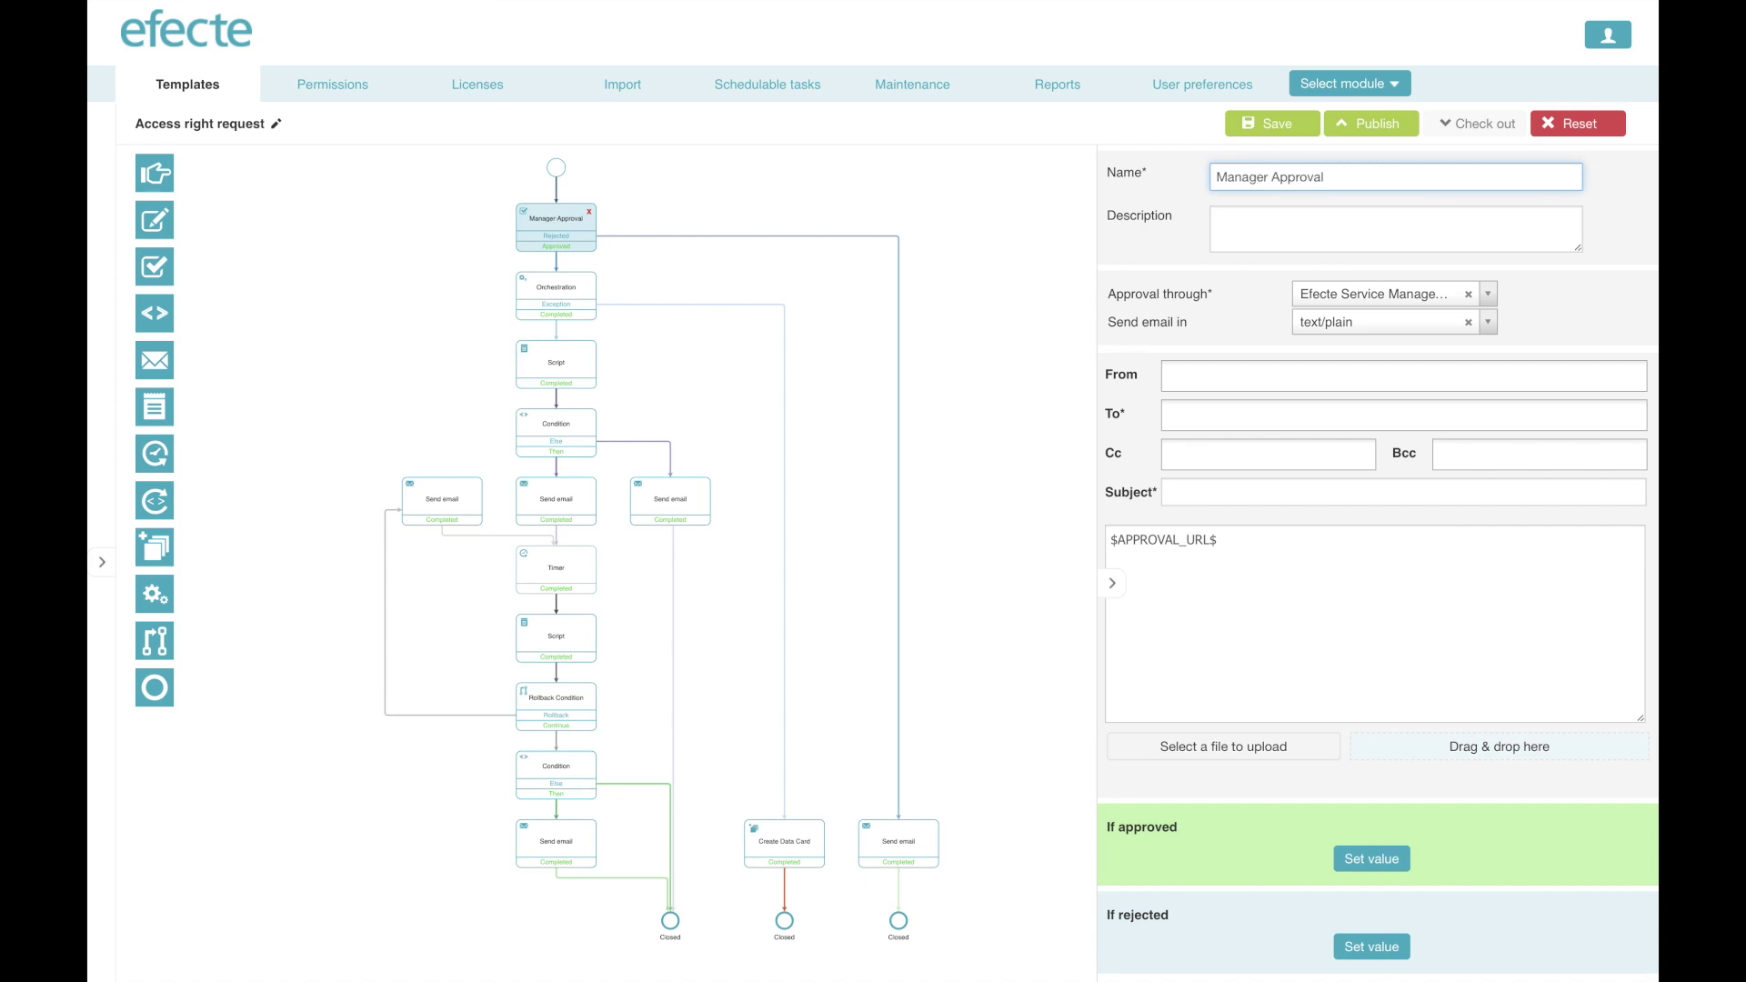
pyautogui.click(1488, 294)
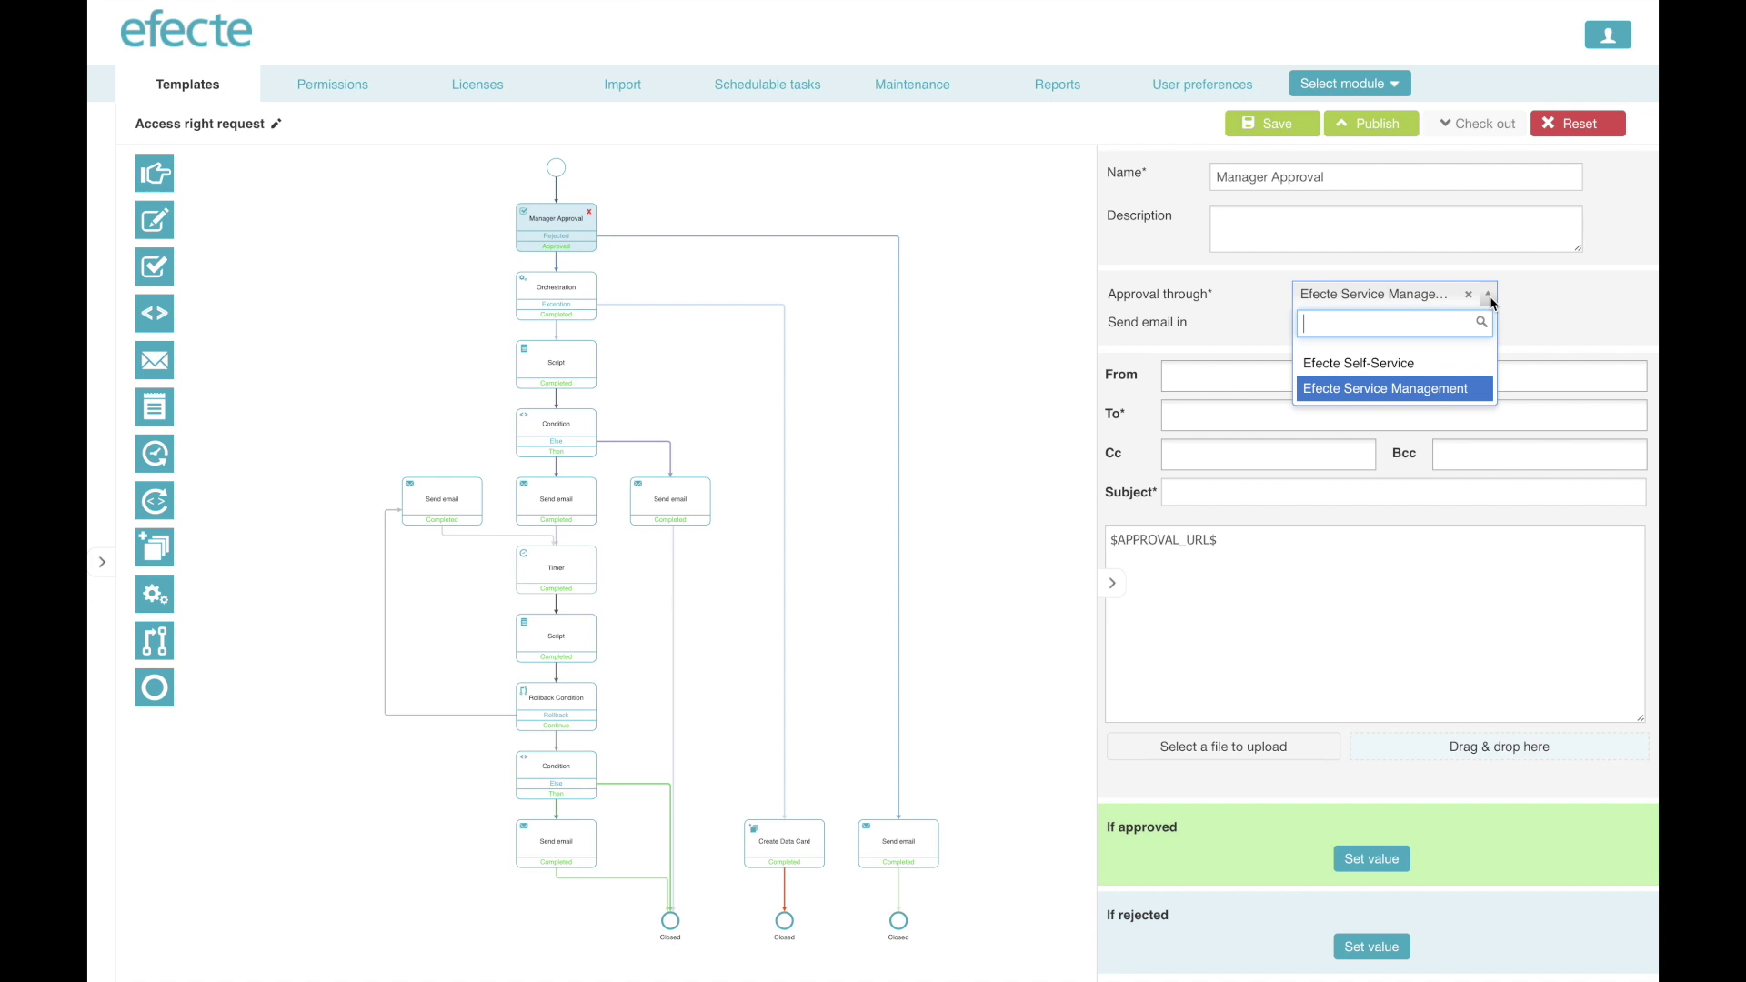
pyautogui.click(1424, 363)
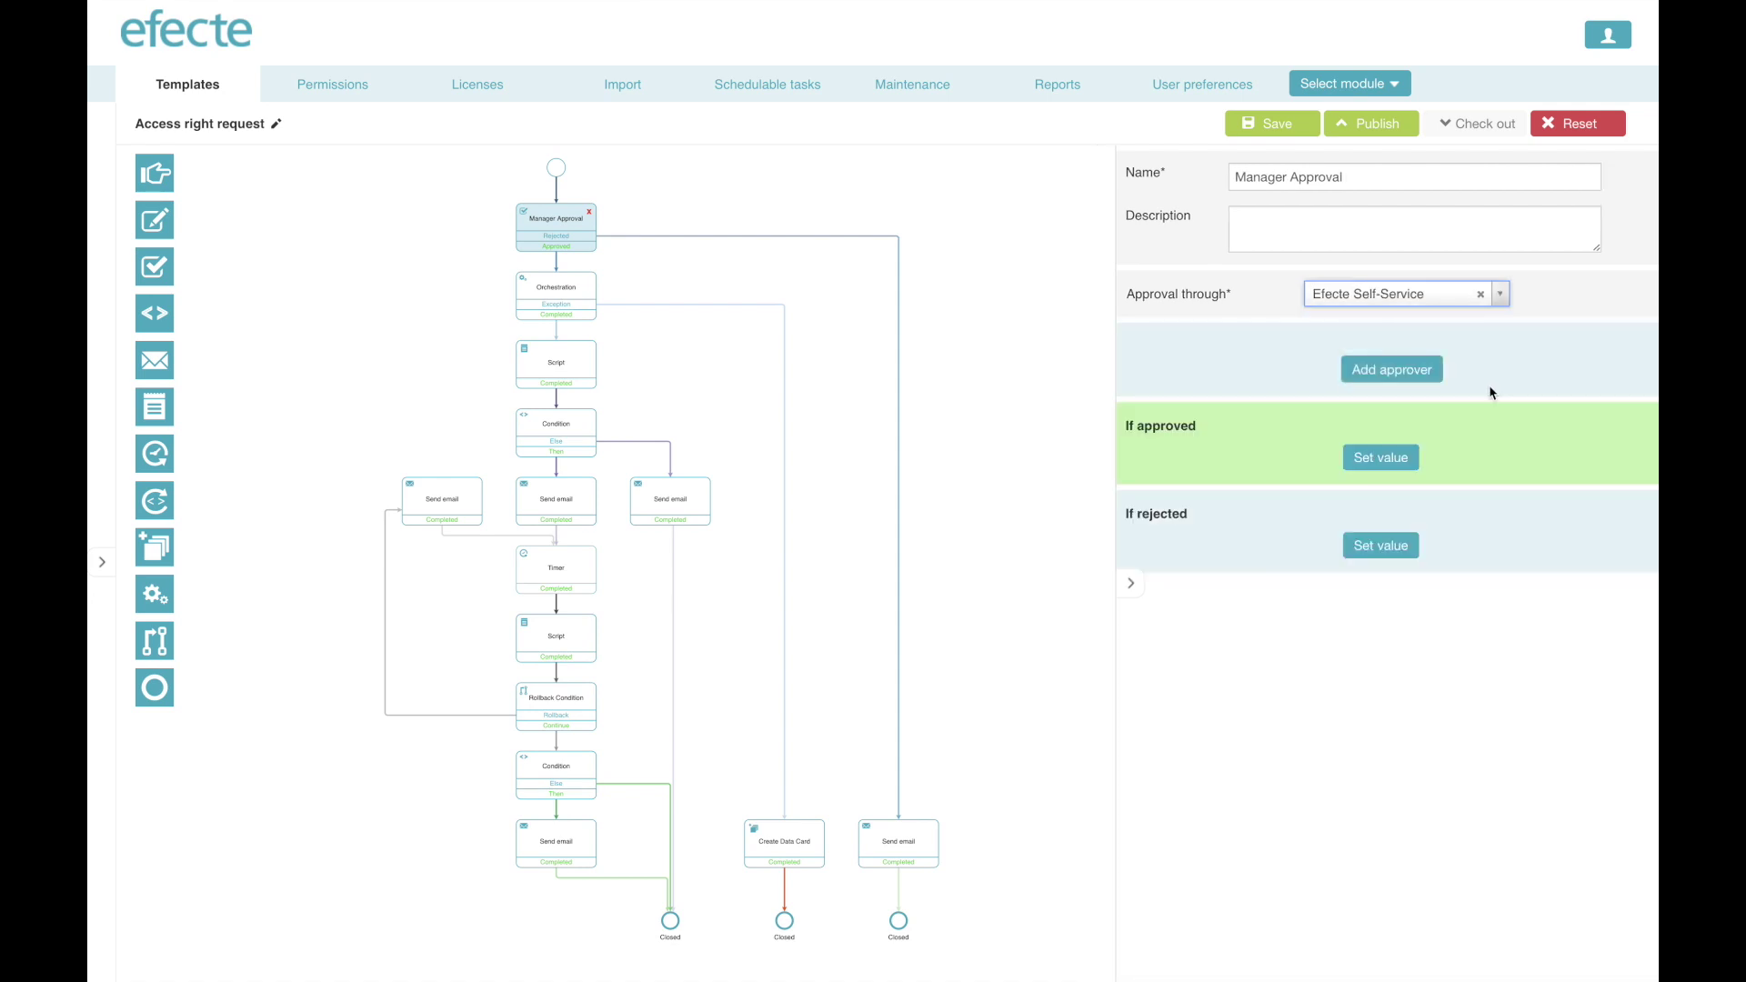
# Set the approver to the requester's manager (RequestedFor > Manager).
pyautogui.click(1416, 373)
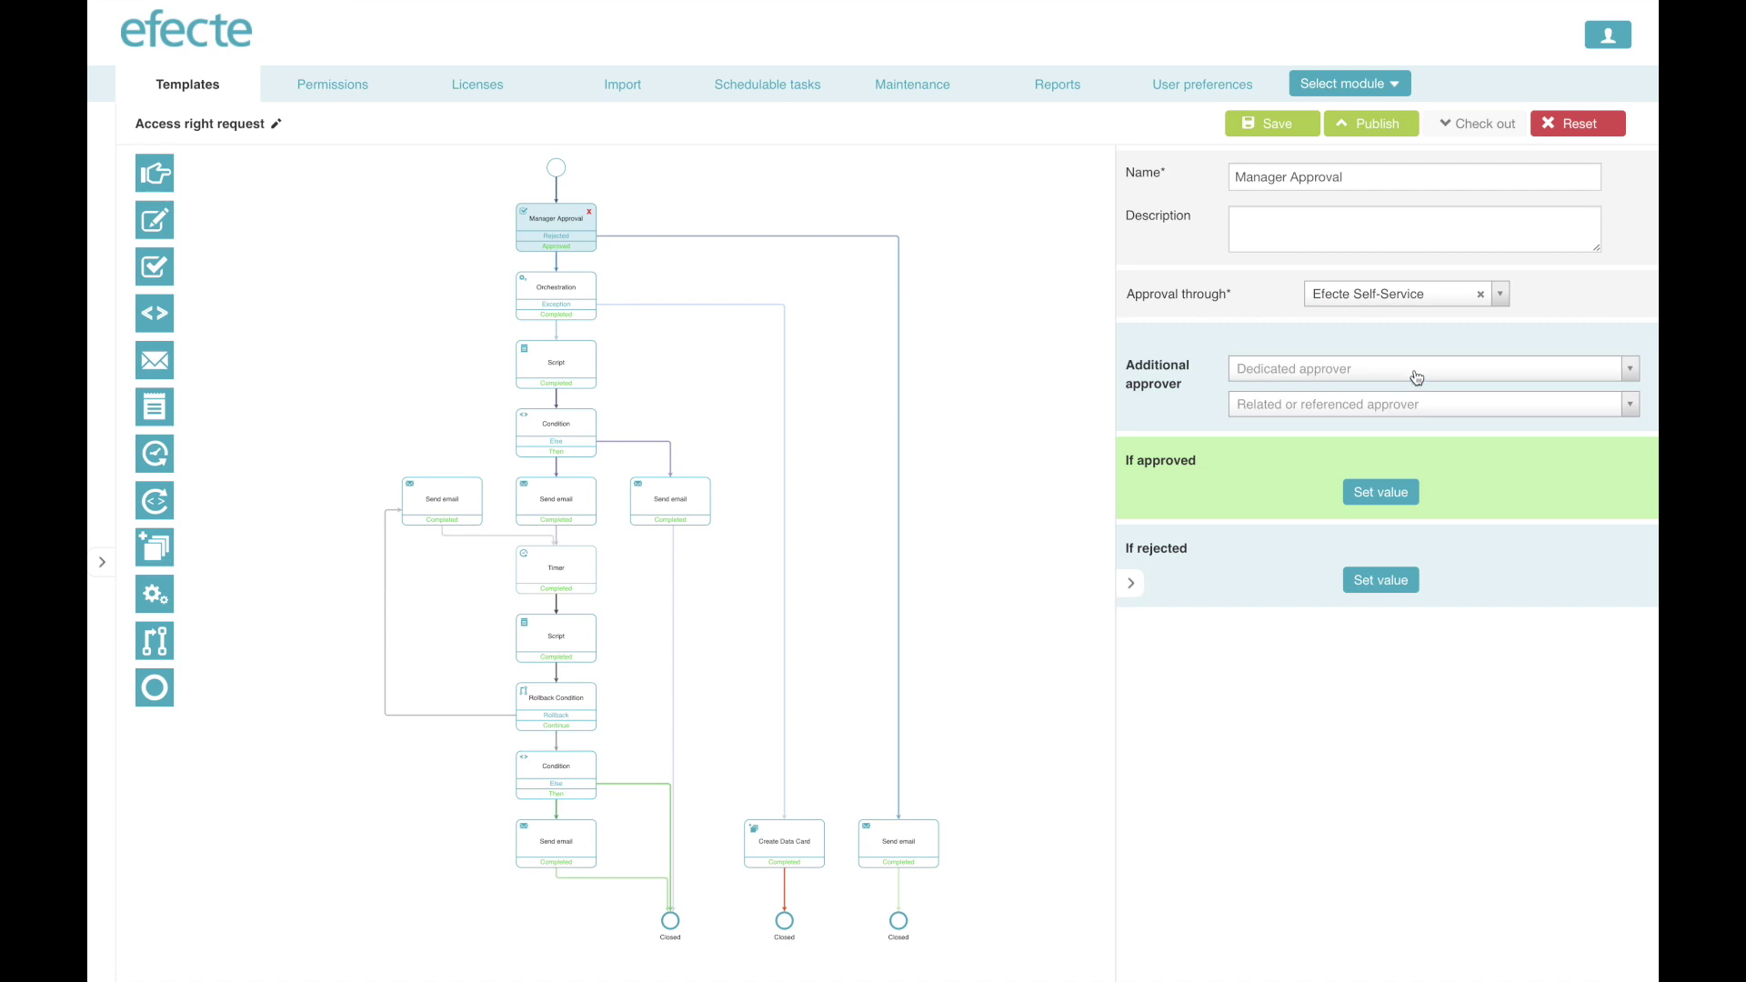
pyautogui.click(1427, 412)
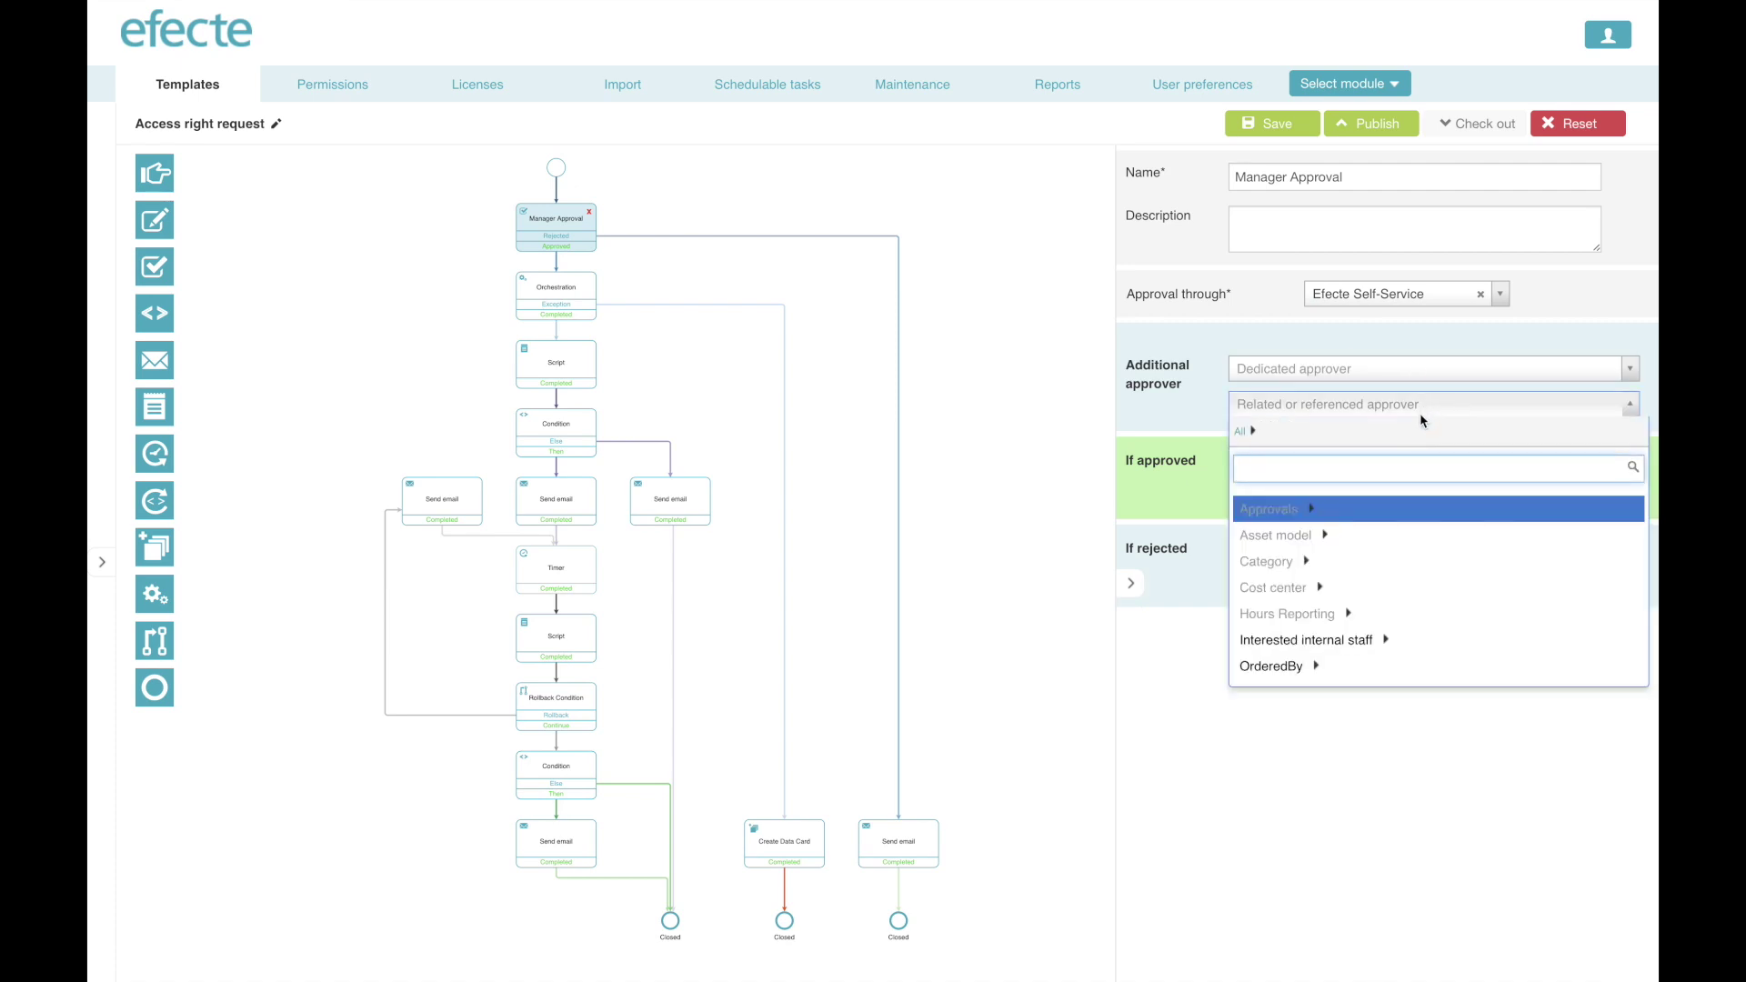
pyautogui.scroll(-3, 1366, 601)
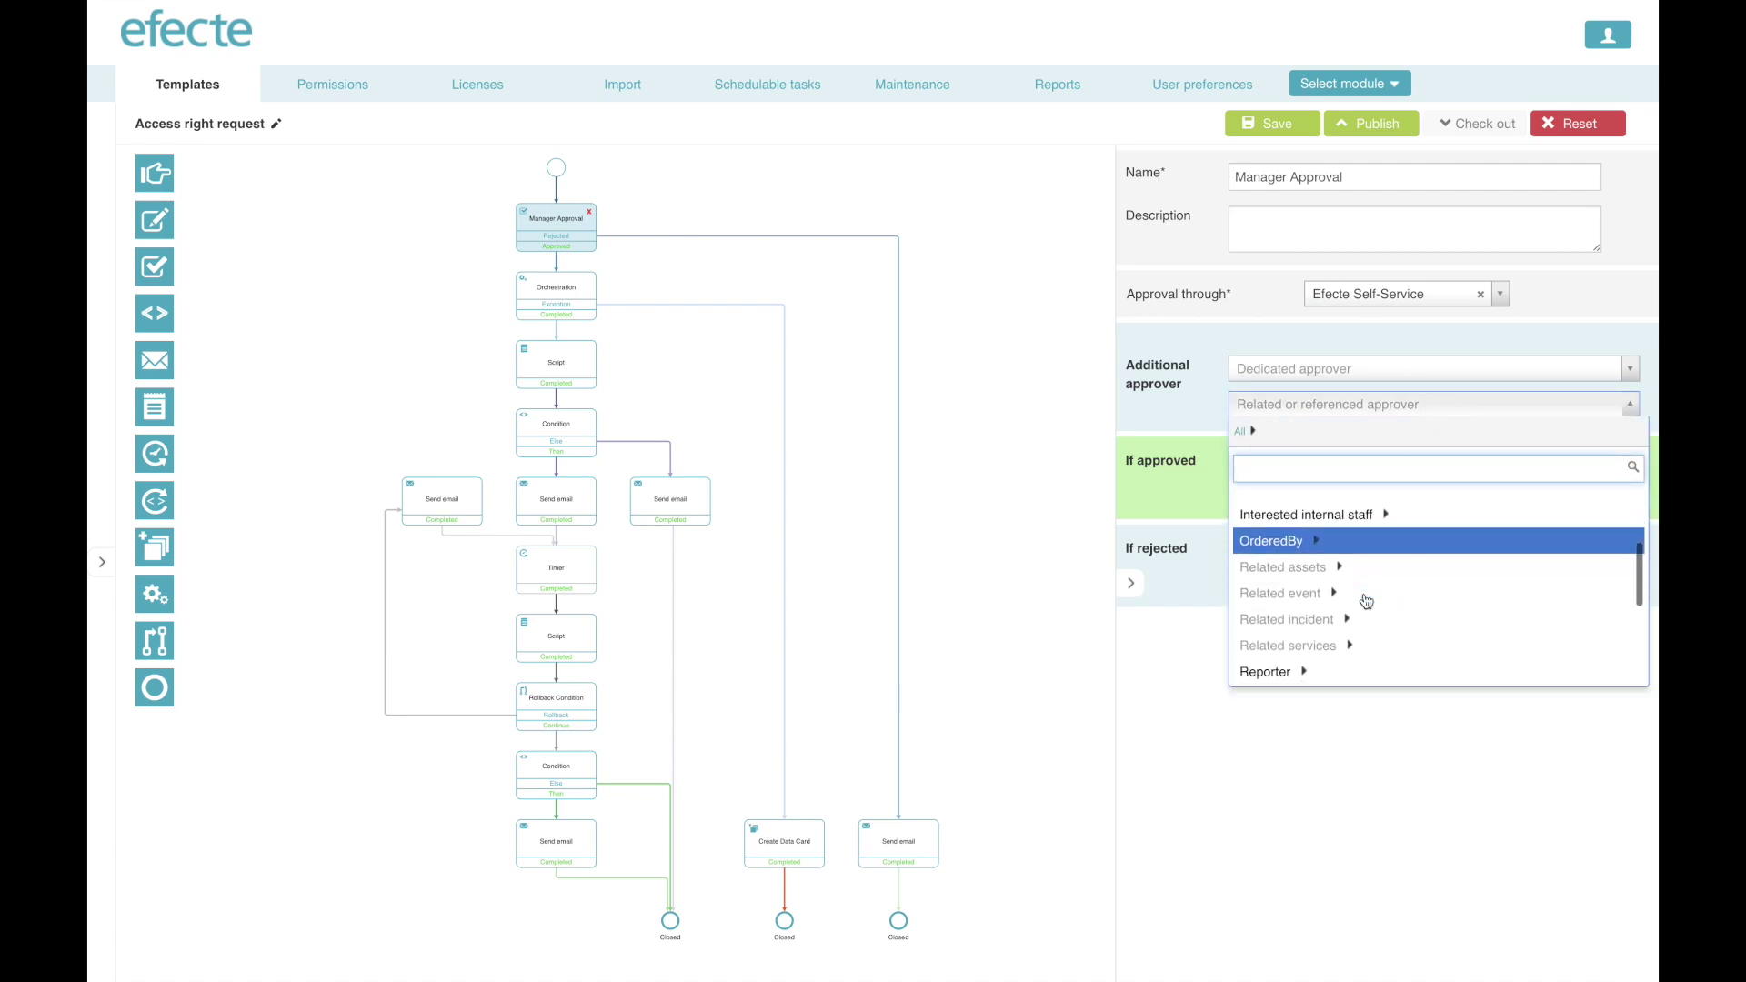
pyautogui.scroll(-2, 1366, 601)
pyautogui.click(1333, 609)
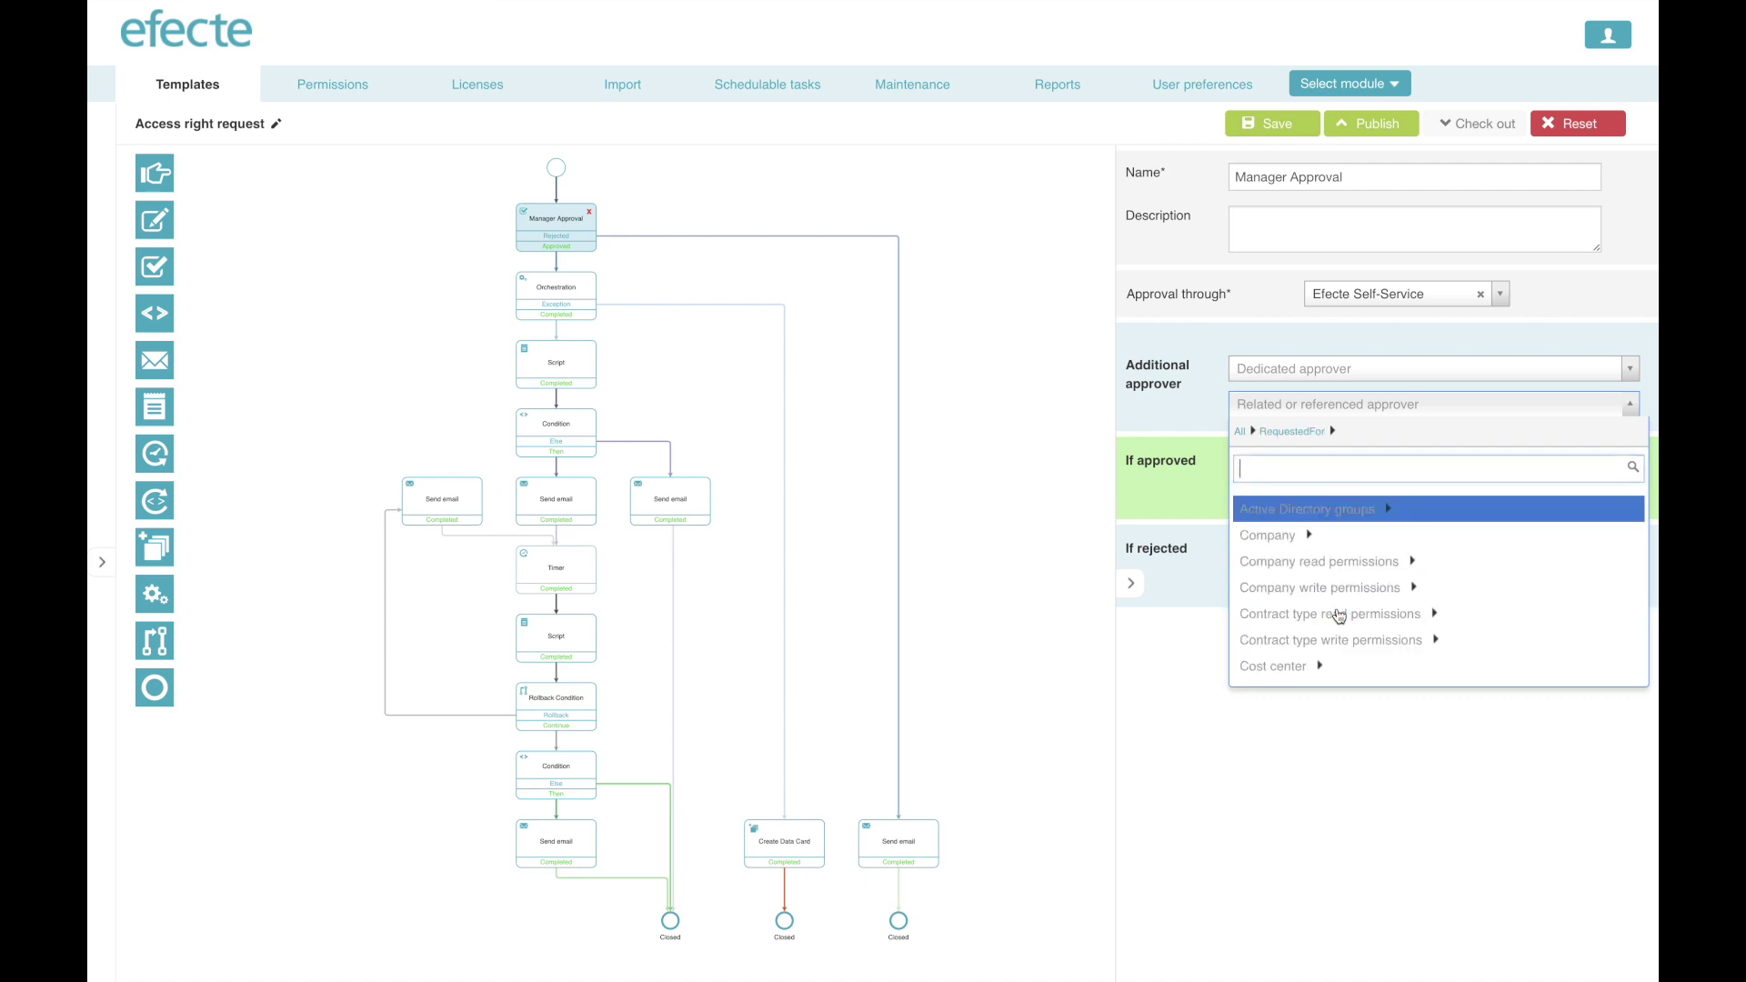
pyautogui.scroll(-3, 1334, 614)
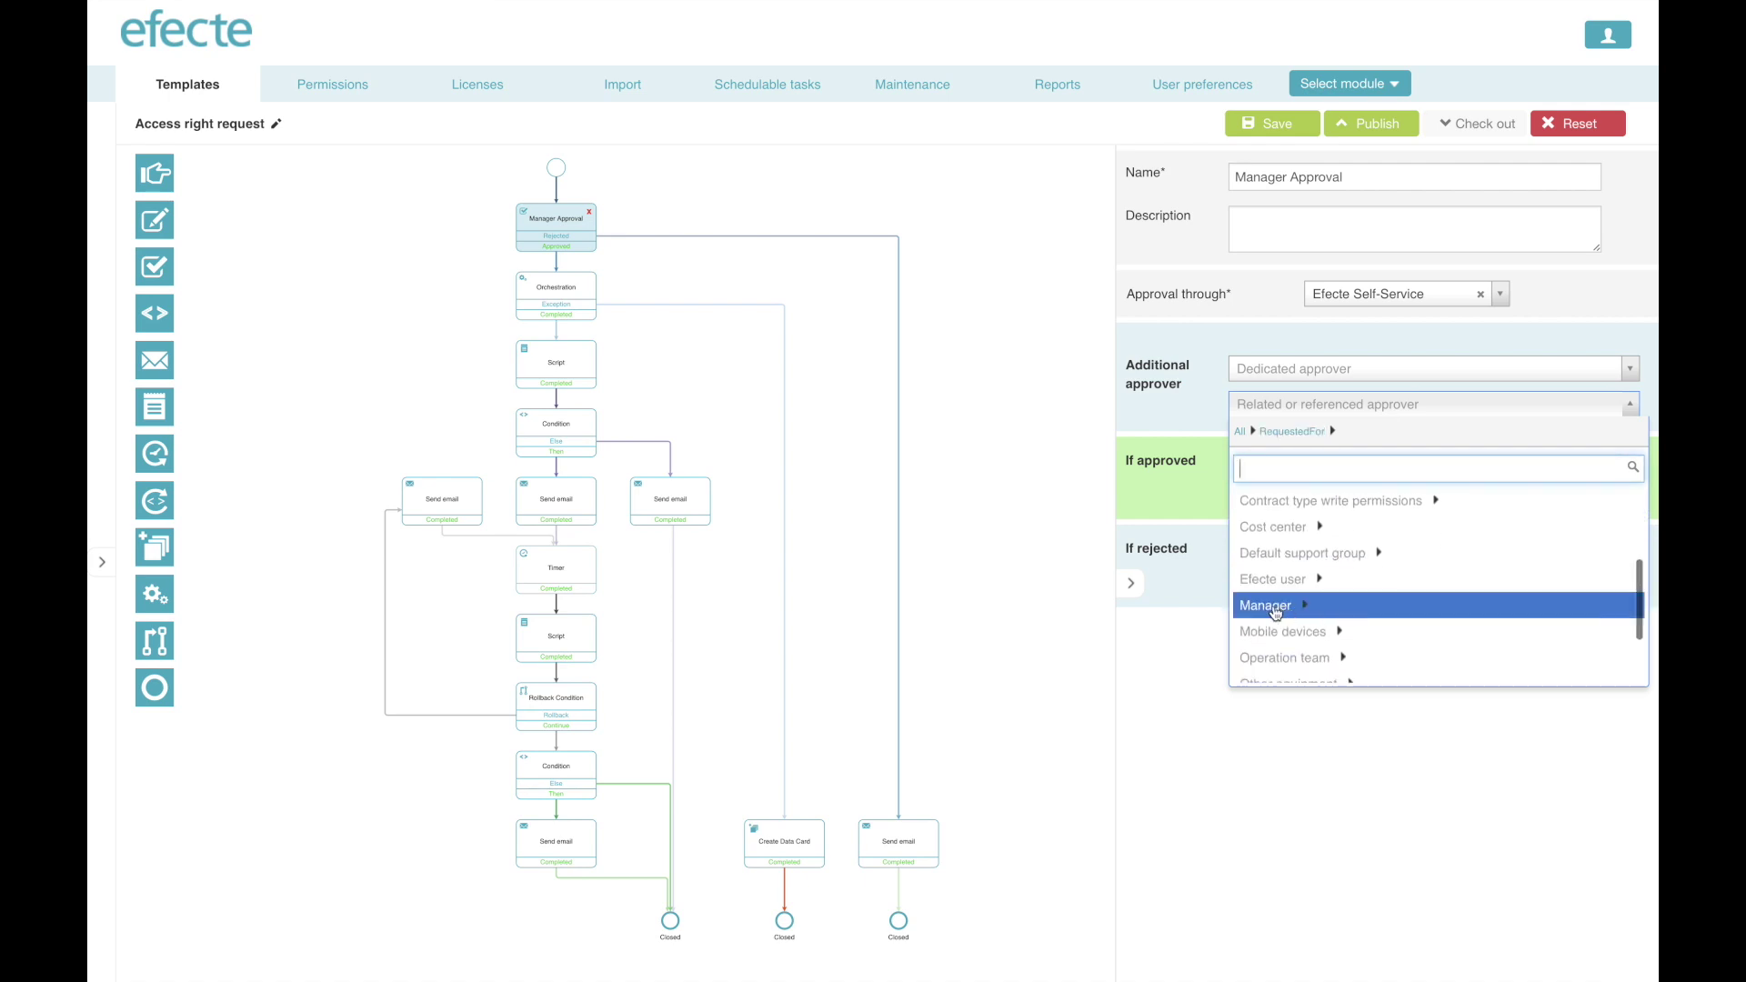
pyautogui.click(1272, 605)
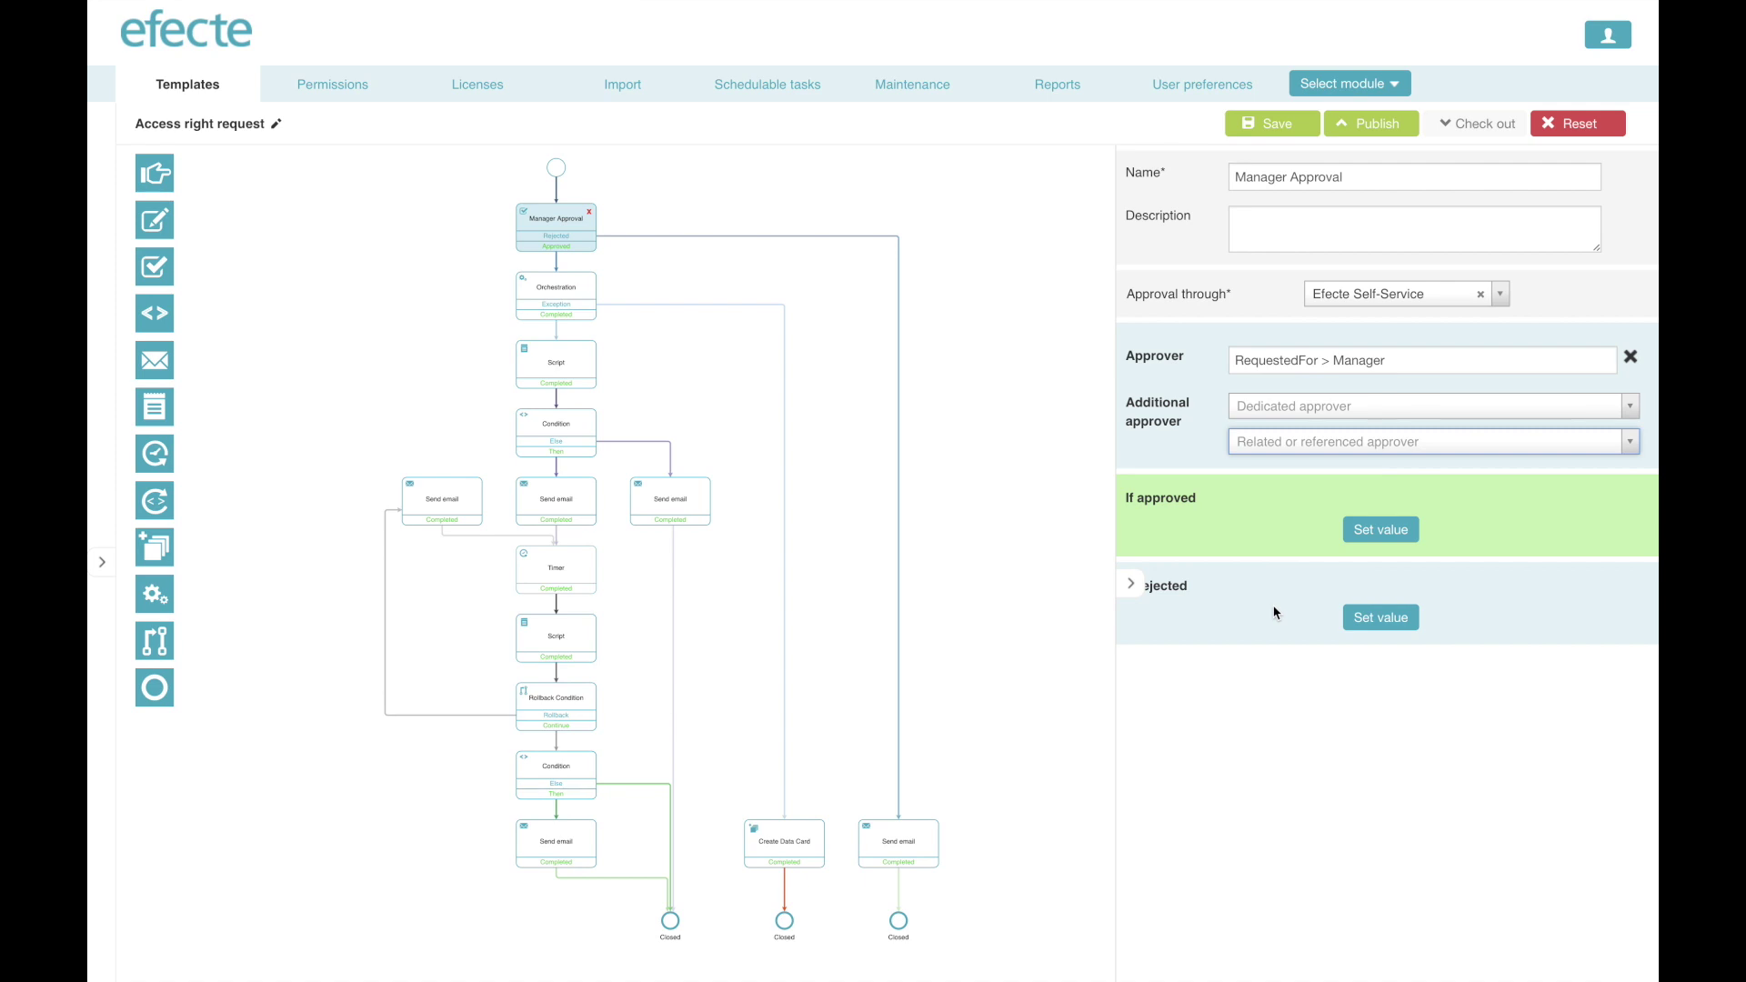
# Under If approved, set Status to 03 - Approved.
pyautogui.click(1390, 538)
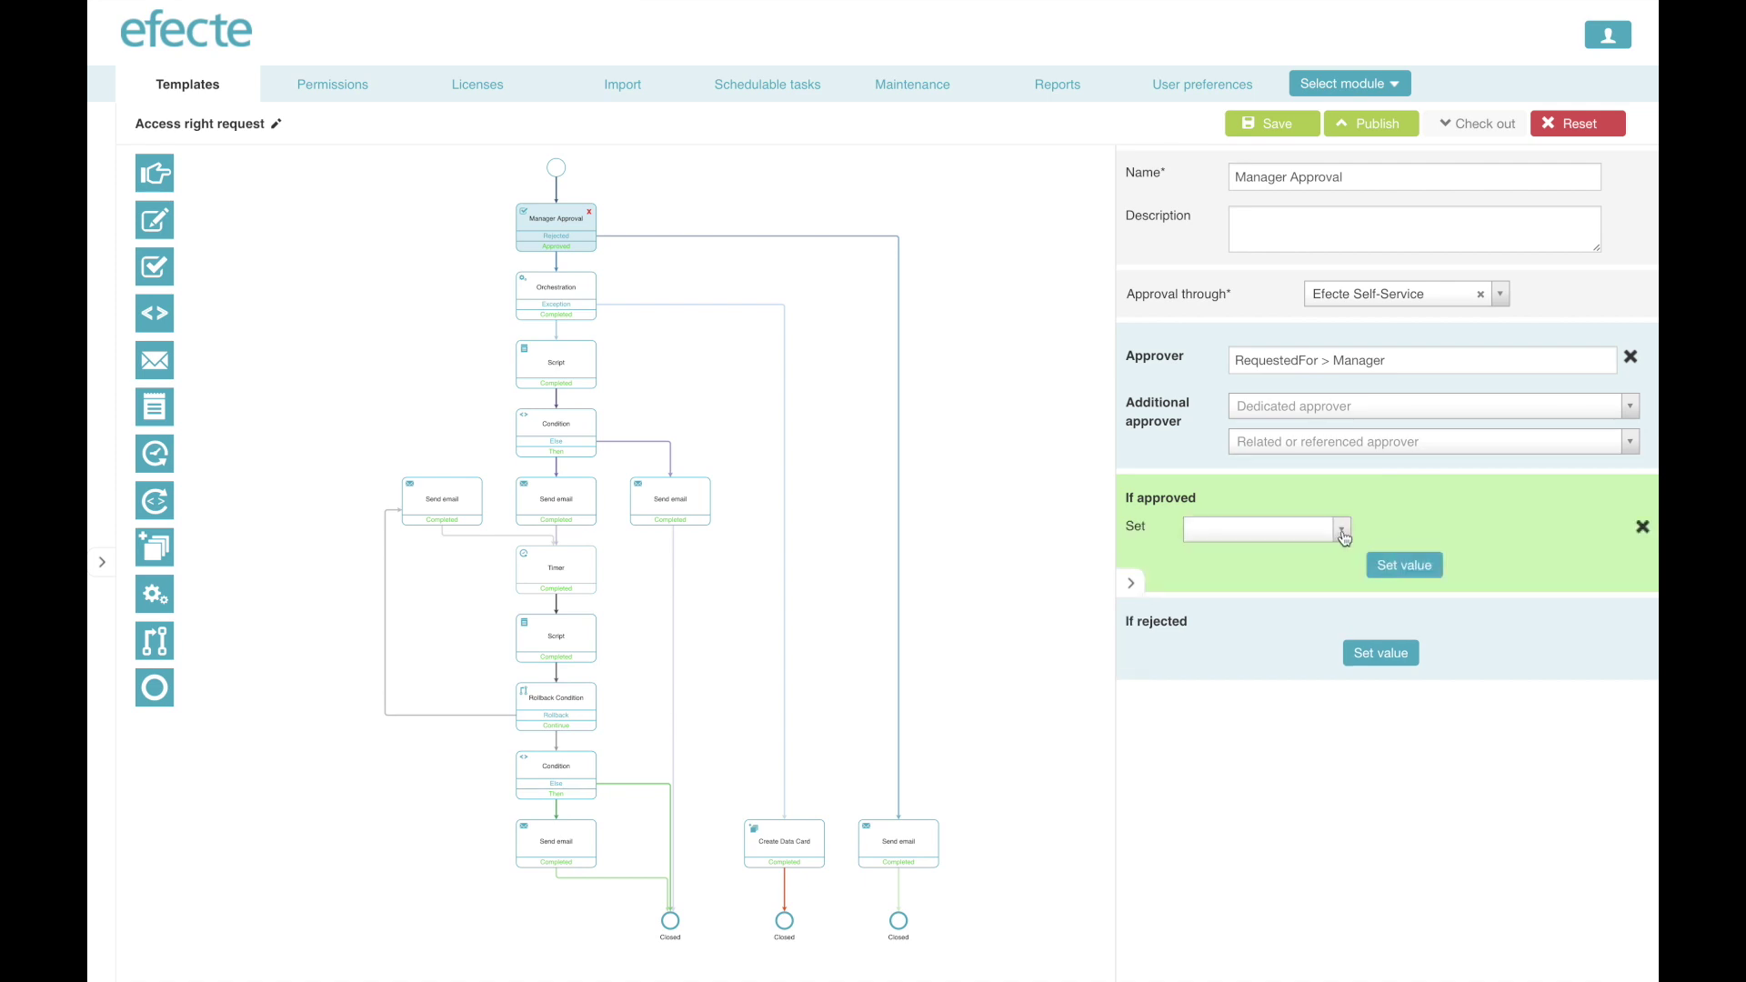
pyautogui.click(1342, 531)
pyautogui.write('st')
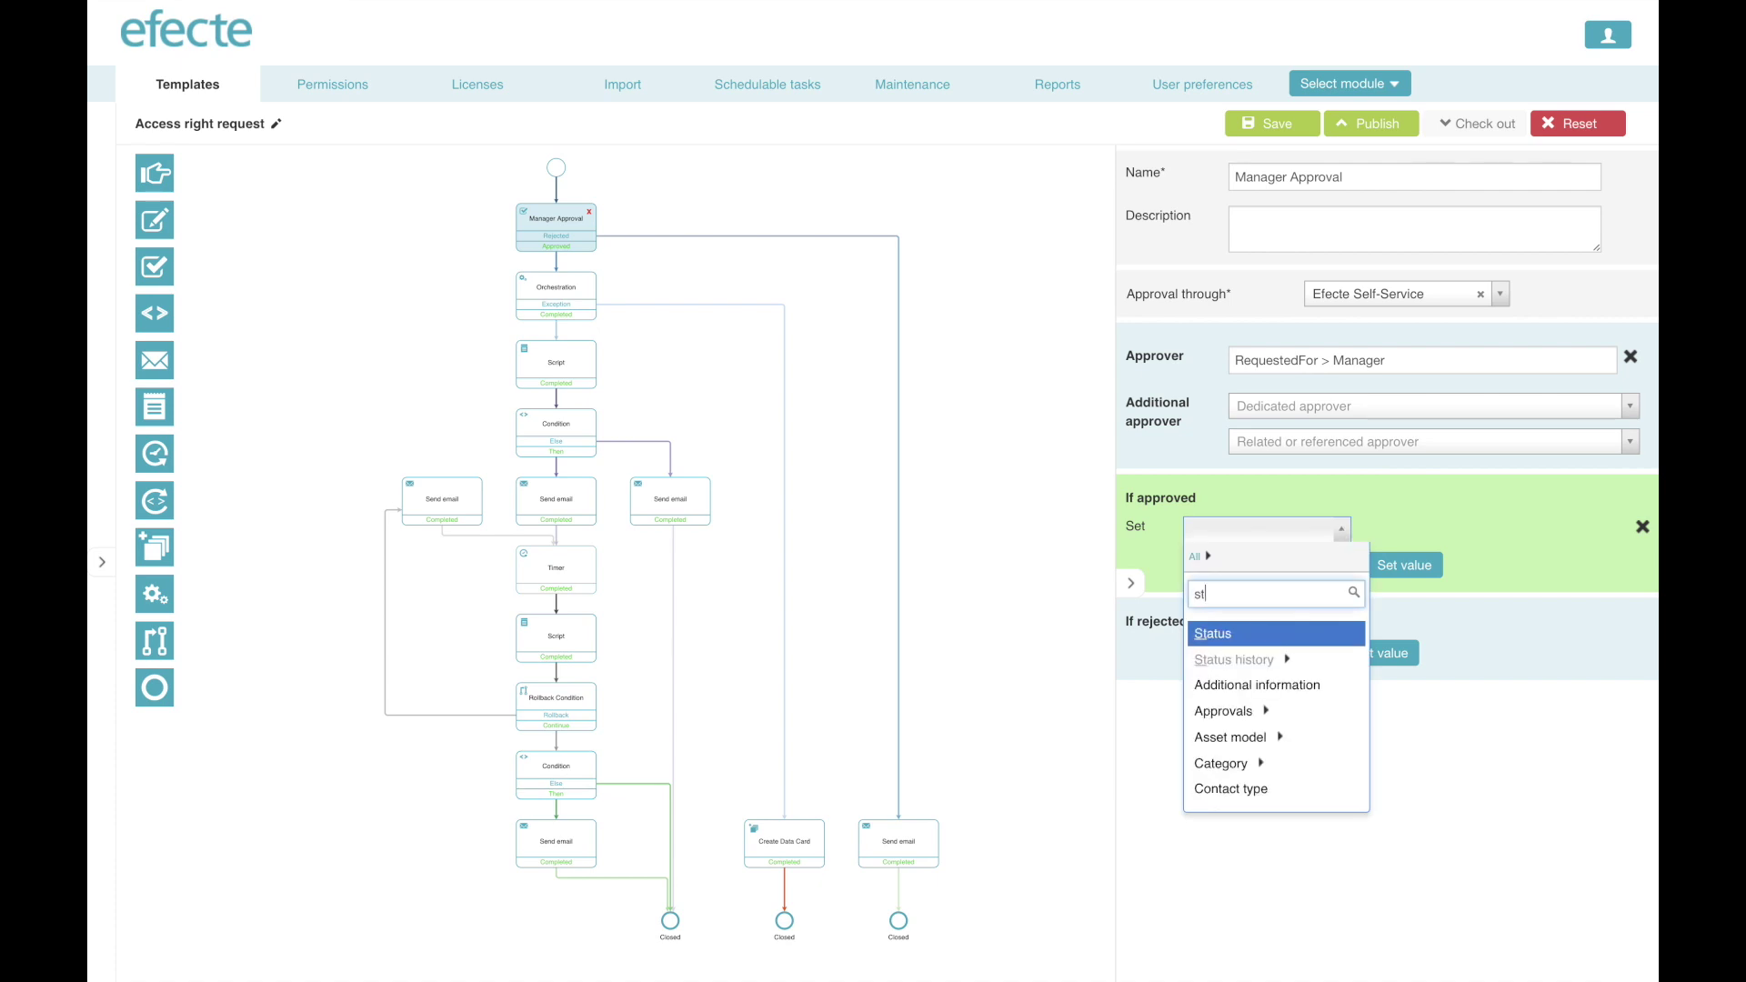
pyautogui.click(1270, 631)
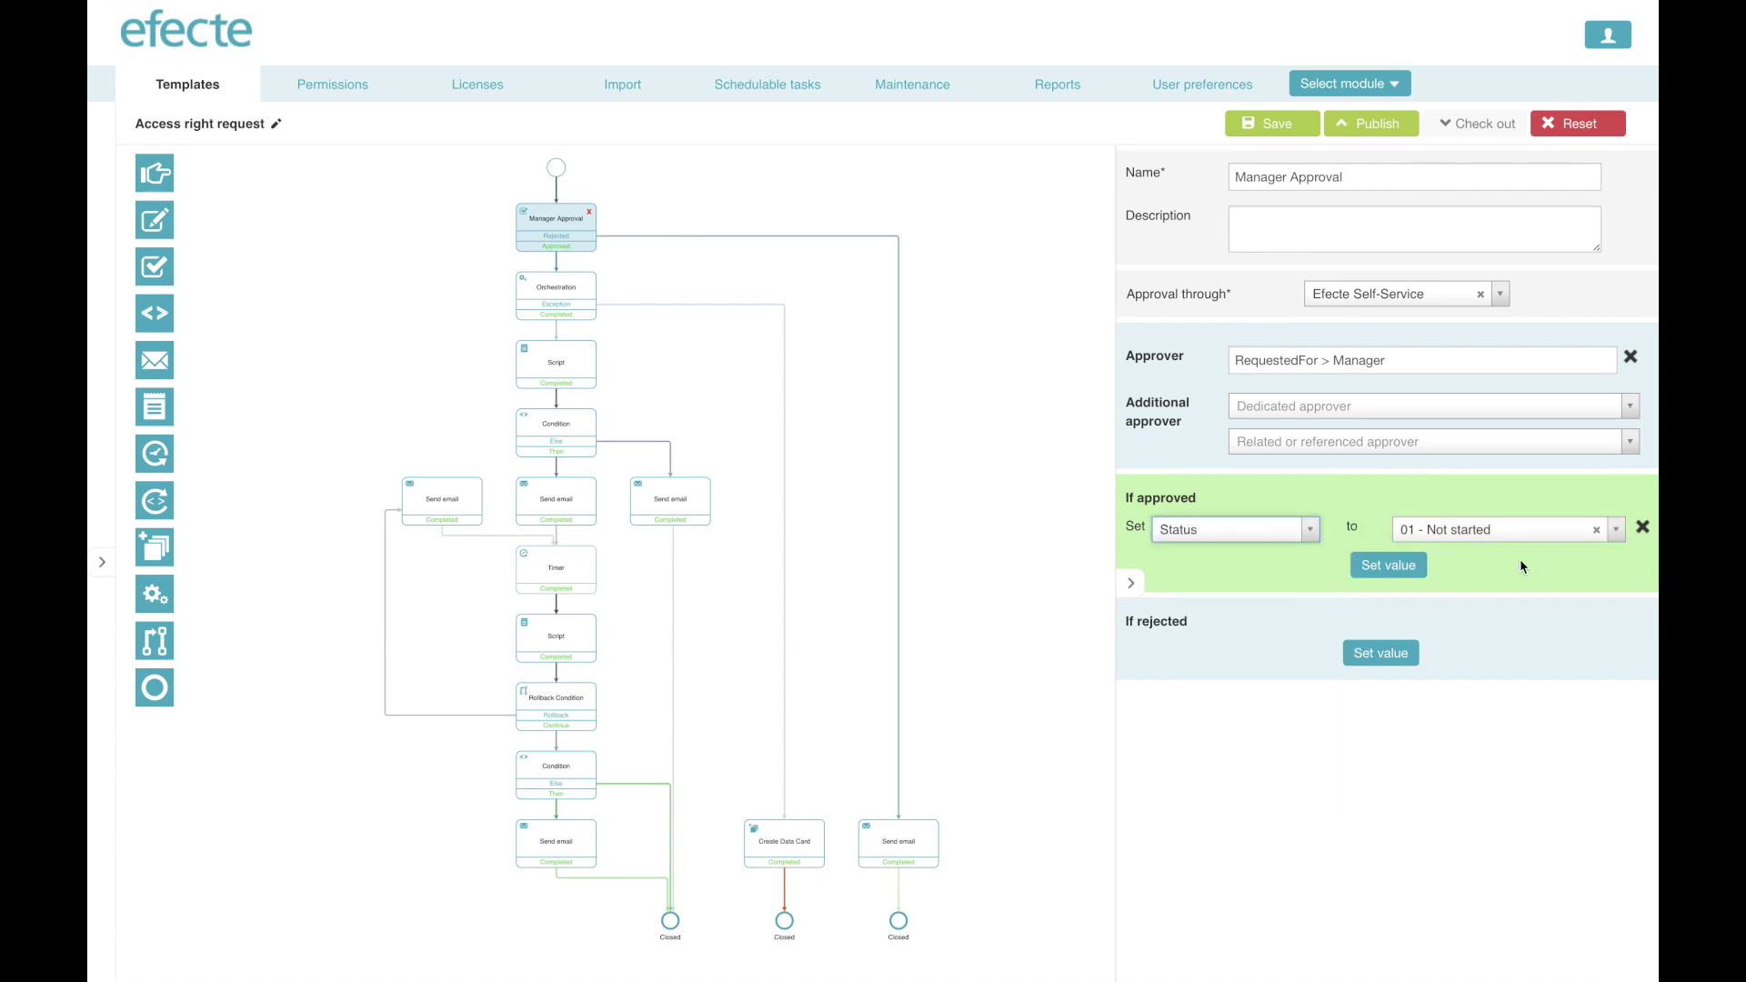
pyautogui.click(1618, 538)
pyautogui.click(1490, 626)
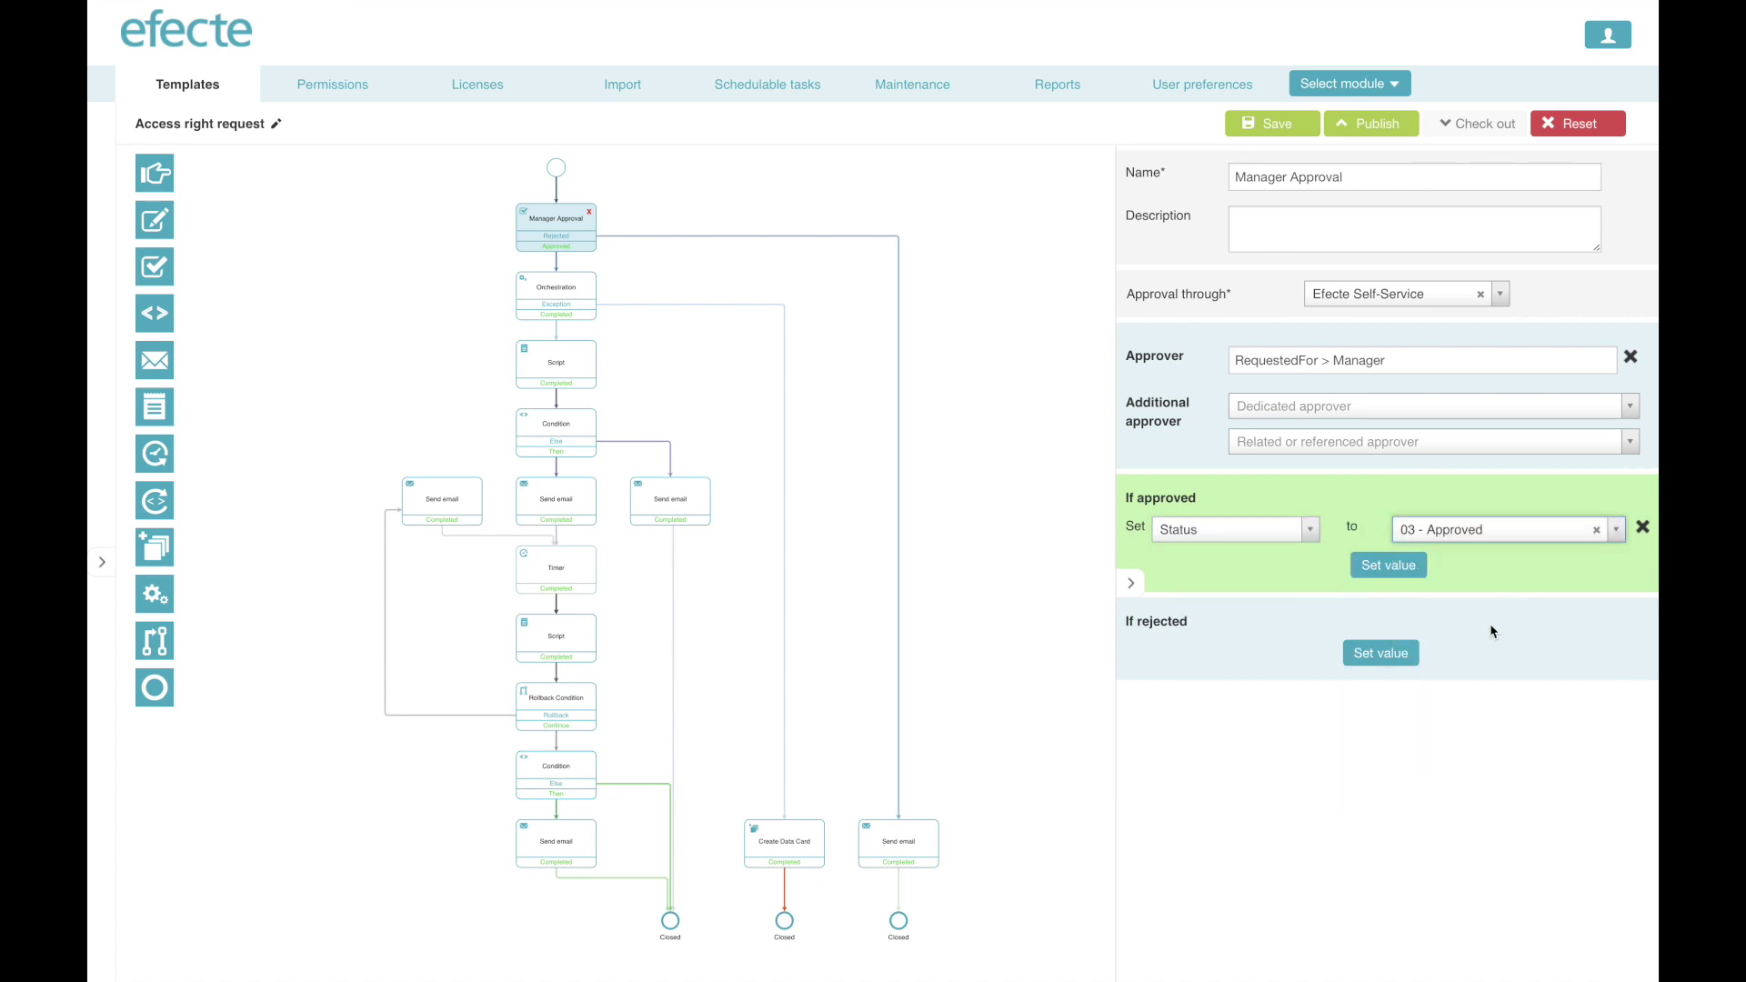
# Under If rejected, set Status to 12 - Rejected.
pyautogui.click(1394, 660)
pyautogui.click(1340, 658)
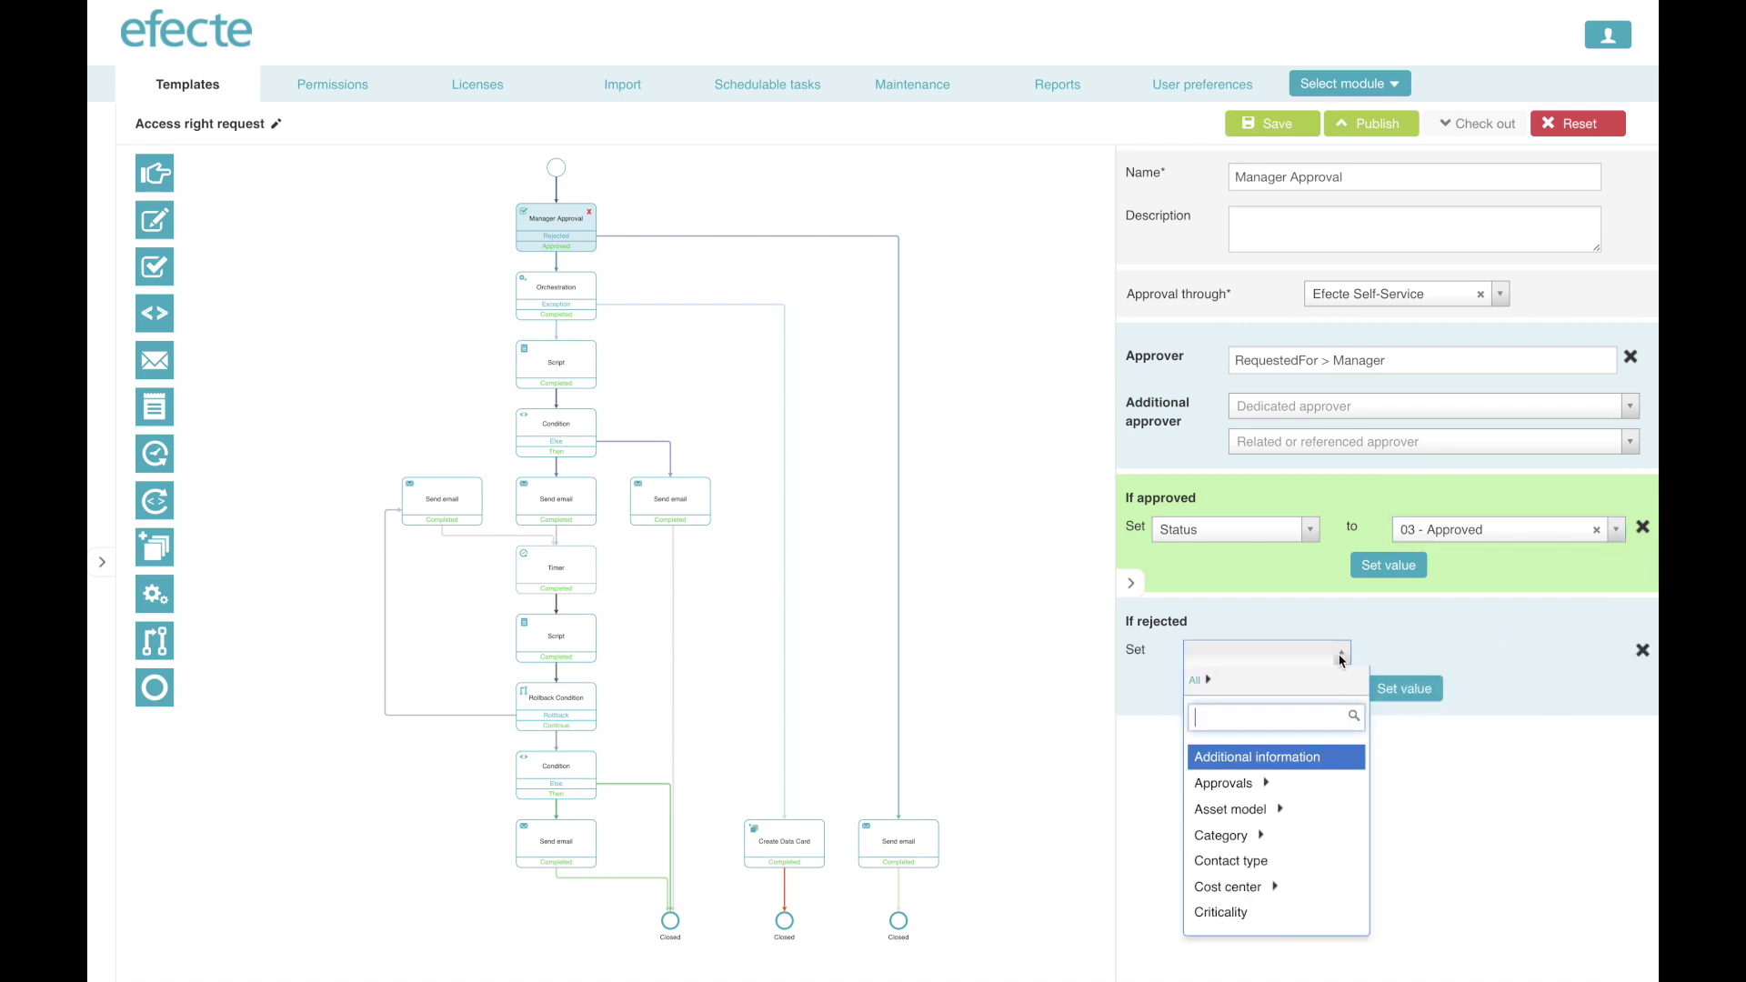
pyautogui.write('st')
pyautogui.click(1261, 759)
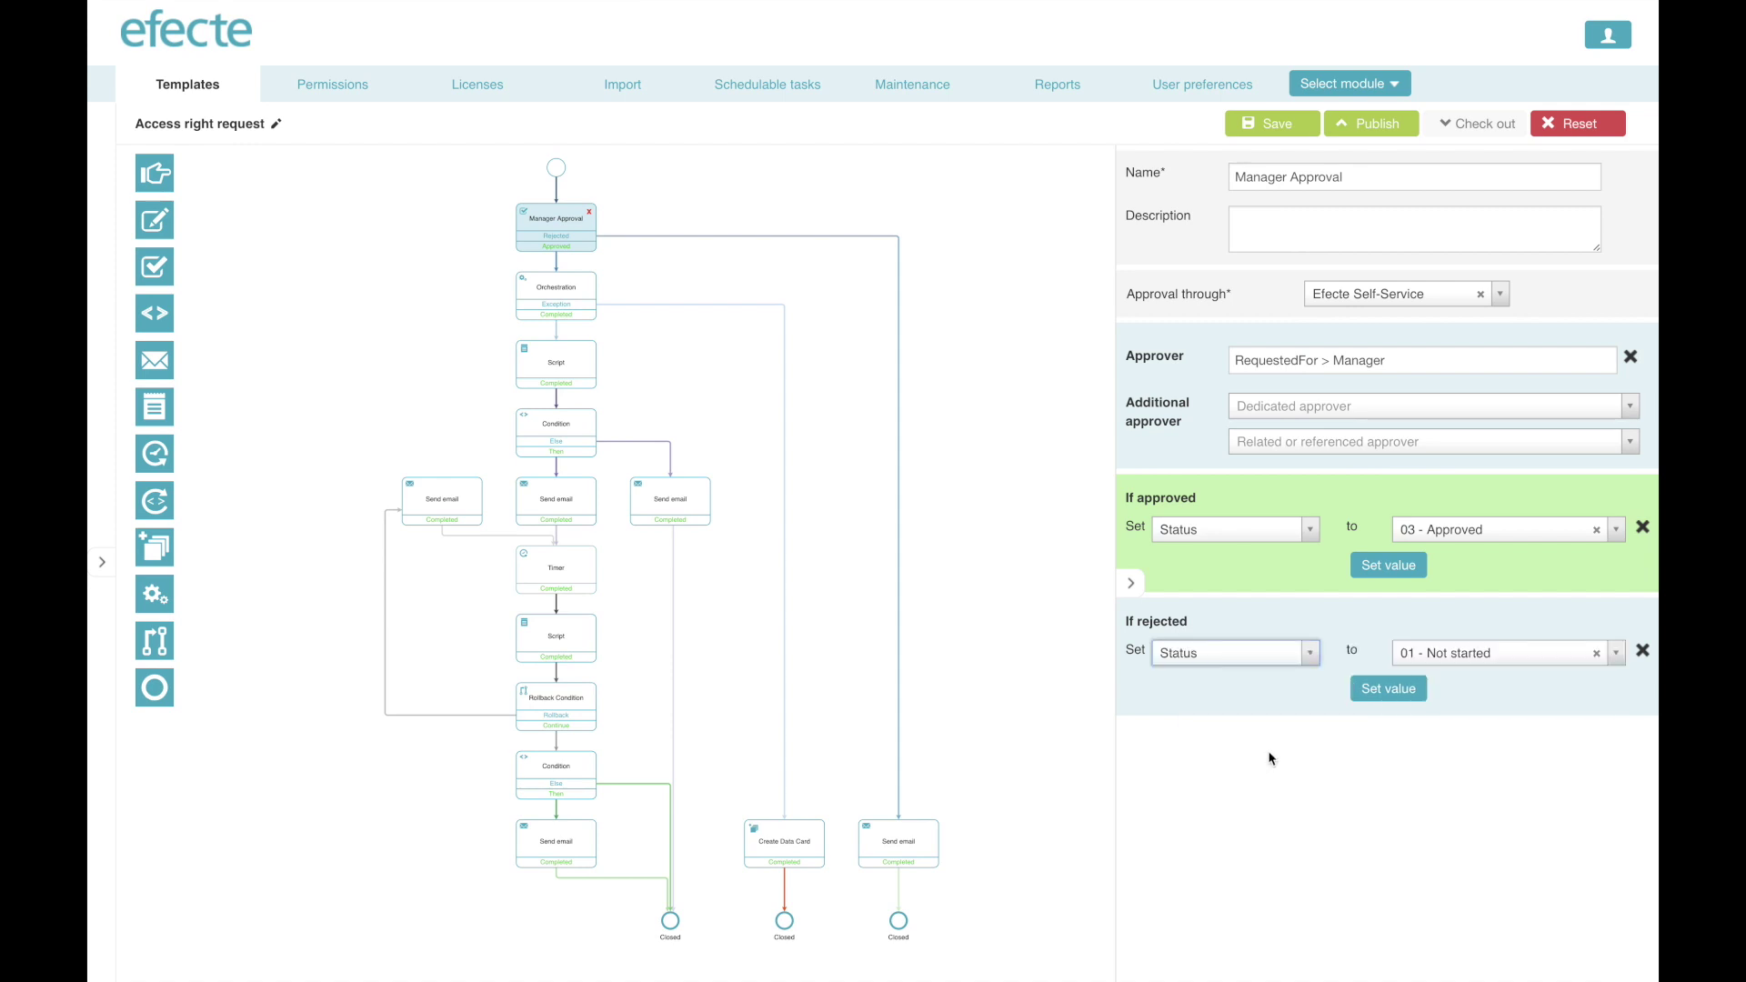
pyautogui.click(1615, 654)
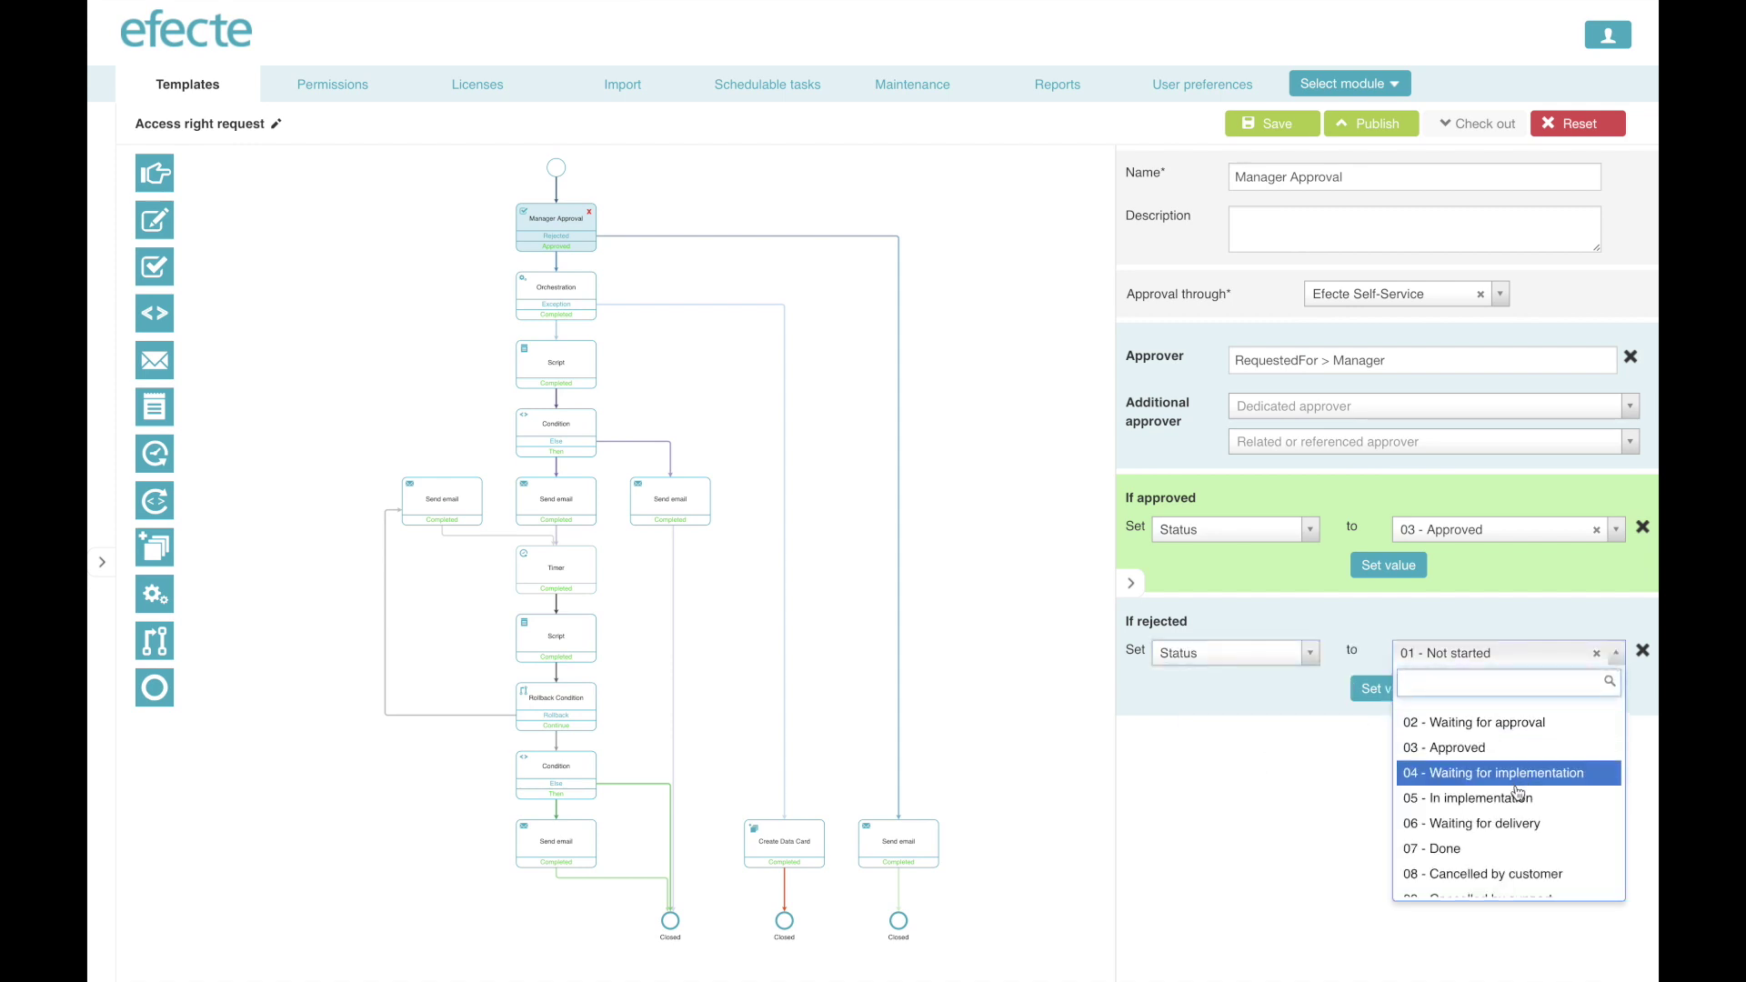
pyautogui.scroll(-3, 1509, 794)
pyautogui.scroll(-3, 1509, 795)
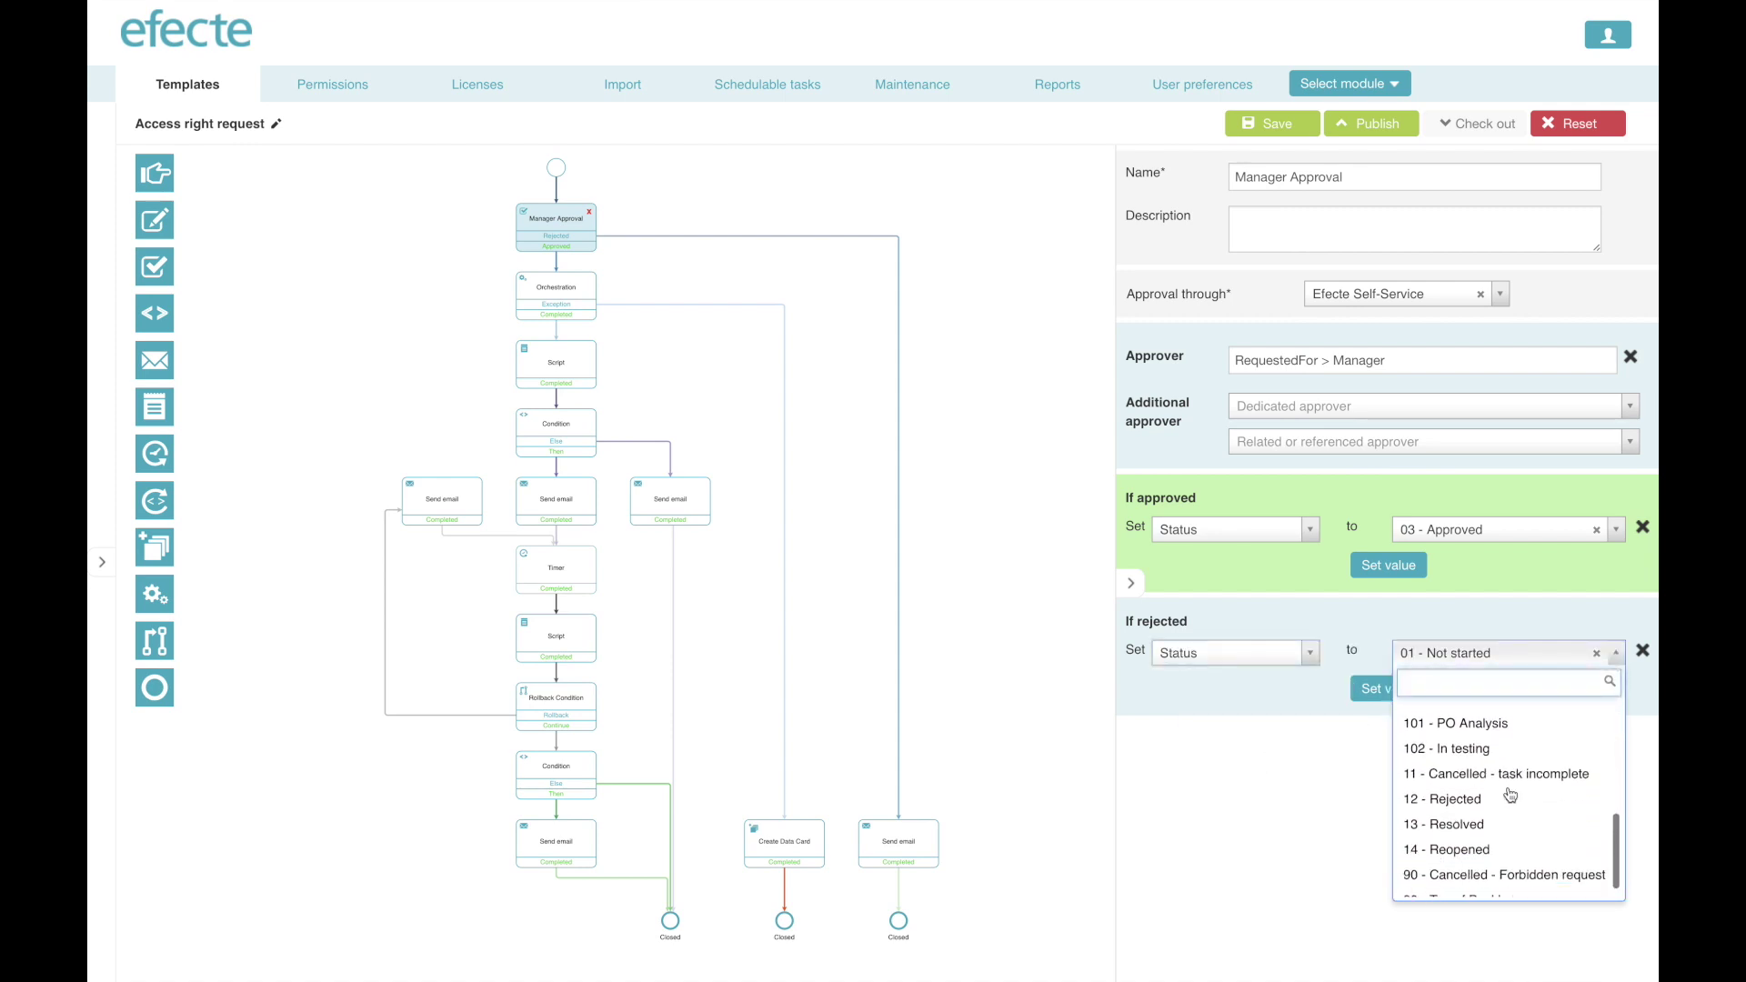
pyautogui.click(1501, 794)
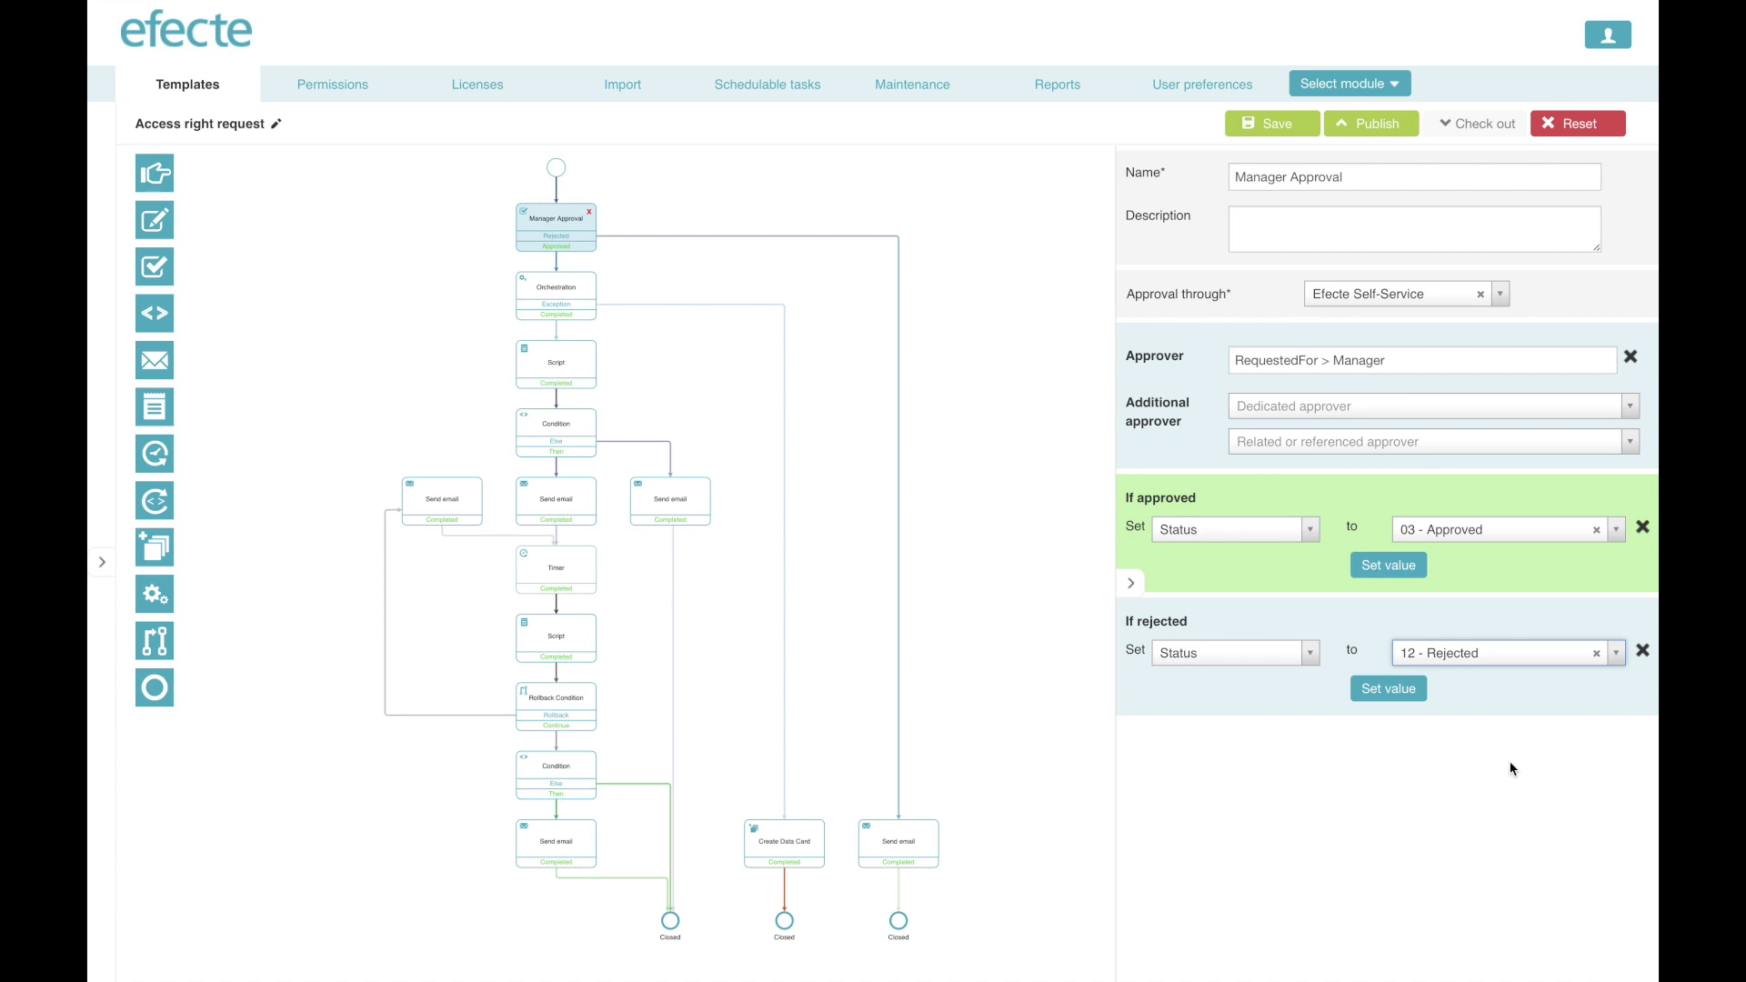
pyautogui.click(1632, 414)
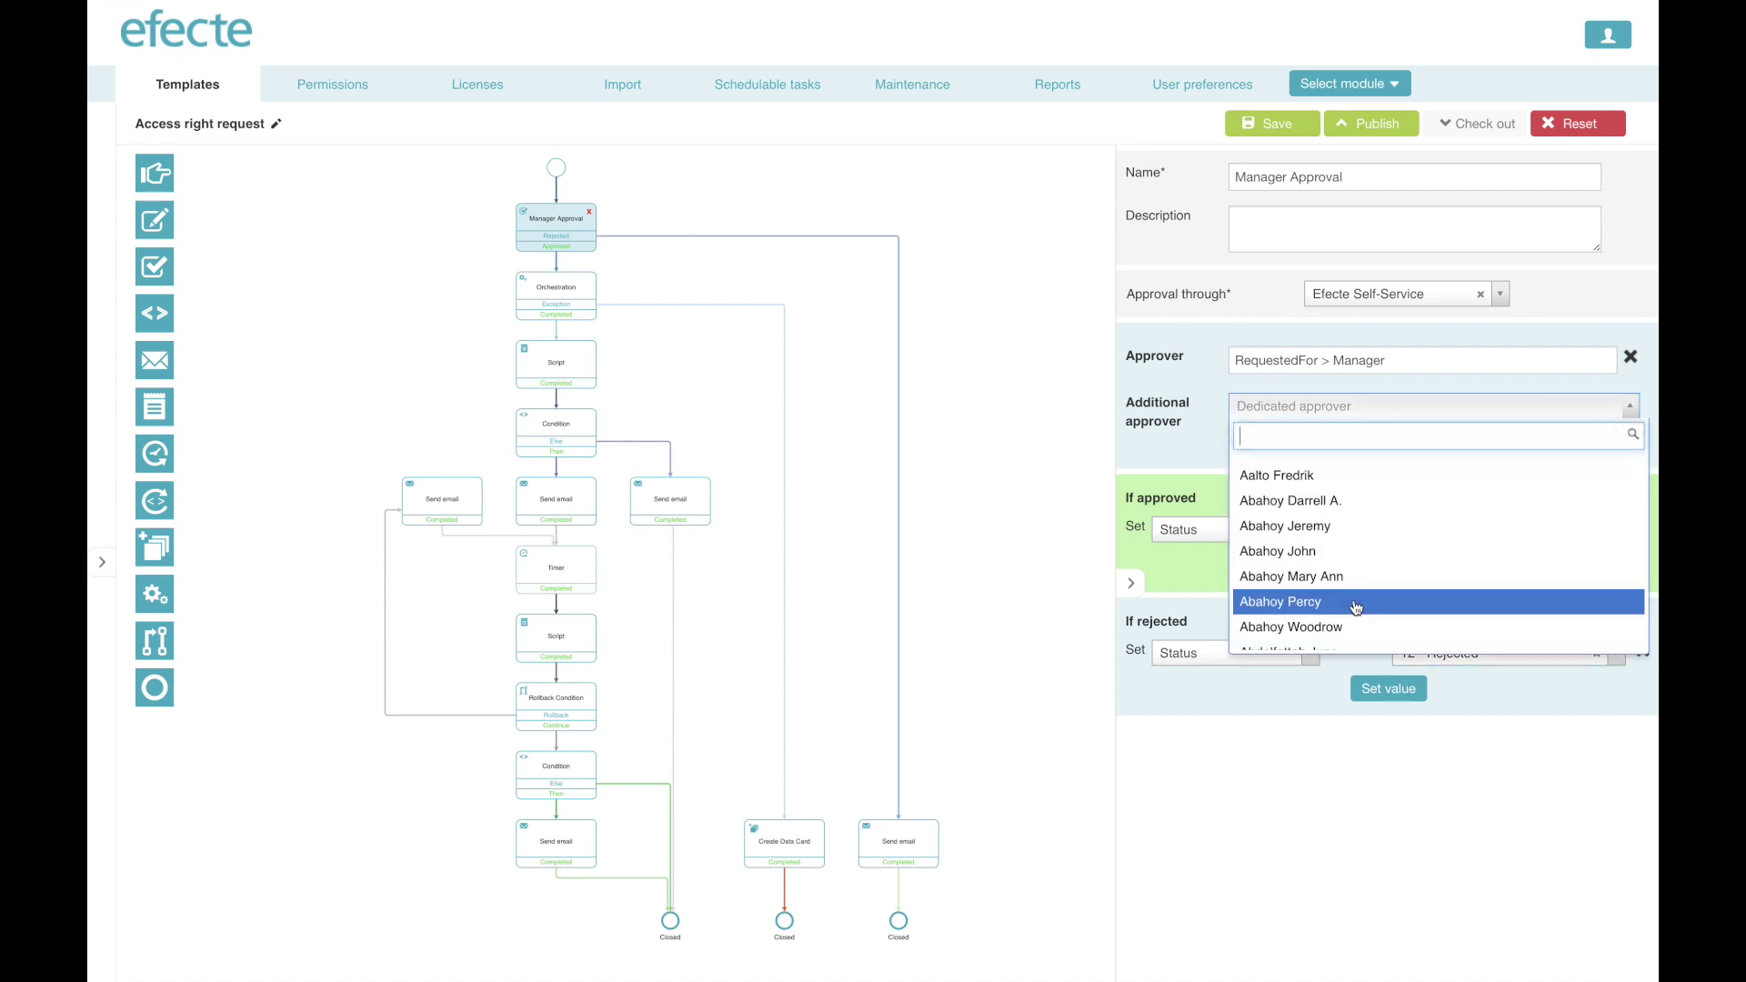
pyautogui.click(1345, 627)
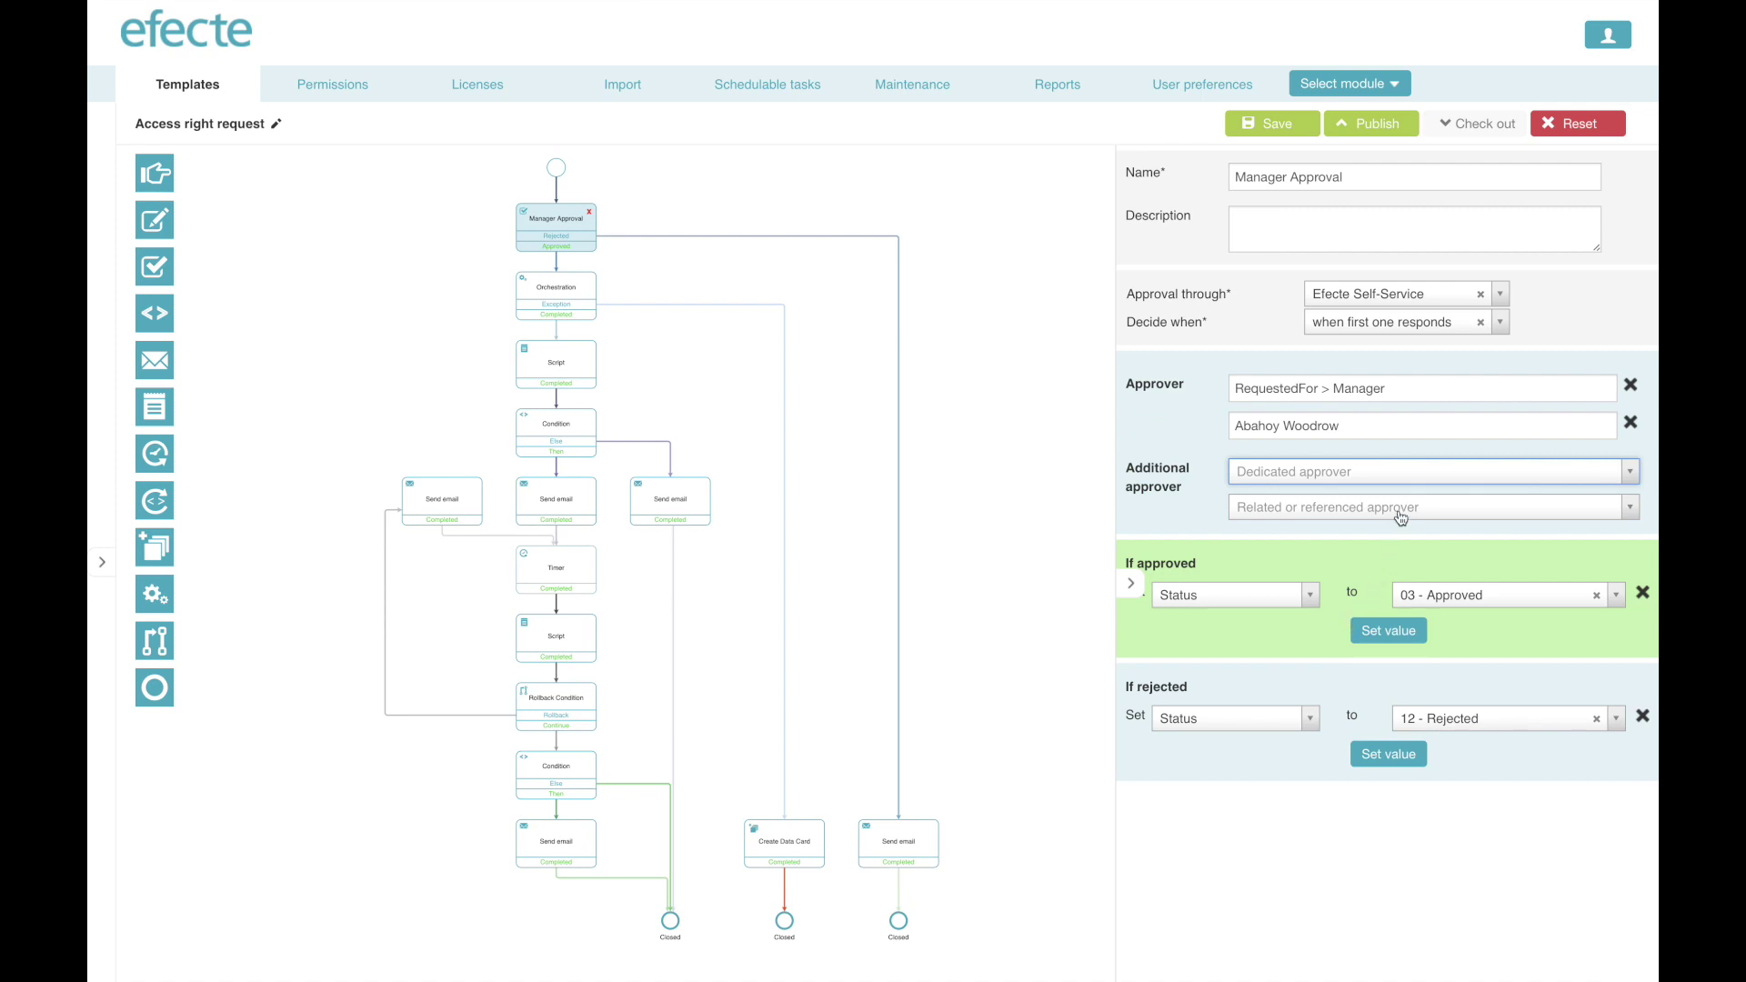
pyautogui.click(1501, 325)
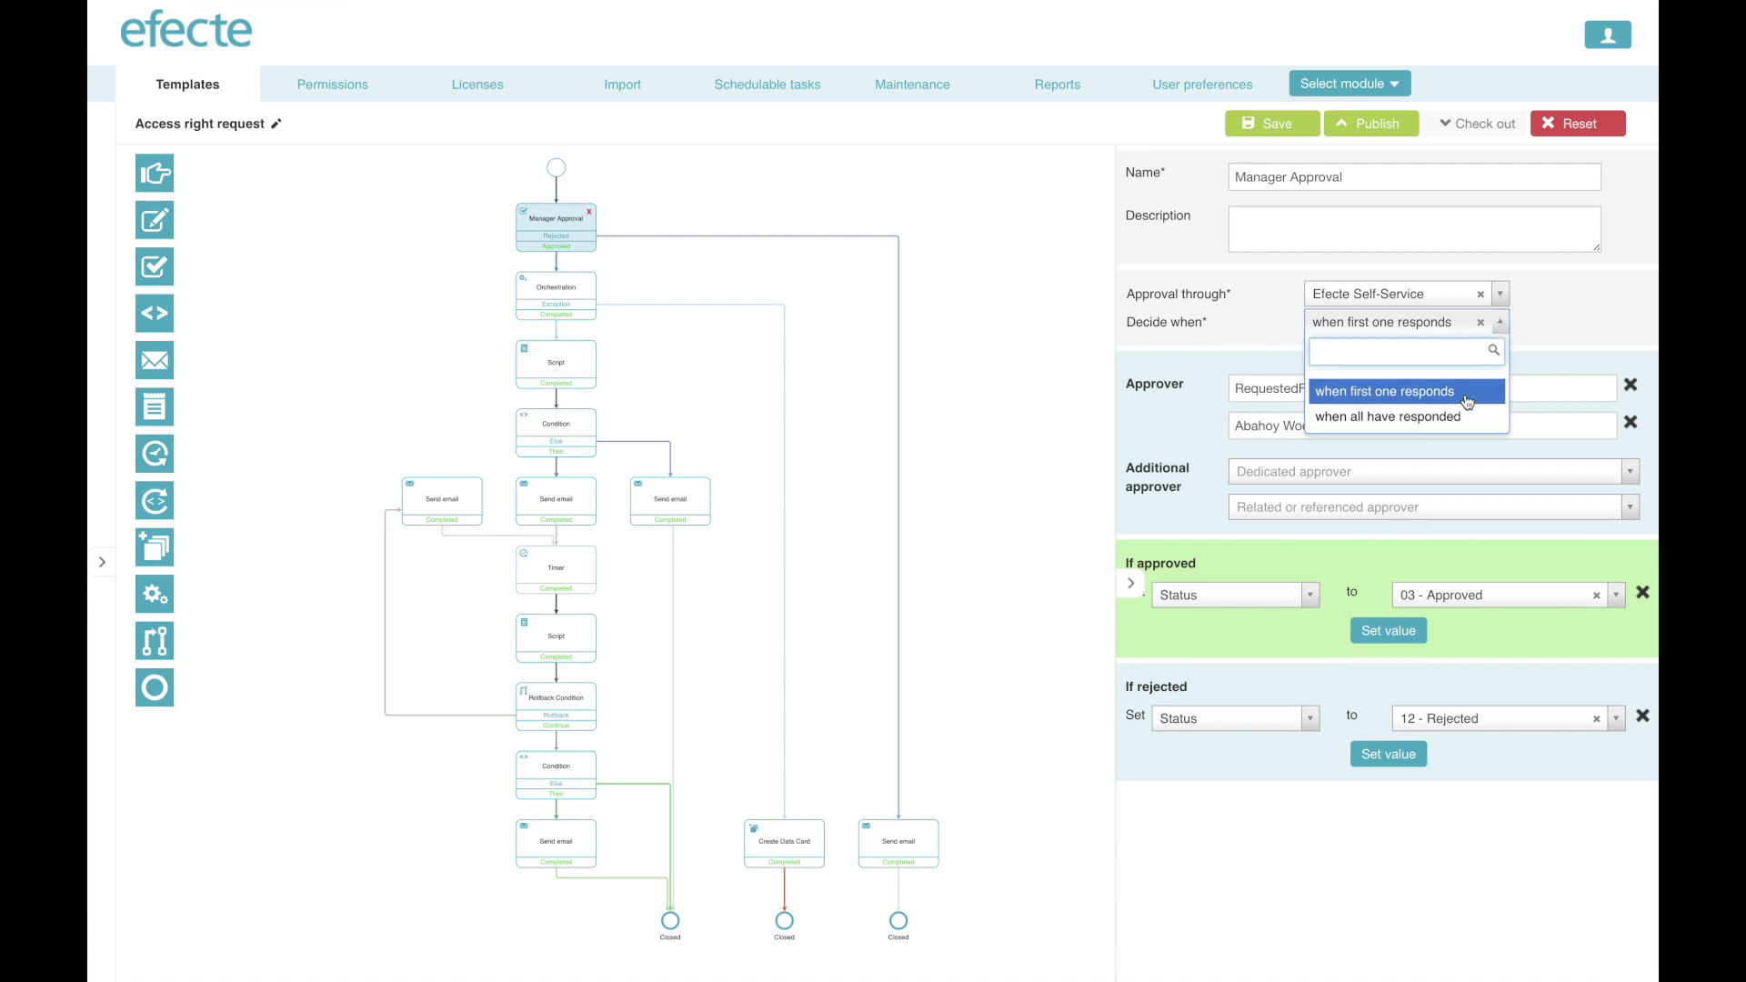
pyautogui.click(1556, 324)
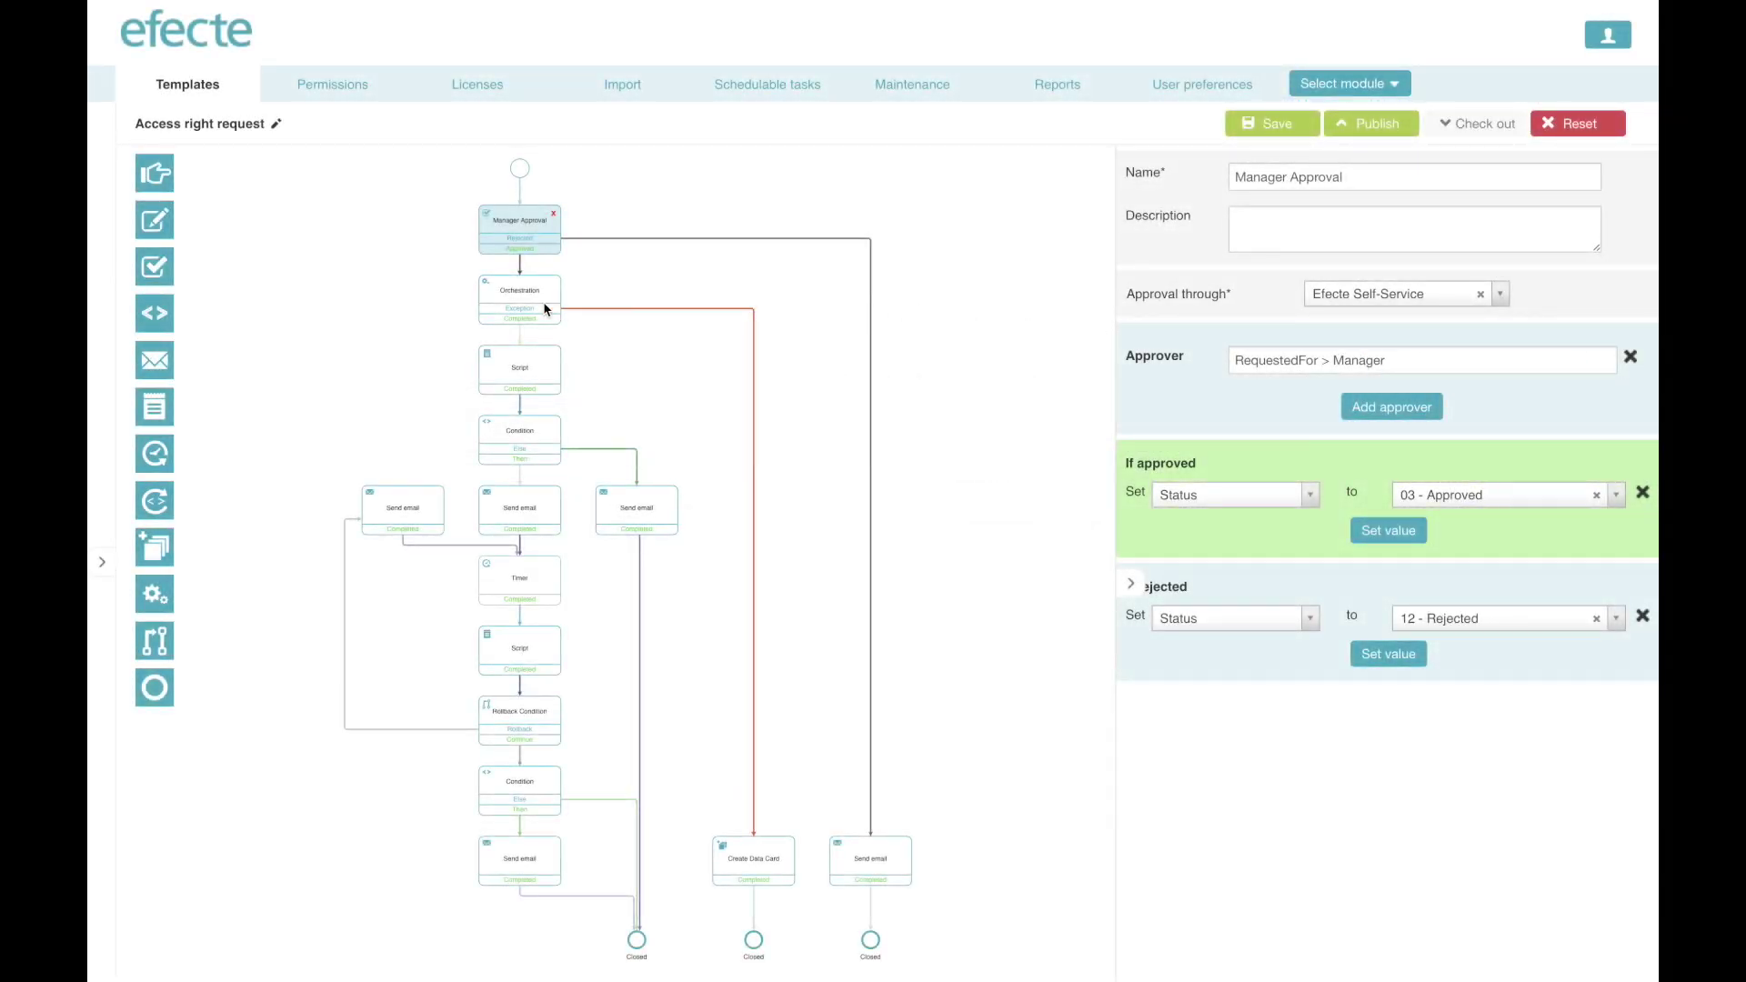
pyautogui.click(546, 309)
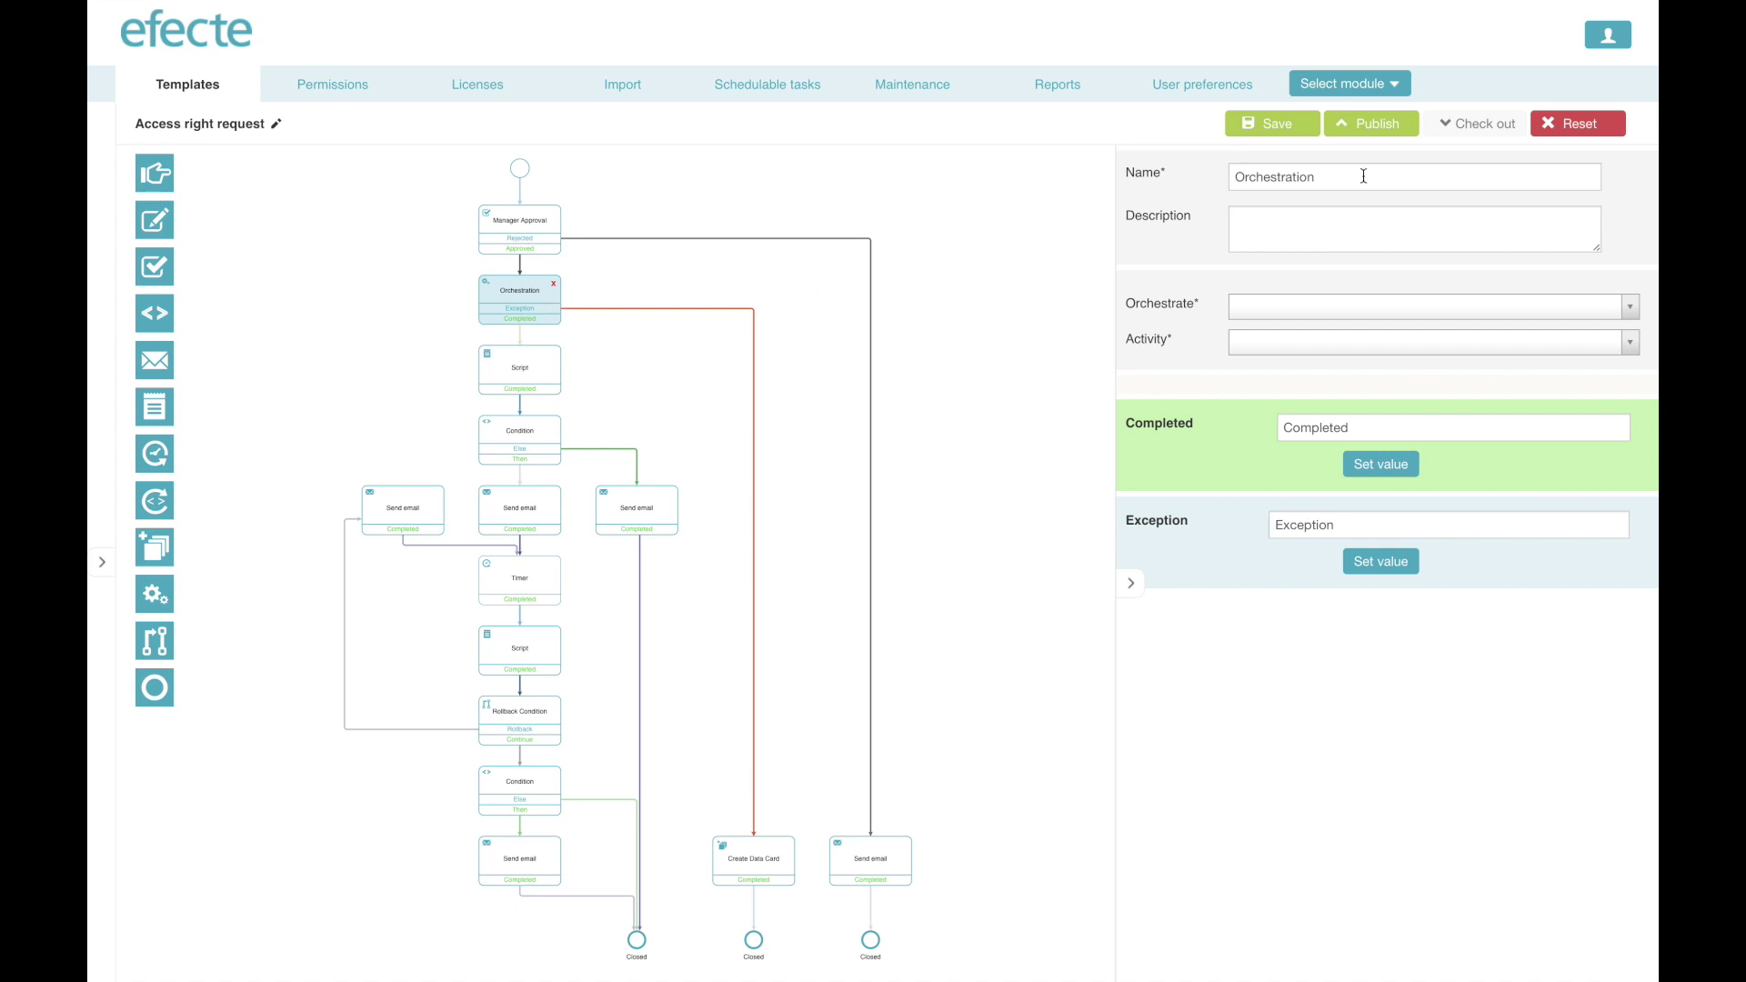
# Name the step 'Add AD group to user' to add RequestedFor's Requested IDM role via Efecte Identity Management.
pyautogui.moveTo(1325, 176); pyautogui.dragTo(1220, 174)
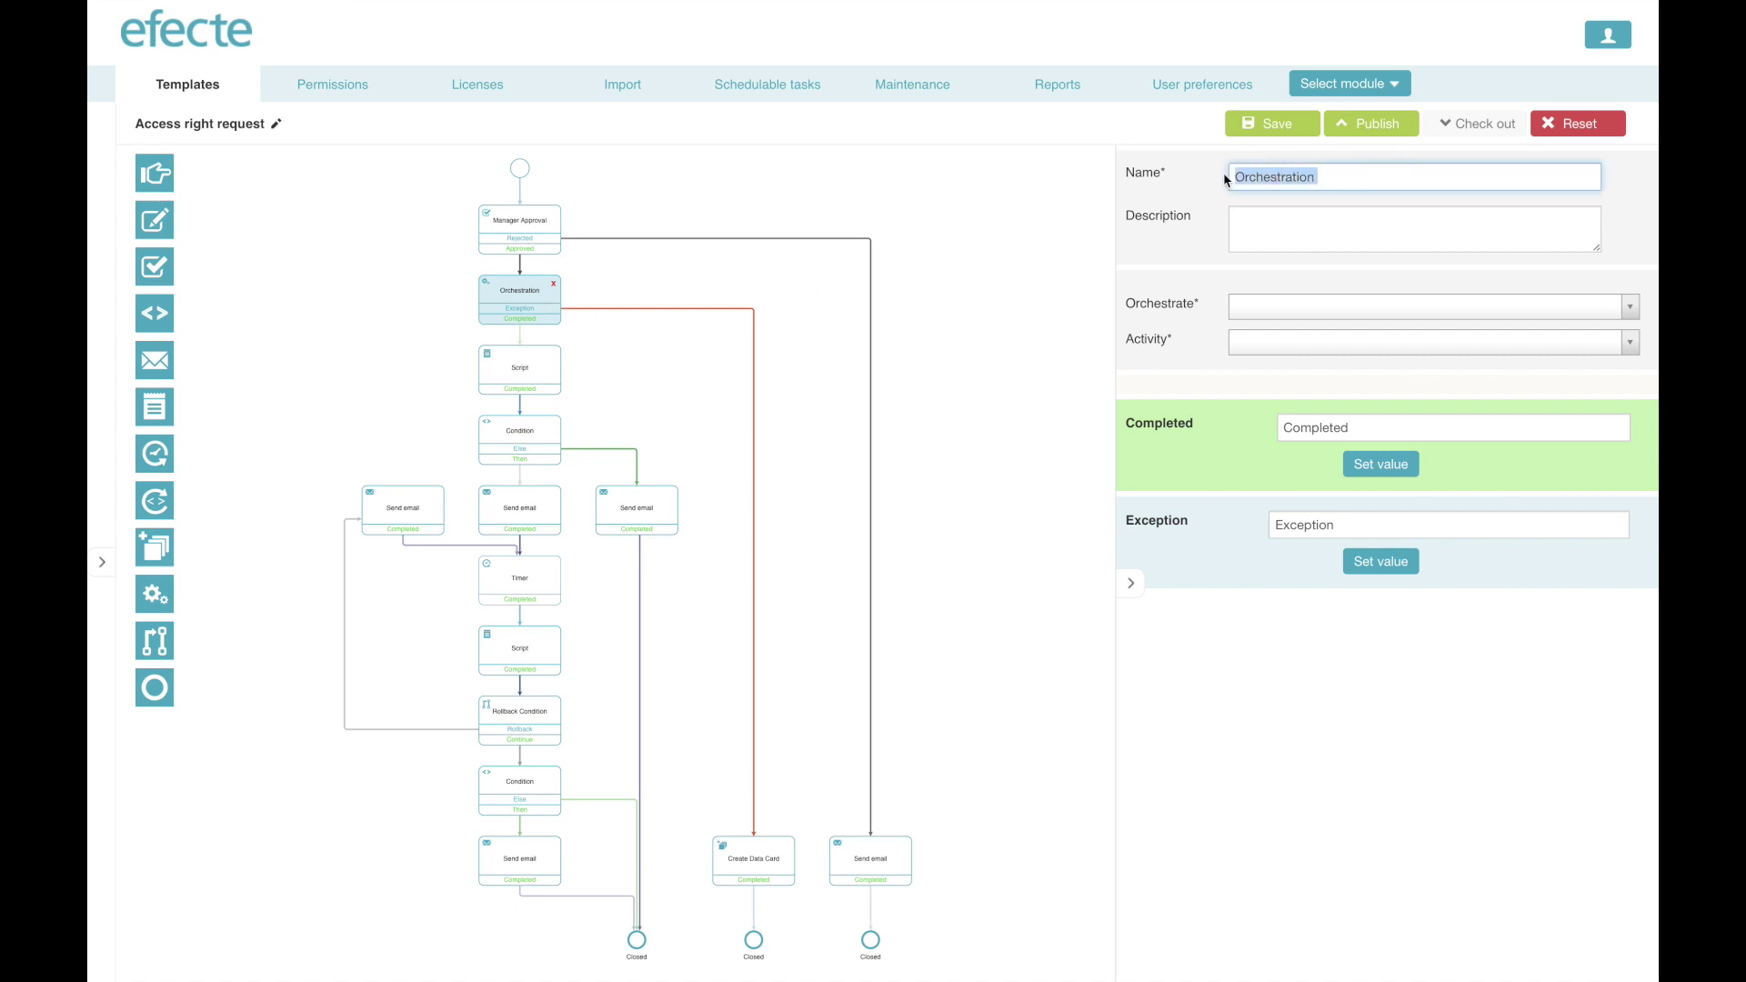
pyautogui.write('Add A')
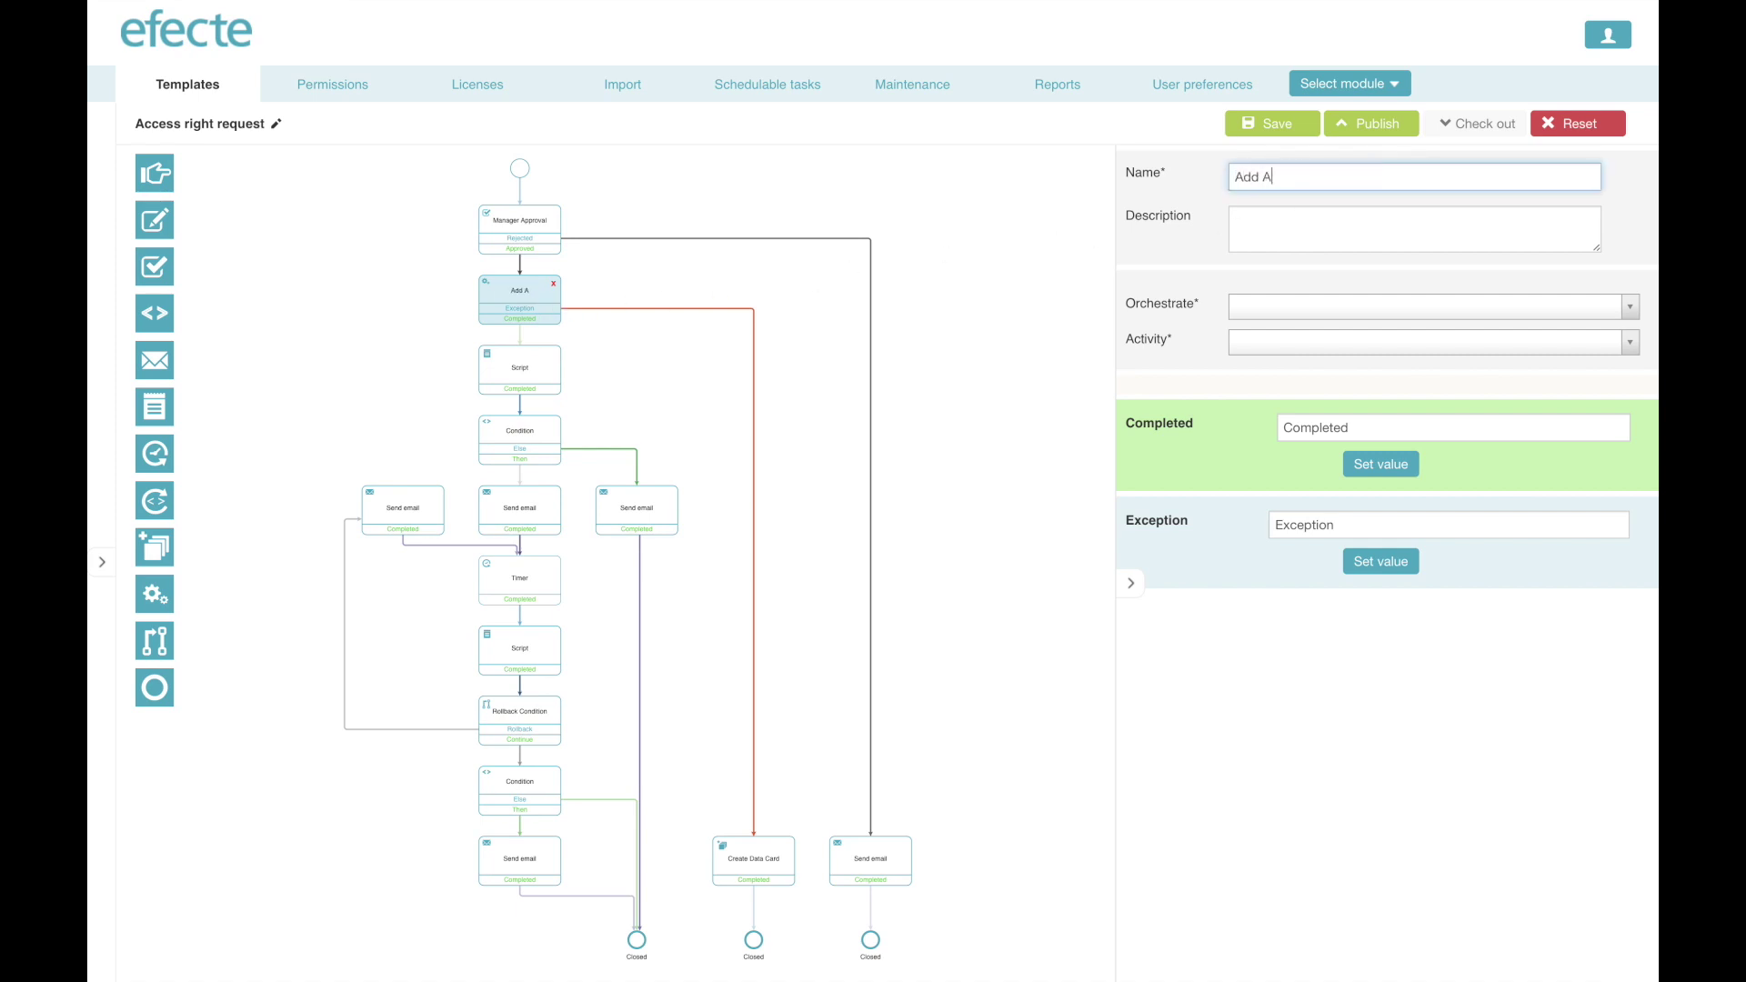
pyautogui.write('D group to user')
pyautogui.click(1311, 308)
pyautogui.click(1313, 371)
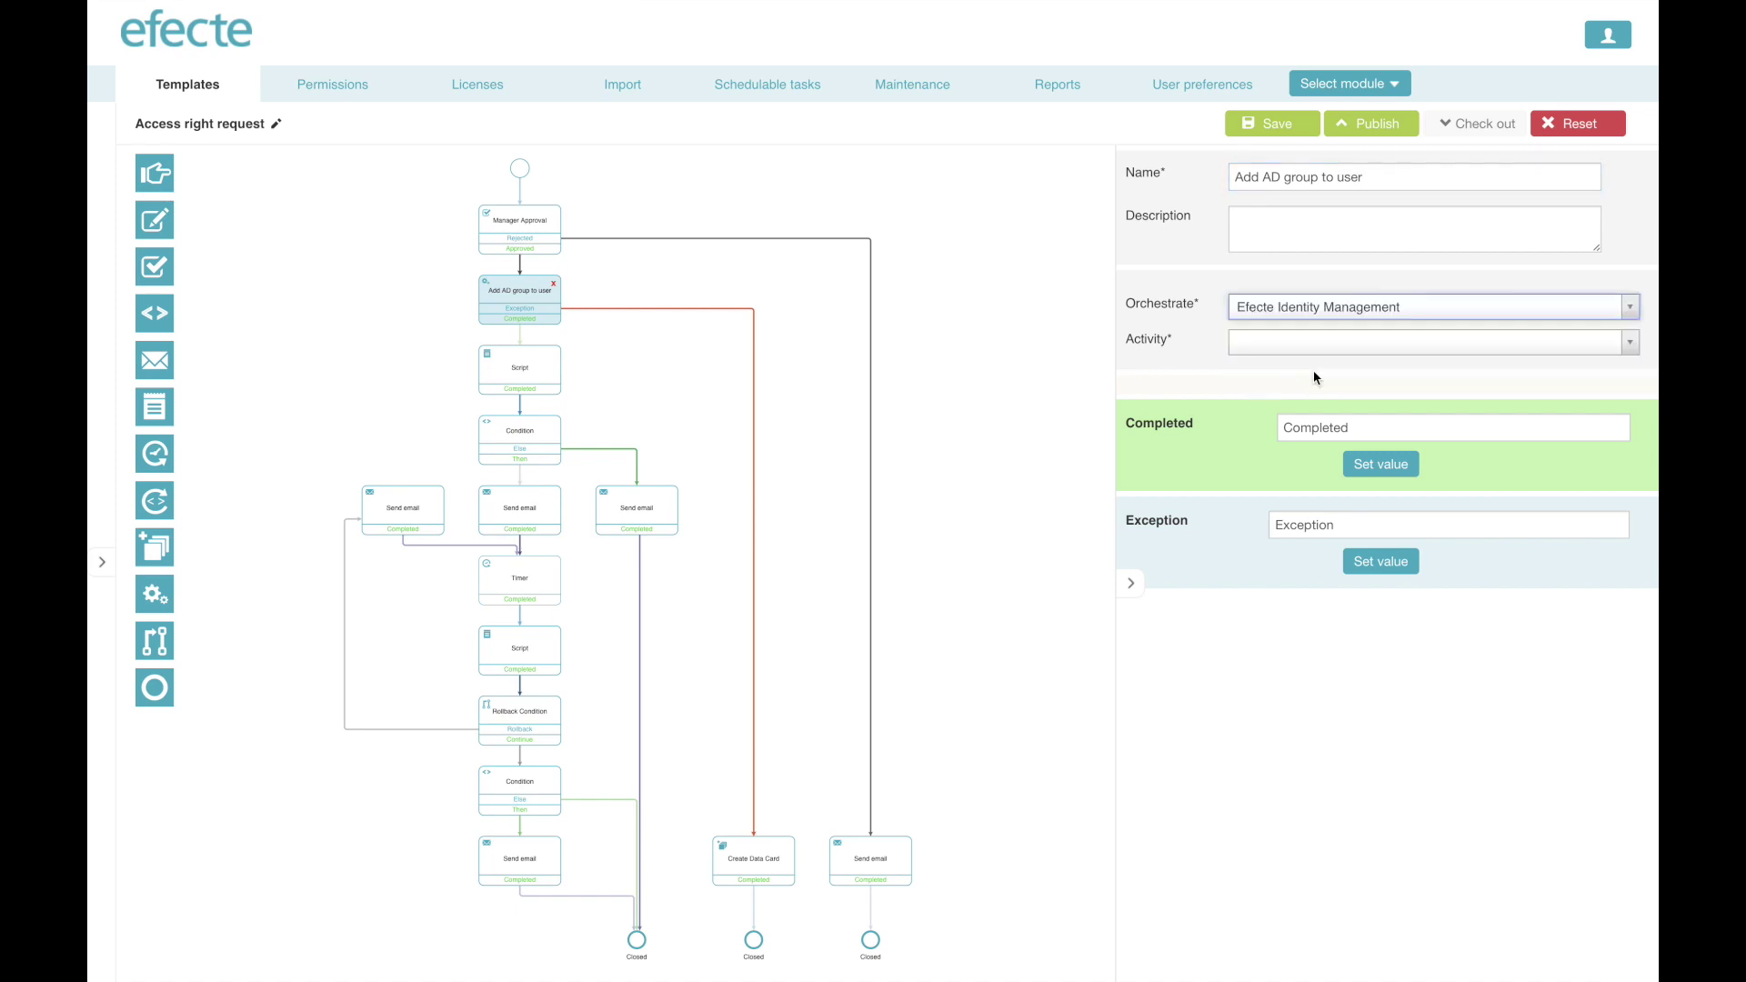
pyautogui.click(1325, 345)
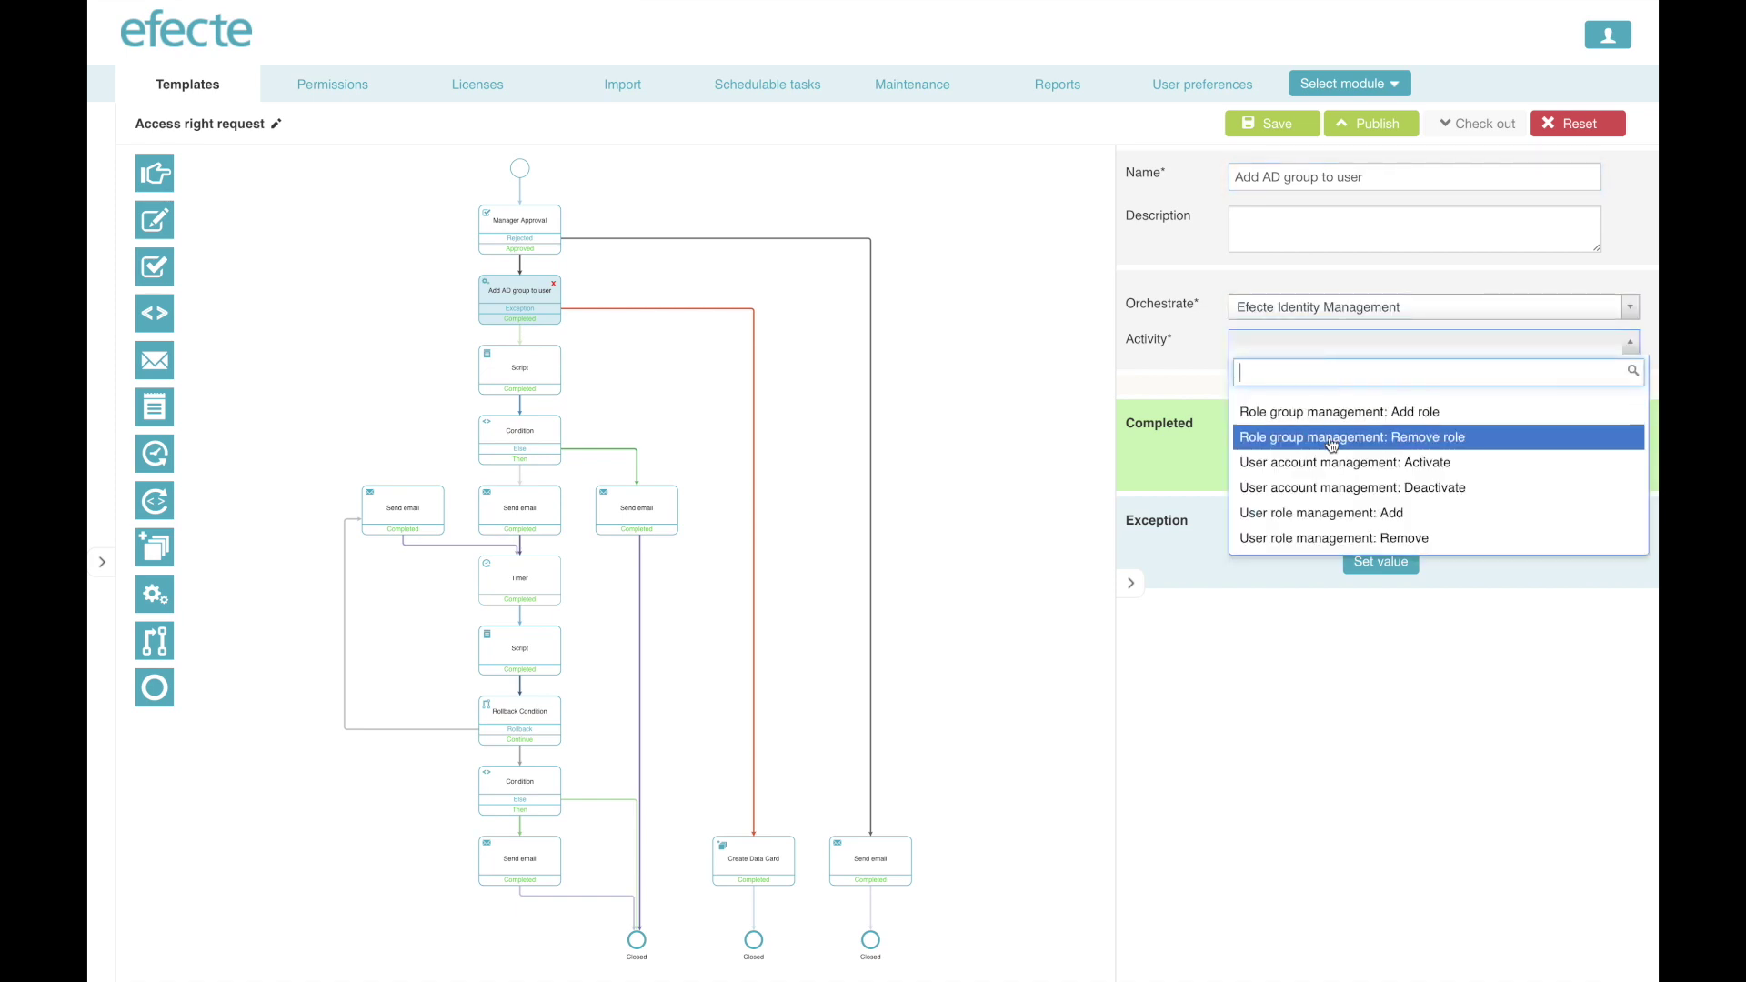
pyautogui.click(1326, 512)
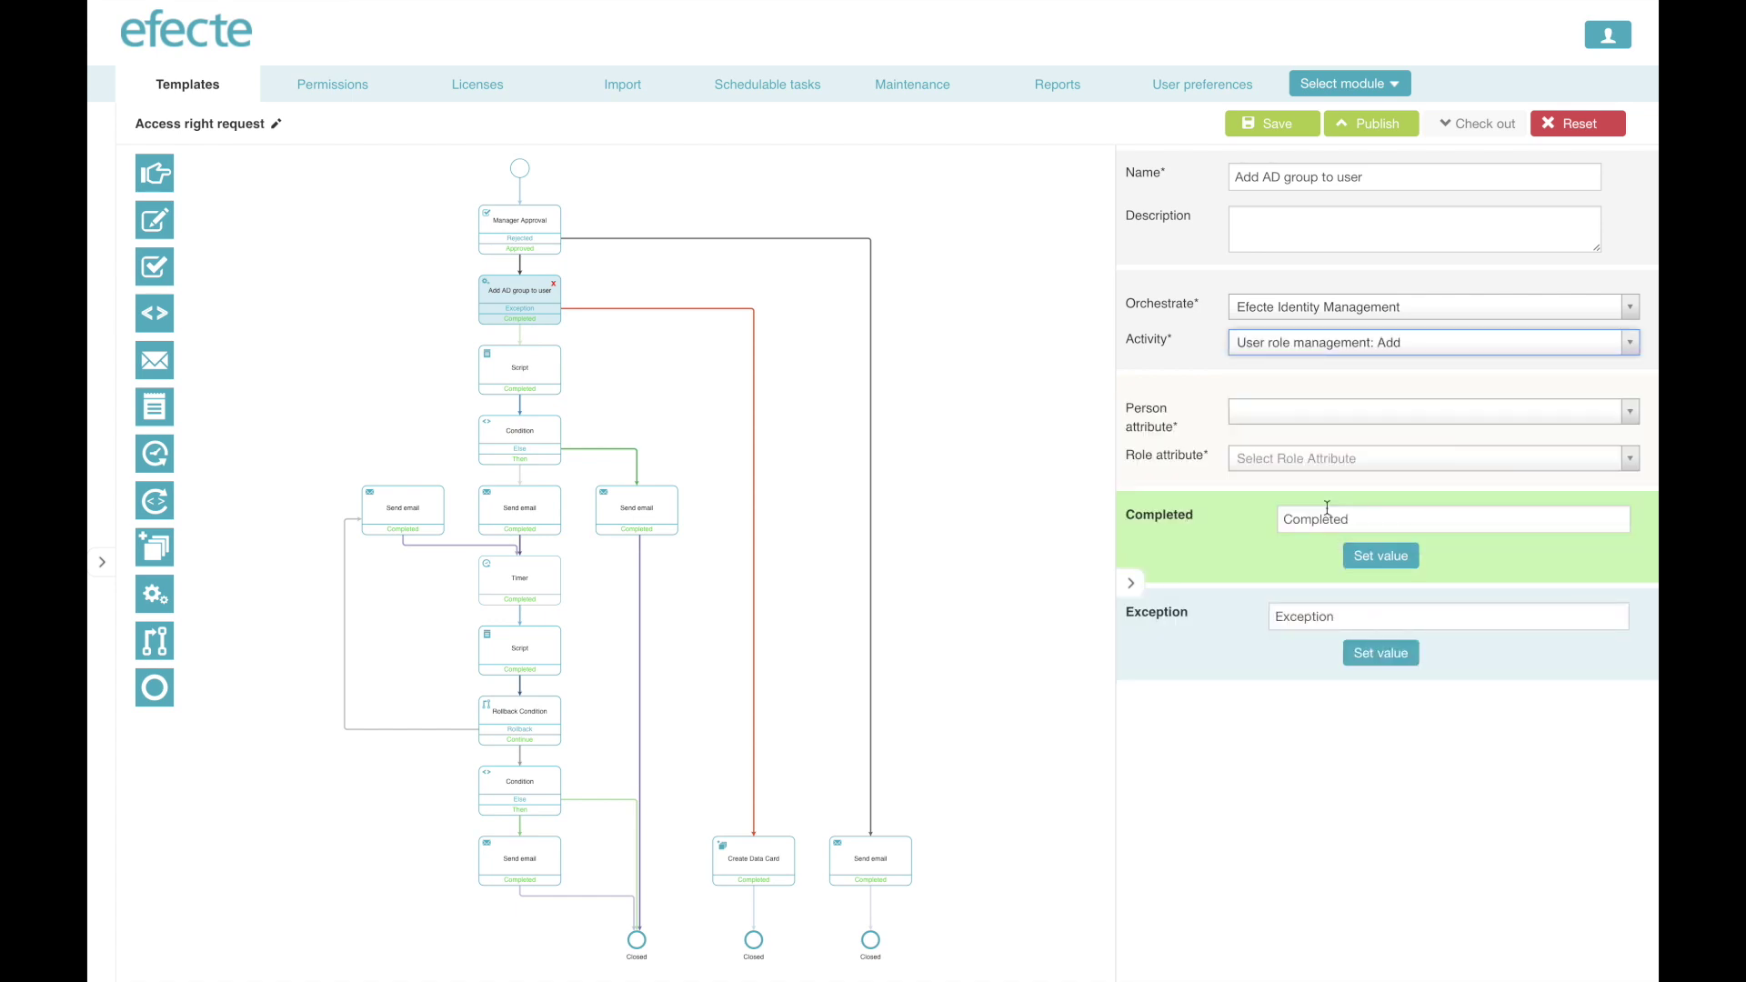
pyautogui.click(1346, 415)
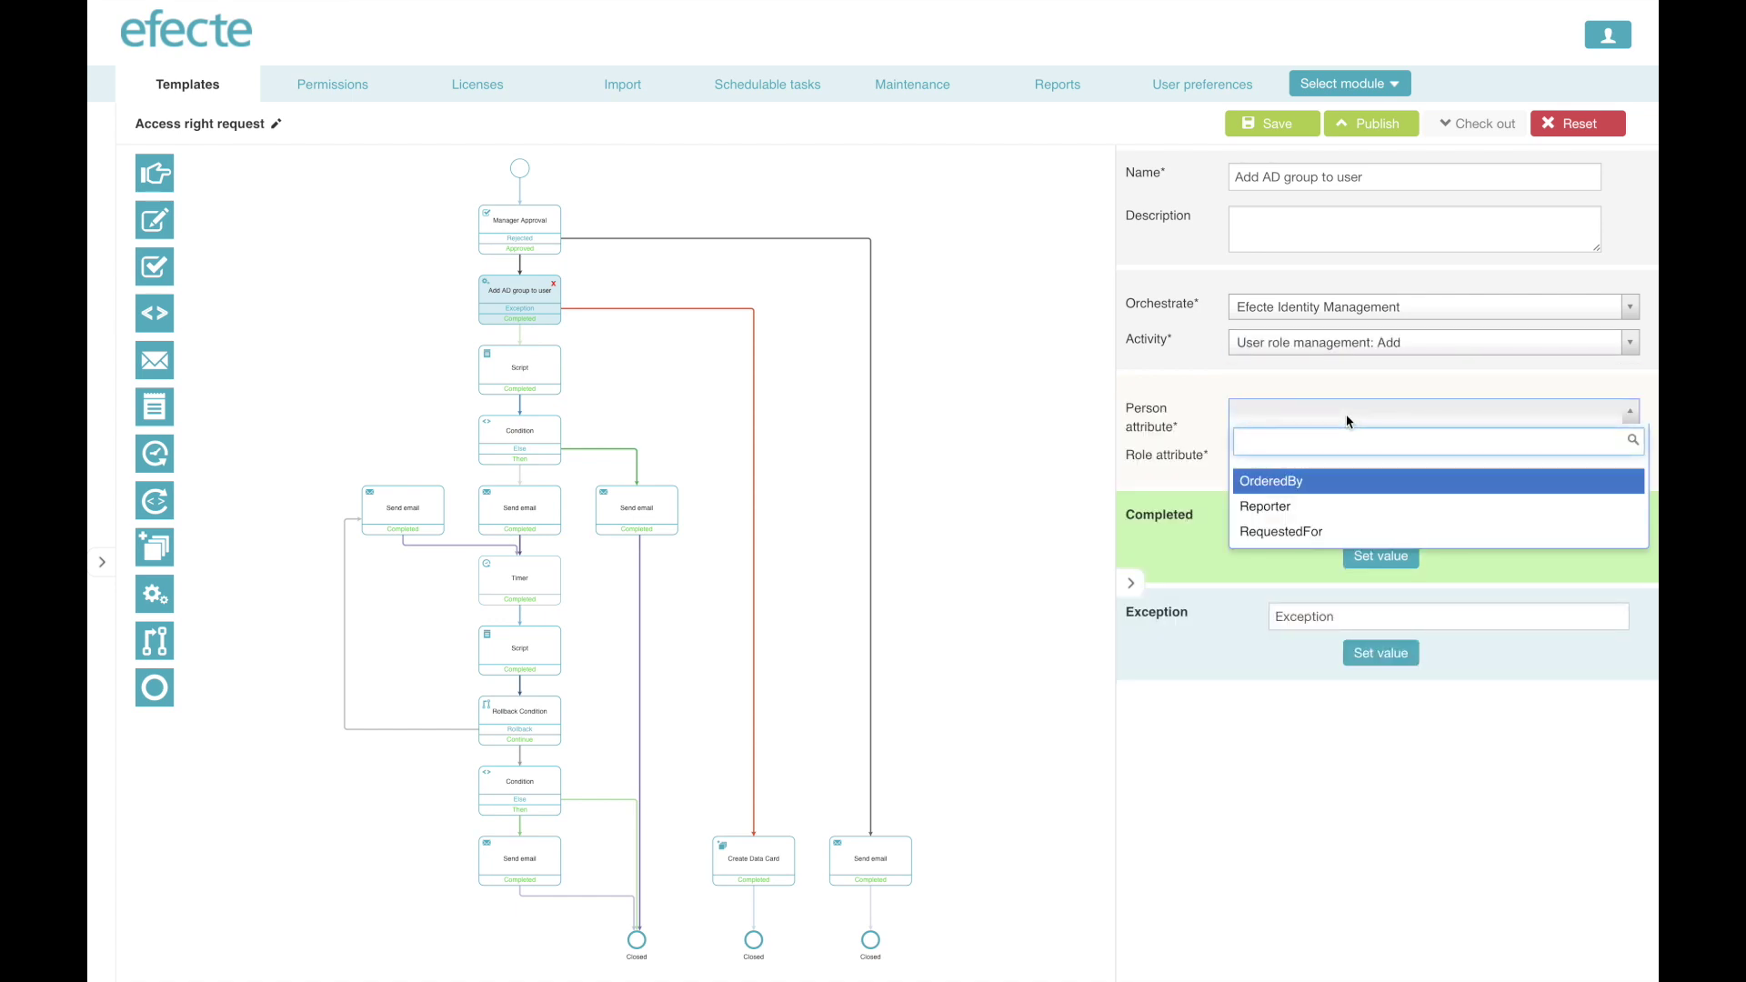
pyautogui.click(1326, 543)
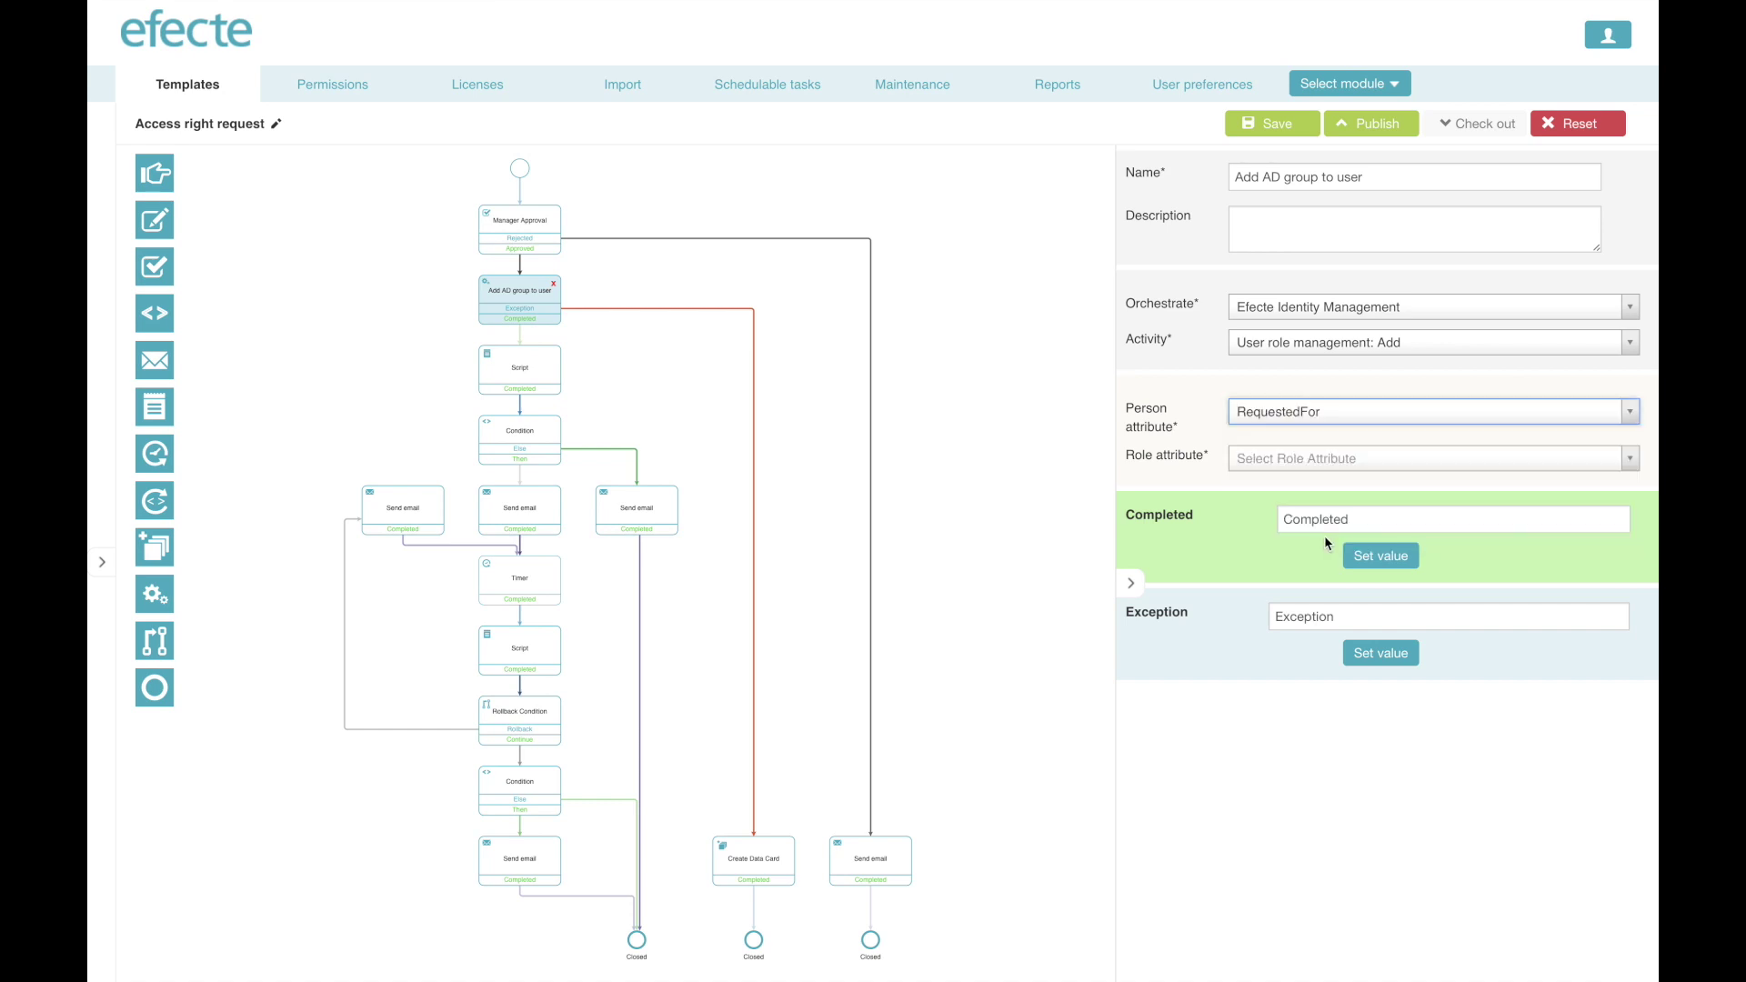
pyautogui.click(1339, 465)
pyautogui.scroll(-5, 1344, 589)
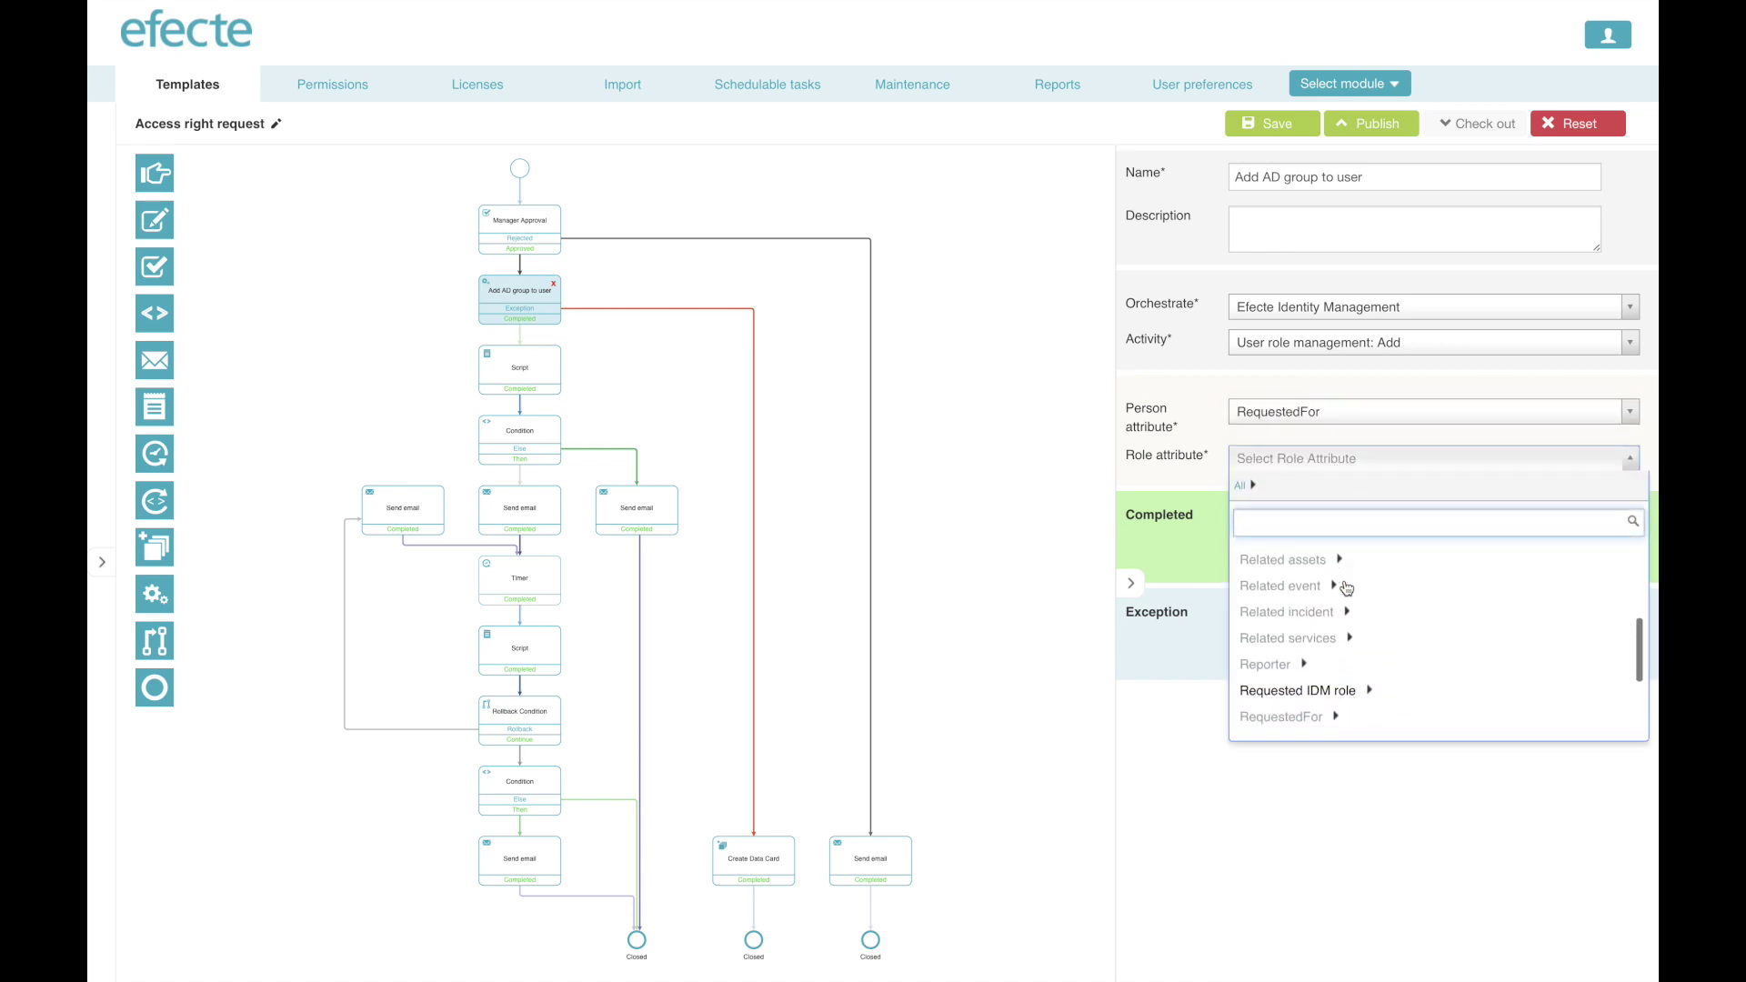
pyautogui.click(1321, 681)
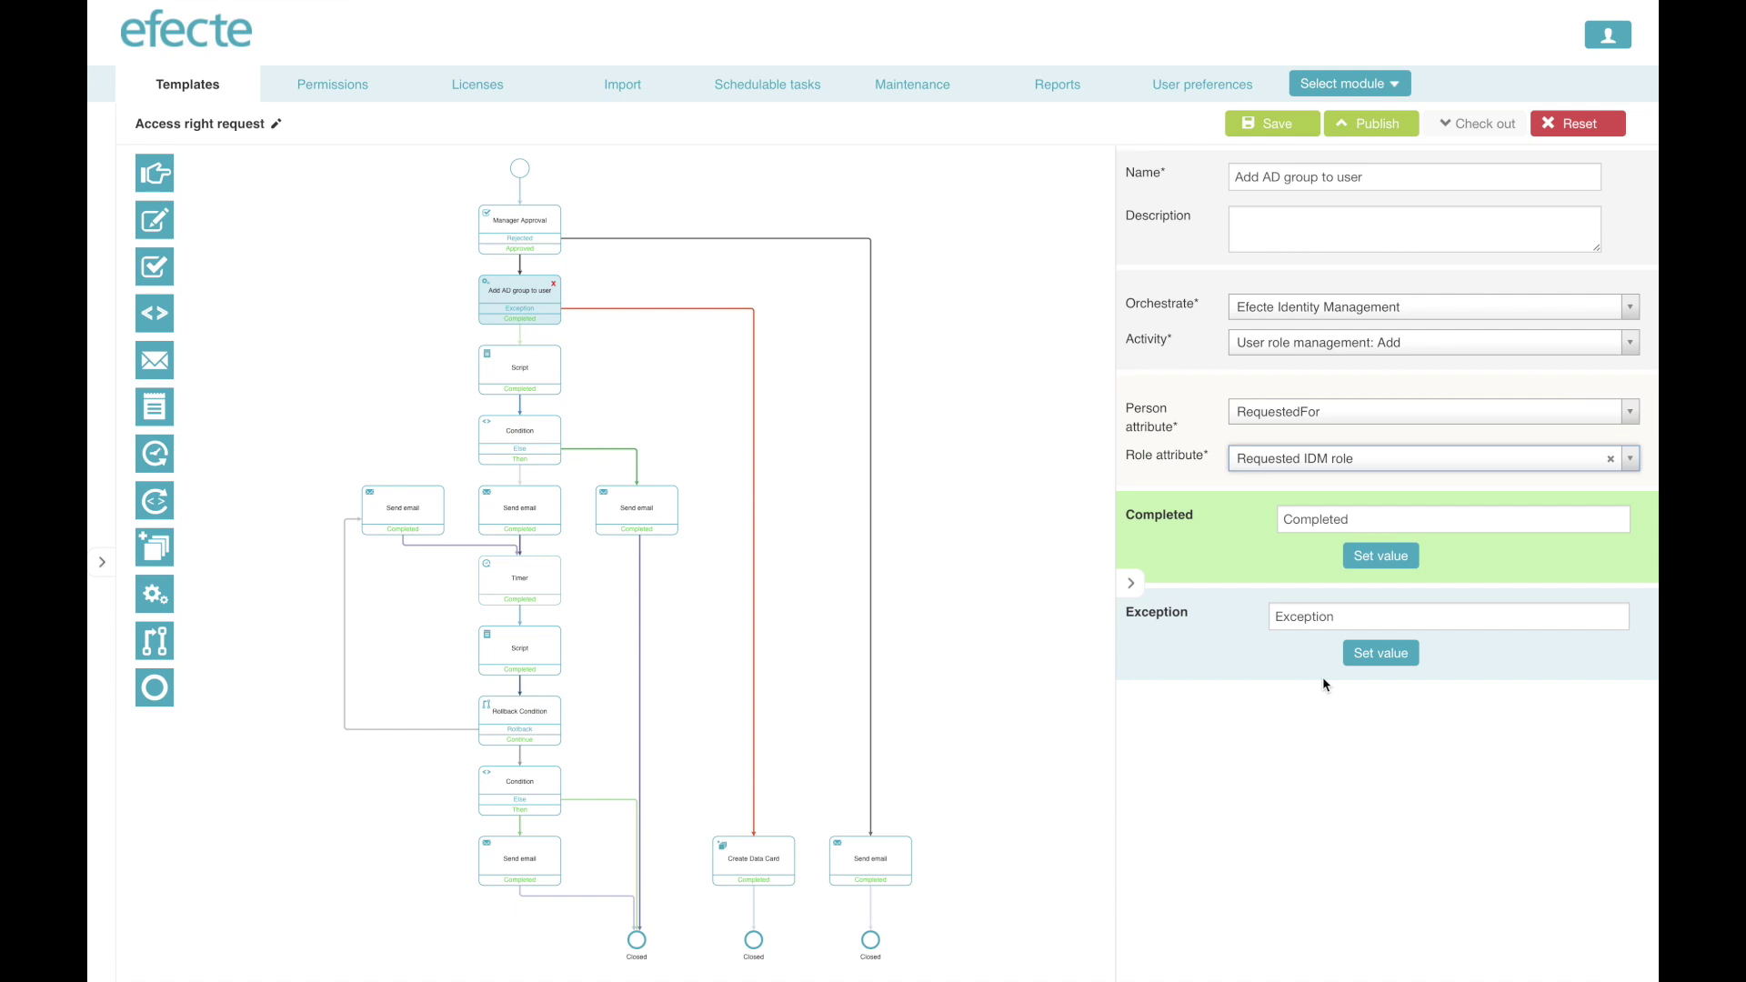
# On completion, set the Status field to 05 - In implementation.
pyautogui.click(1391, 556)
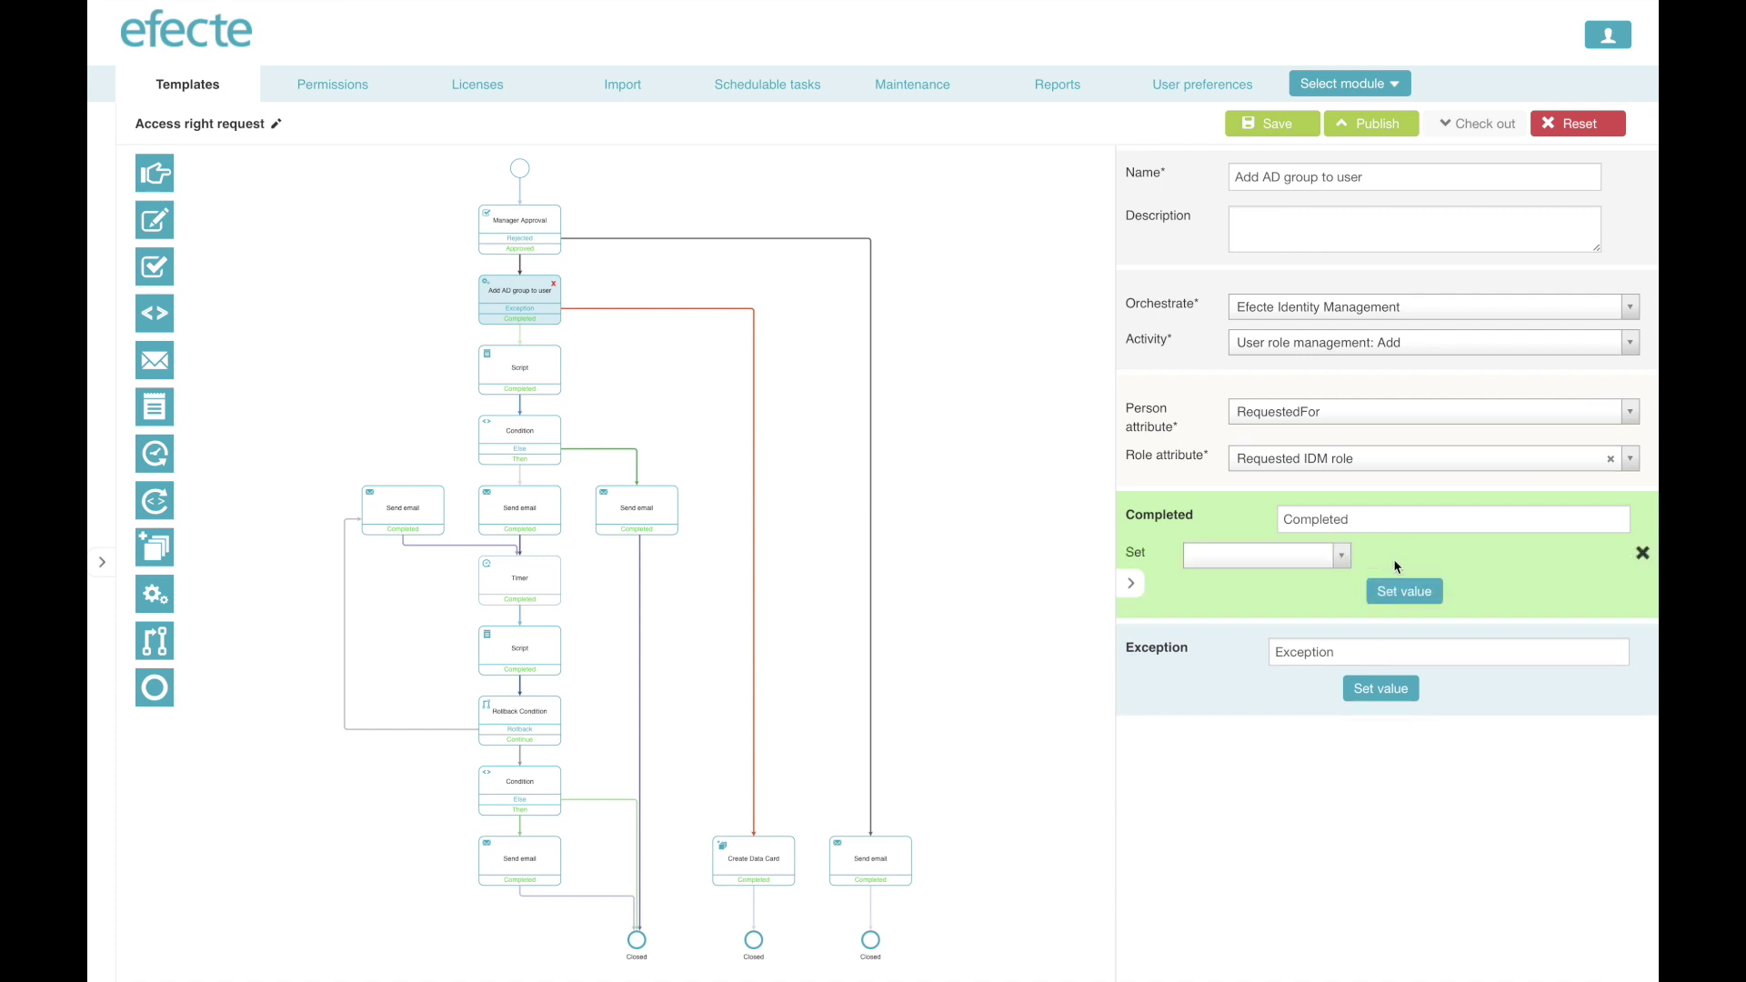
pyautogui.click(1340, 561)
pyautogui.write('st')
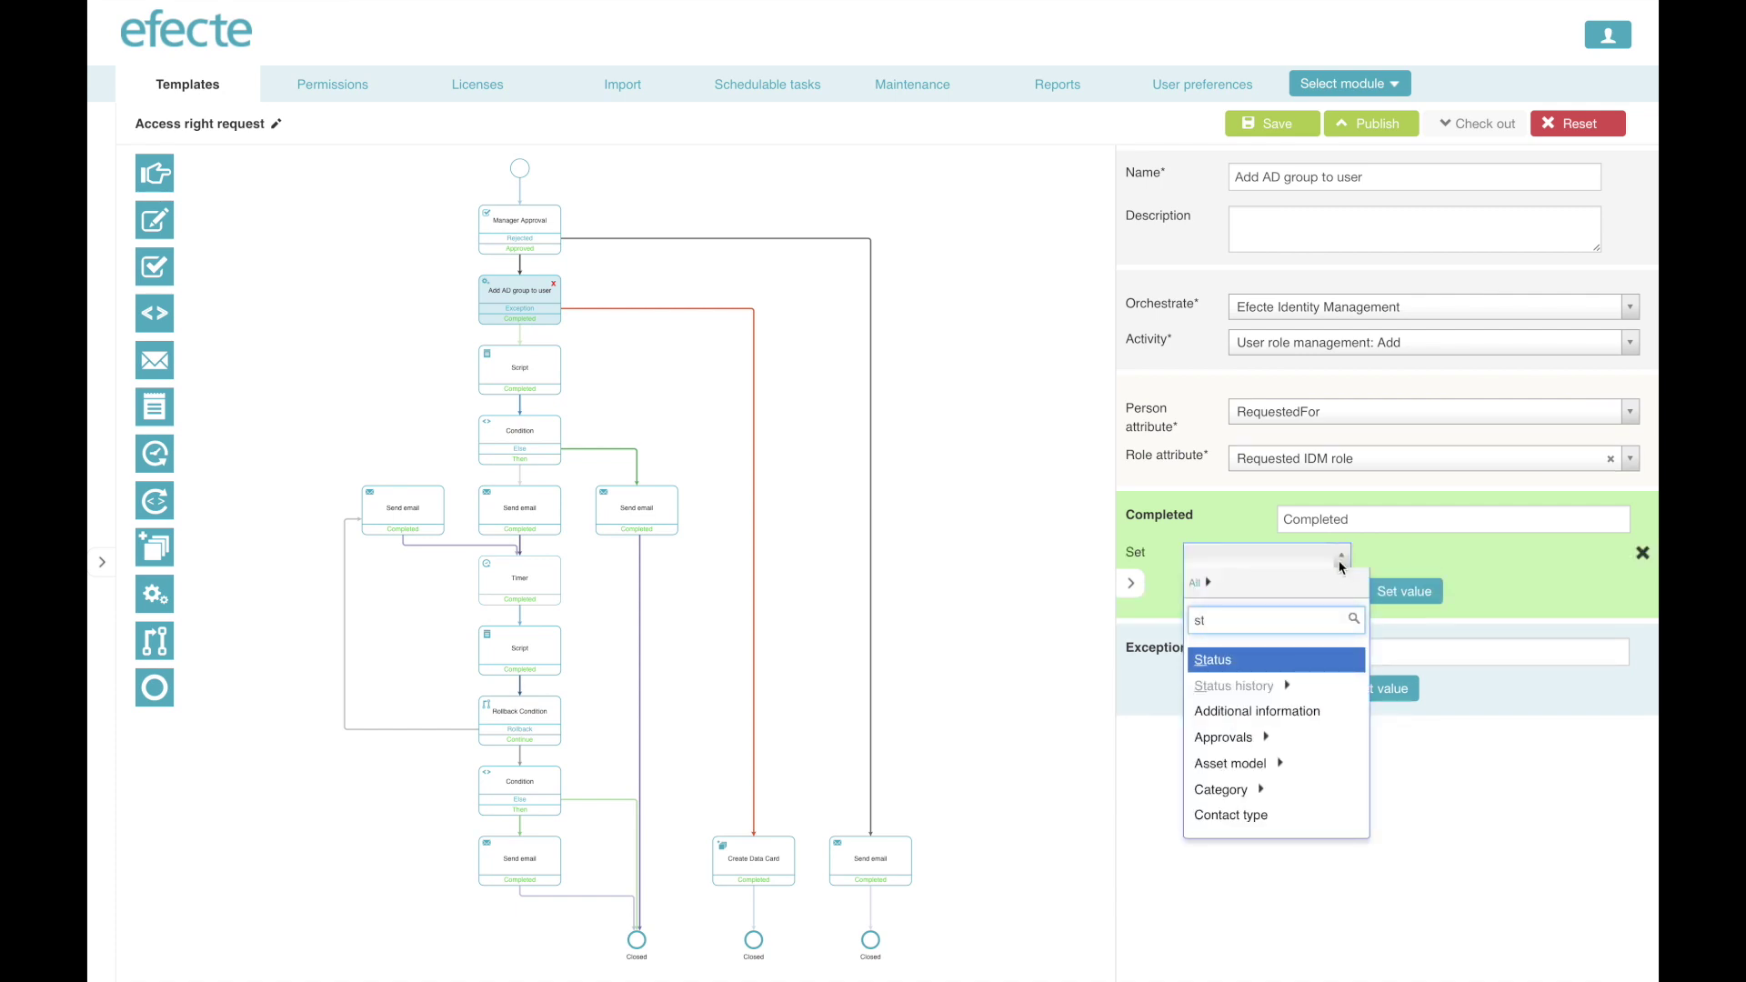
pyautogui.click(1233, 661)
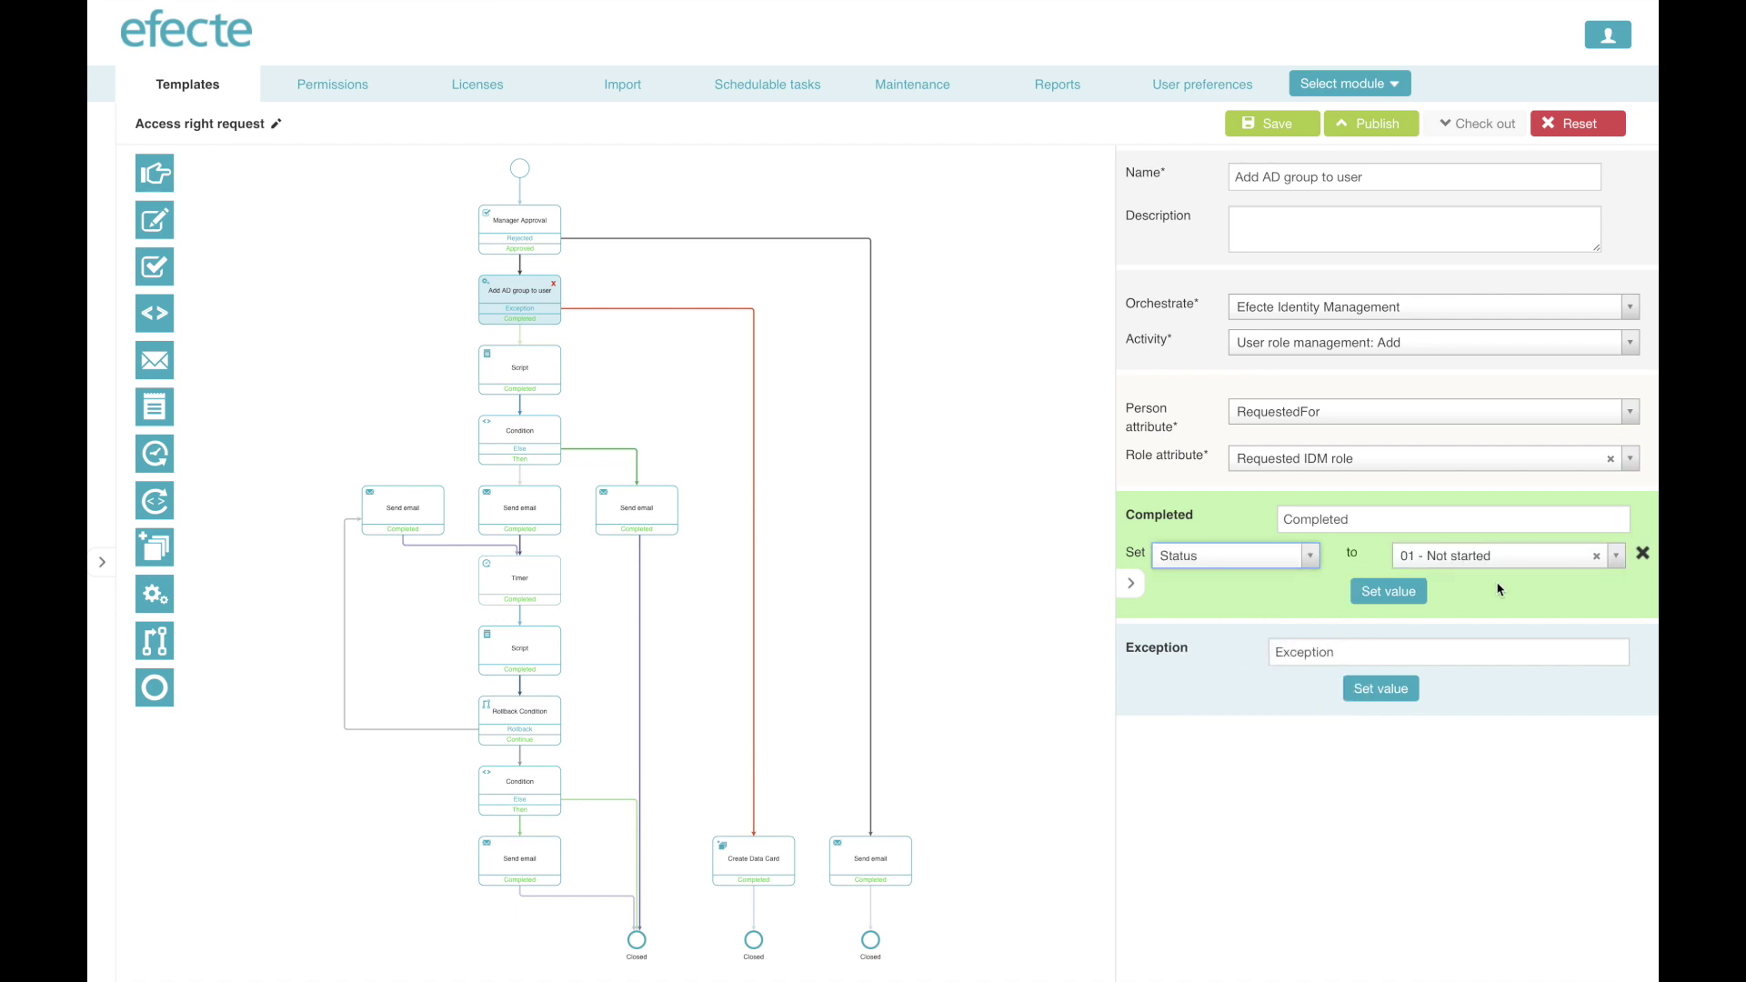
pyautogui.click(1615, 559)
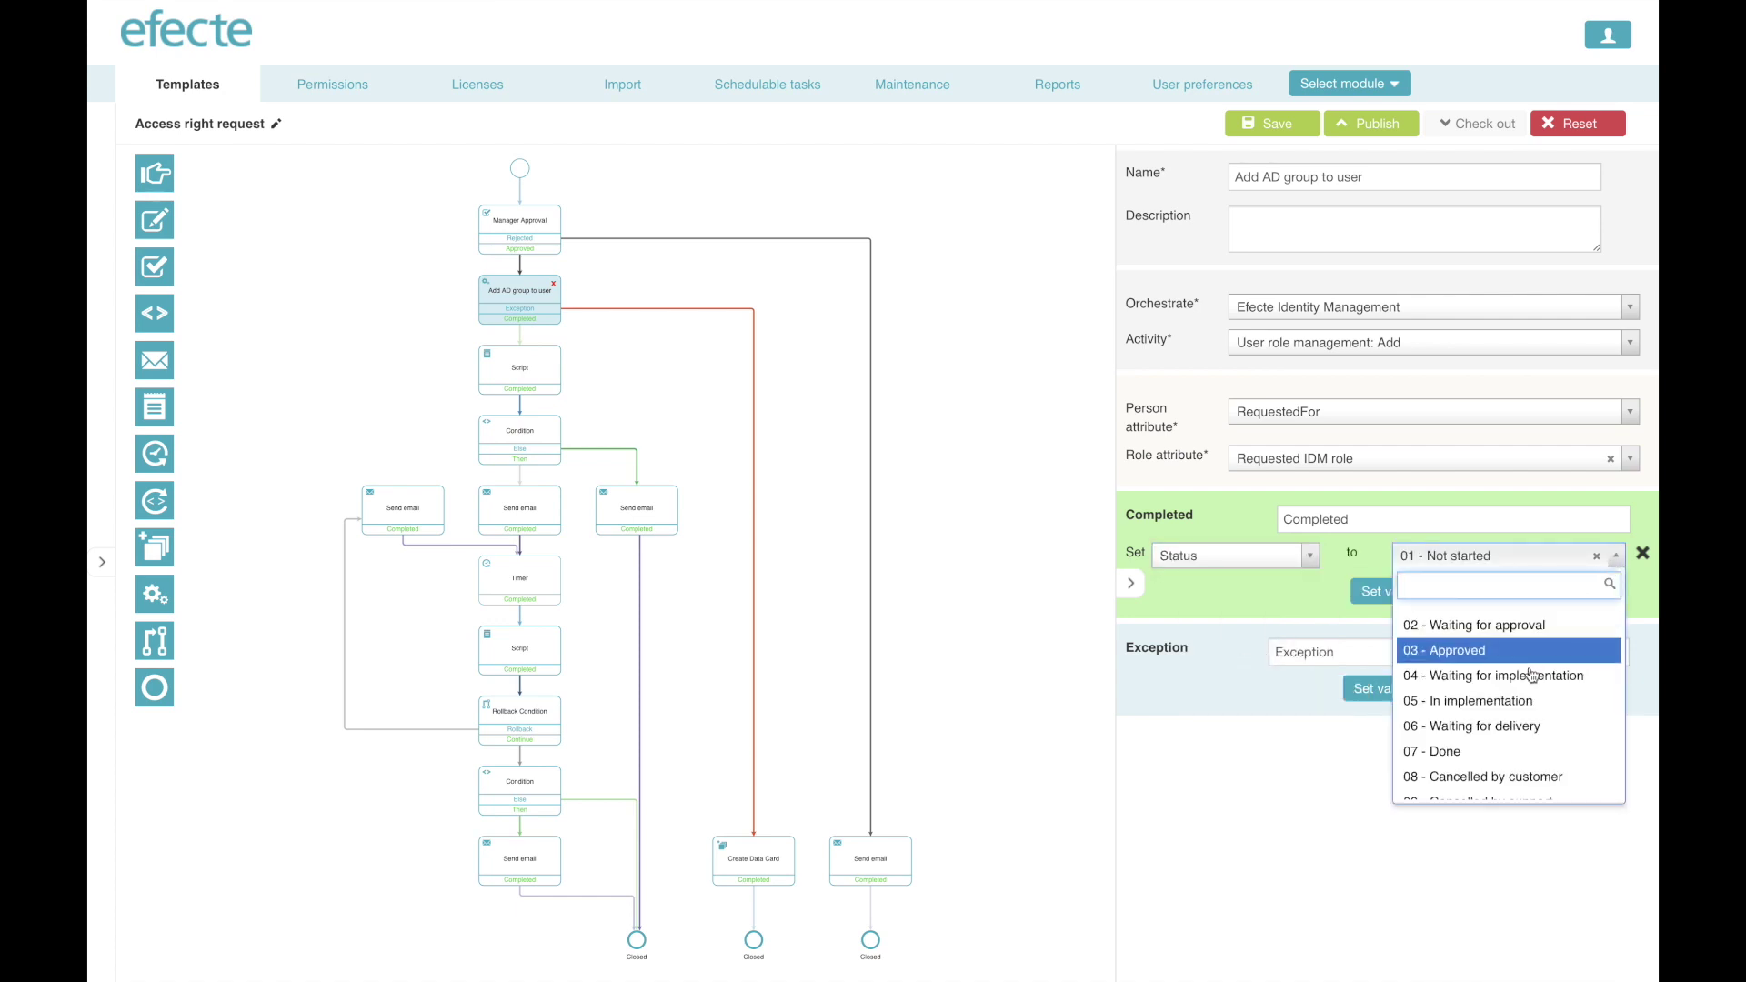
pyautogui.click(1514, 705)
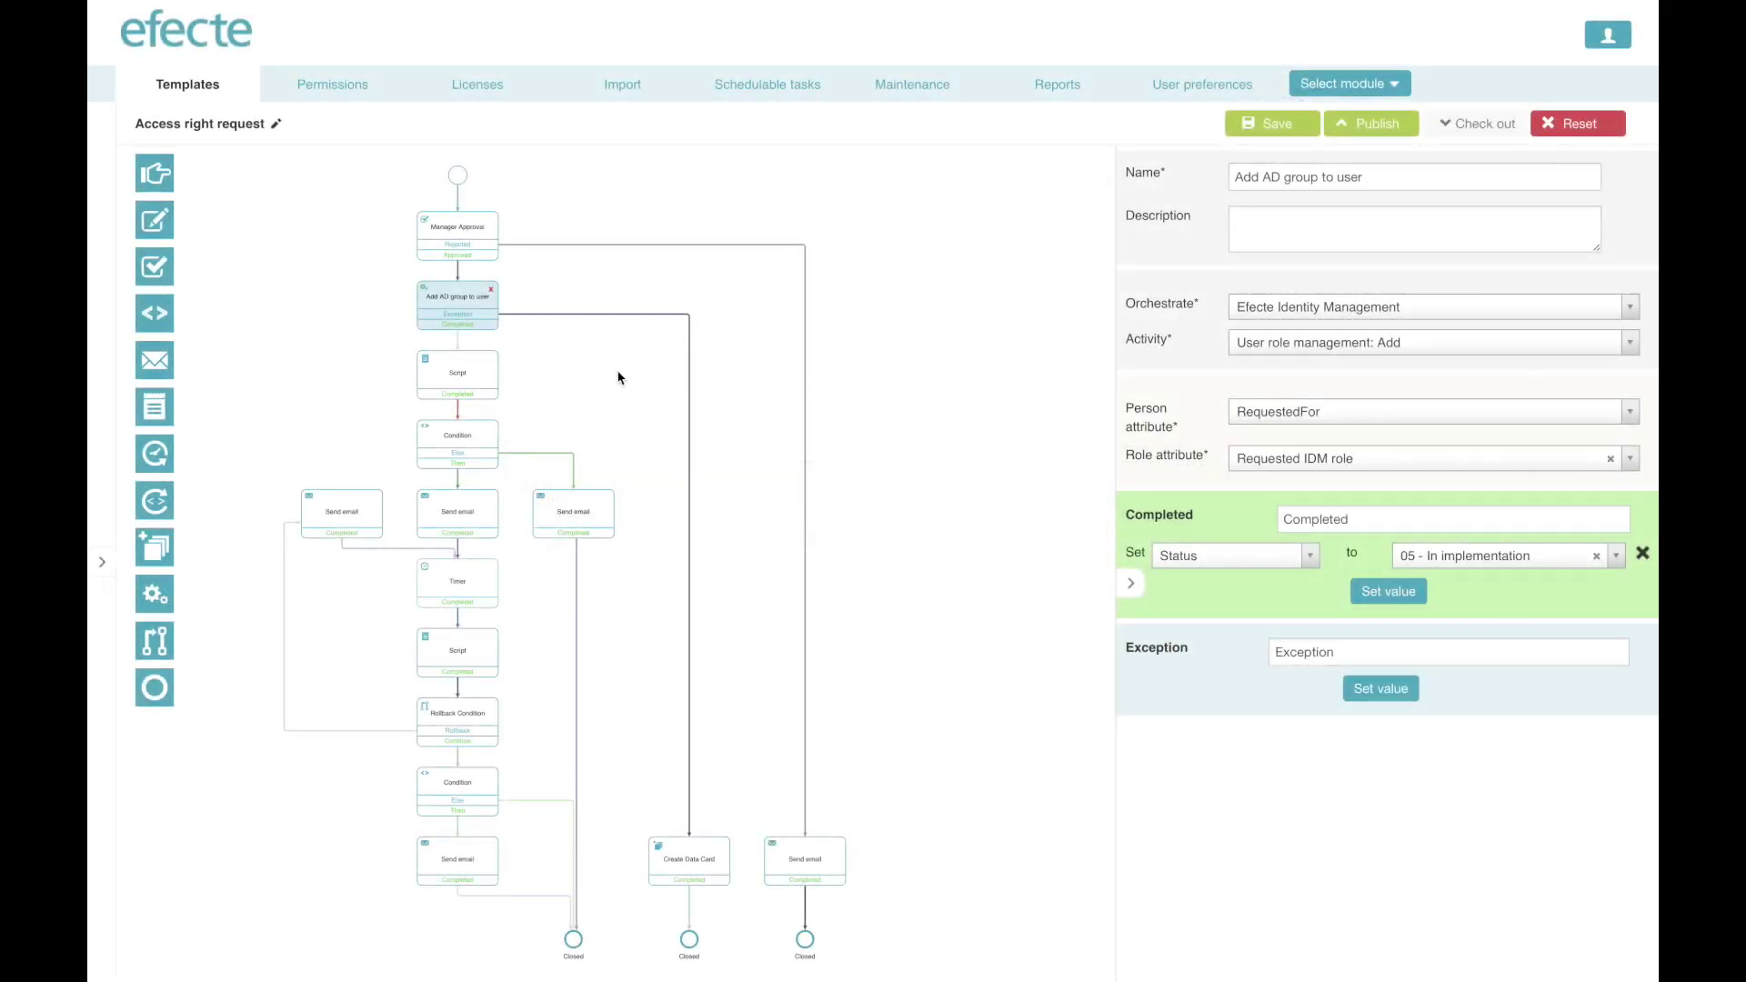
# Rename the Script step to 'Randomise feedback', correcting the spelling.
pyautogui.click(474, 377)
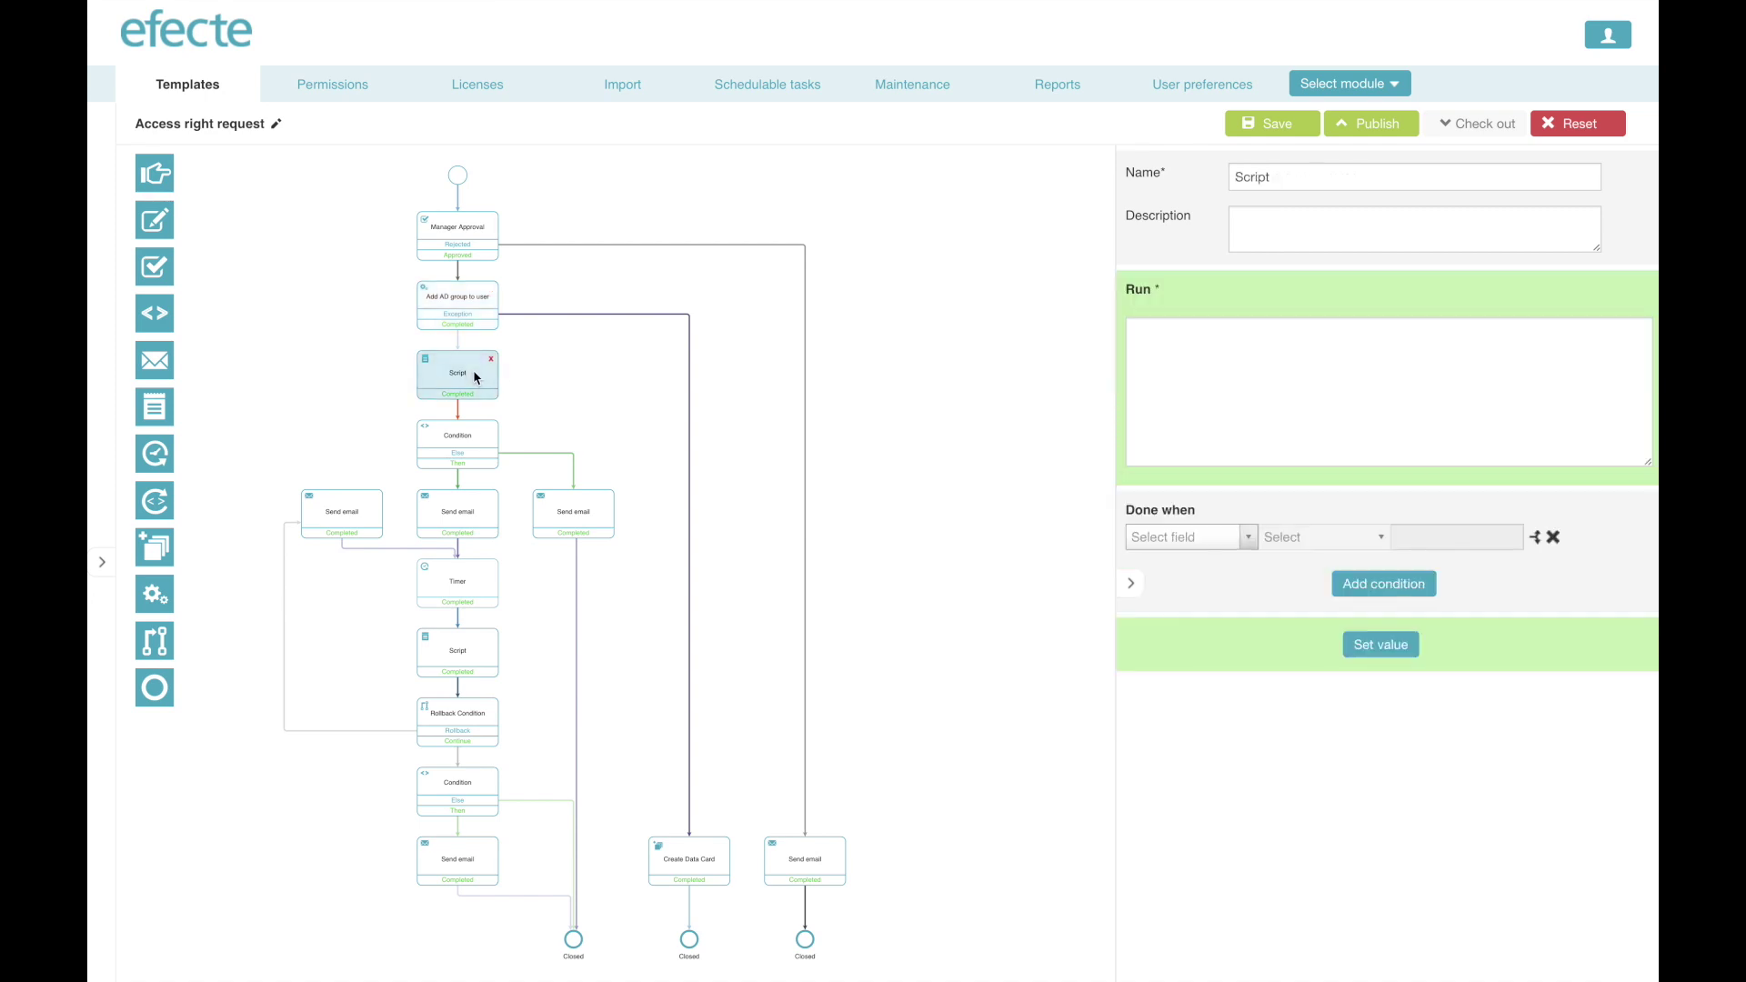
pyautogui.doubleClick(1284, 187)
pyautogui.write('Ra')
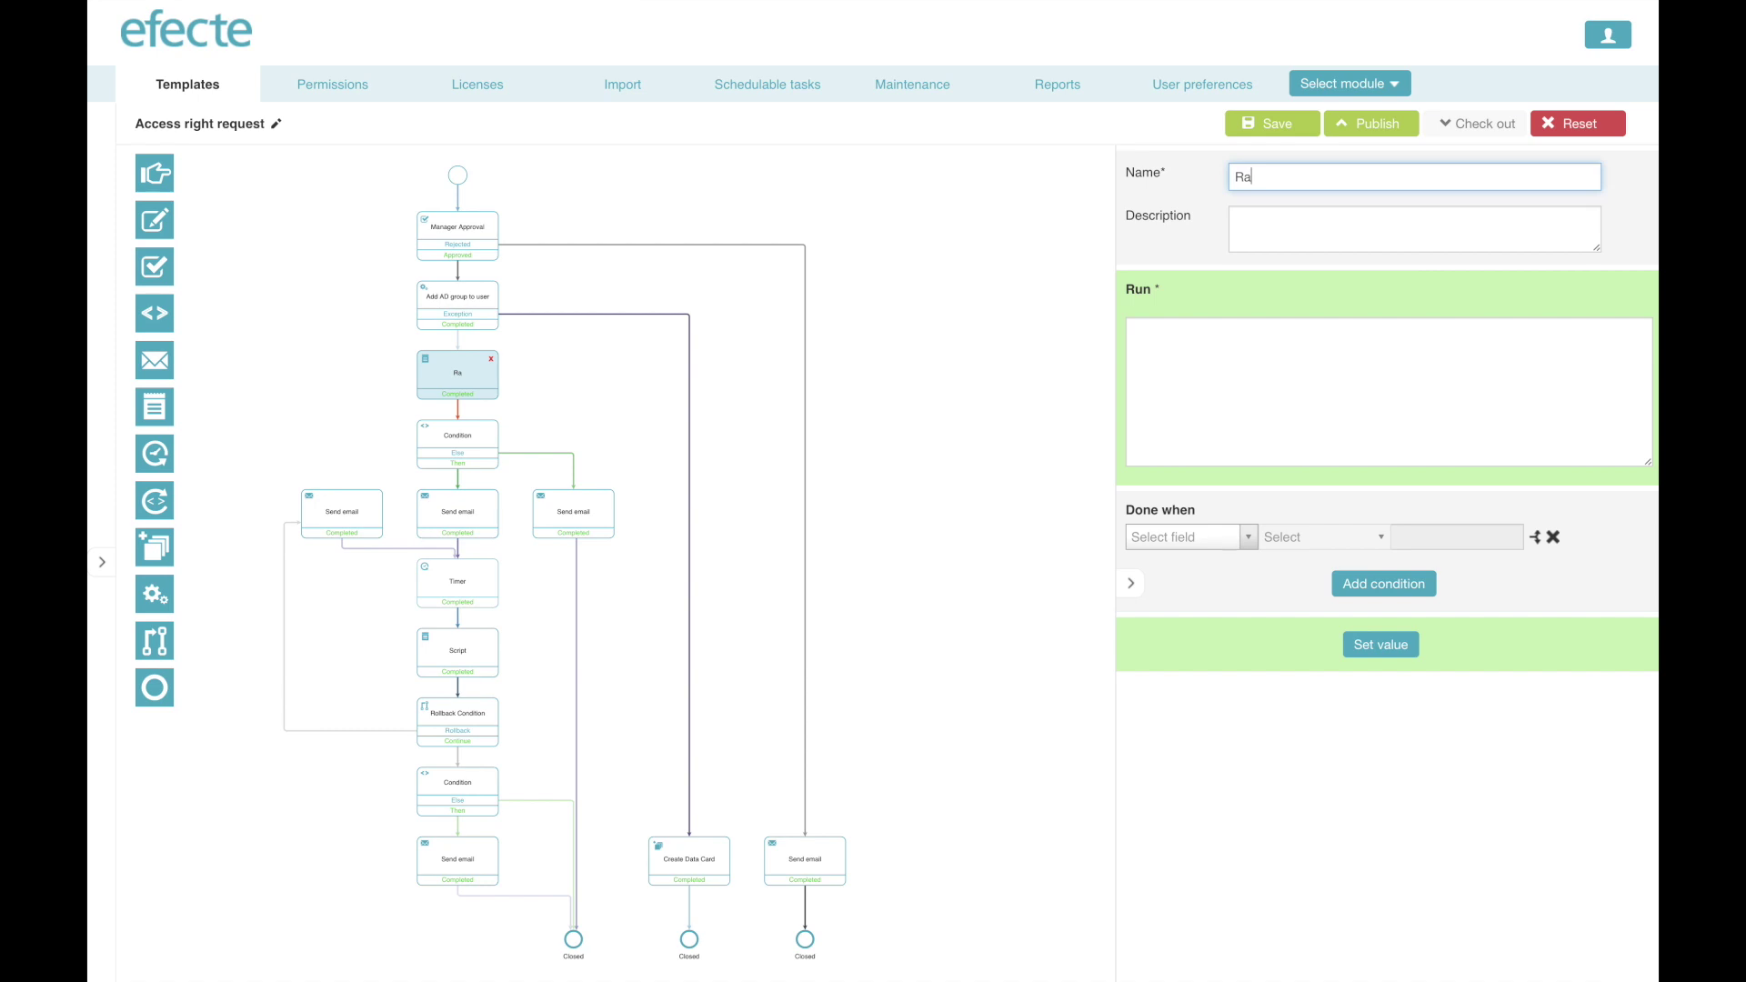
pyautogui.write('ndomize feedback')
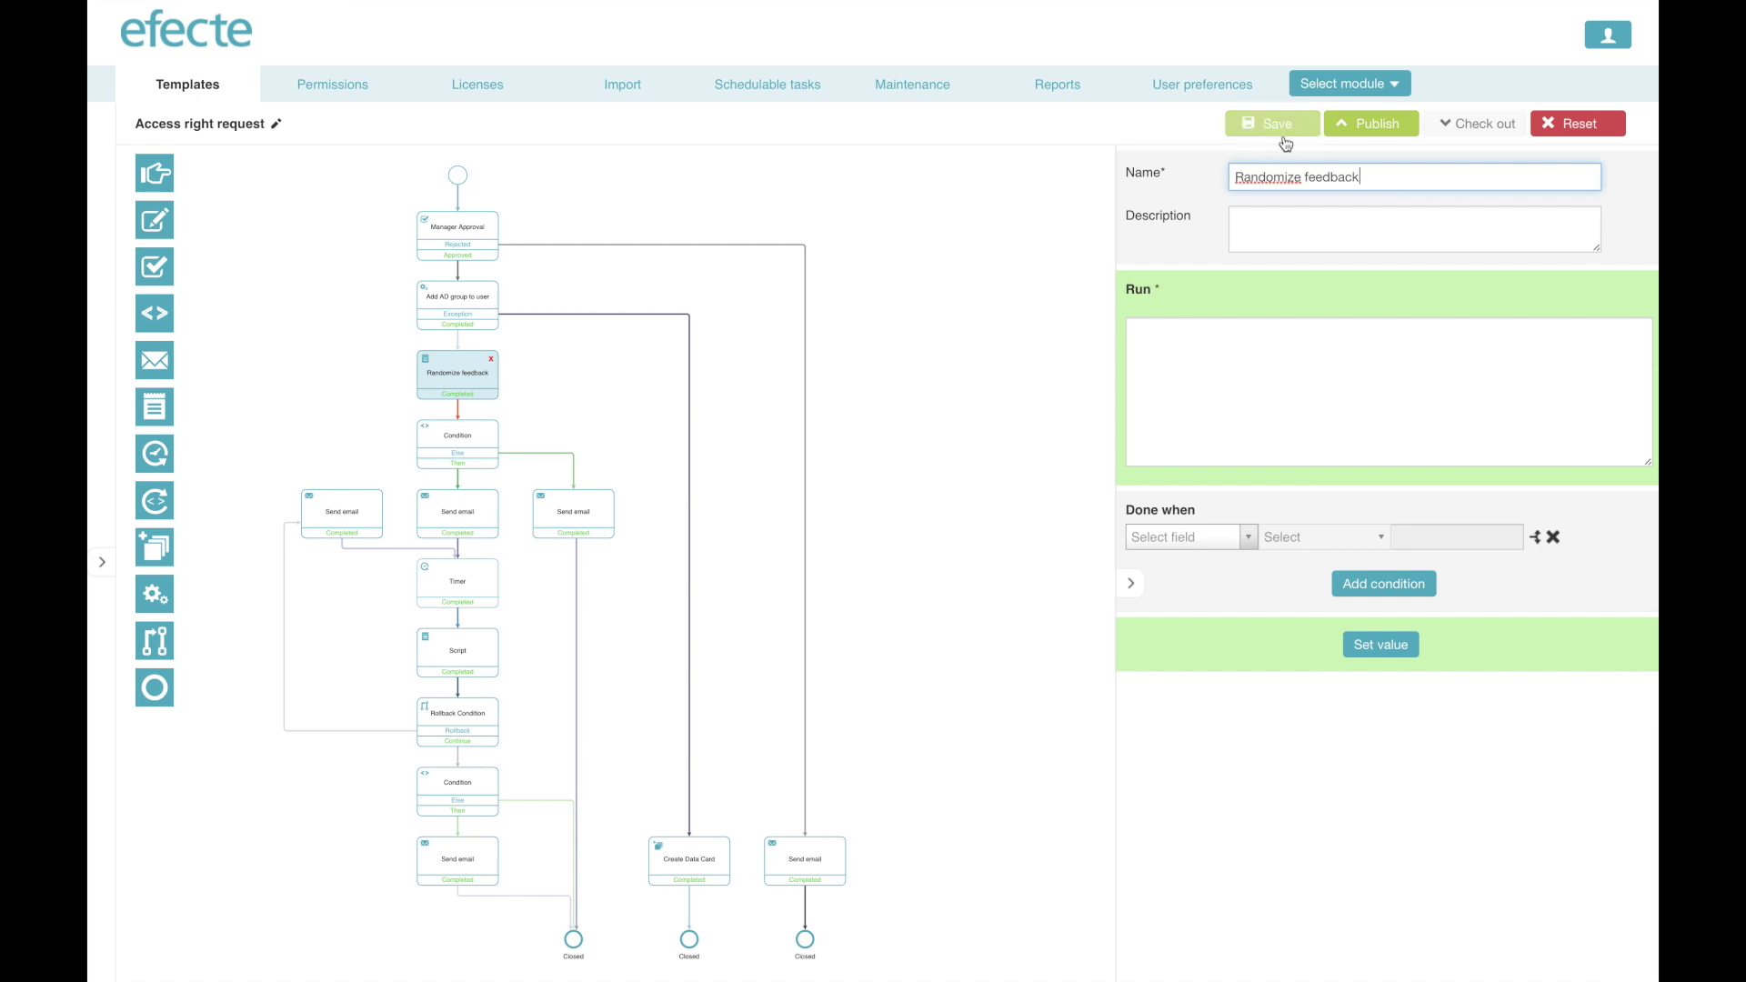
pyautogui.rightClick(1276, 176)
pyautogui.click(1301, 187)
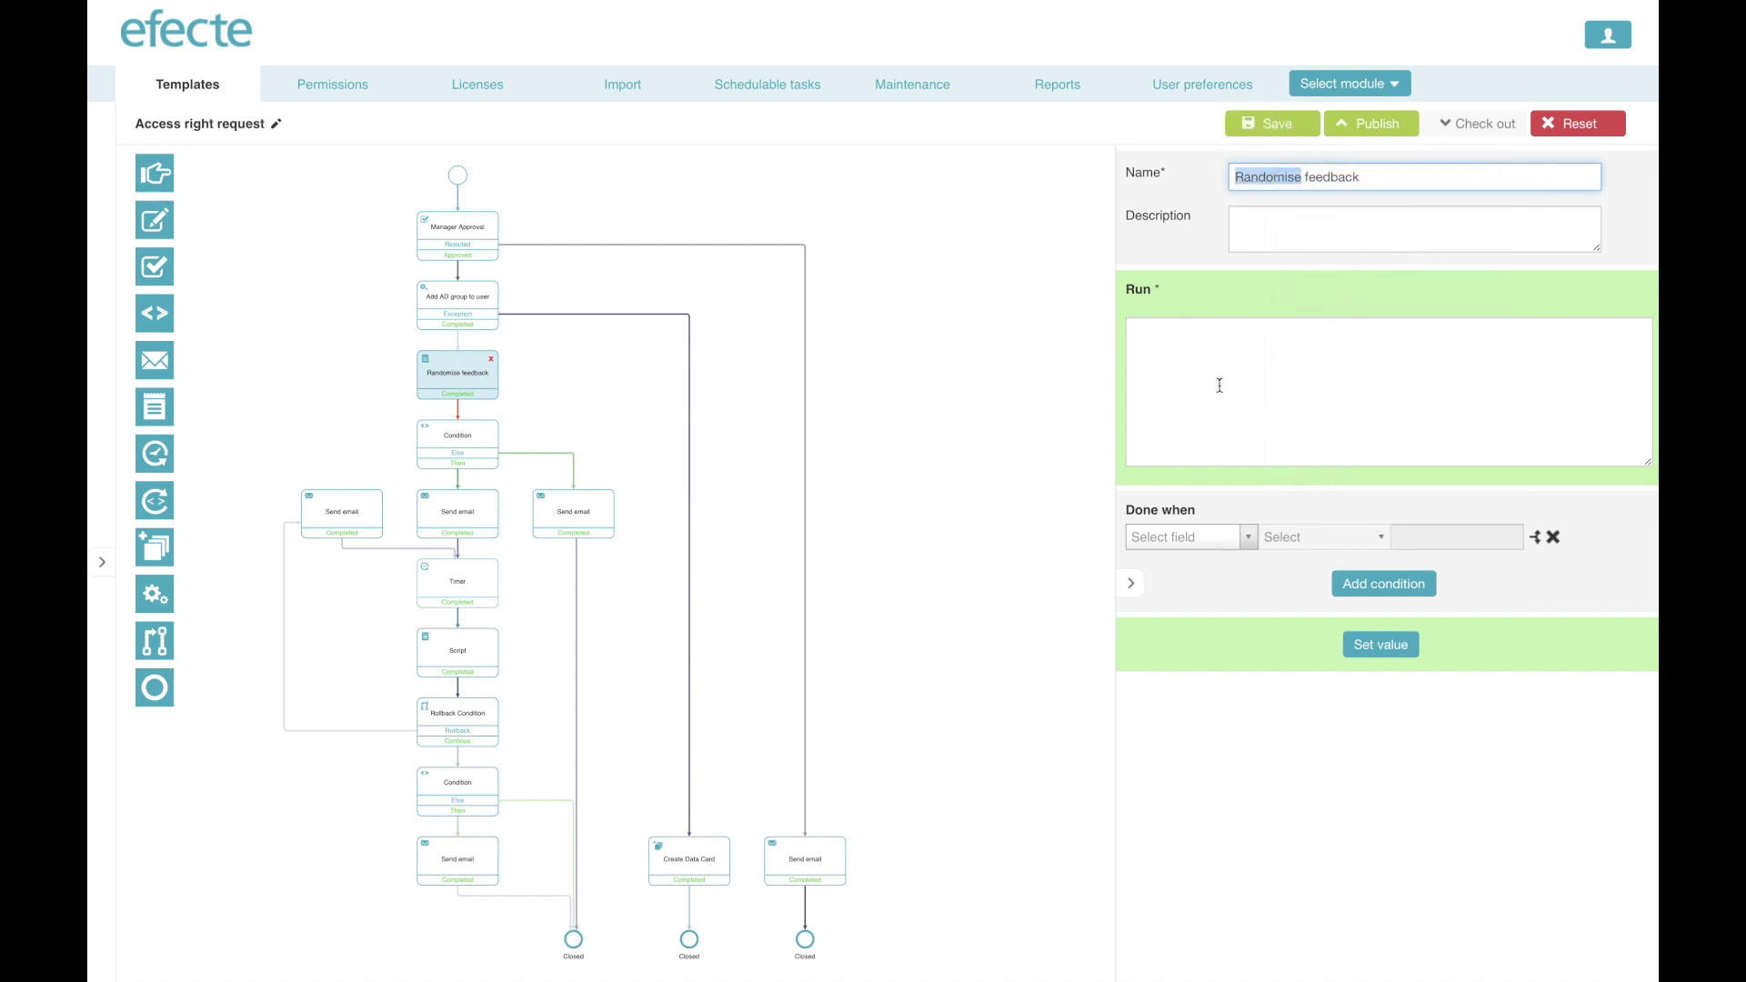
# Make the step finish when Status equals 05 - In implementation.
pyautogui.click(1248, 539)
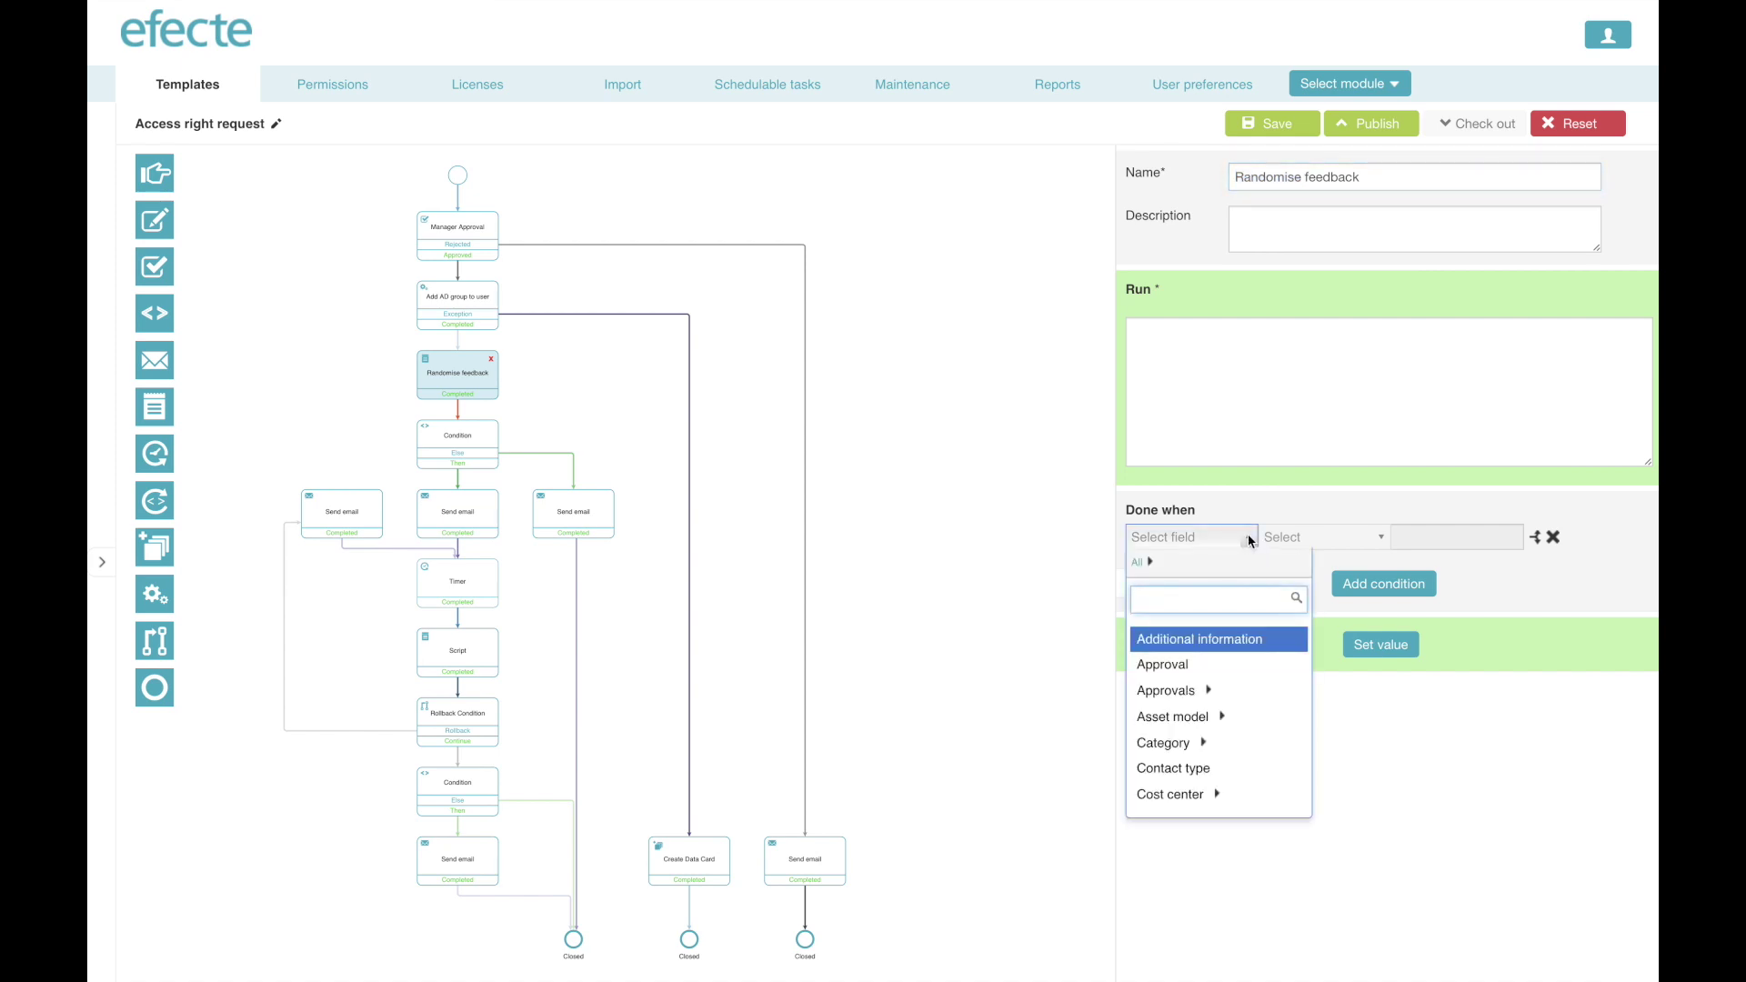
pyautogui.write('st')
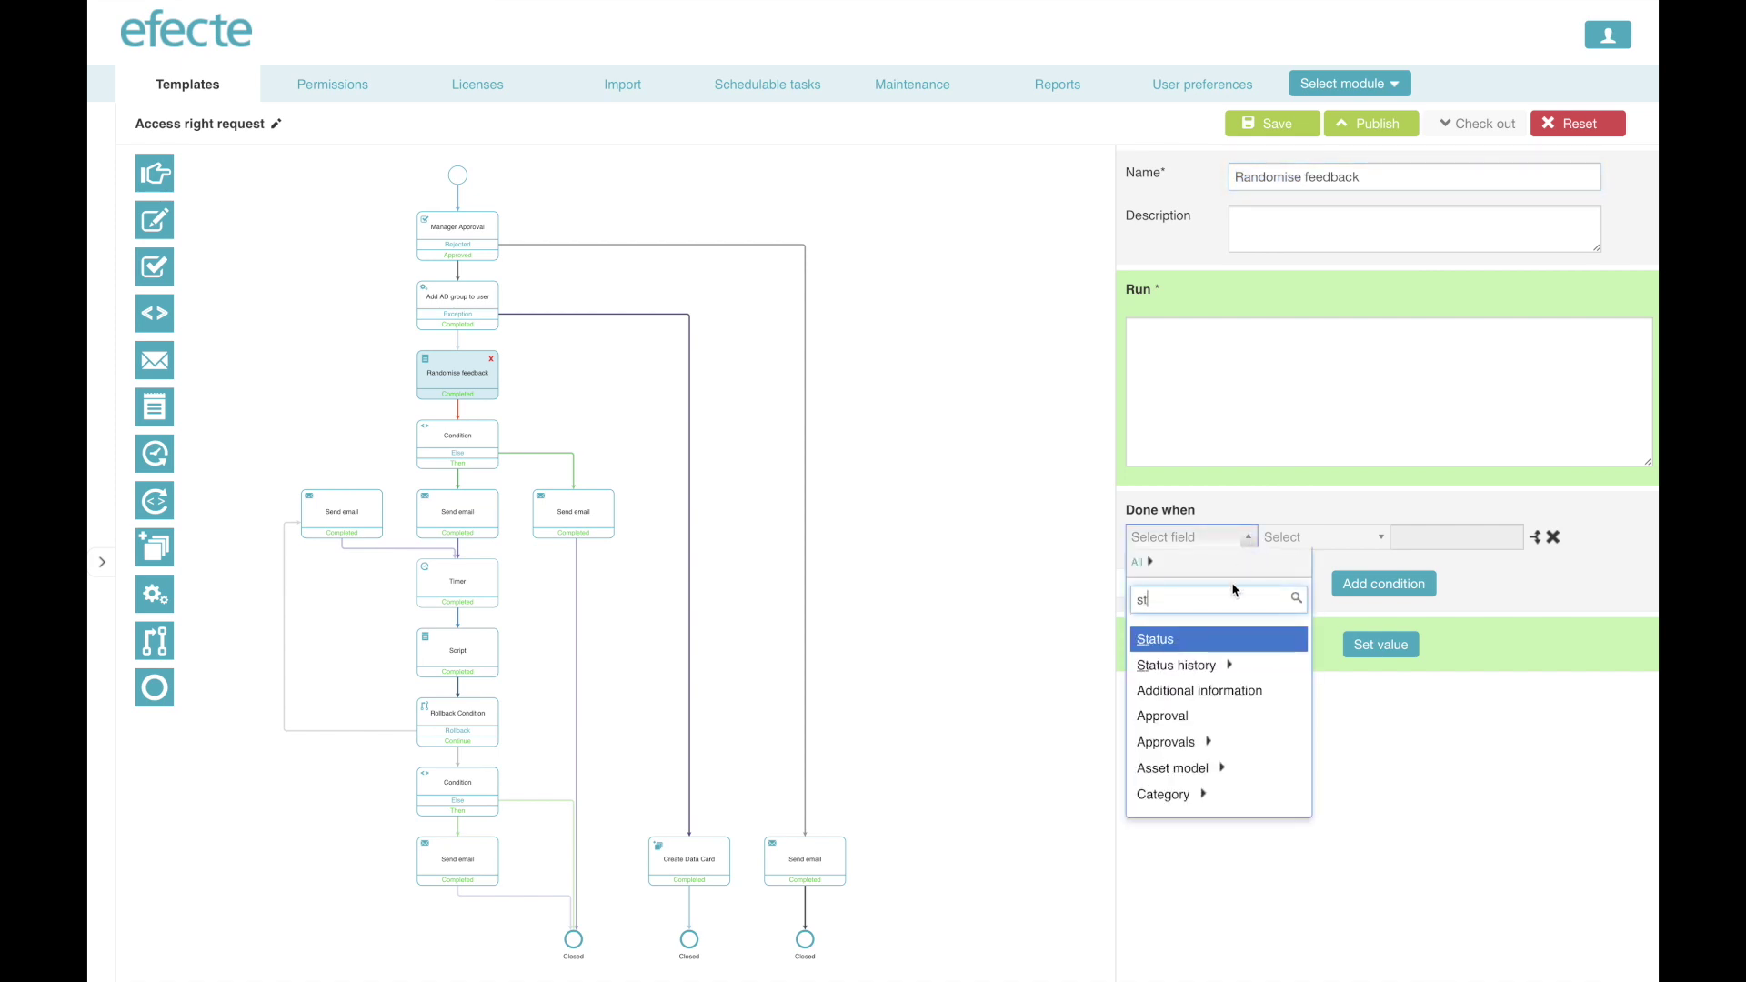
pyautogui.click(1173, 640)
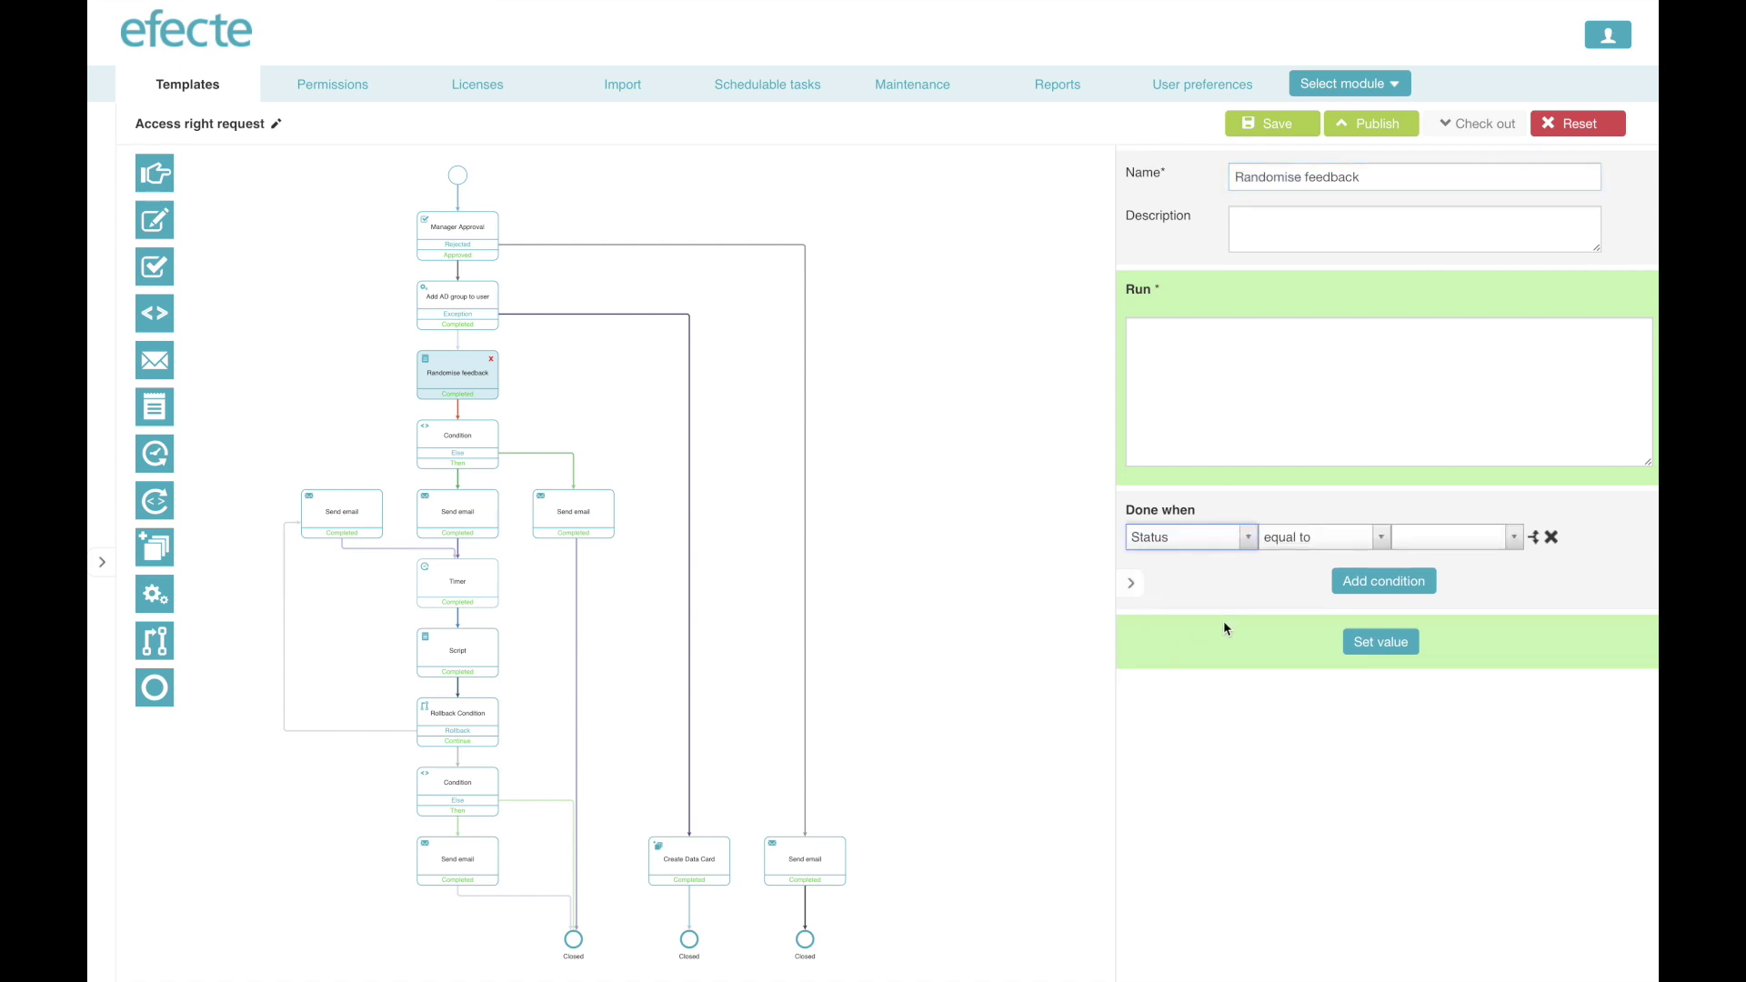
pyautogui.click(1487, 544)
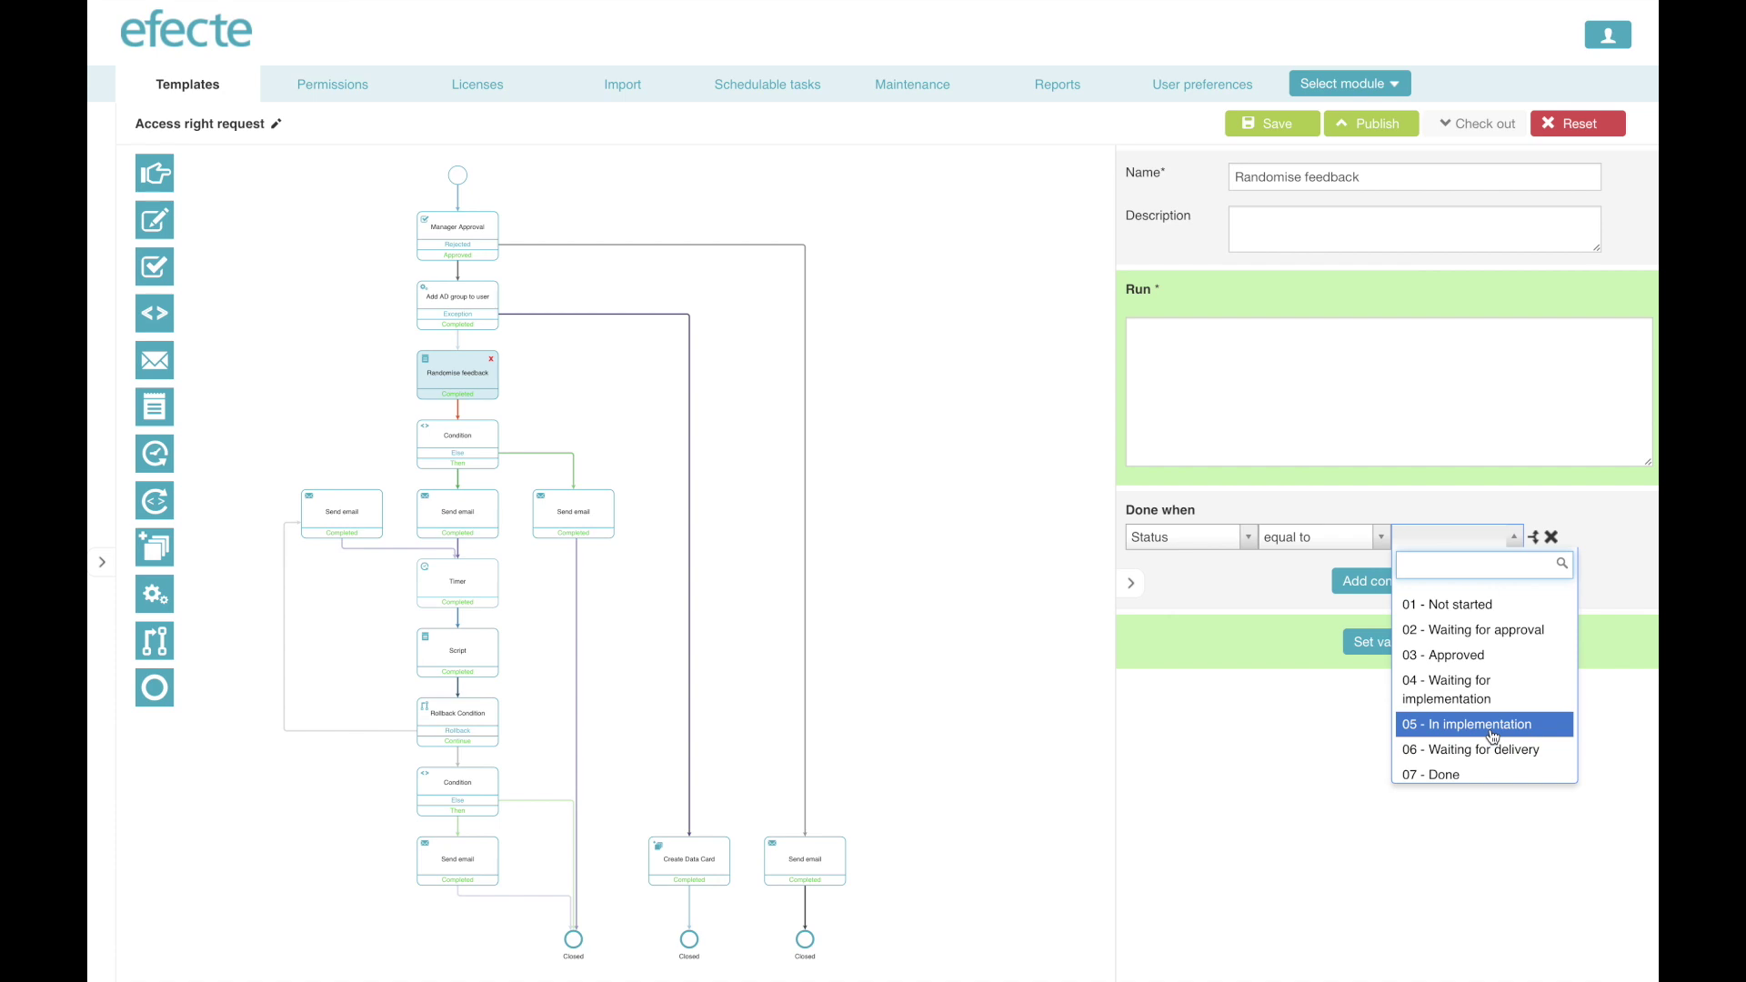
pyautogui.click(1492, 725)
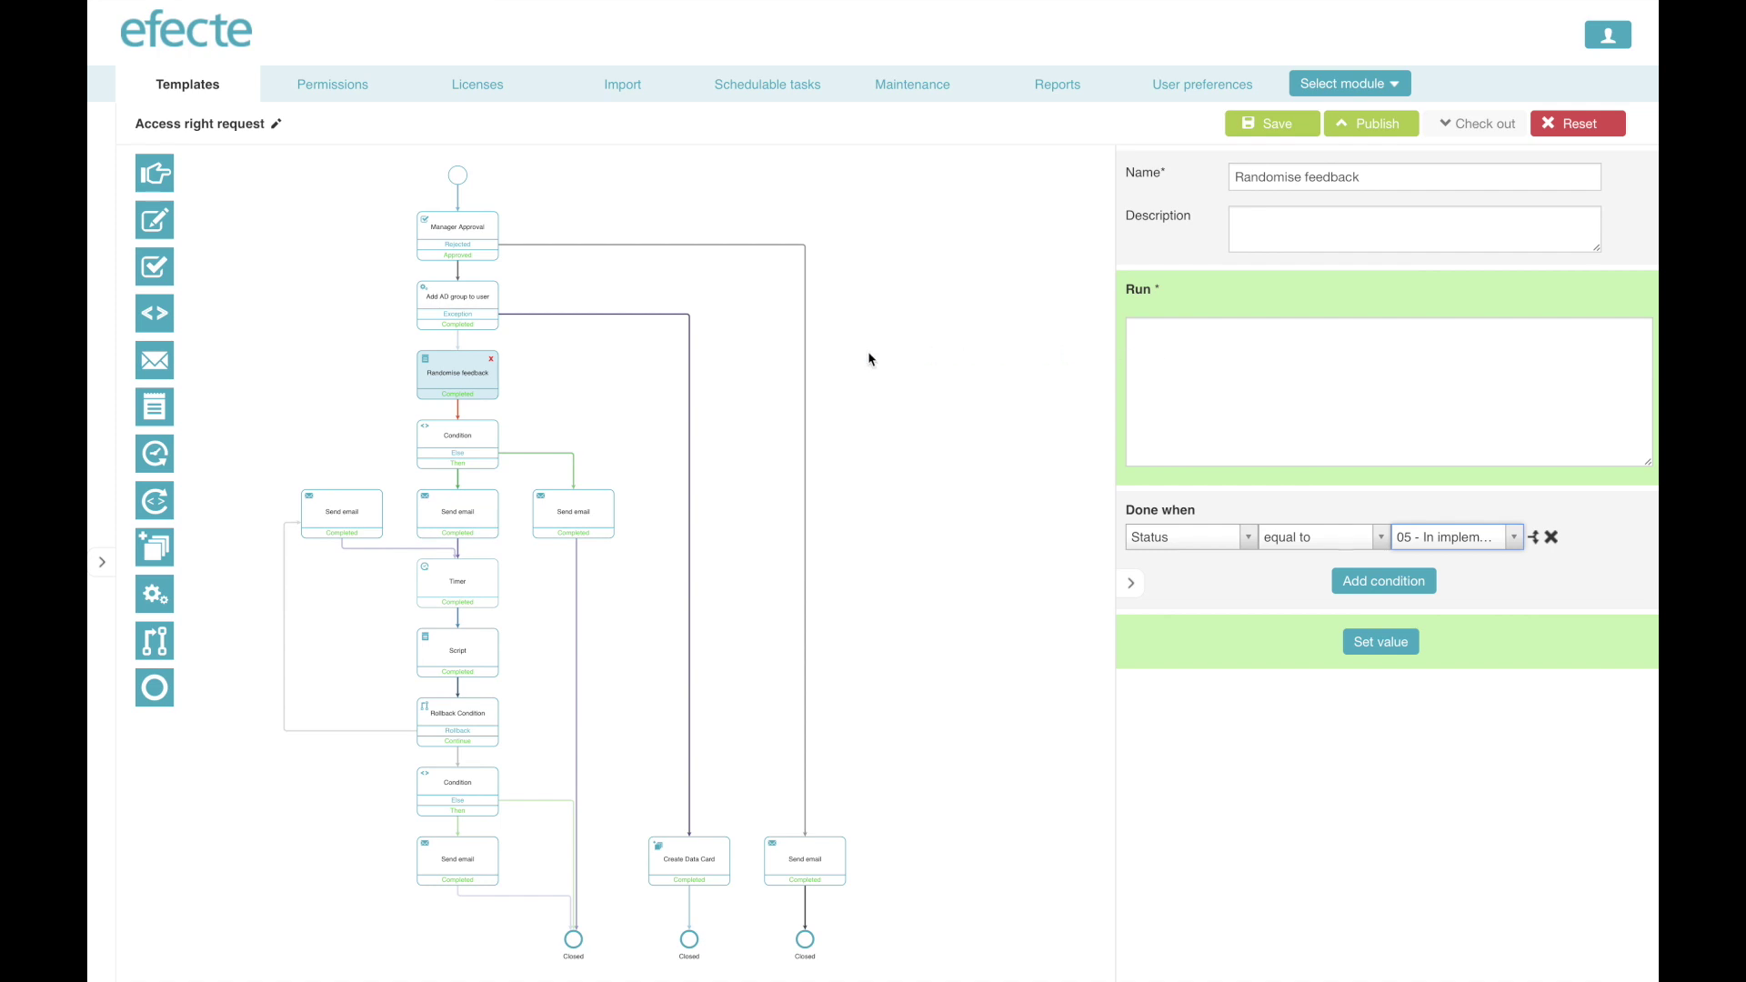
pyautogui.click(491, 360)
# Delete the Randomise feedback step and start a Workflow > Import node.
pyautogui.click(962, 222)
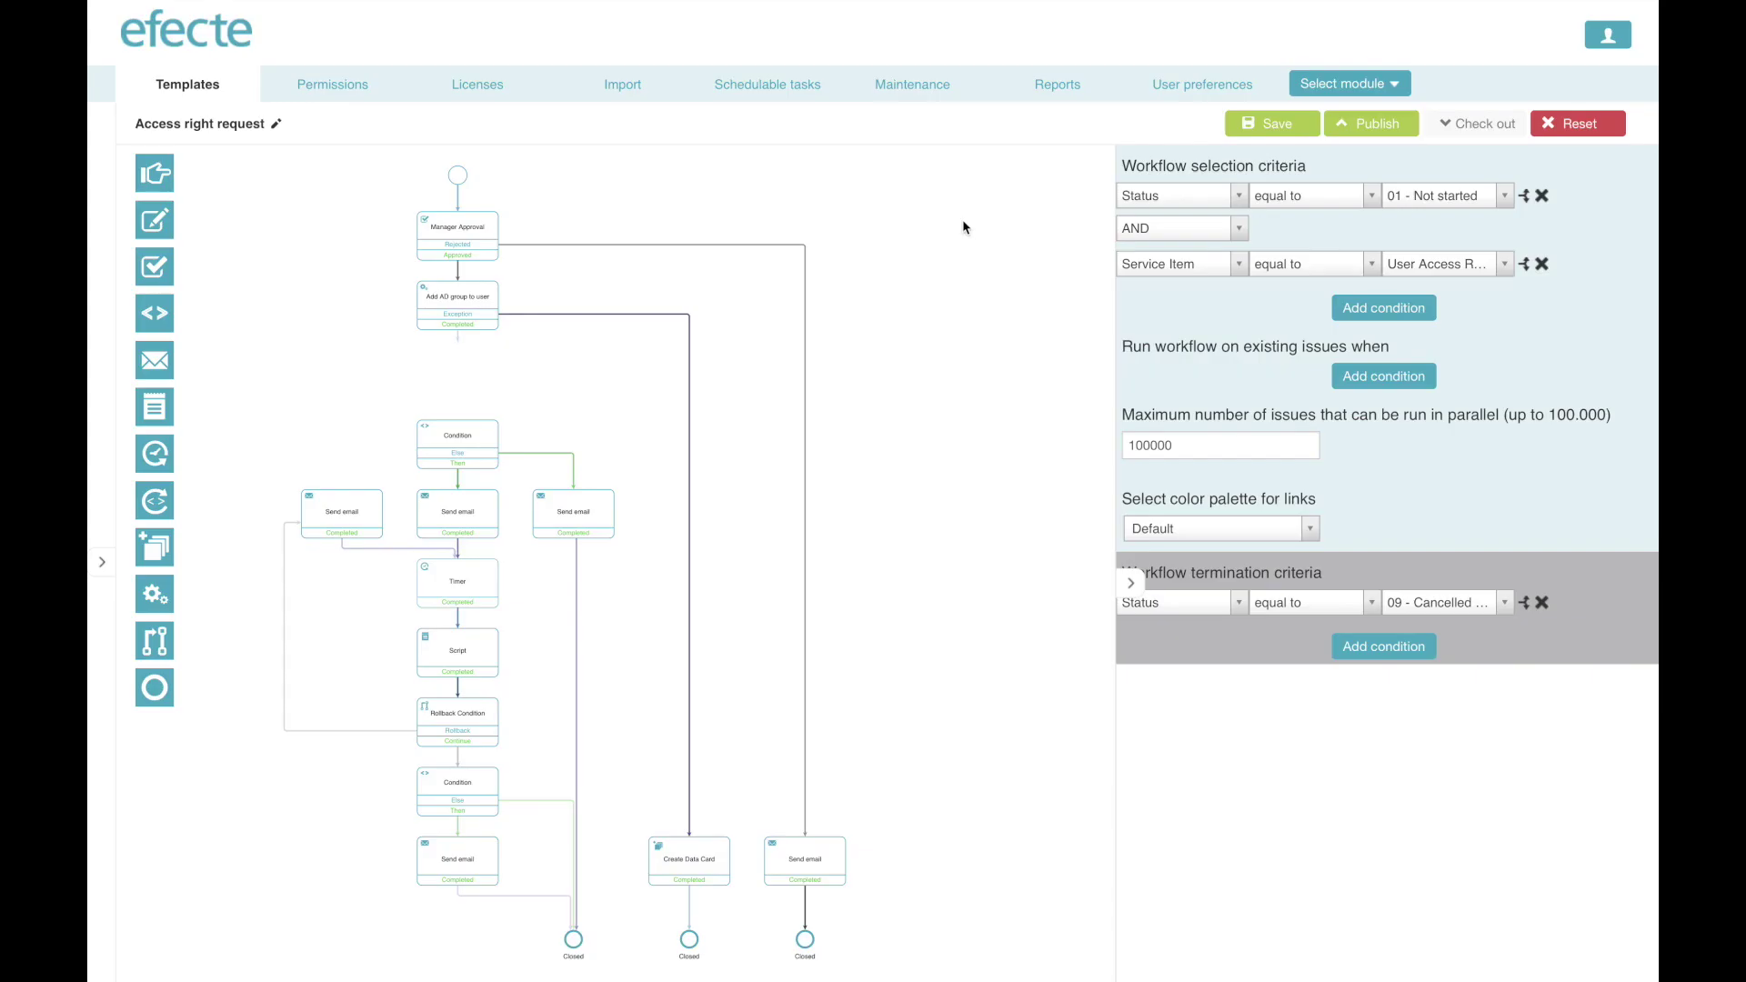
pyautogui.click(105, 564)
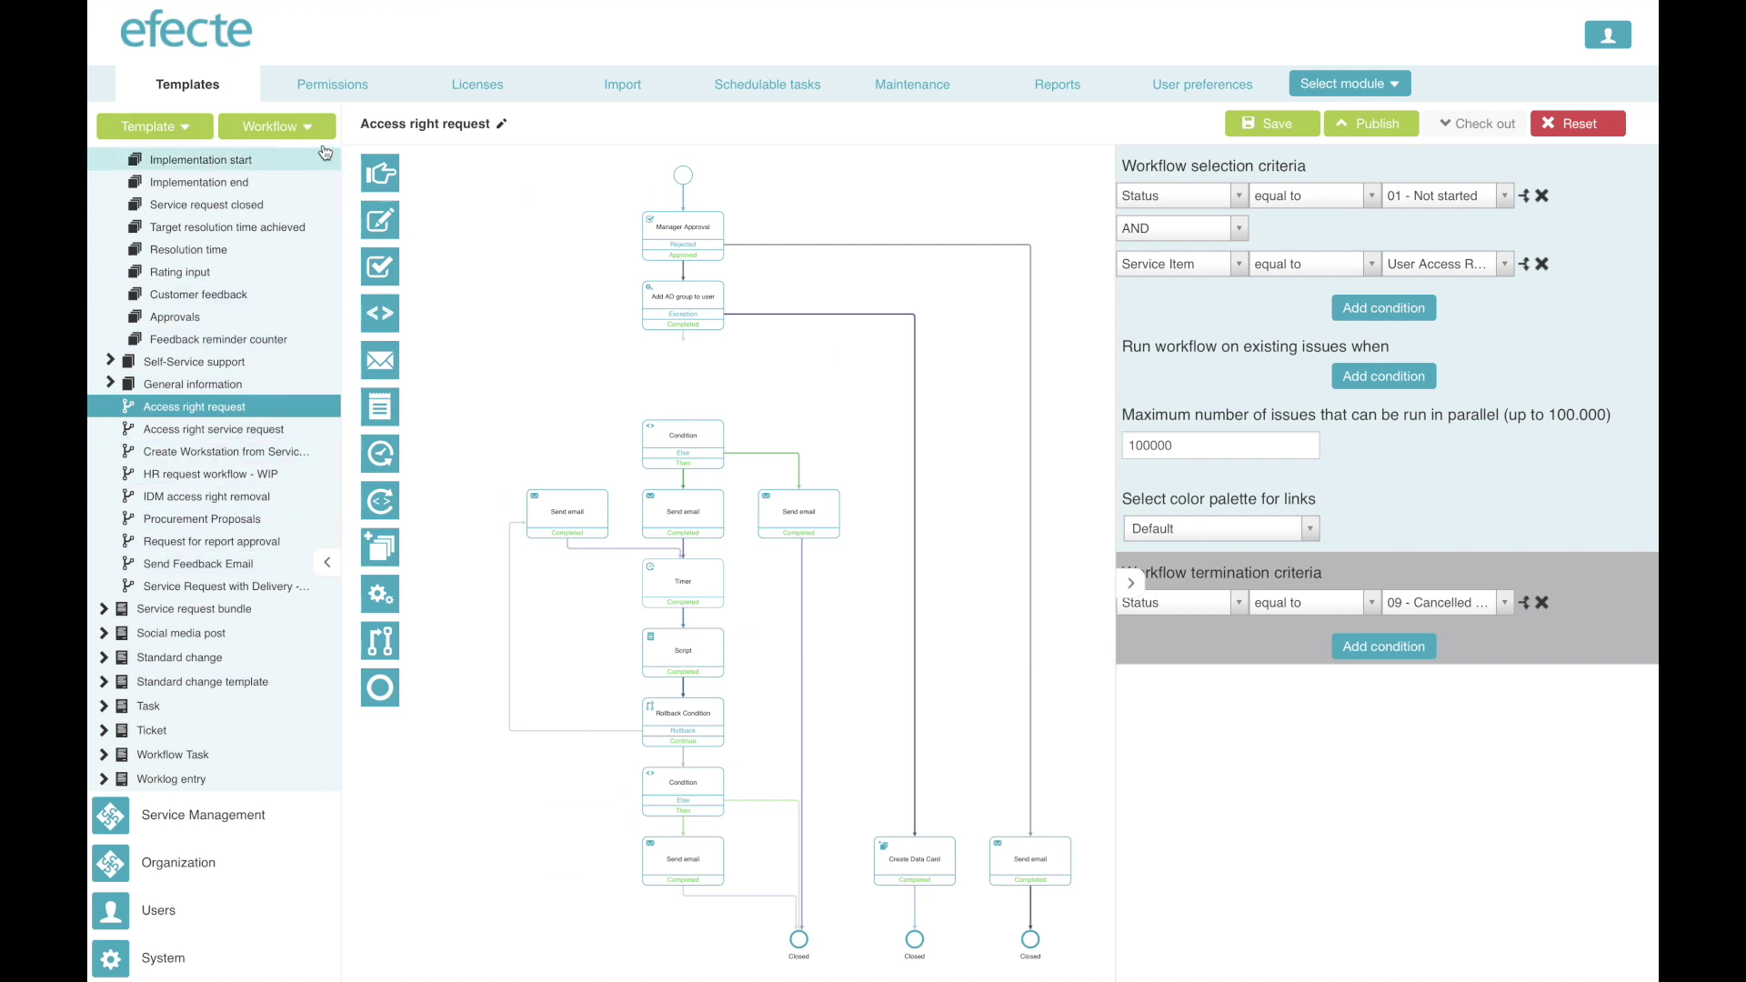
pyautogui.click(309, 129)
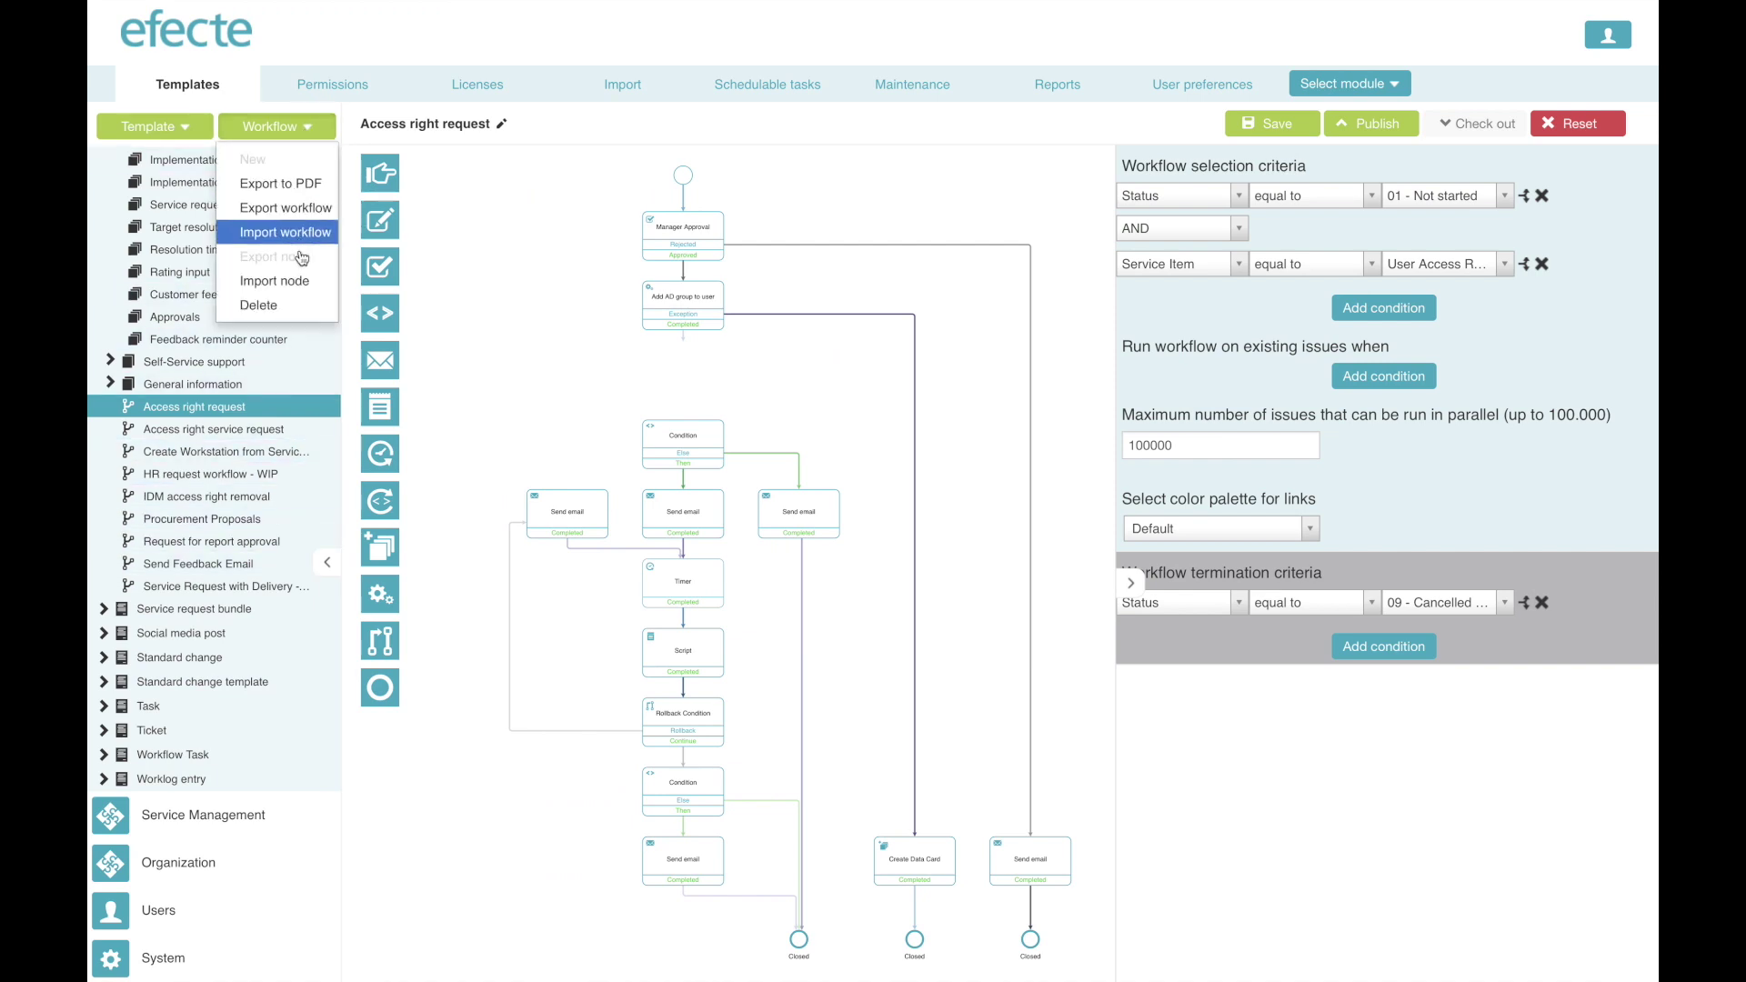
pyautogui.click(298, 281)
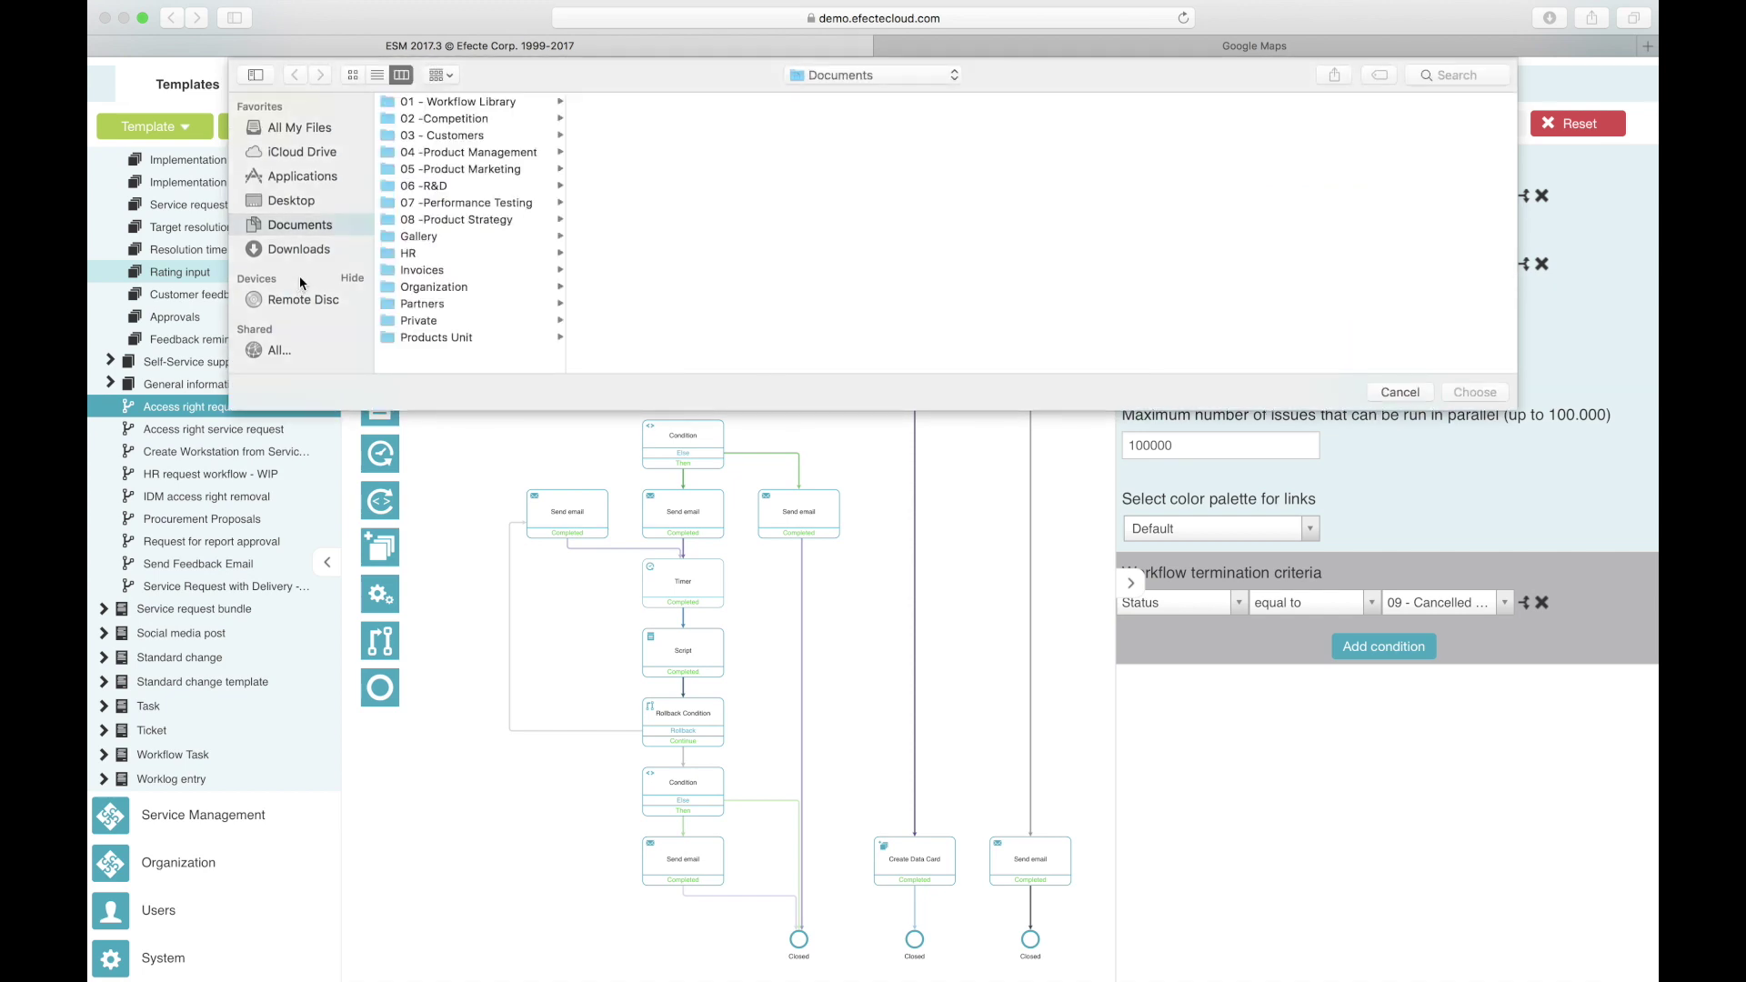
# Import Script_Randomize_feedback_requests.xml from the 01 - Workflow Library folder.
pyautogui.click(497, 102)
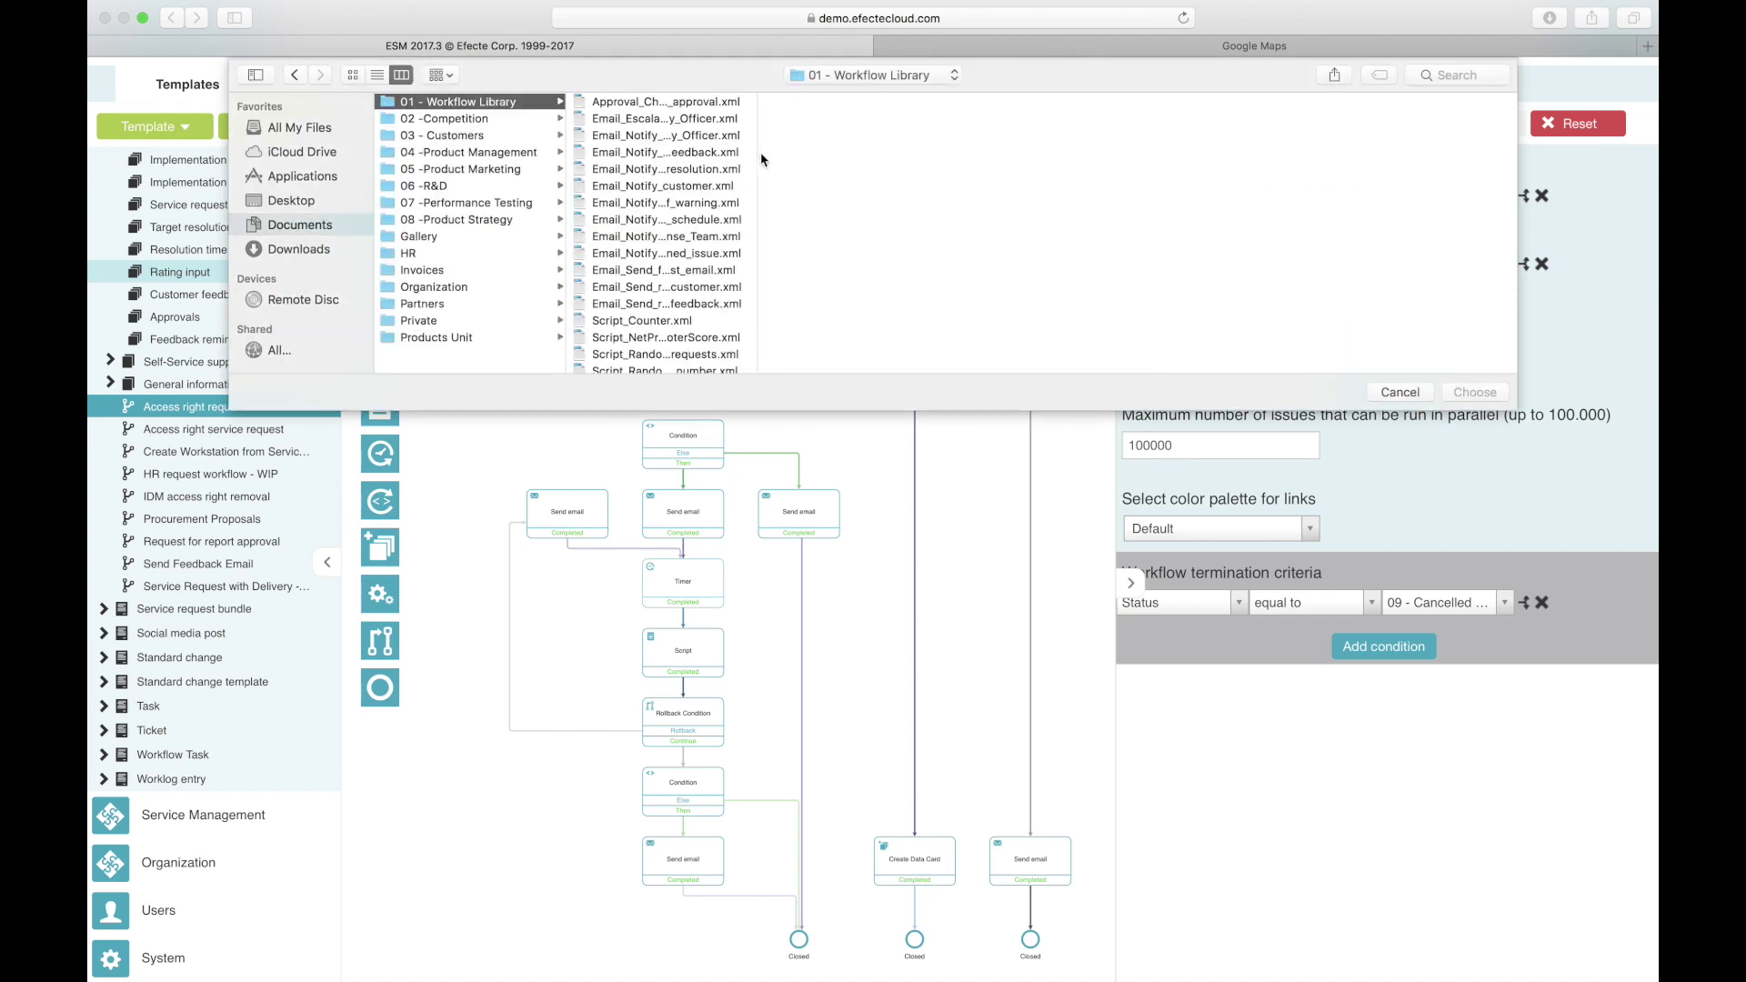
pyautogui.moveTo(759, 151); pyautogui.dragTo(993, 176)
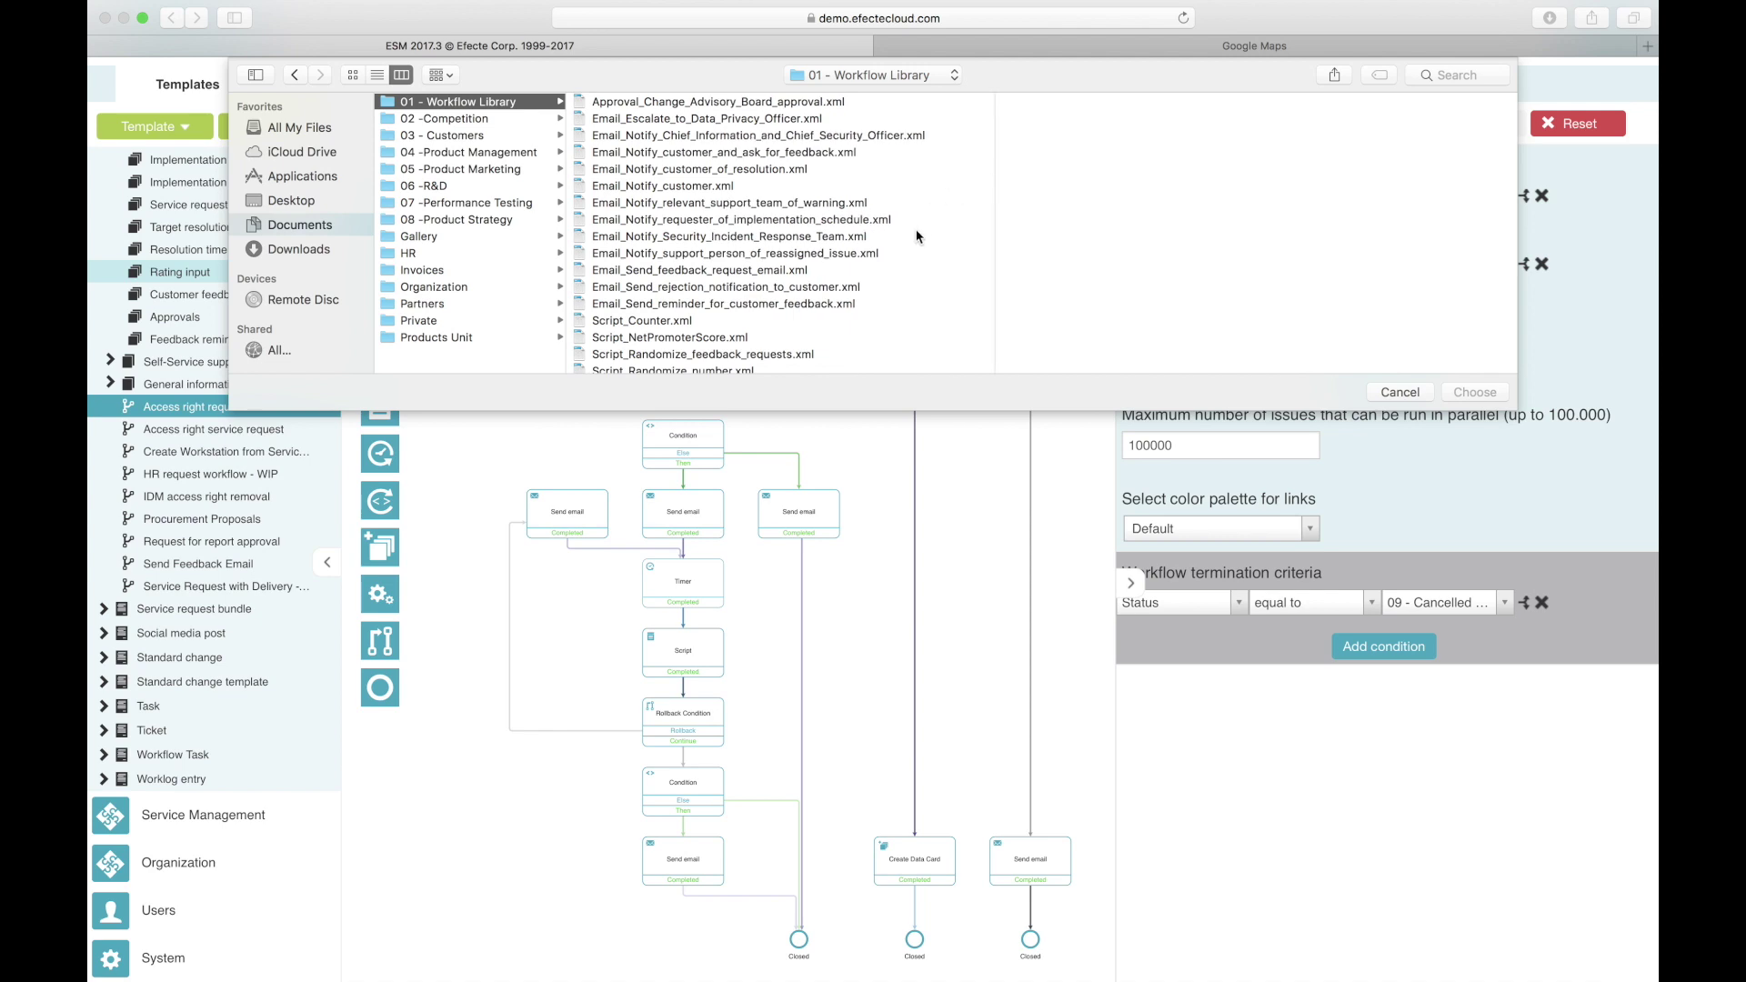
pyautogui.scroll(-1, 887, 287)
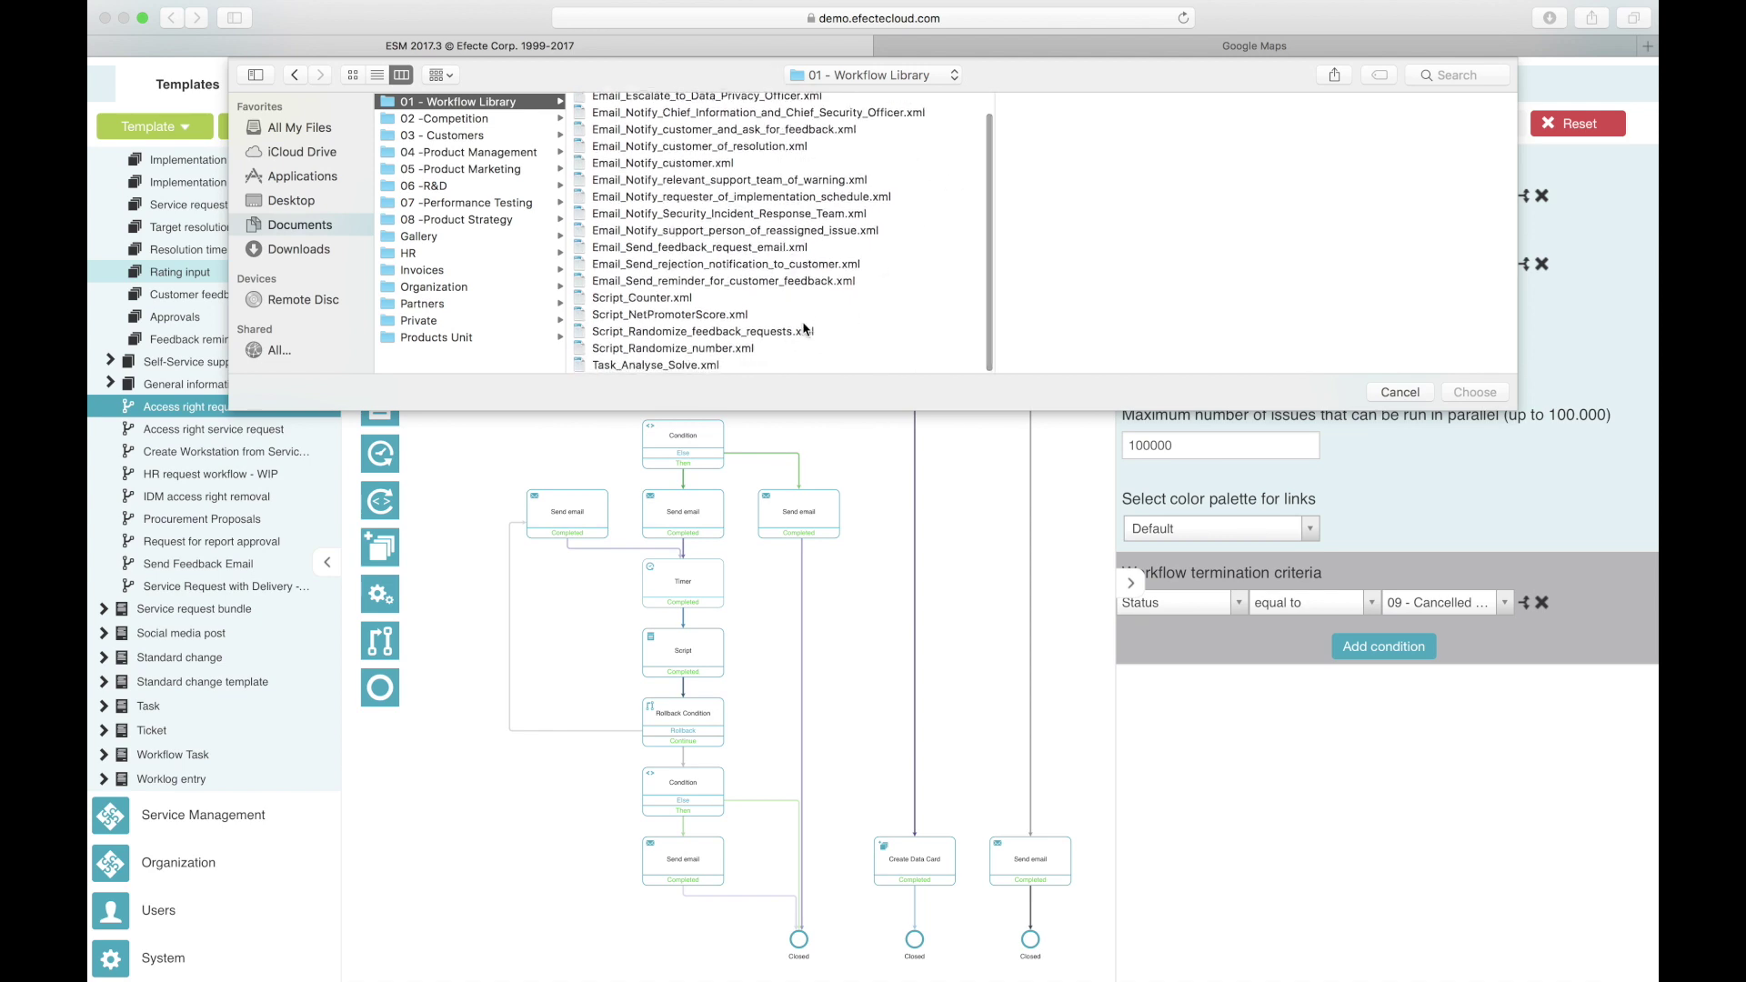
pyautogui.doubleClick(725, 333)
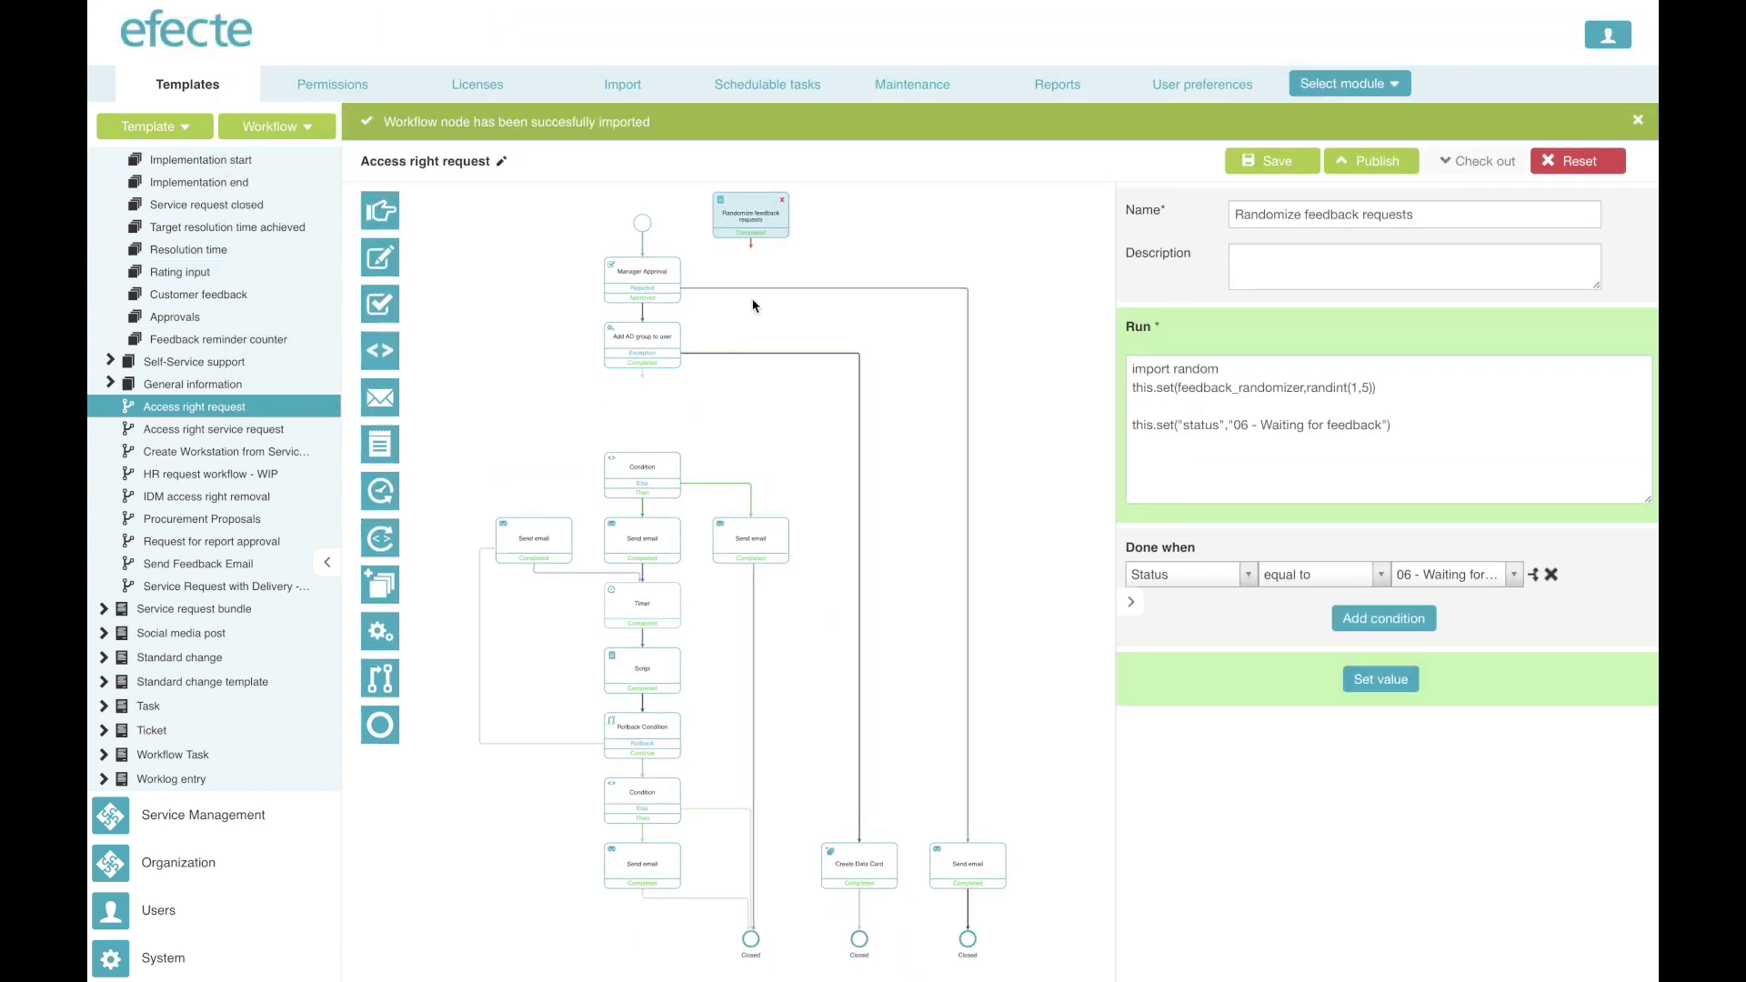
# Place the imported script node below Add AD group to user and link its output to Condition.
pyautogui.moveTo(717, 200); pyautogui.dragTo(645, 387)
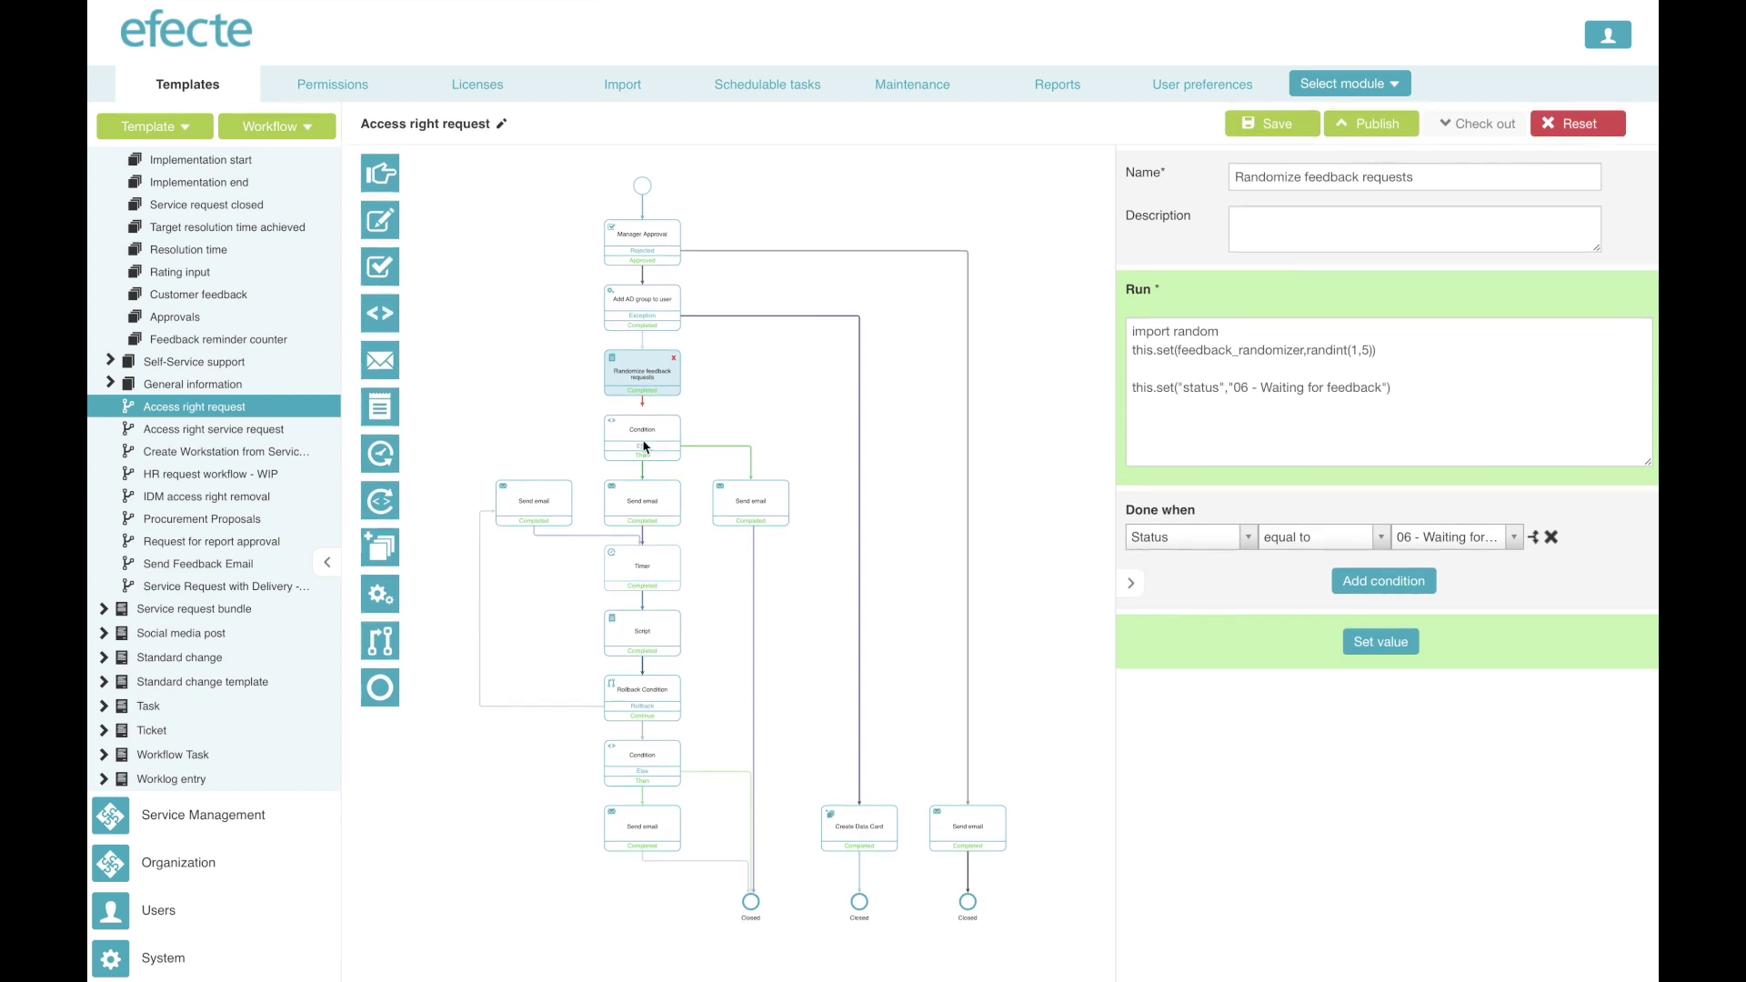
pyautogui.moveTo(643, 405); pyautogui.dragTo(642, 423)
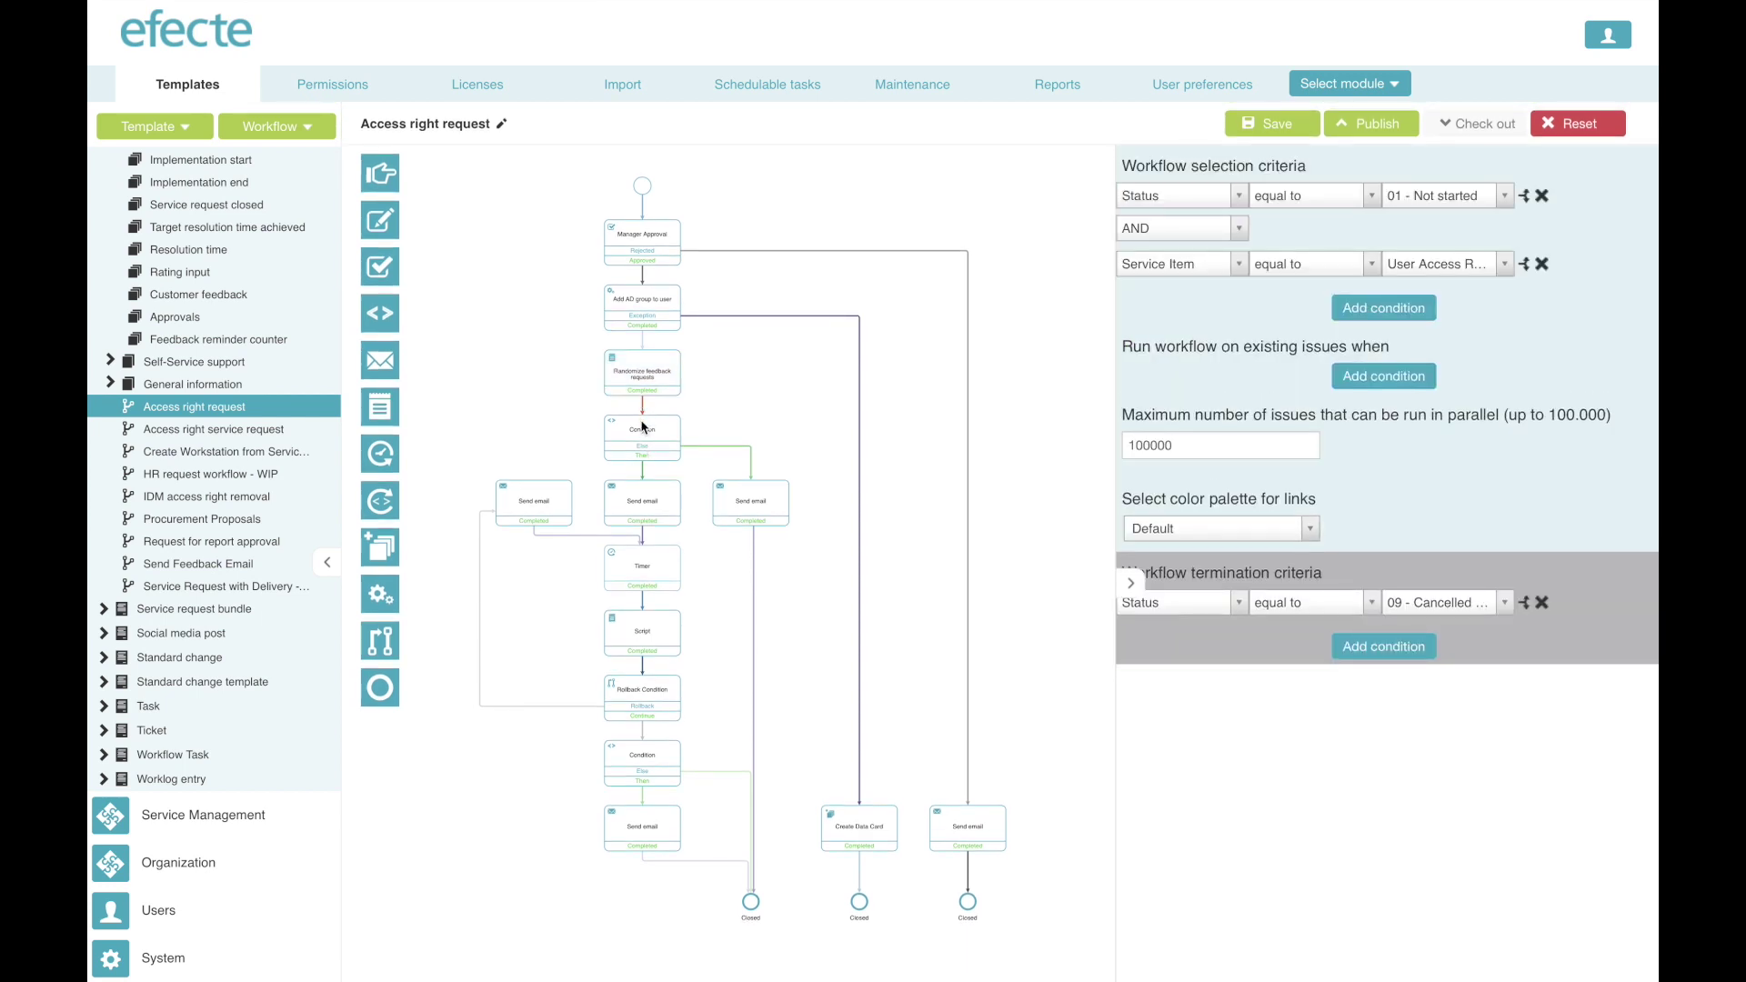
pyautogui.click(647, 376)
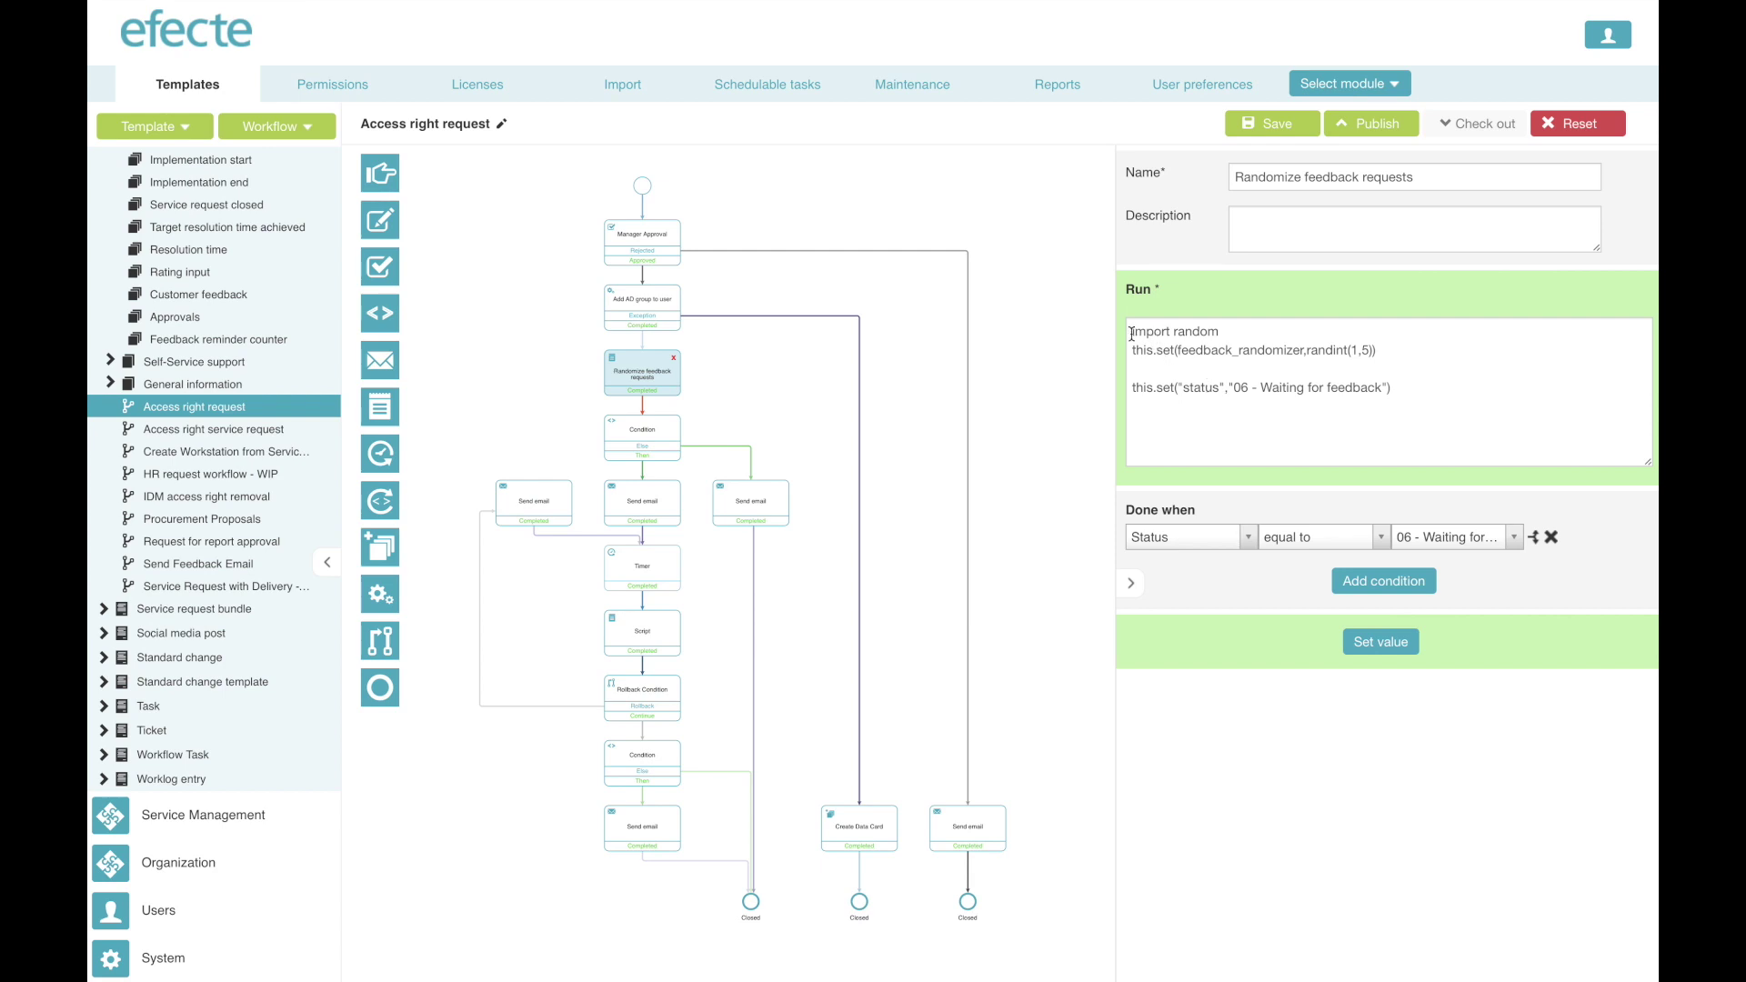
pyautogui.moveTo(1131, 334); pyautogui.dragTo(1419, 402)
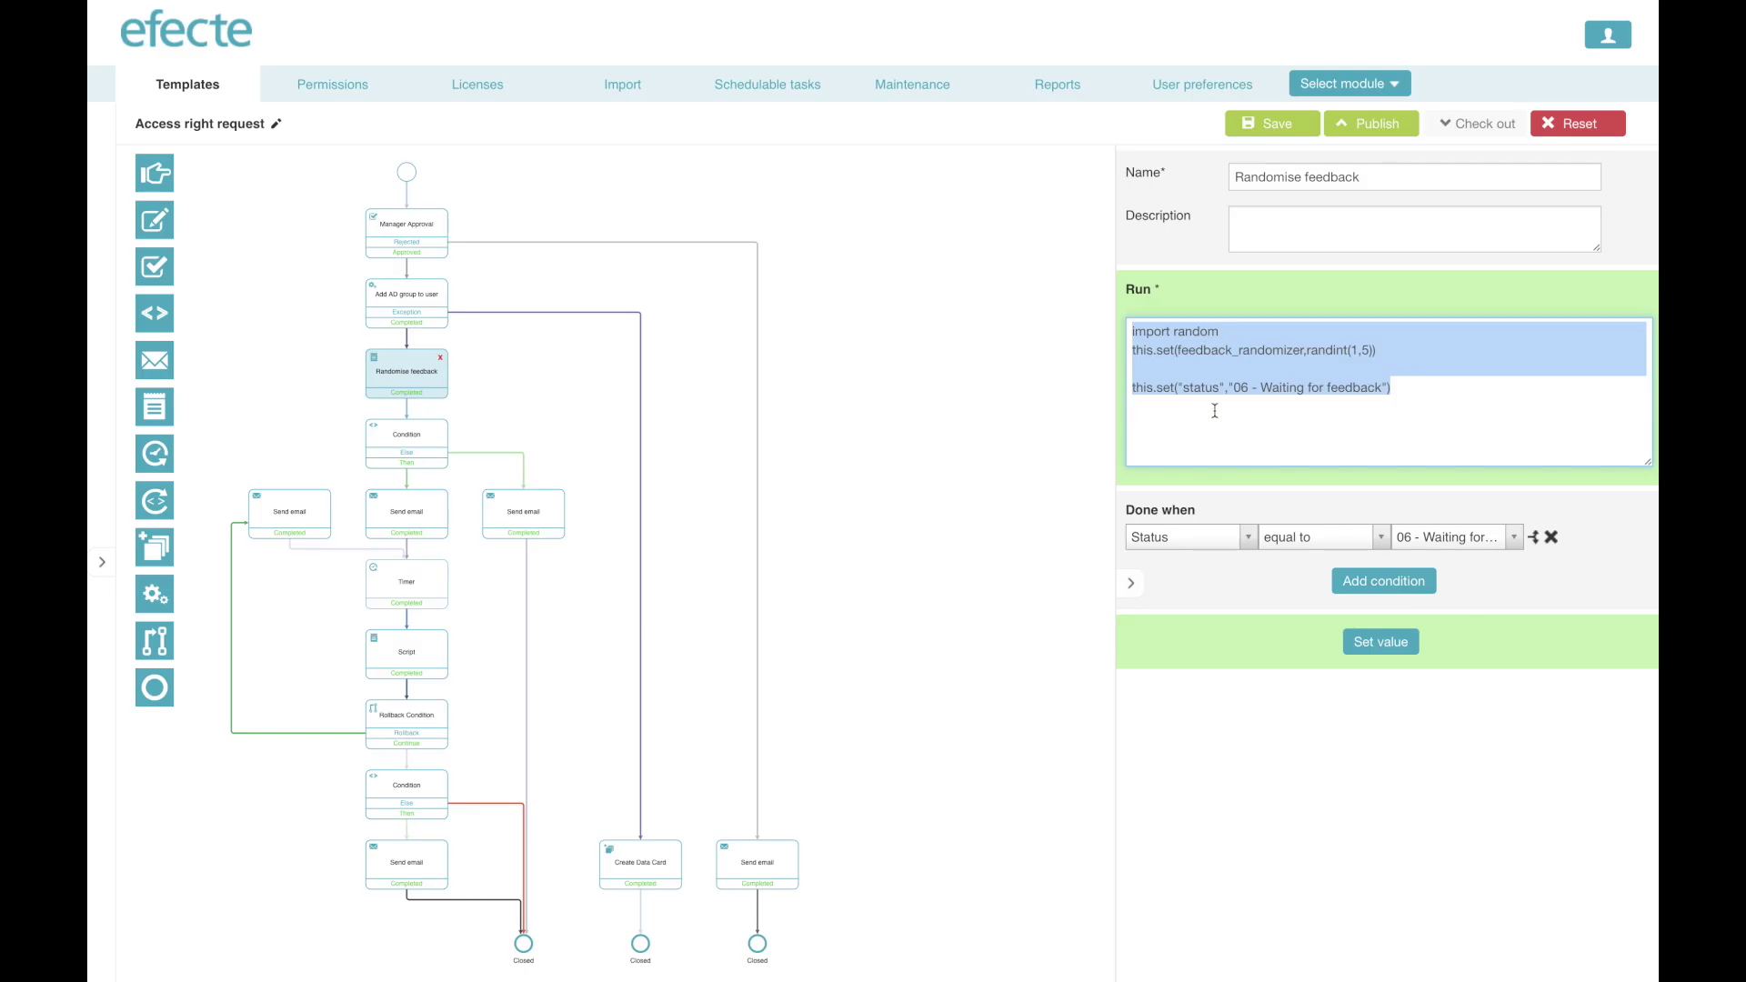
pyautogui.click(442, 445)
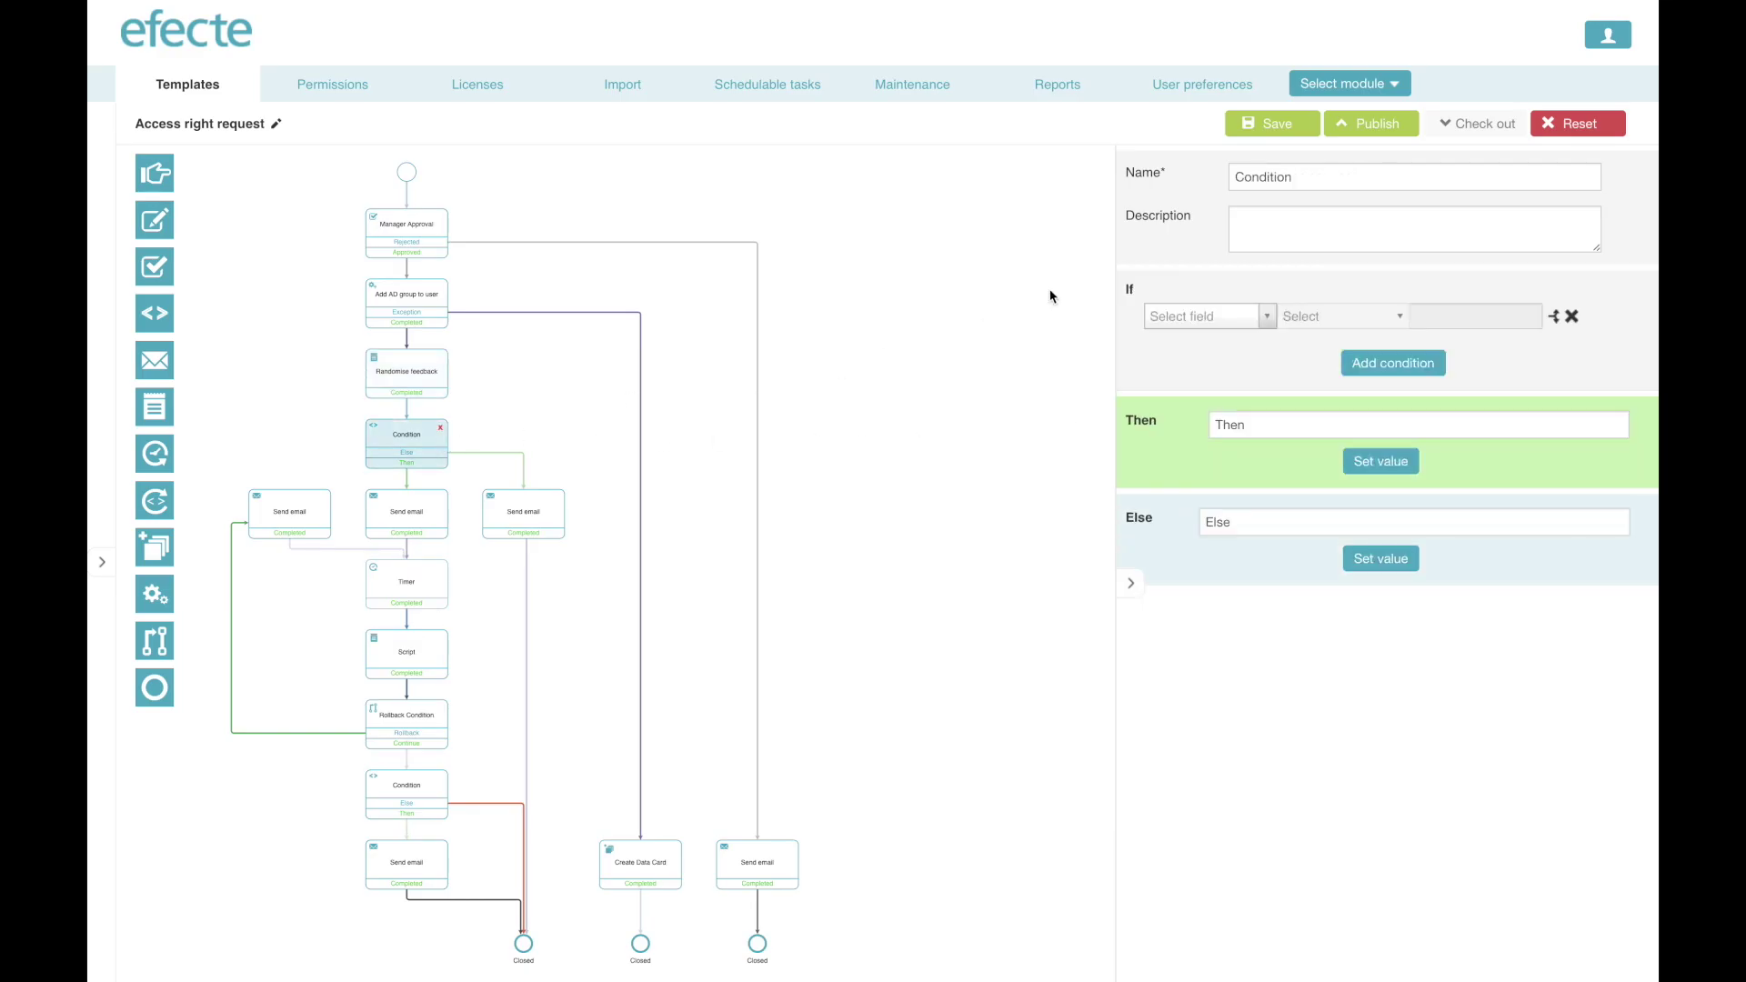
# Name the Condition 'Request feedback from every 5th customer' and test Random result equal to 5.
pyautogui.moveTo(1299, 179); pyautogui.dragTo(1225, 178)
pyautogui.write('R')
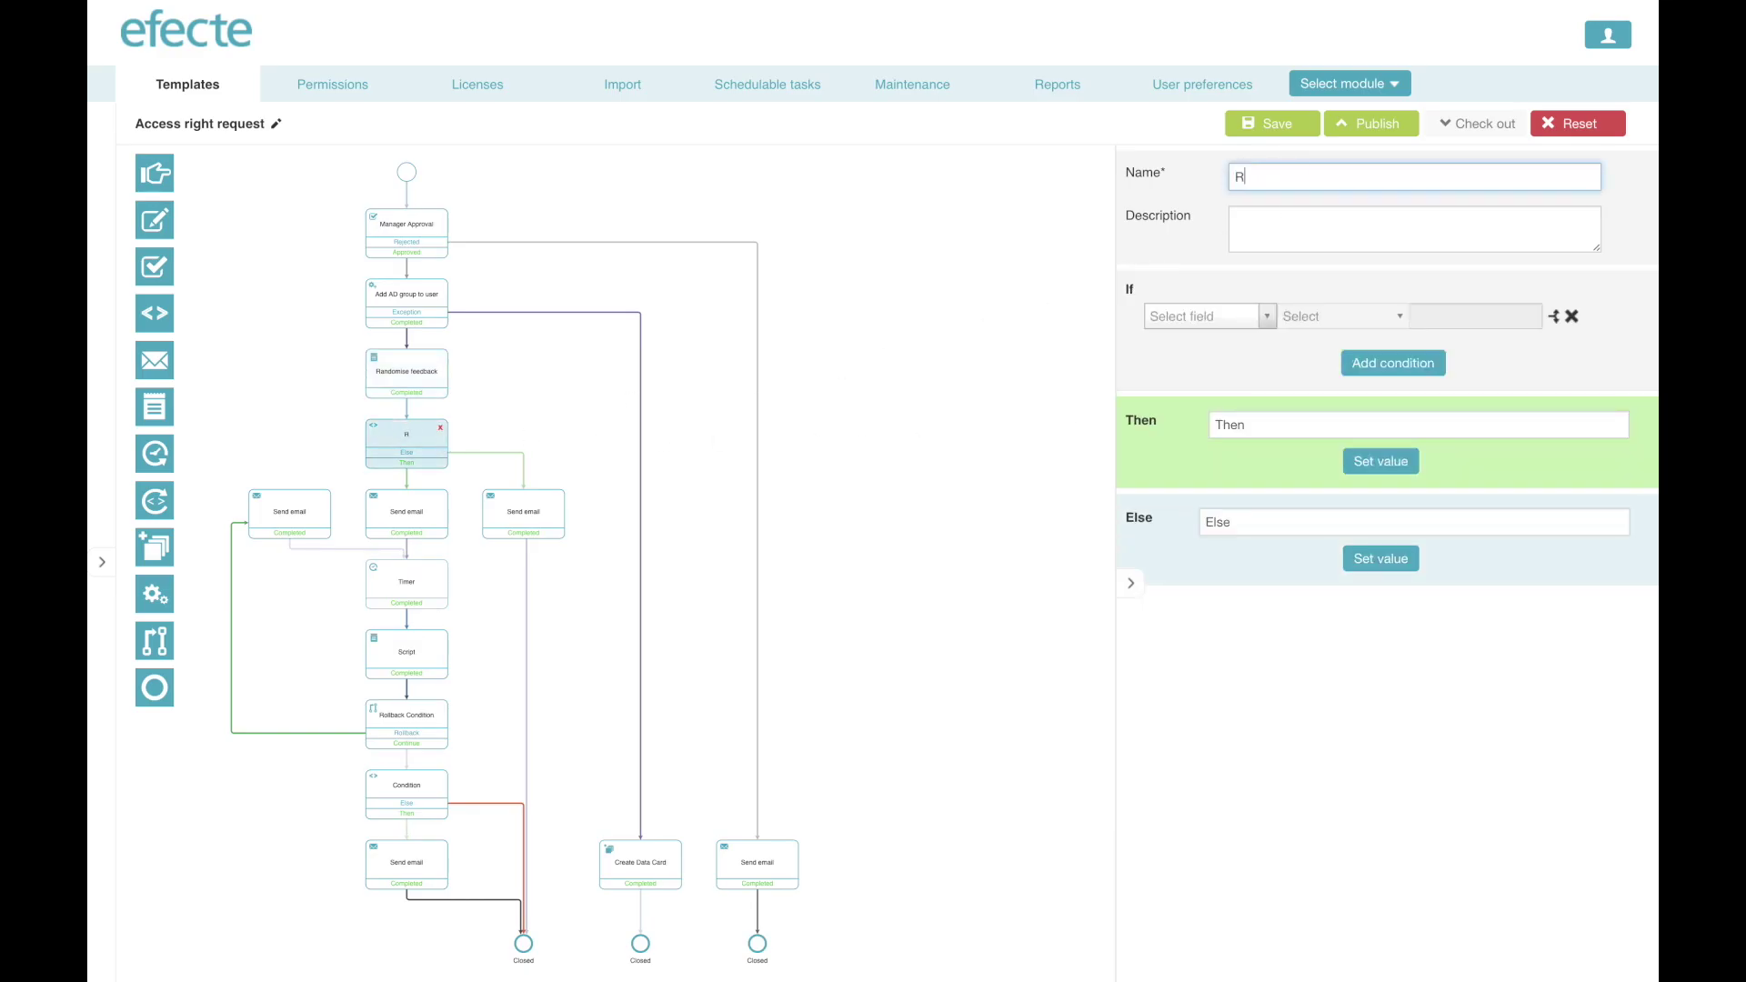
pyautogui.write('equest feedback from every 5th customer')
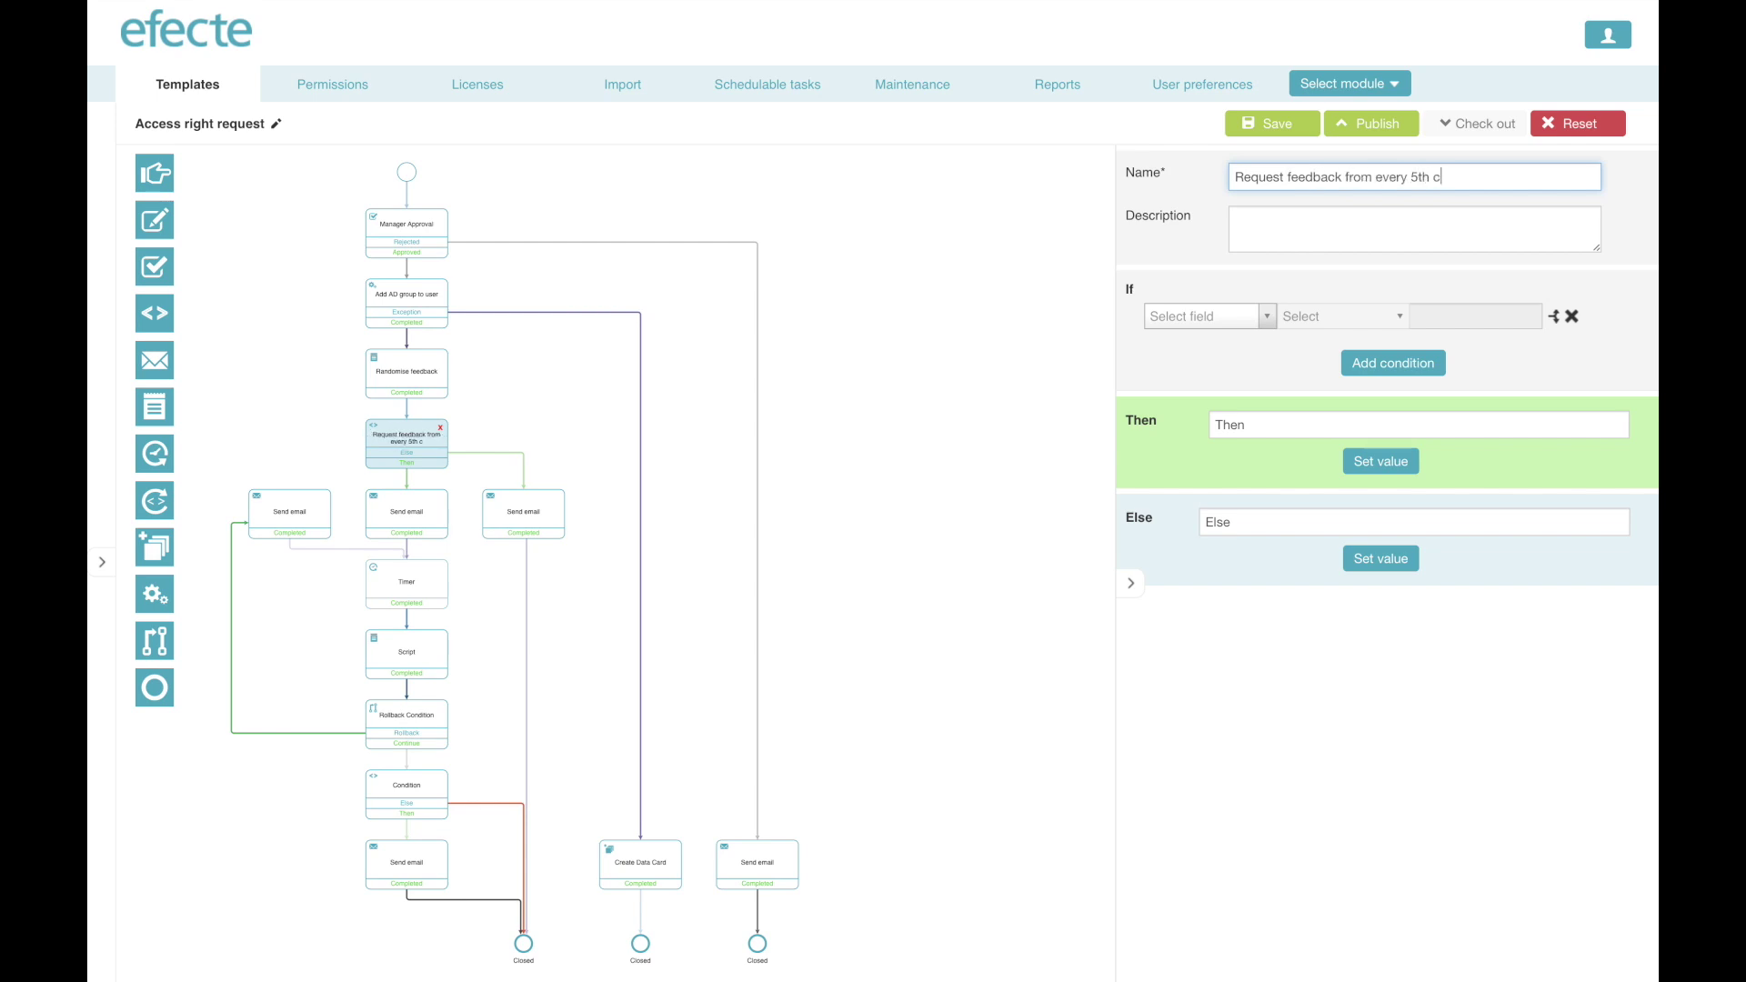
pyautogui.click(1267, 316)
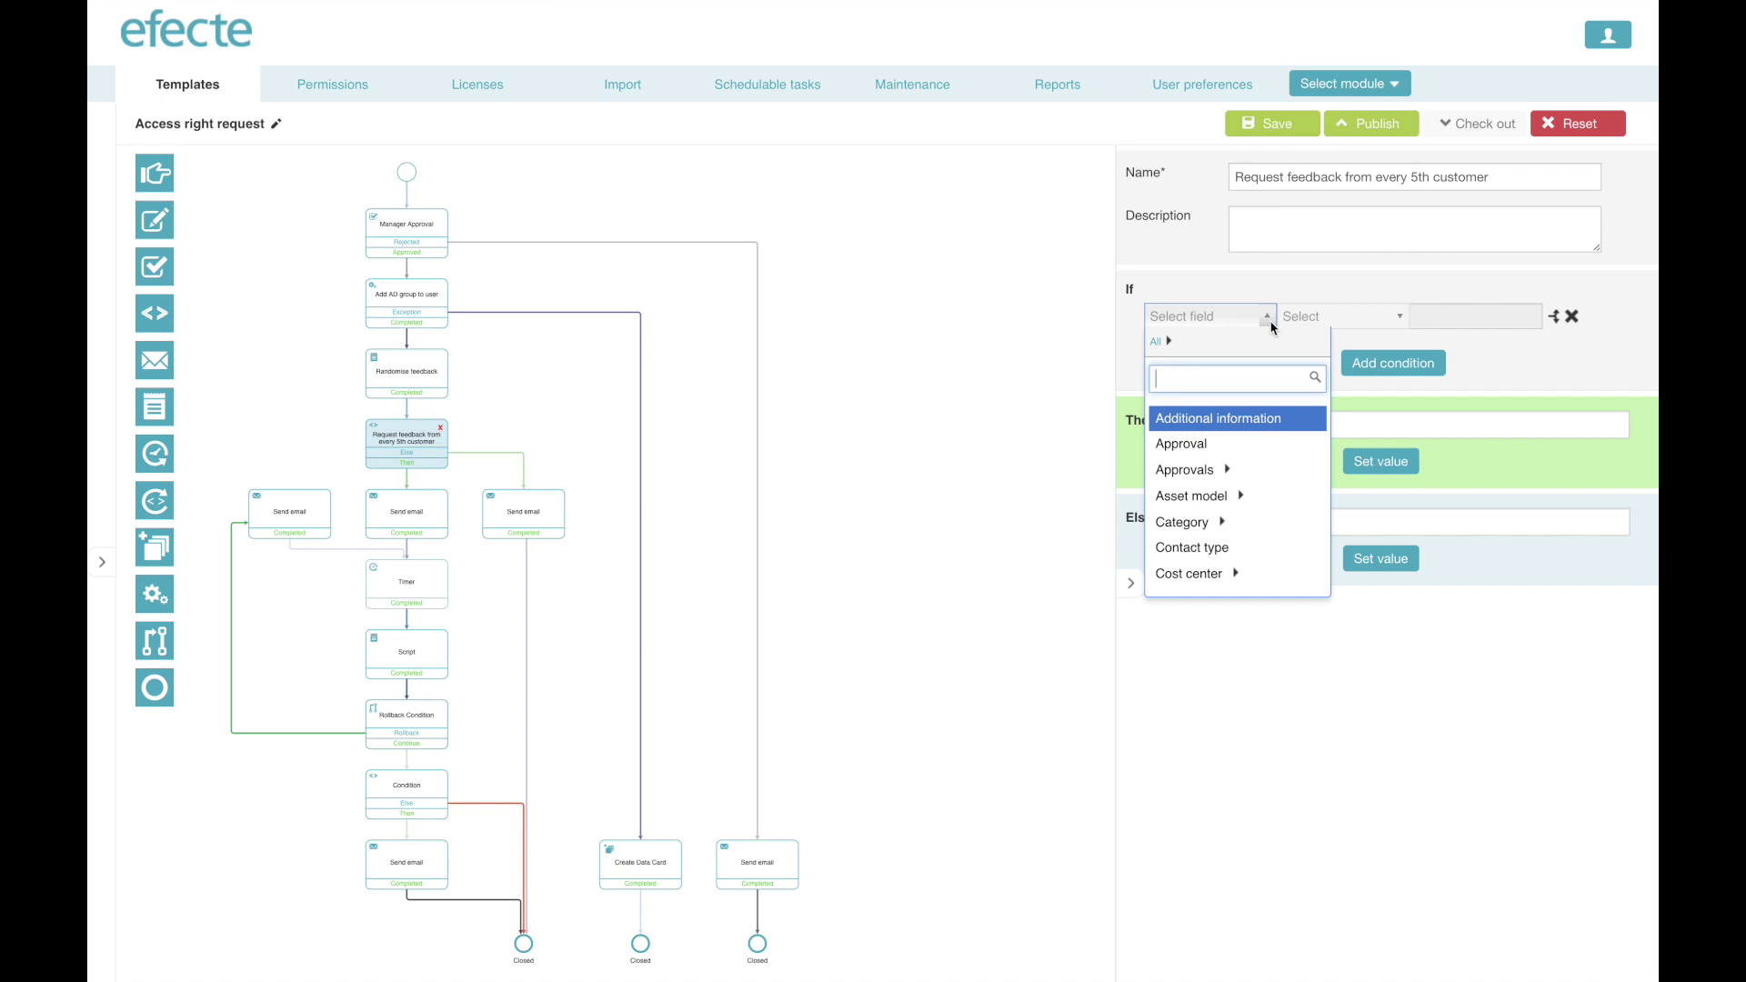
pyautogui.write('r')
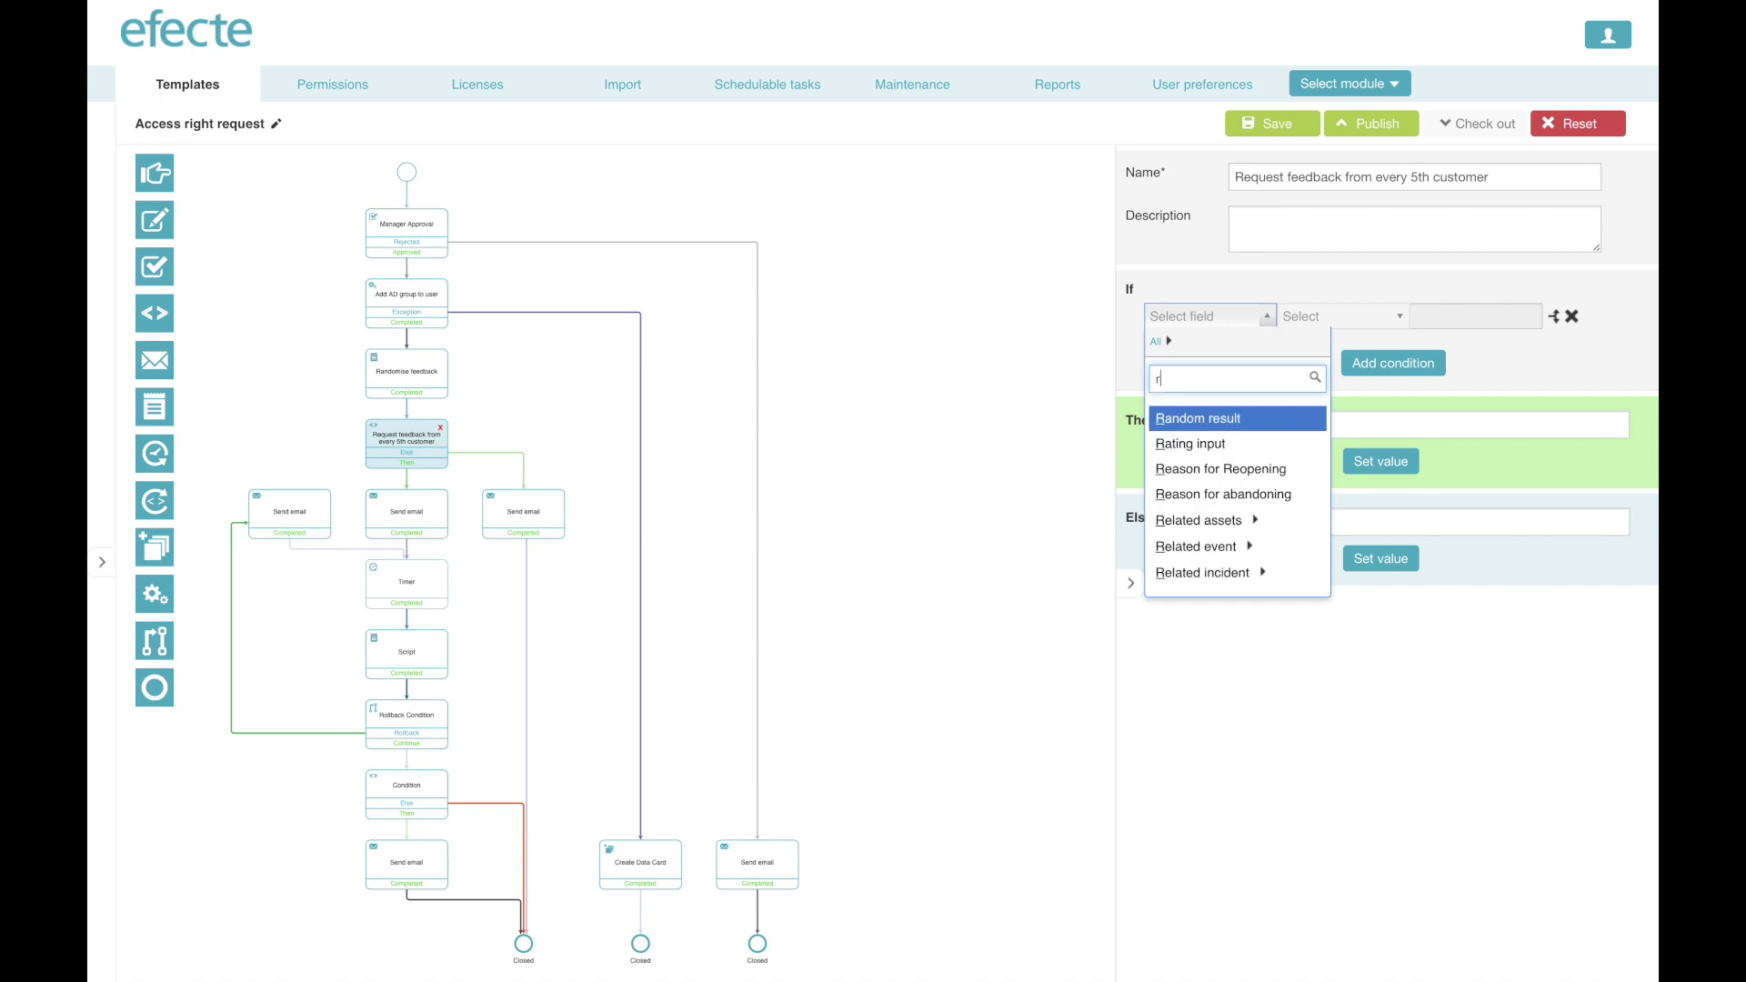
pyautogui.write('a')
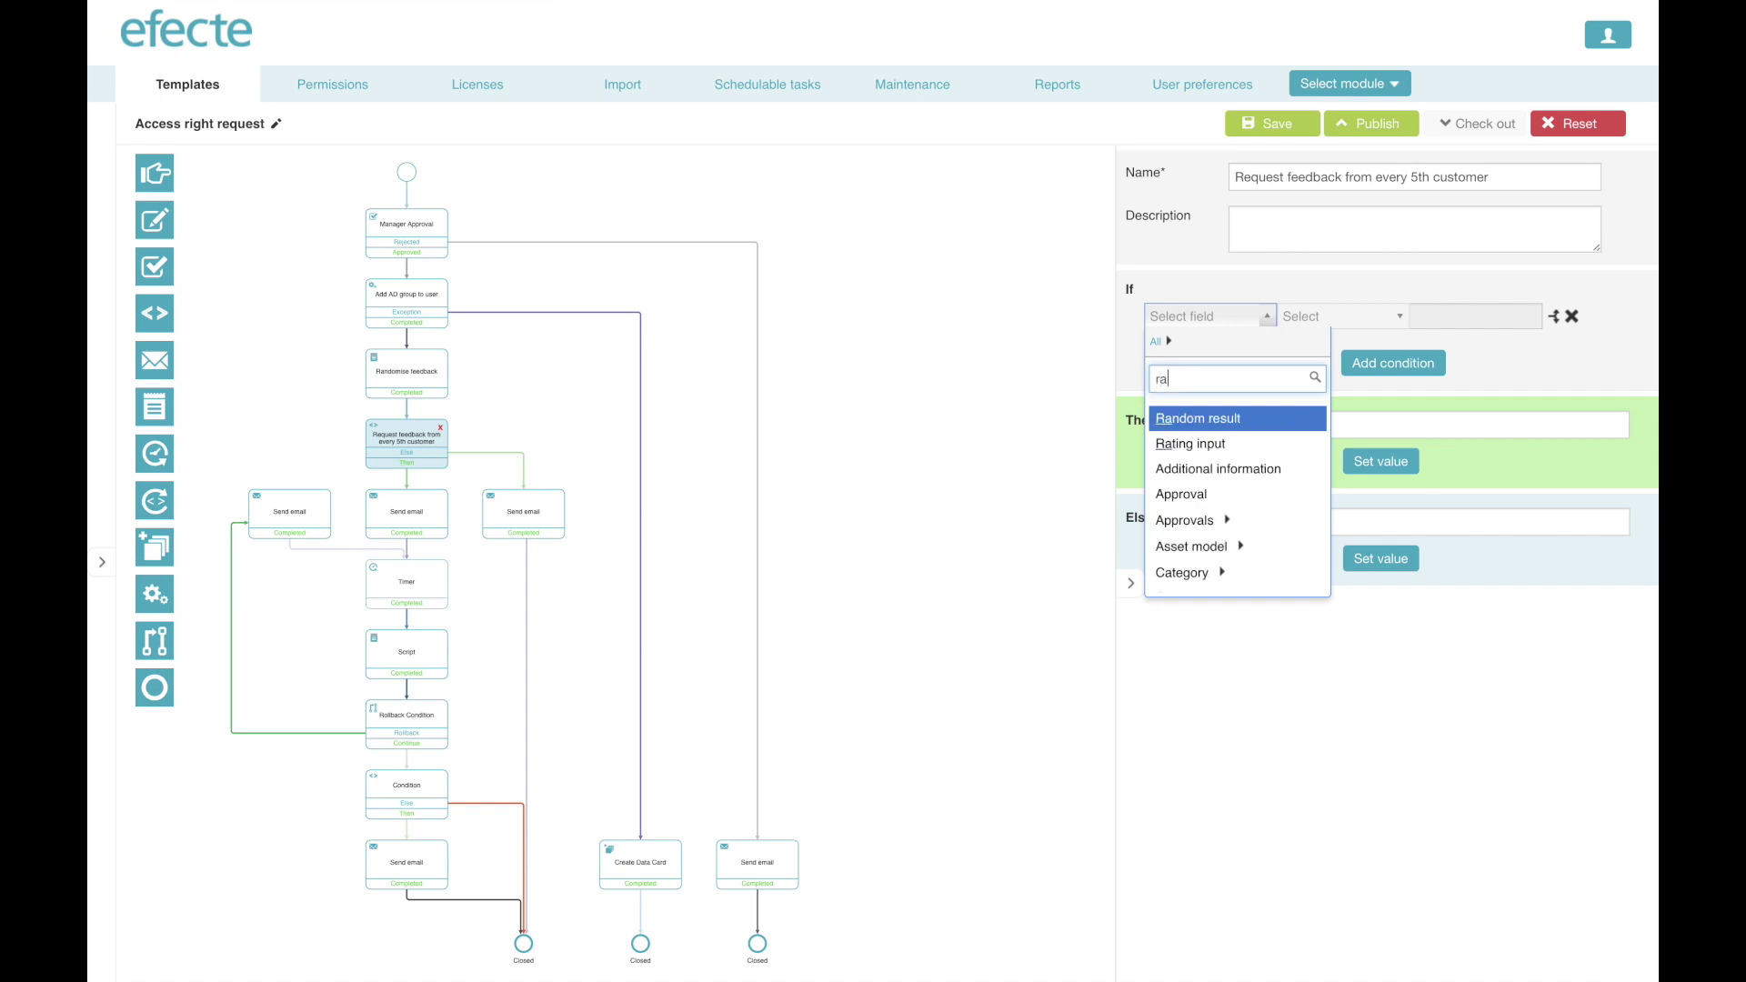
pyautogui.click(1230, 427)
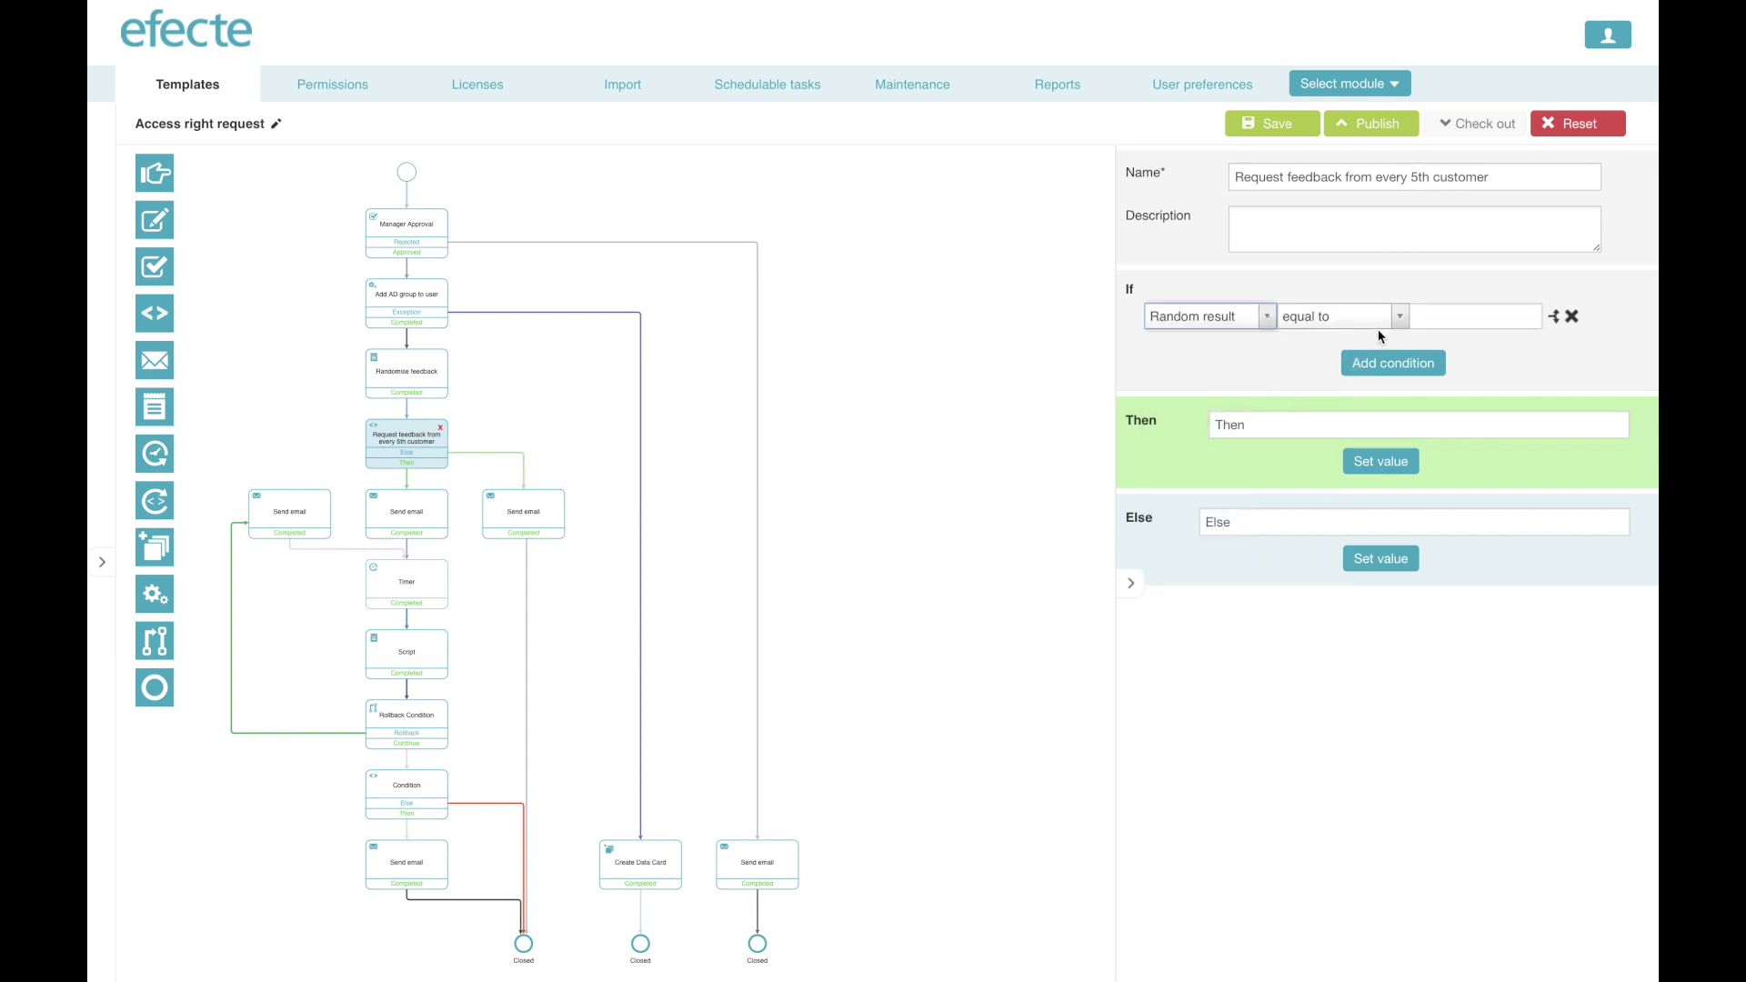
pyautogui.click(1448, 318)
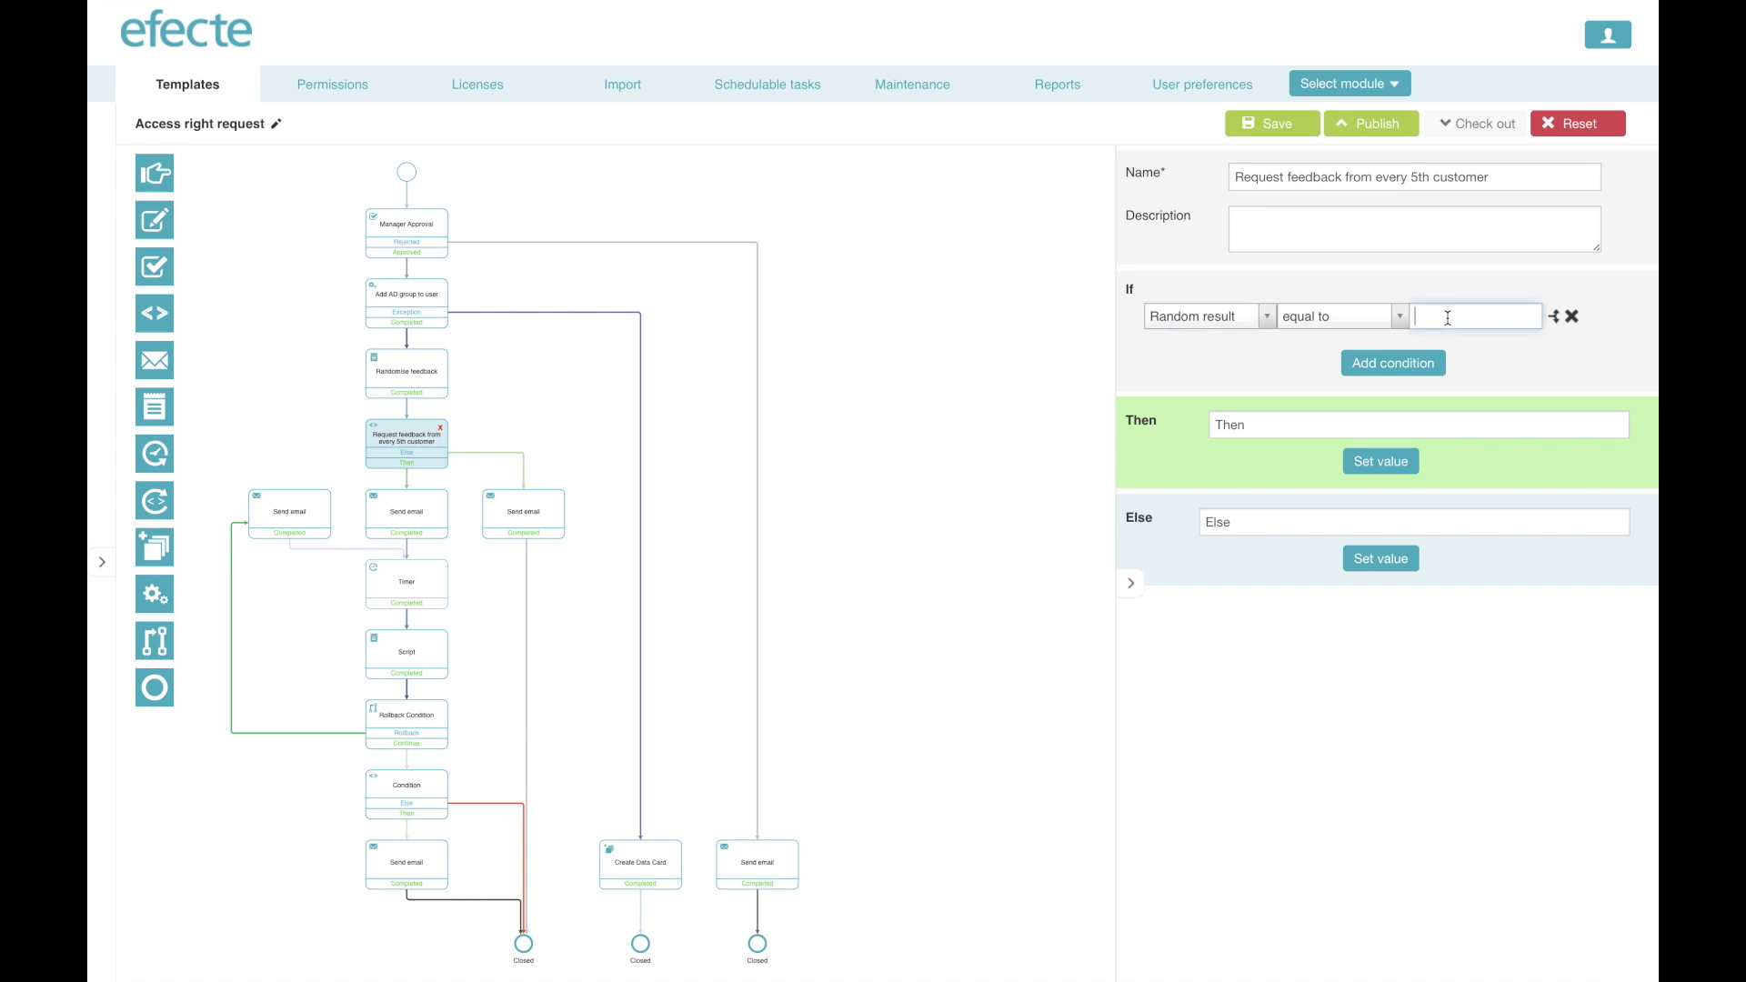
pyautogui.write('5')
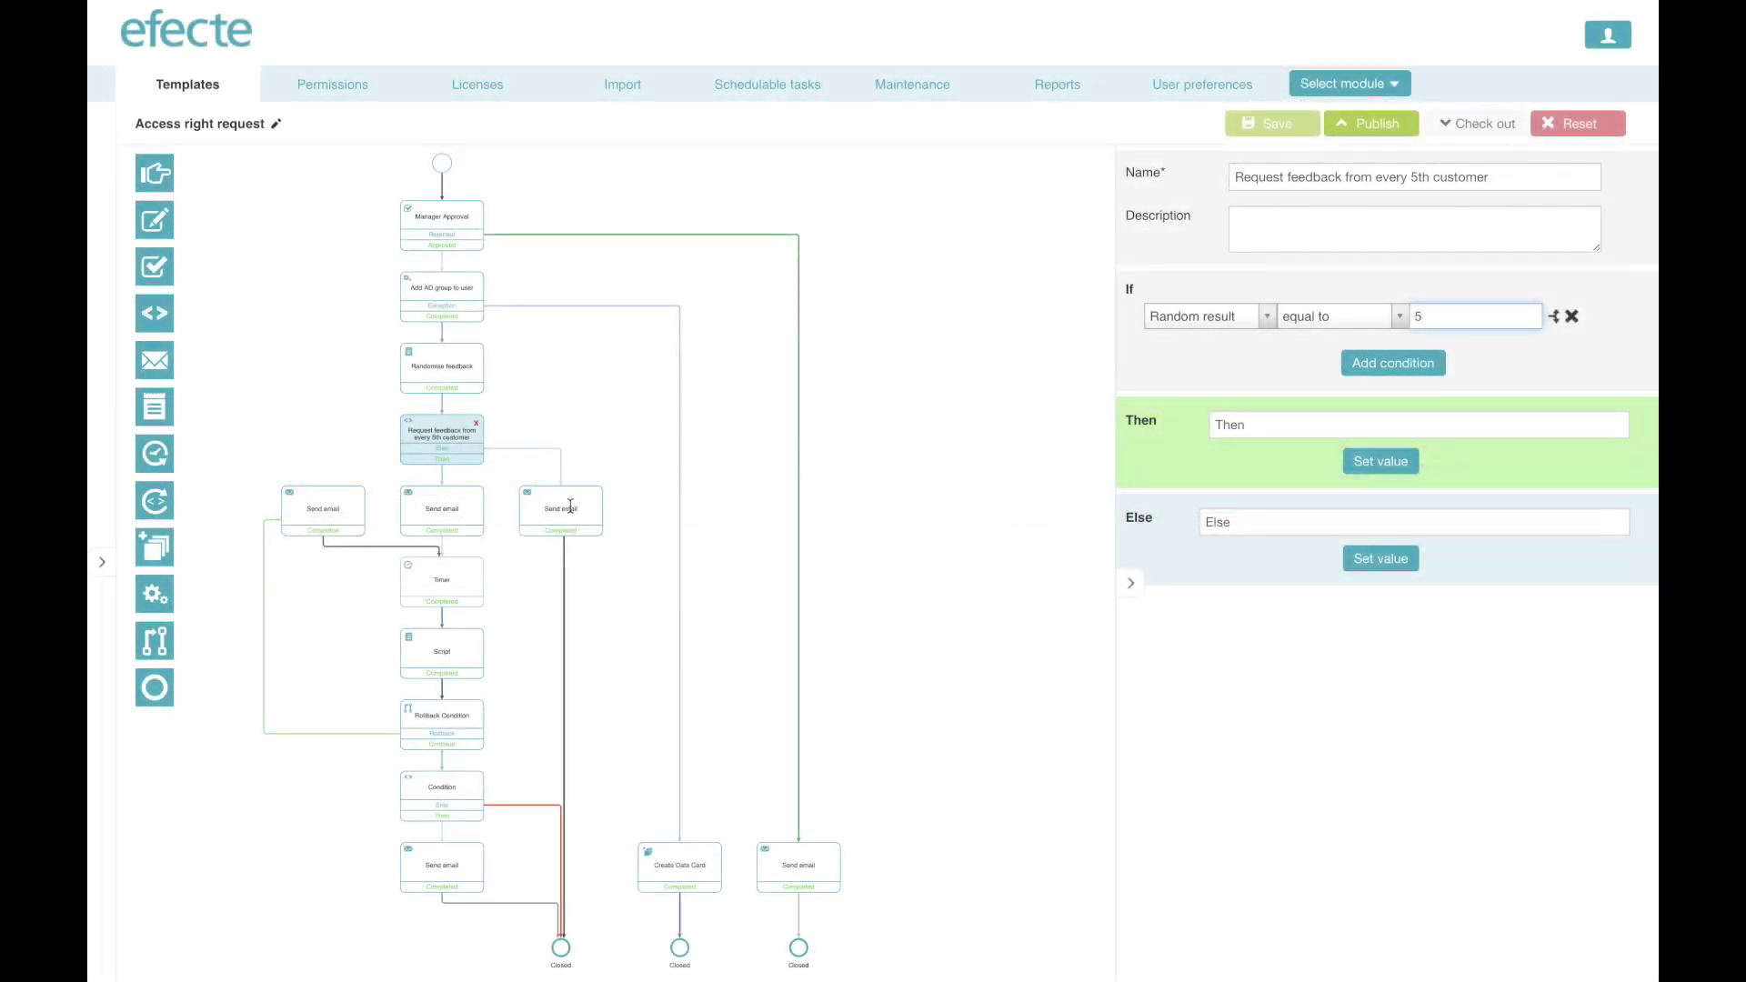
pyautogui.click(561, 510)
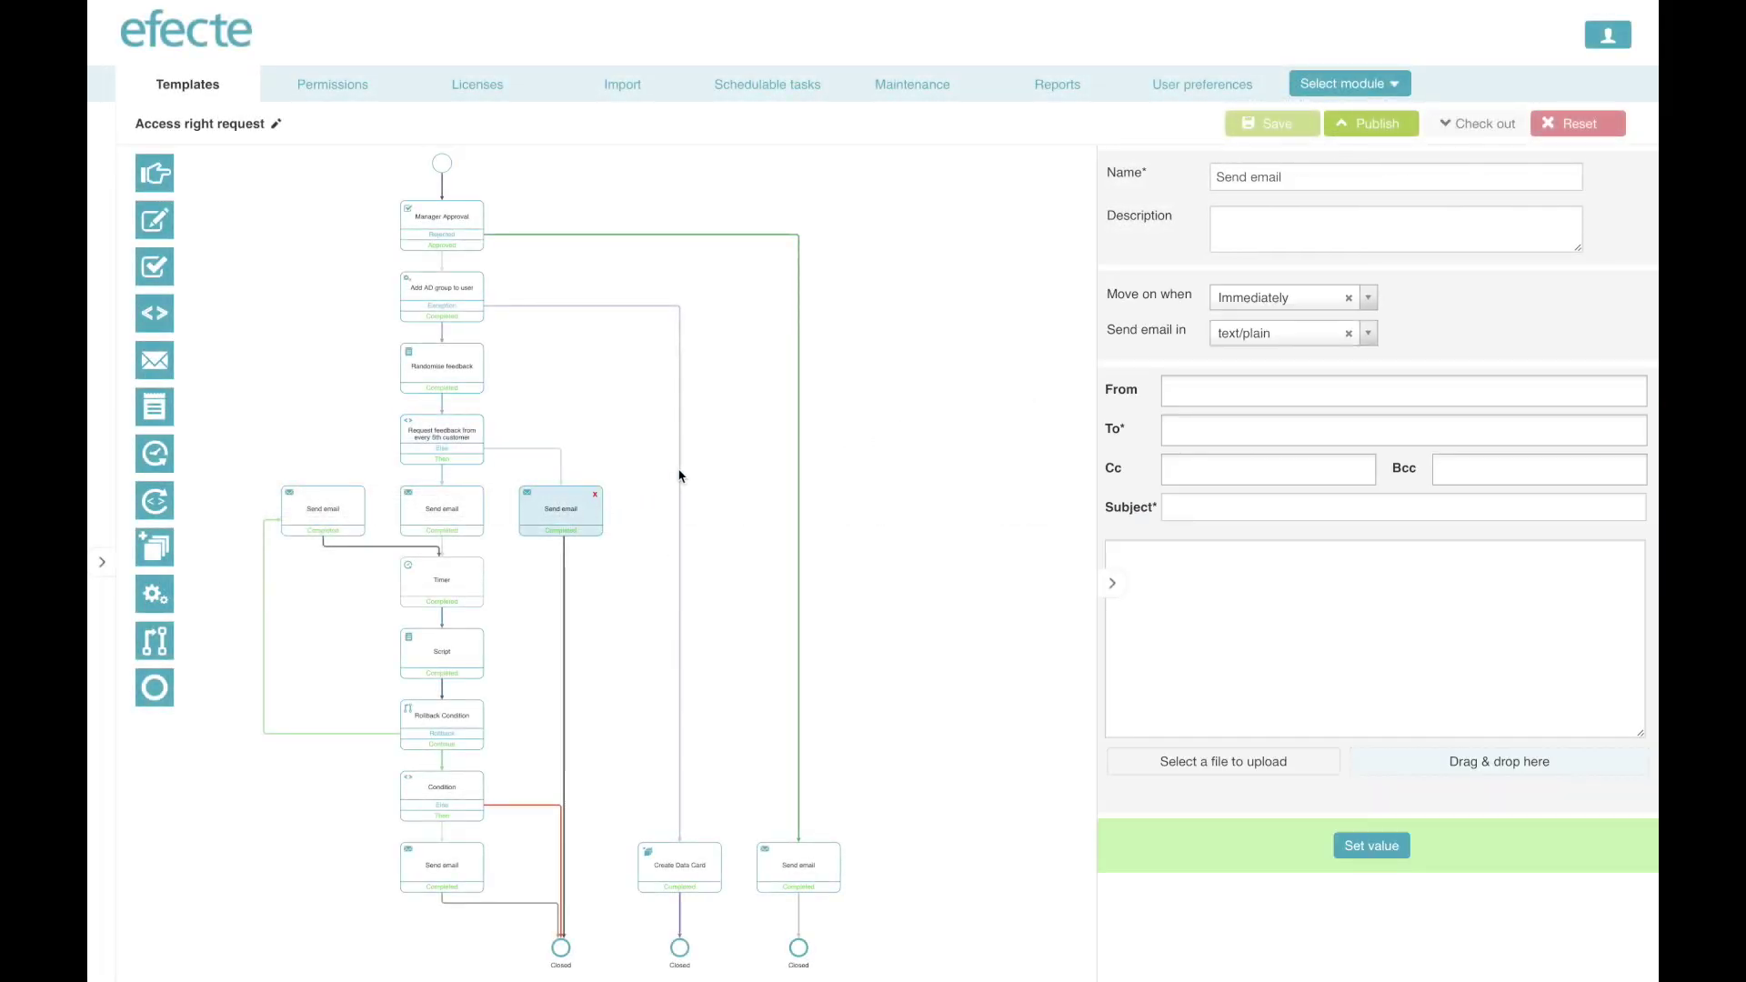
# Rename the email step 'Notify customer' and send it as text/html.
pyautogui.moveTo(1305, 184); pyautogui.dragTo(1196, 182)
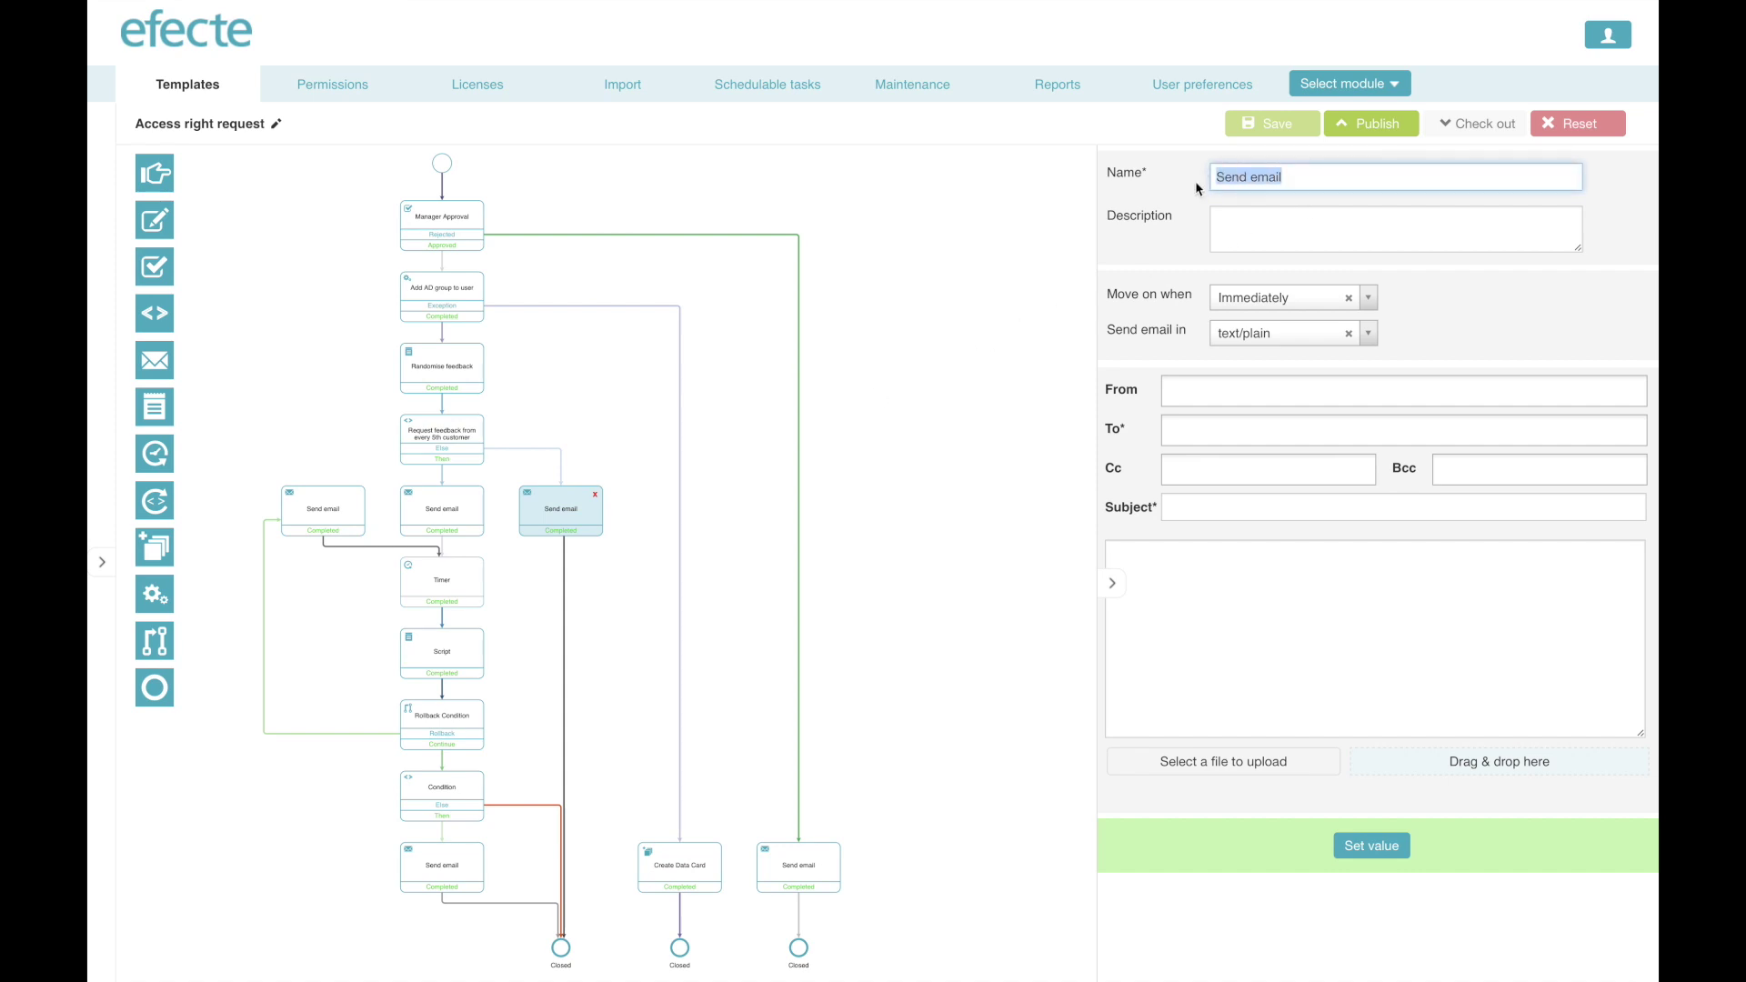
pyautogui.write('Notify c')
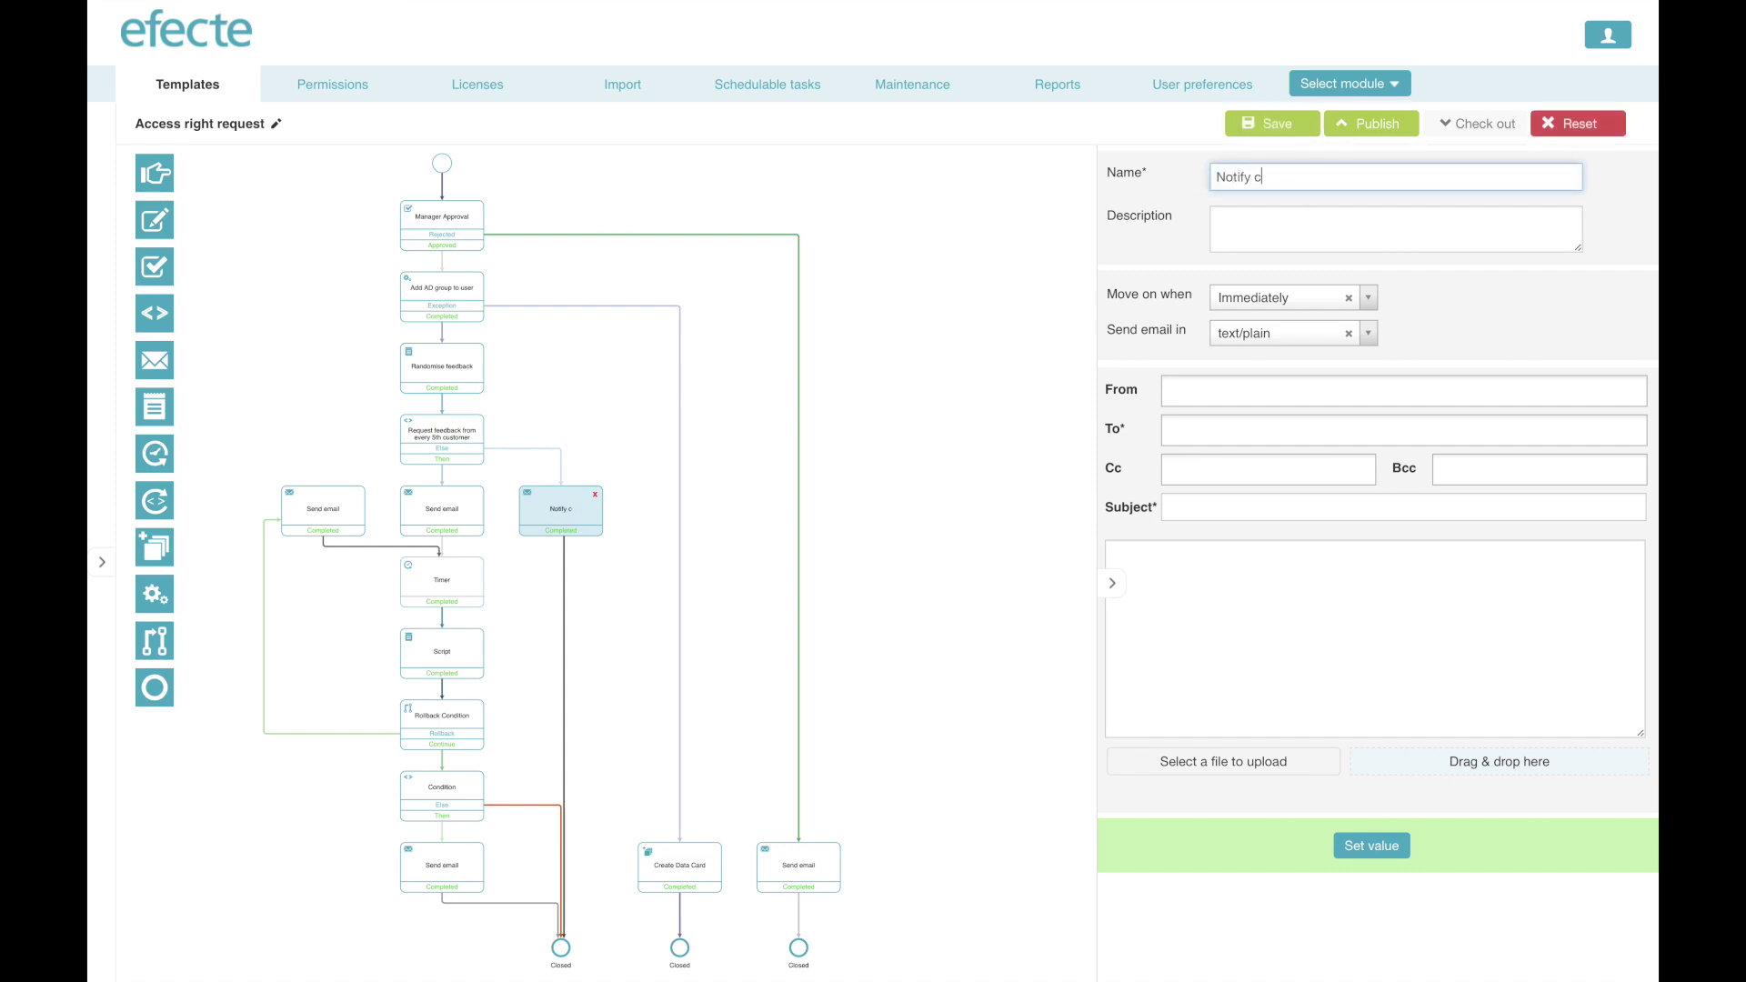
pyautogui.write('ustomer')
pyautogui.click(1370, 337)
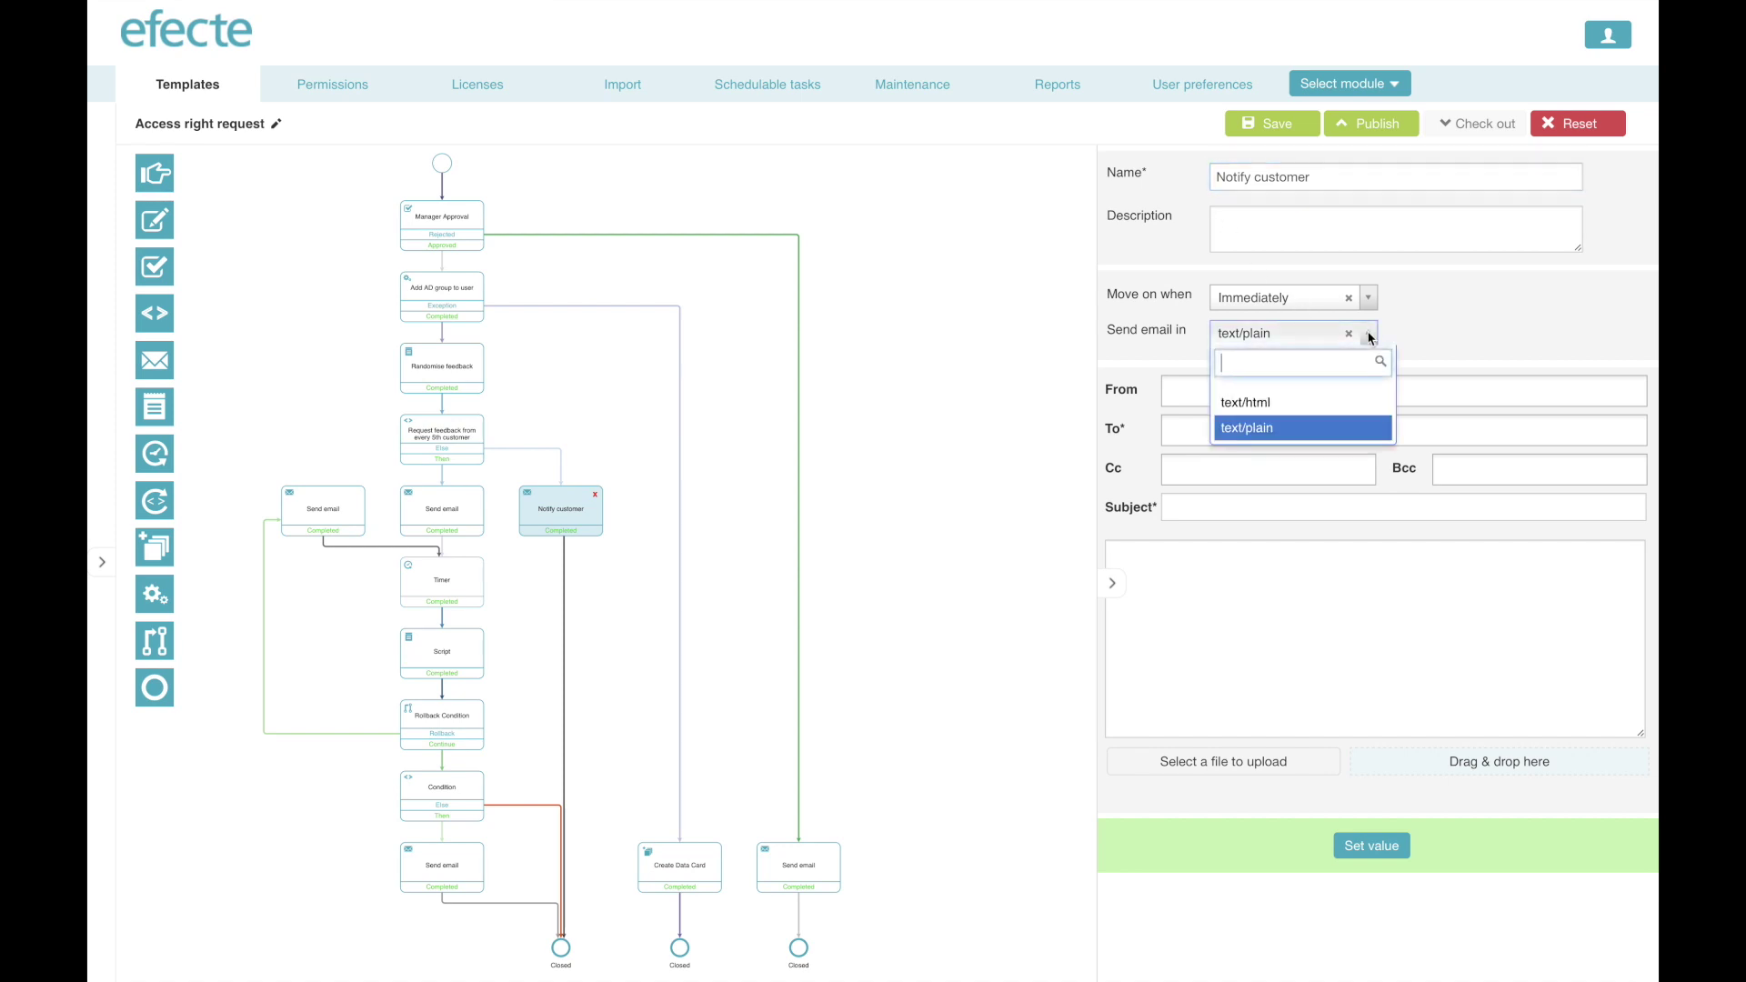
pyautogui.click(1340, 402)
# Address the email To RequestedFor > E-Mail.
pyautogui.click(1259, 427)
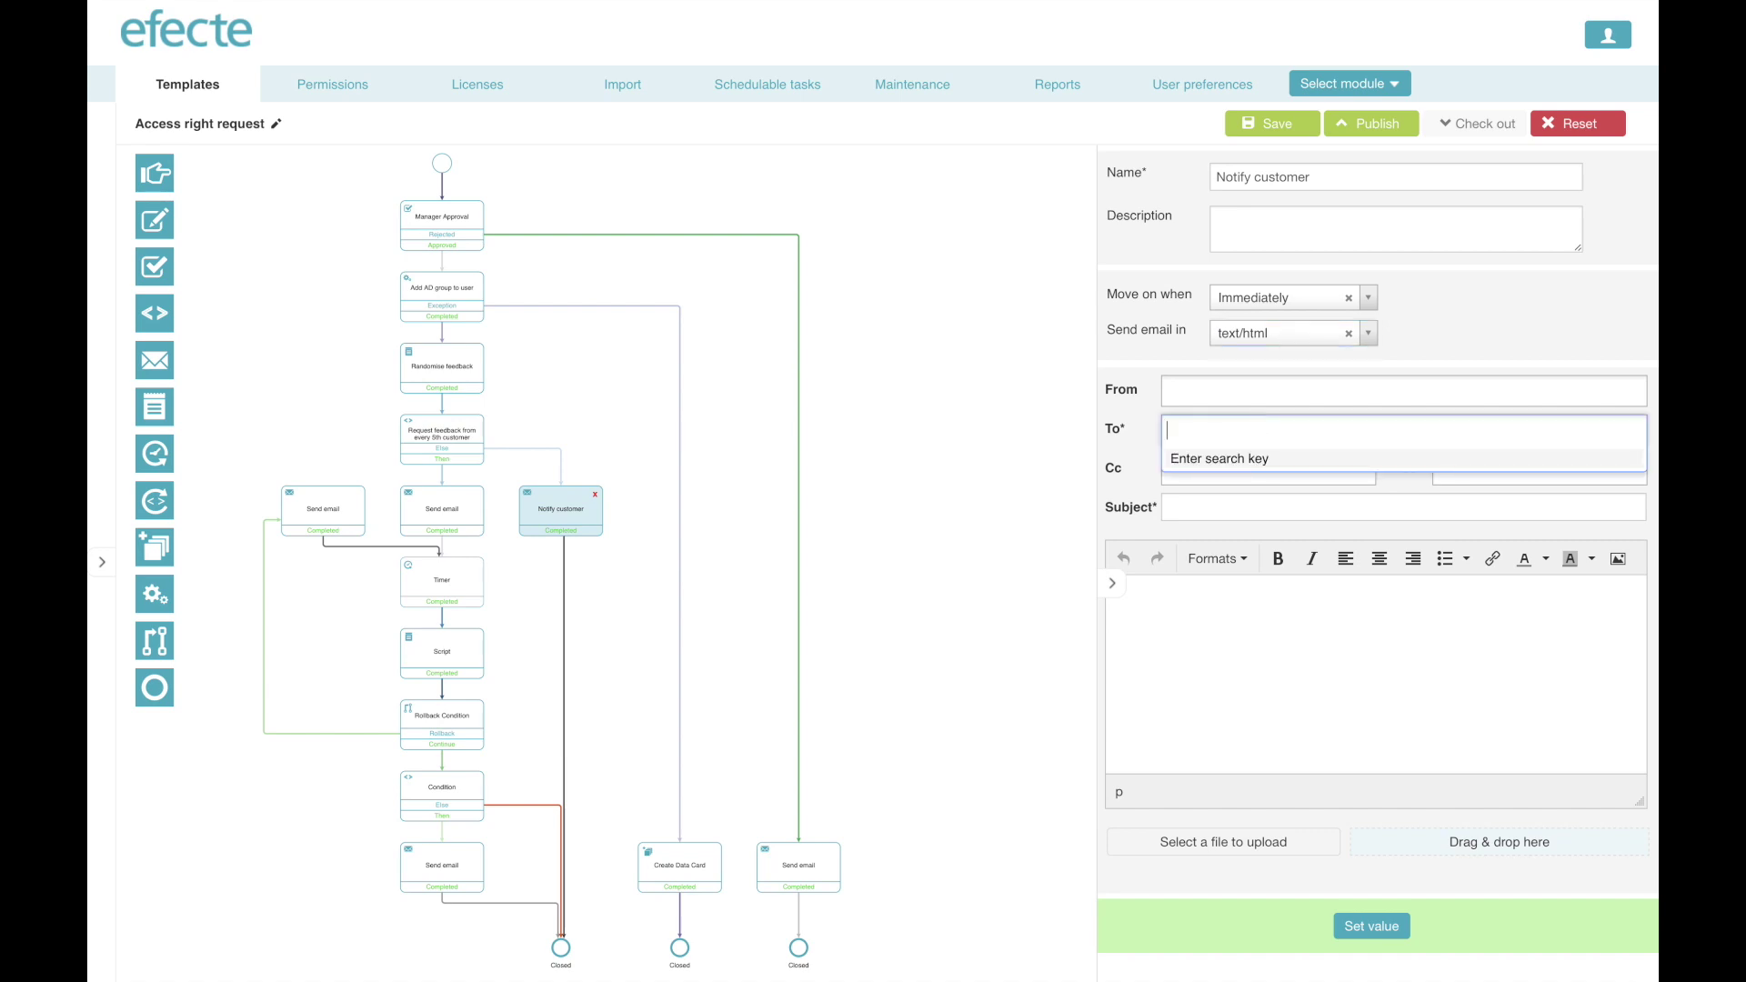
pyautogui.write('$')
pyautogui.scroll(-2, 1257, 558)
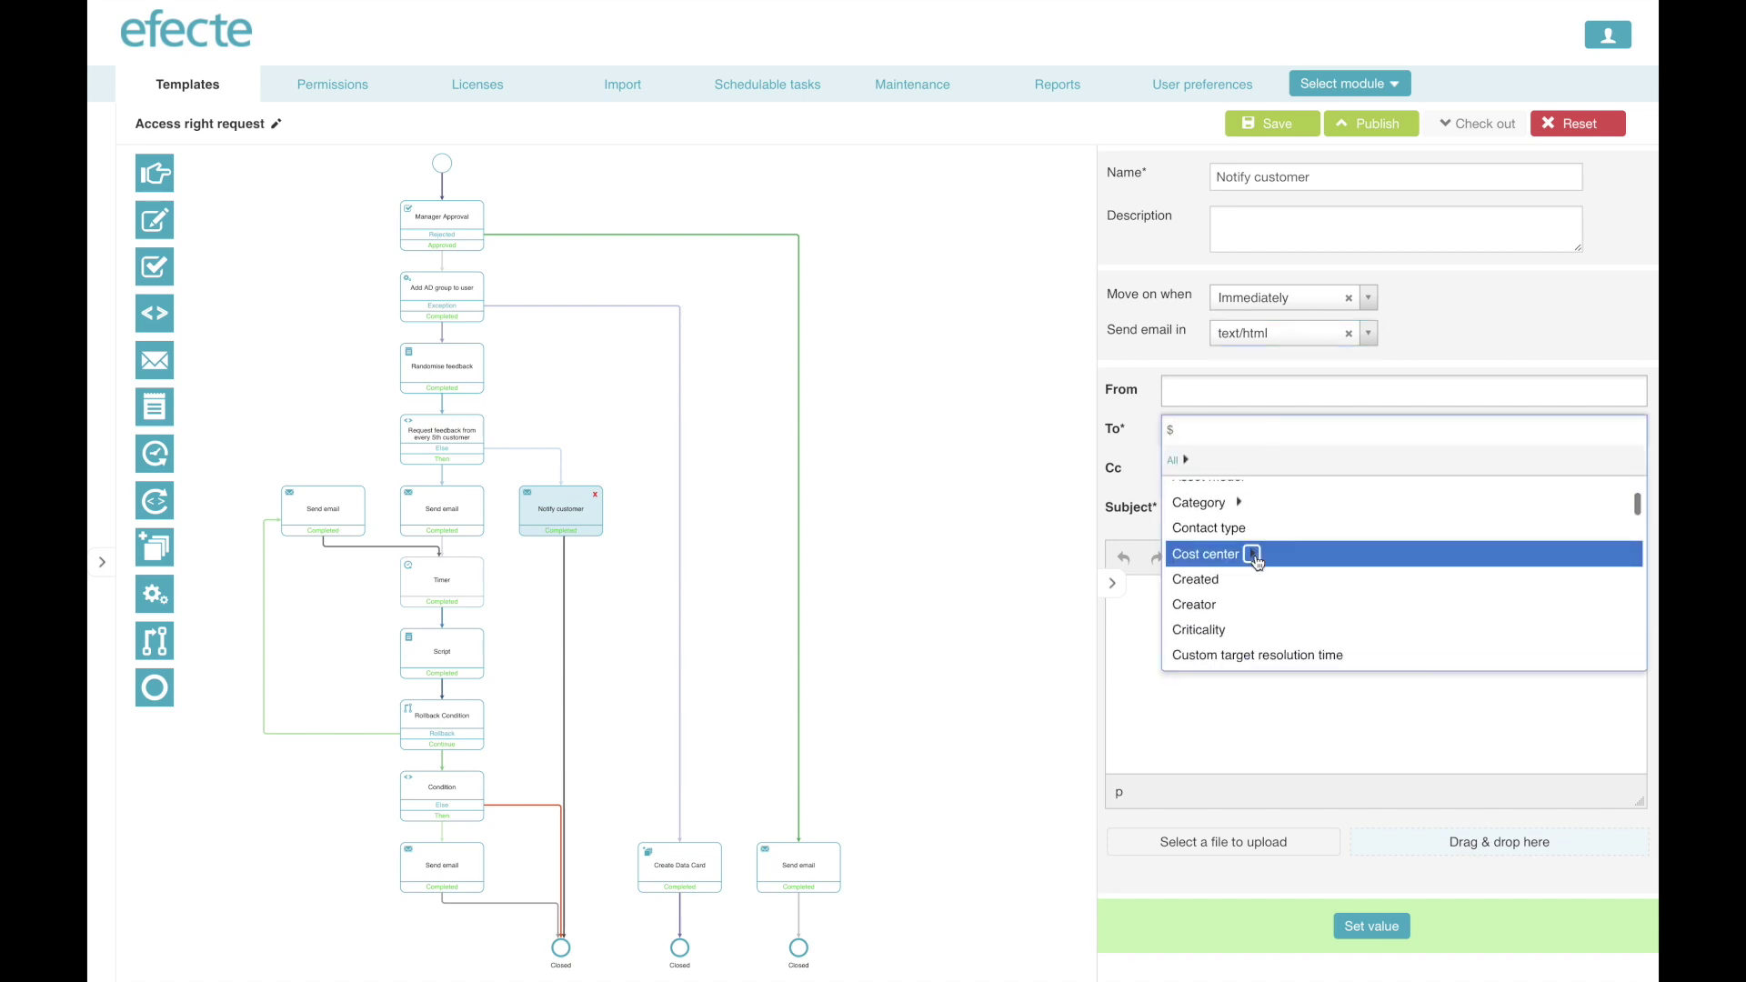
pyautogui.scroll(-6, 1256, 561)
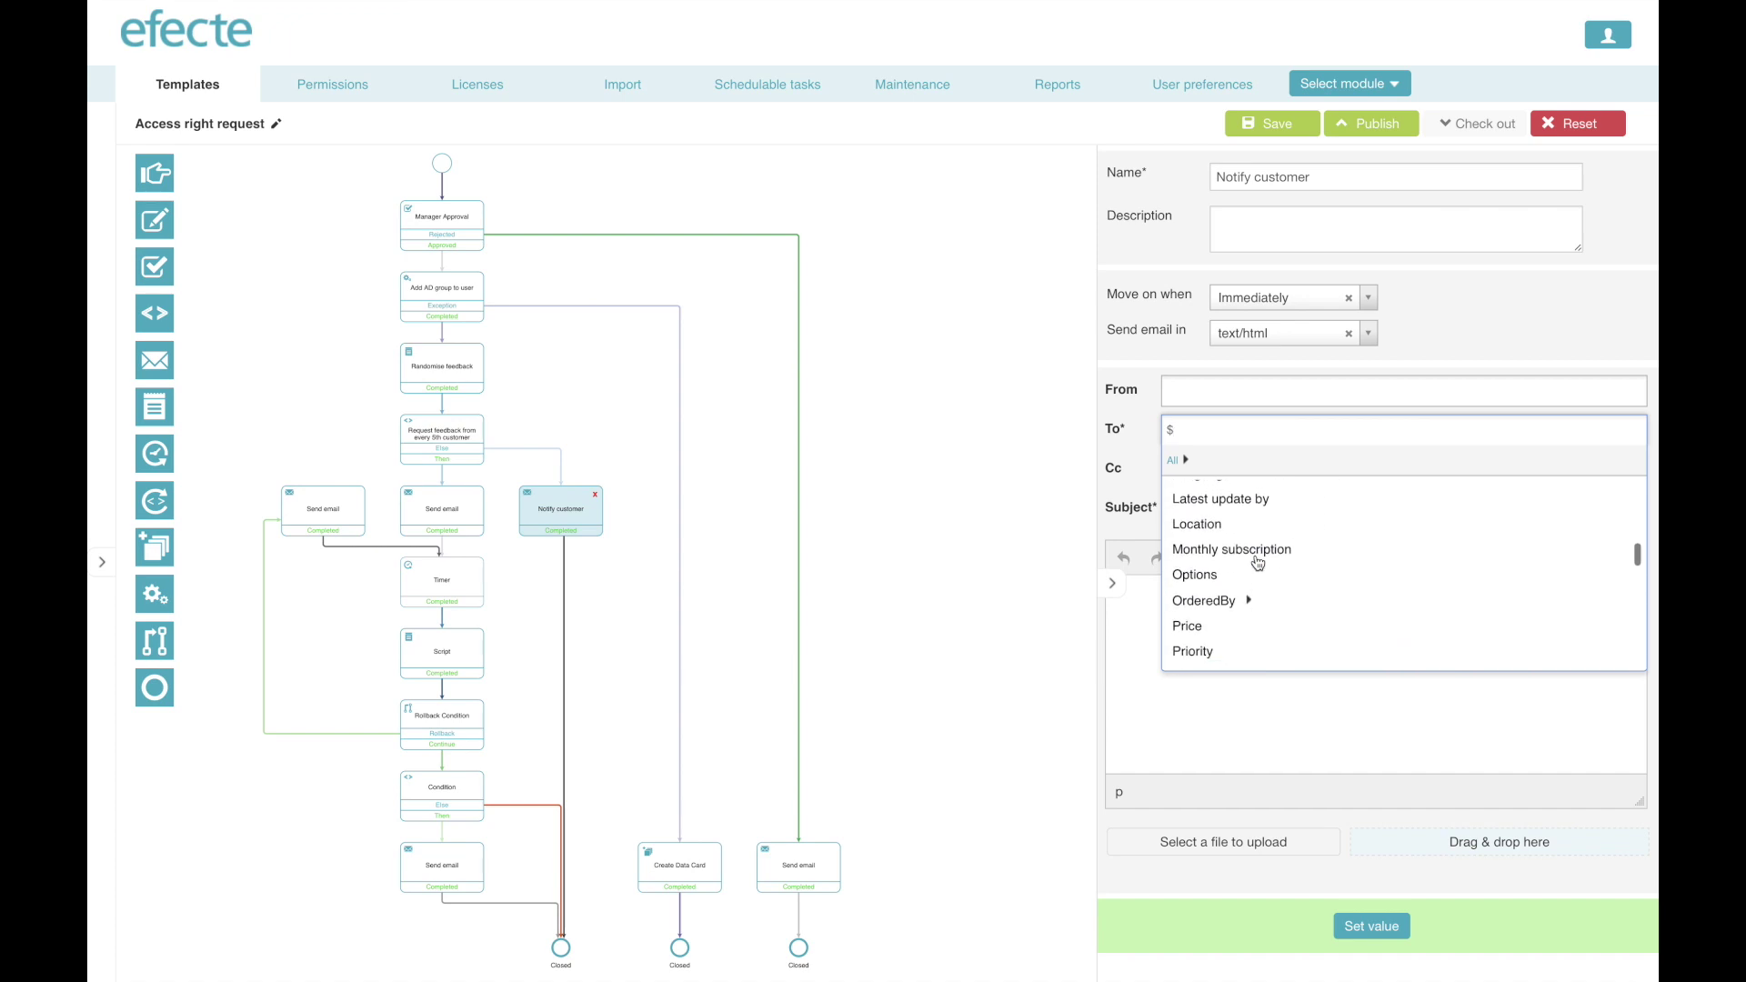
pyautogui.scroll(-5, 1257, 561)
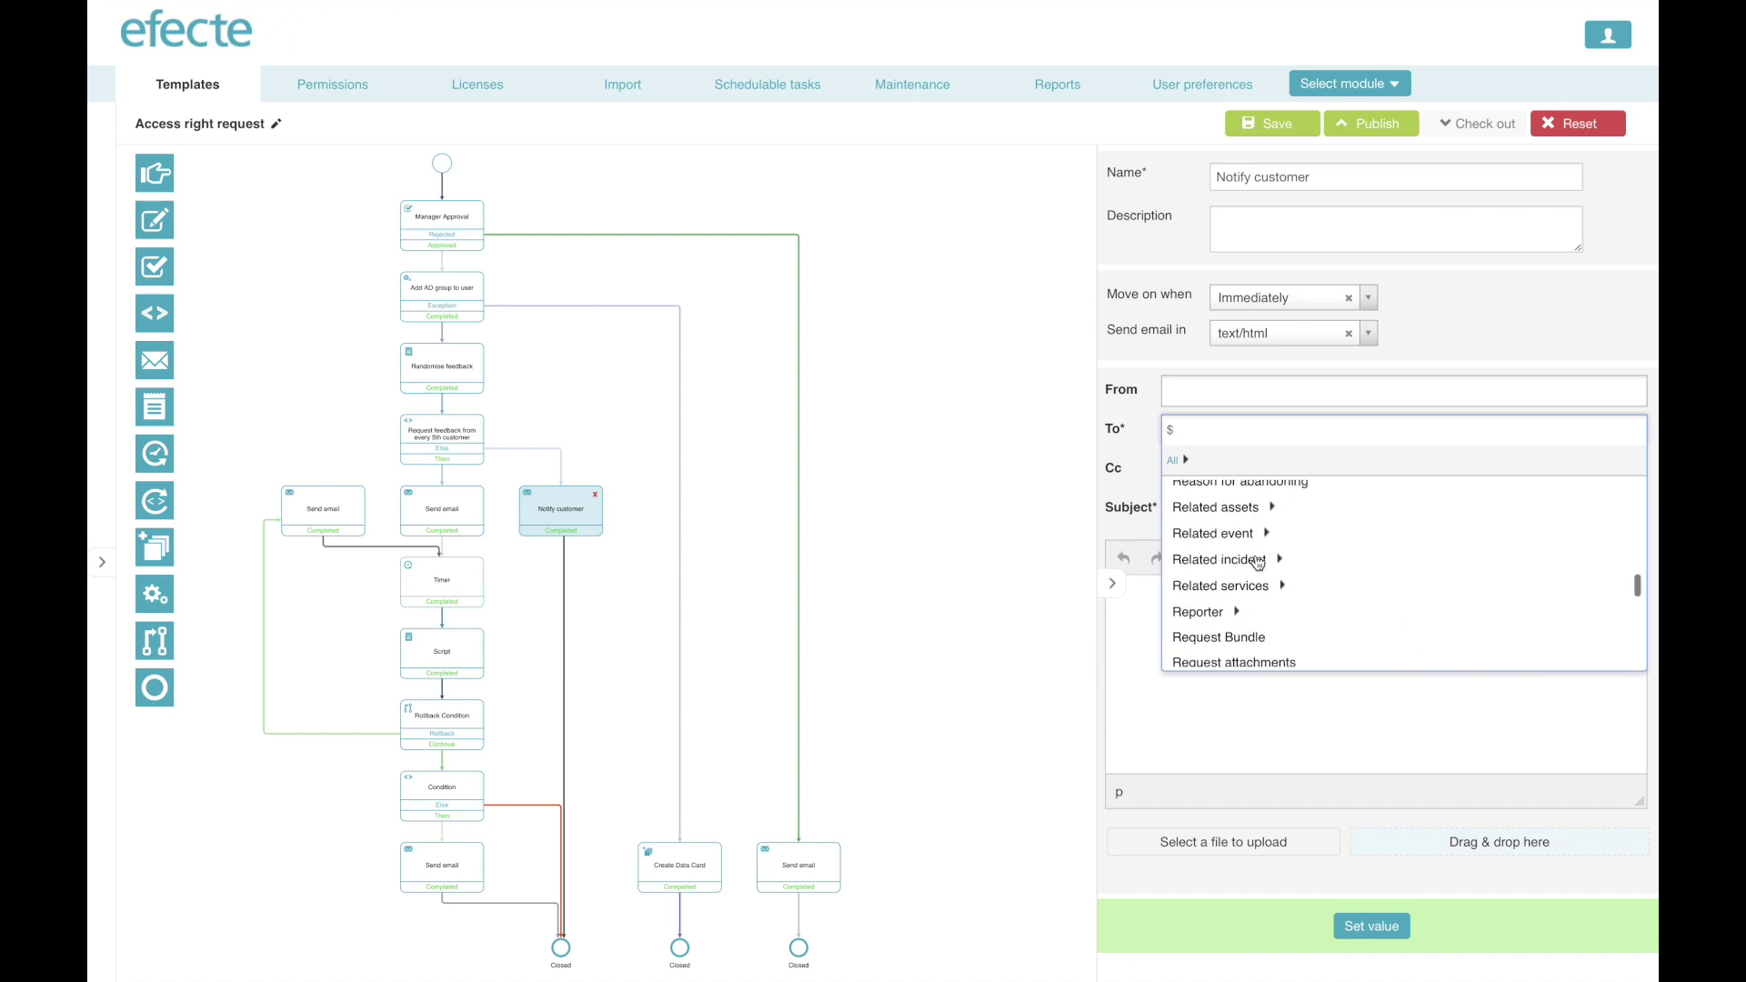
pyautogui.scroll(-5, 1256, 561)
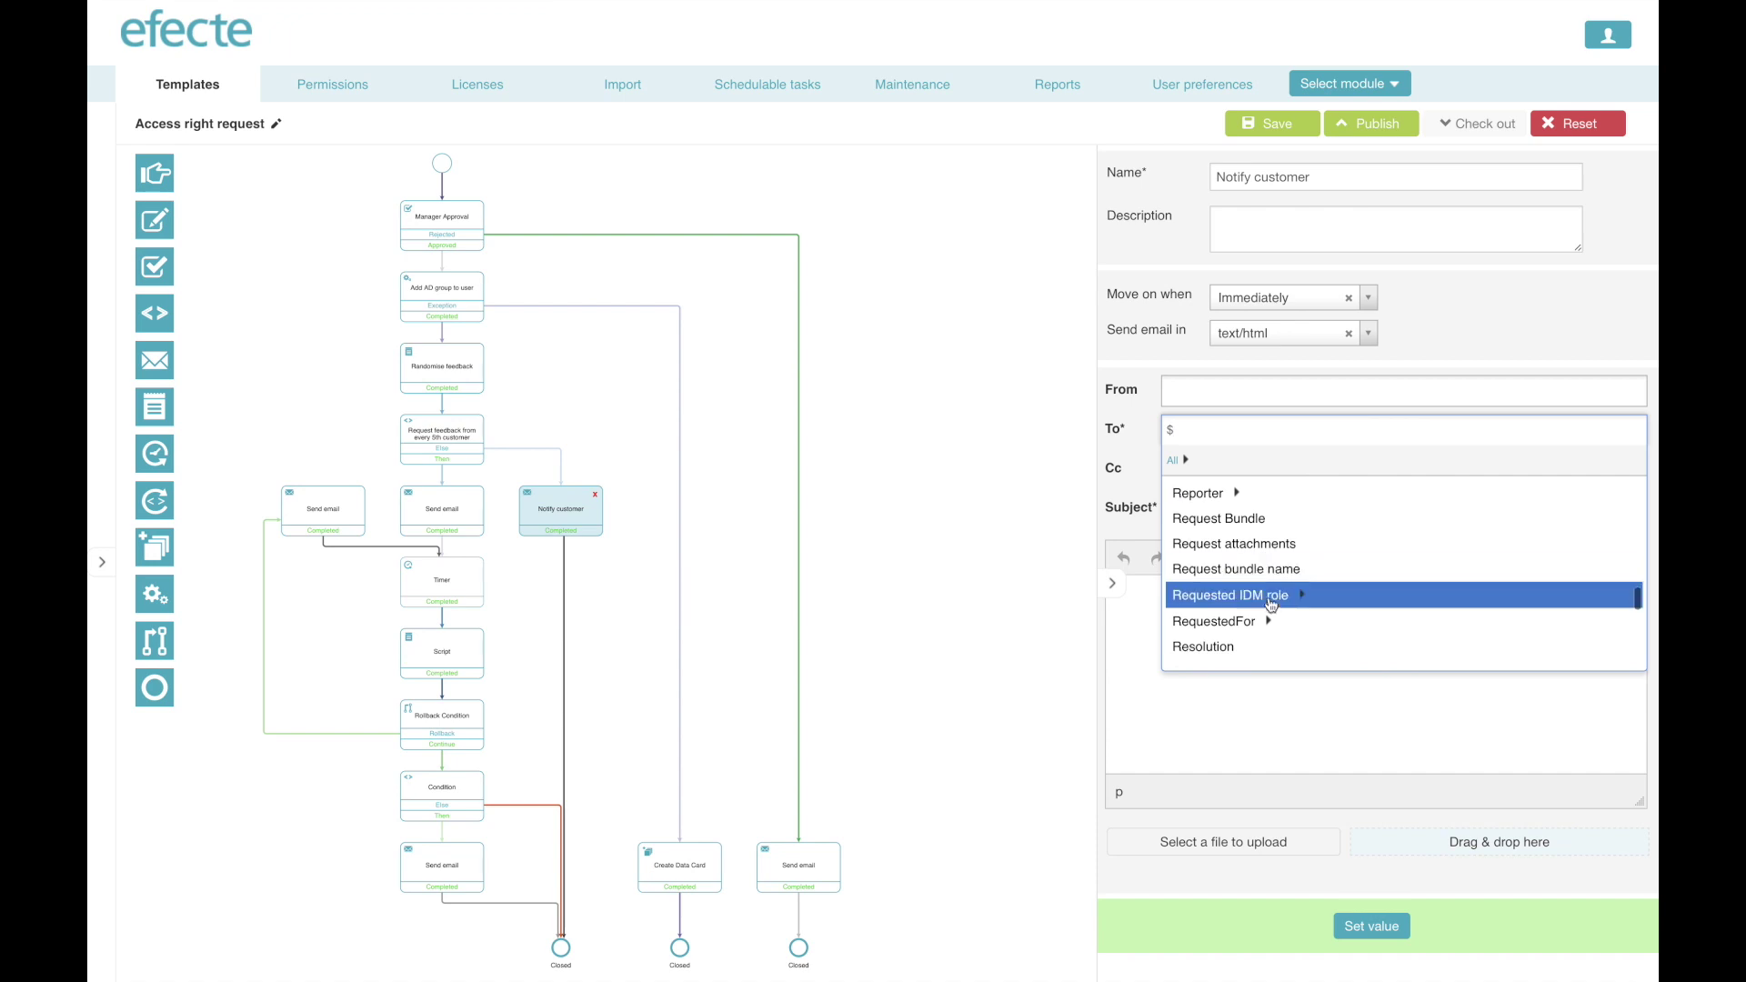
pyautogui.click(1270, 622)
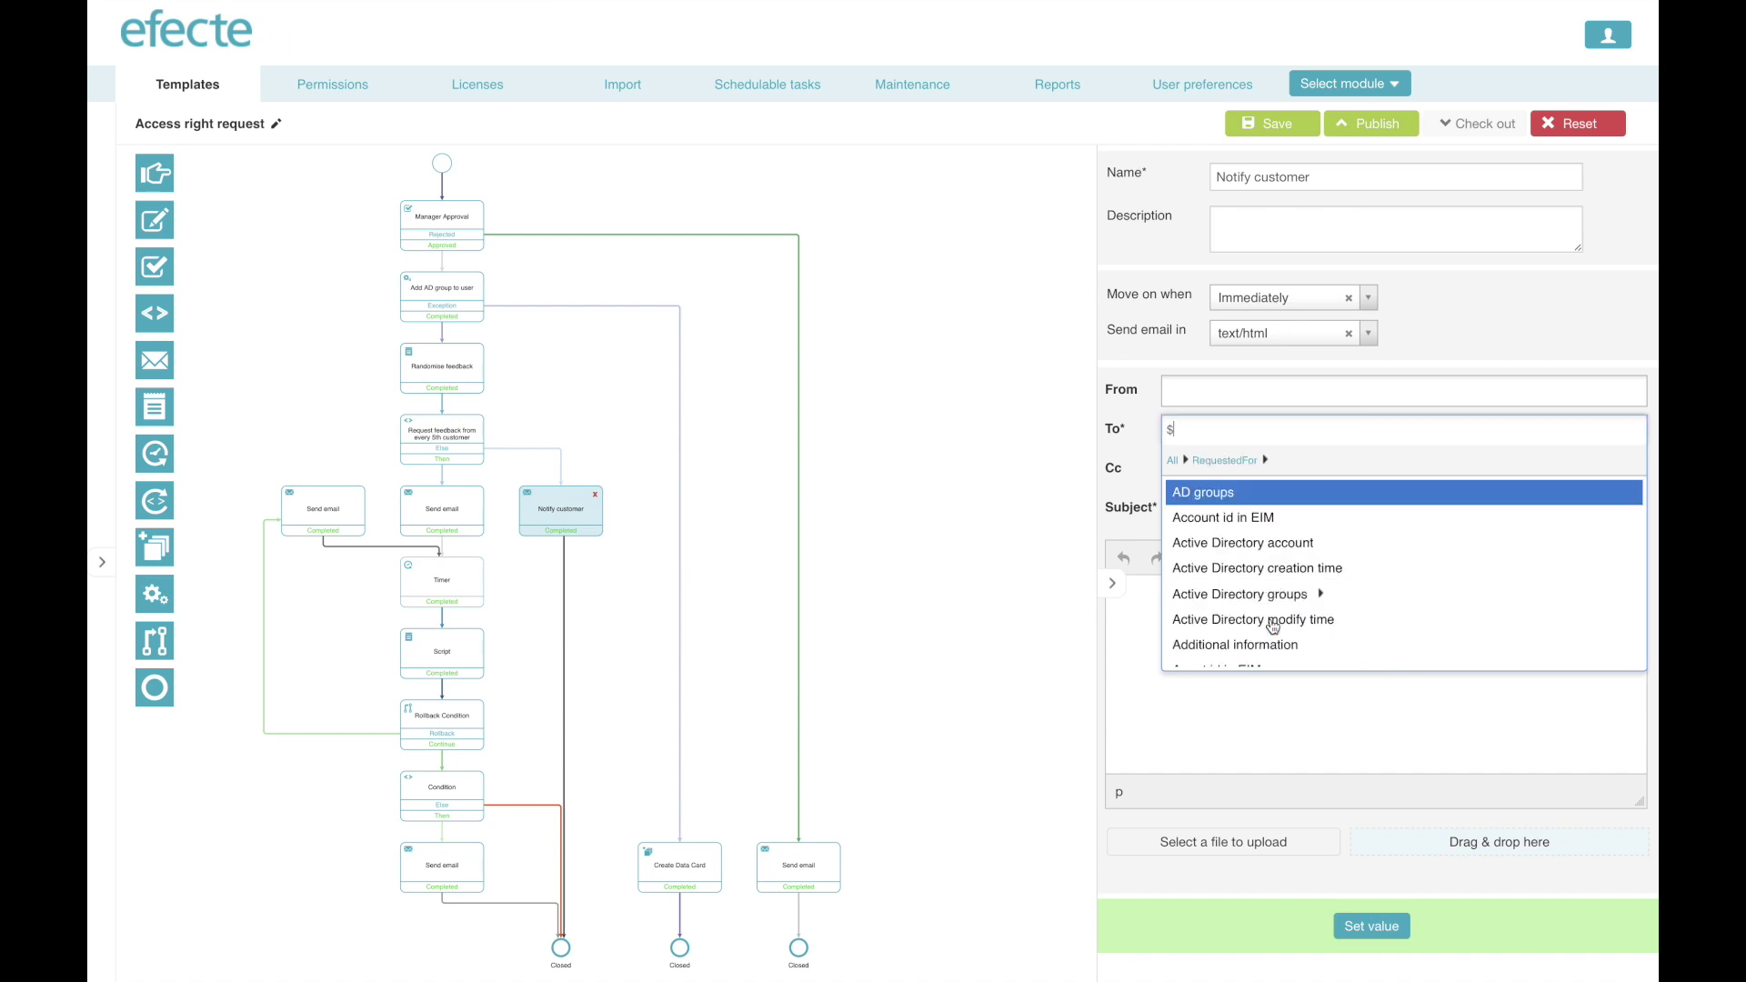
pyautogui.scroll(-8, 1272, 626)
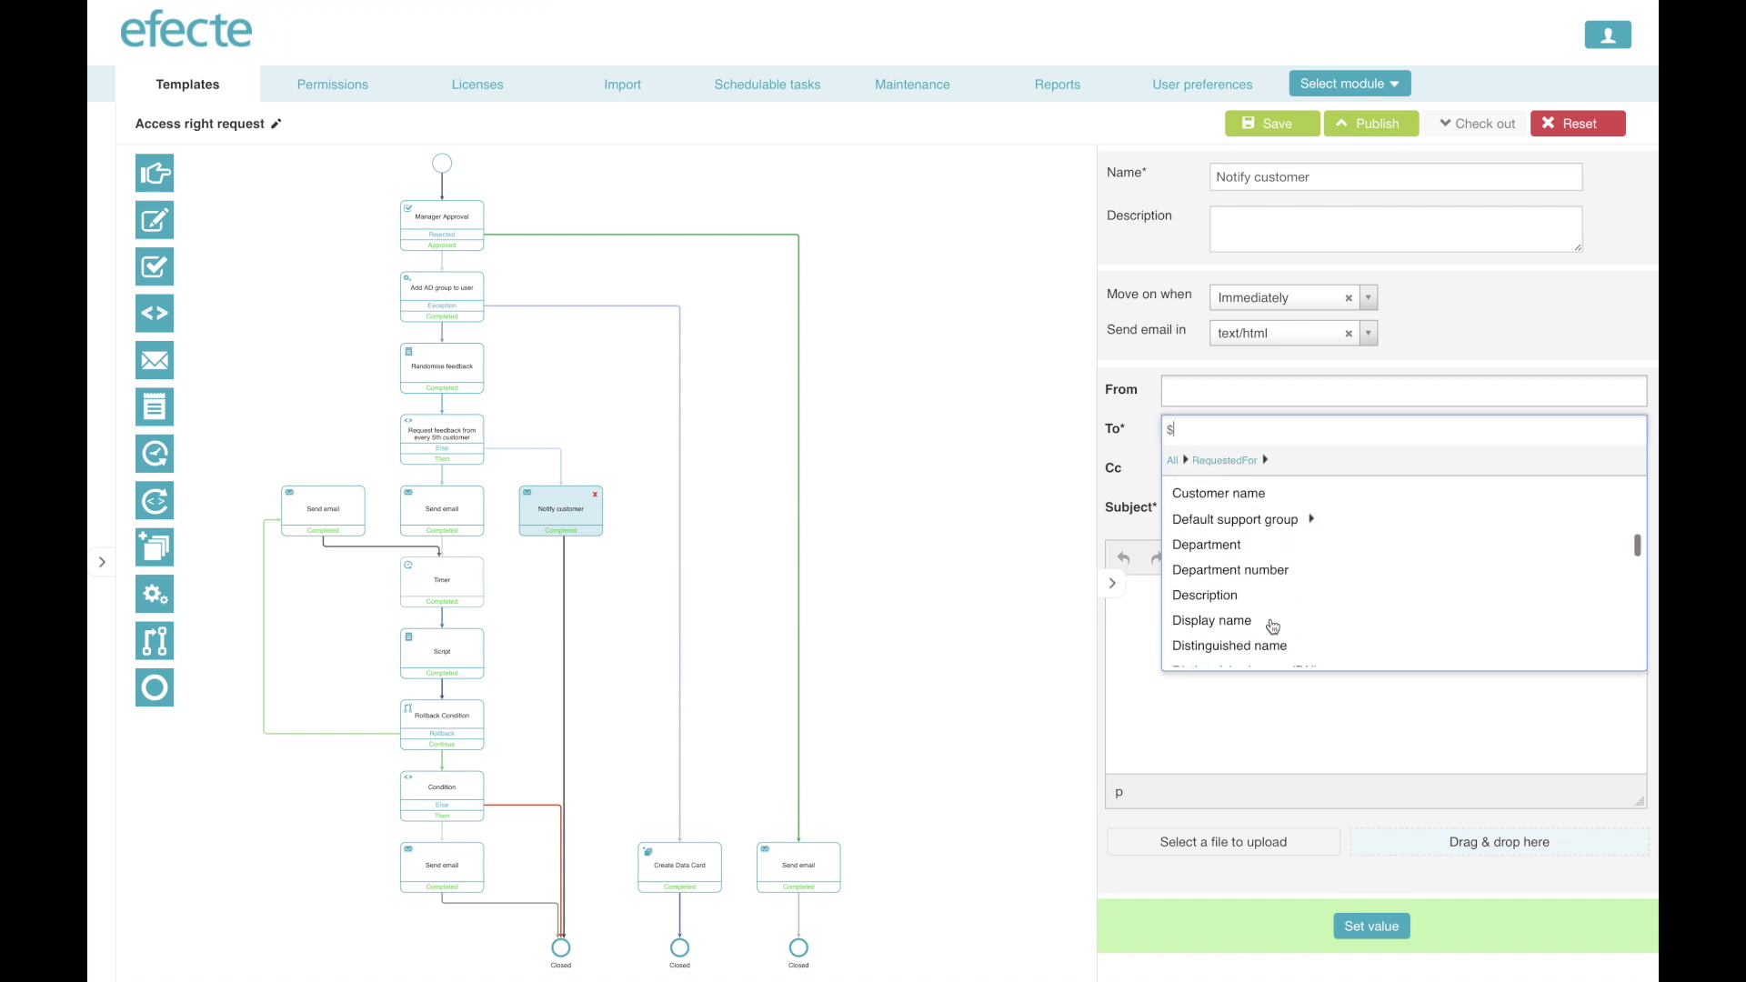
pyautogui.scroll(-5, 1272, 626)
pyautogui.click(1203, 491)
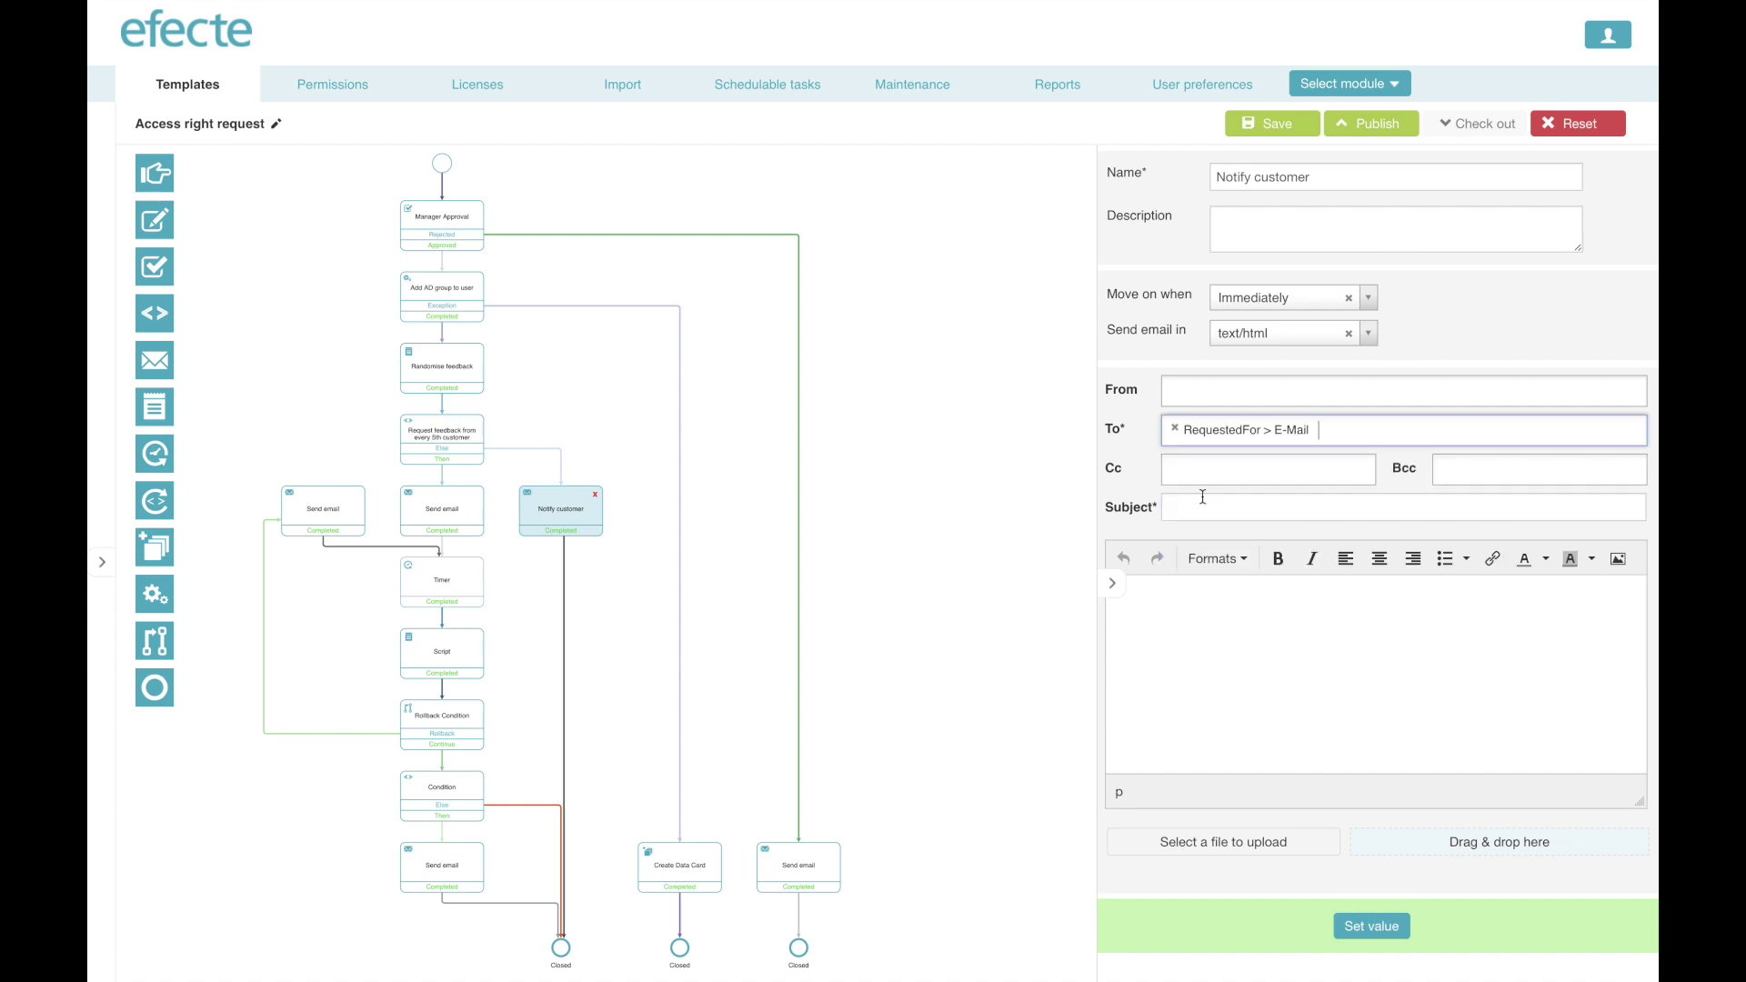
# Set the subject 'Your access rights request (#$efecte_id$) has been implemented' and begin the body.
pyautogui.click(1207, 505)
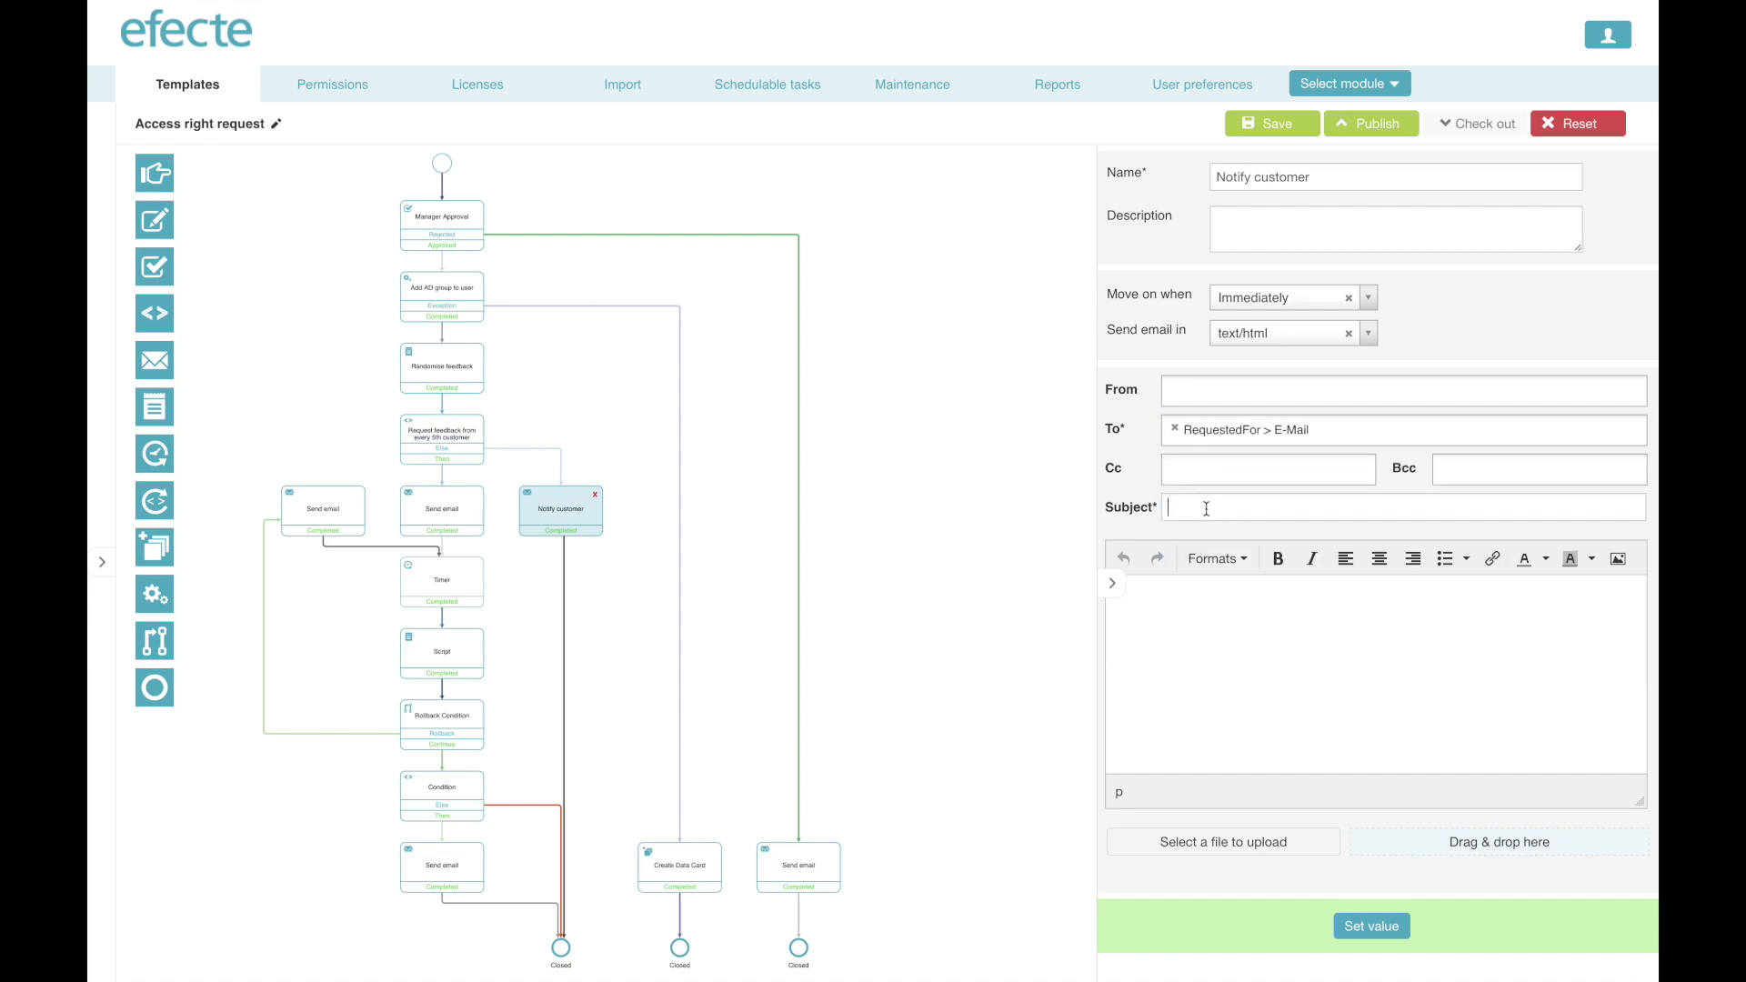
pyautogui.write('Your acc')
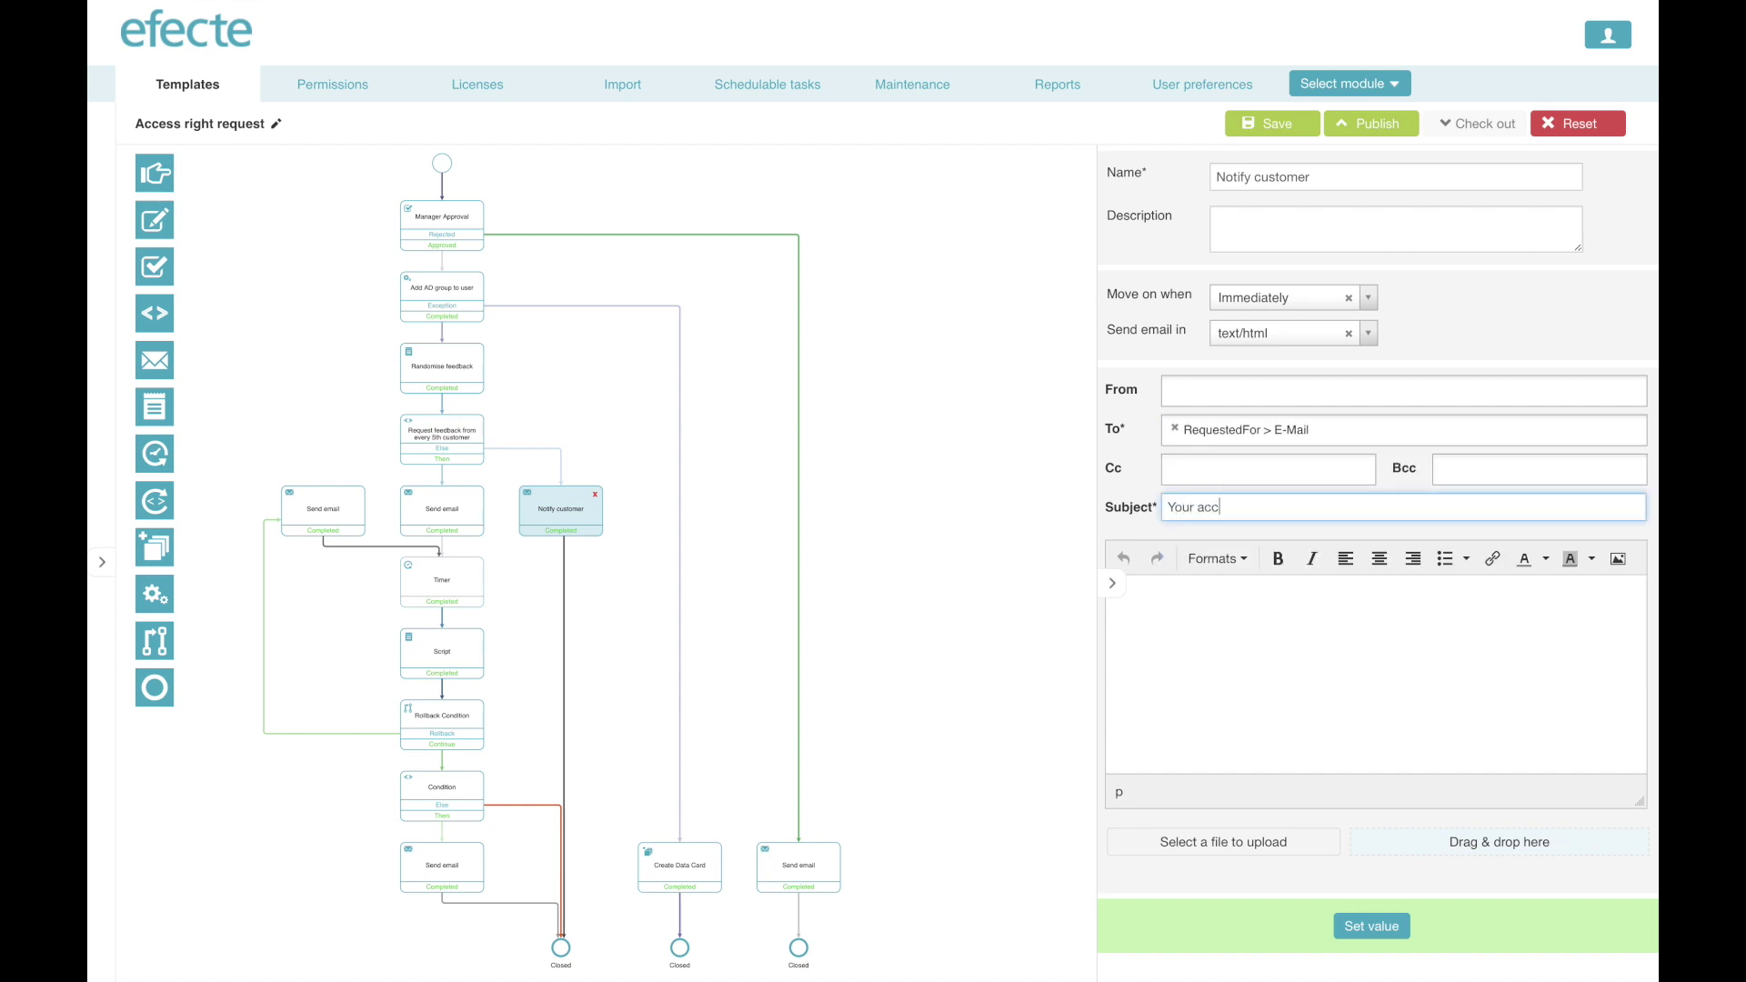
pyautogui.write('ess rights request (#$')
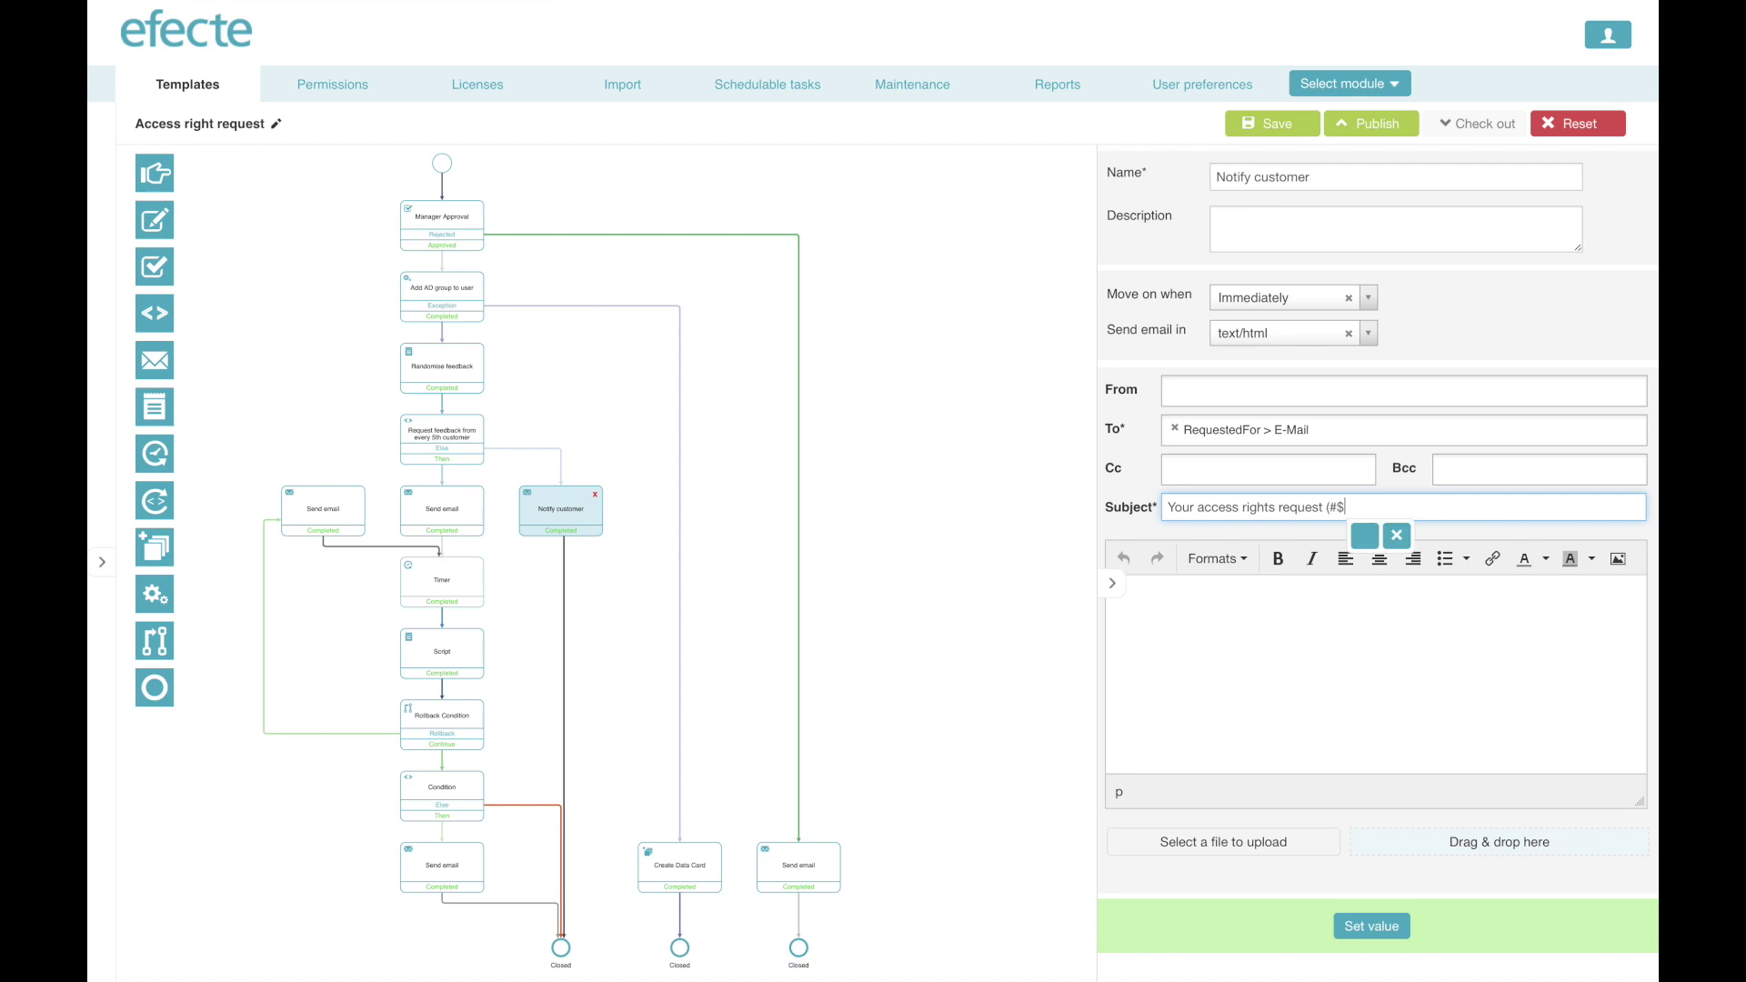
pyautogui.click(1370, 547)
pyautogui.scroll(-4, 1418, 645)
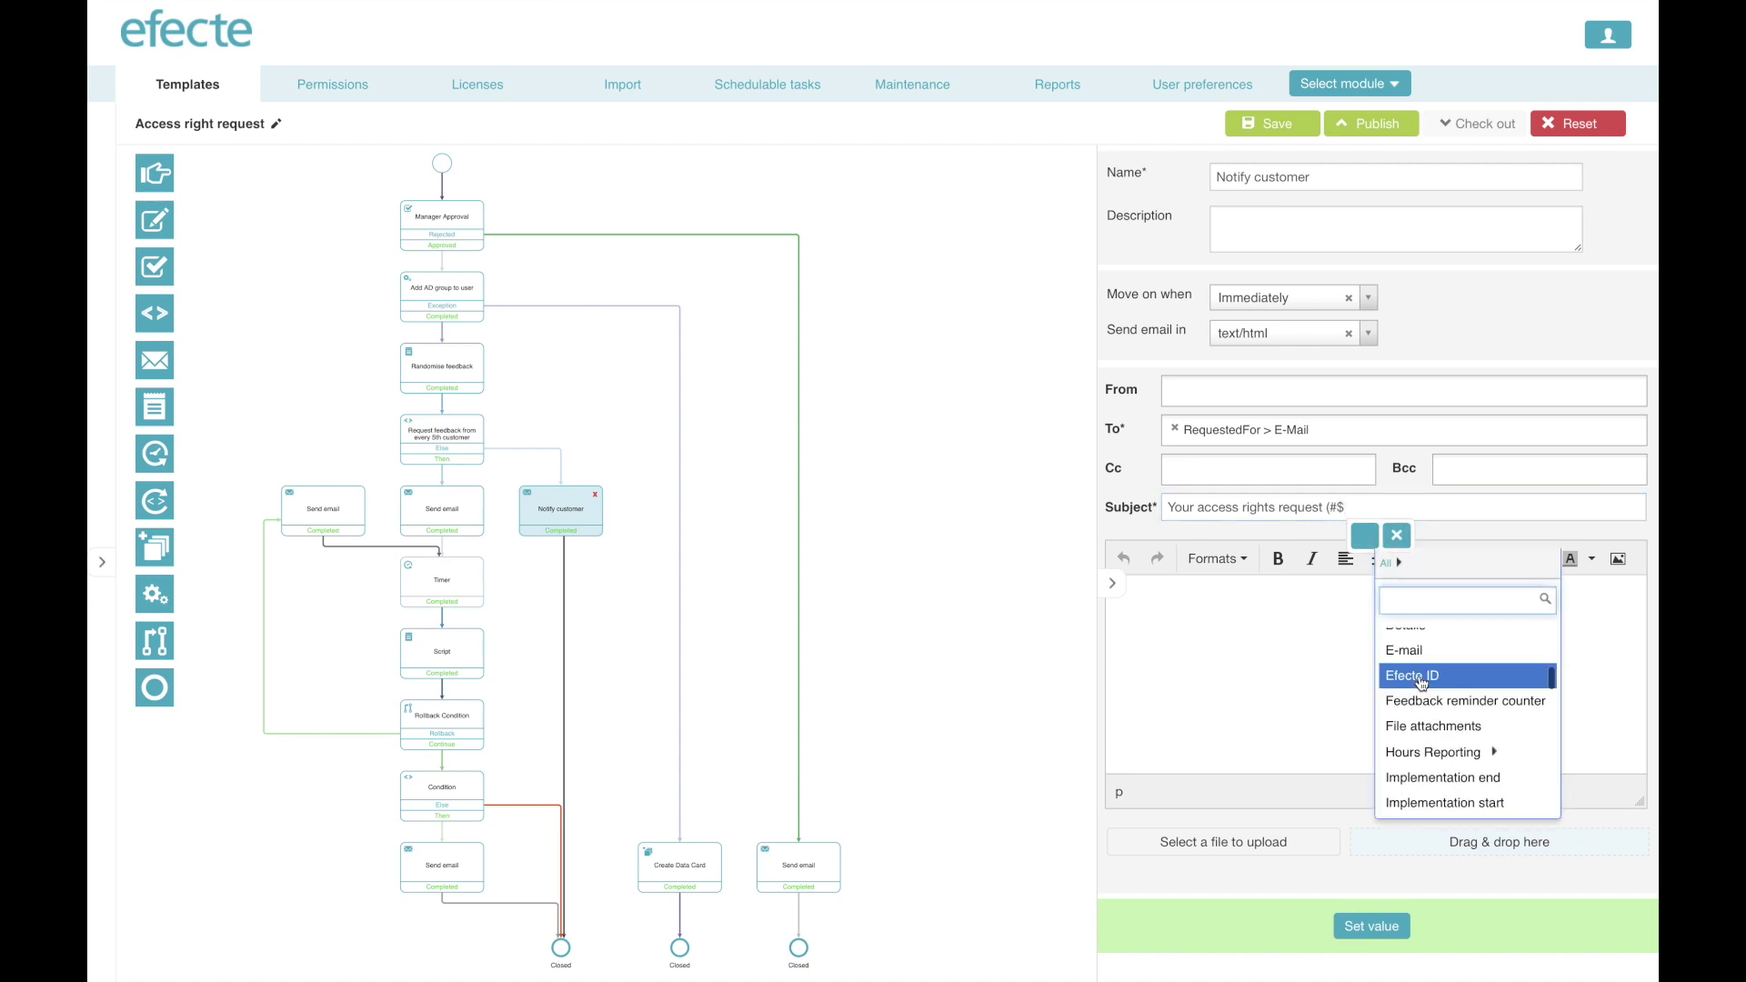
pyautogui.click(1421, 682)
pyautogui.click(1416, 514)
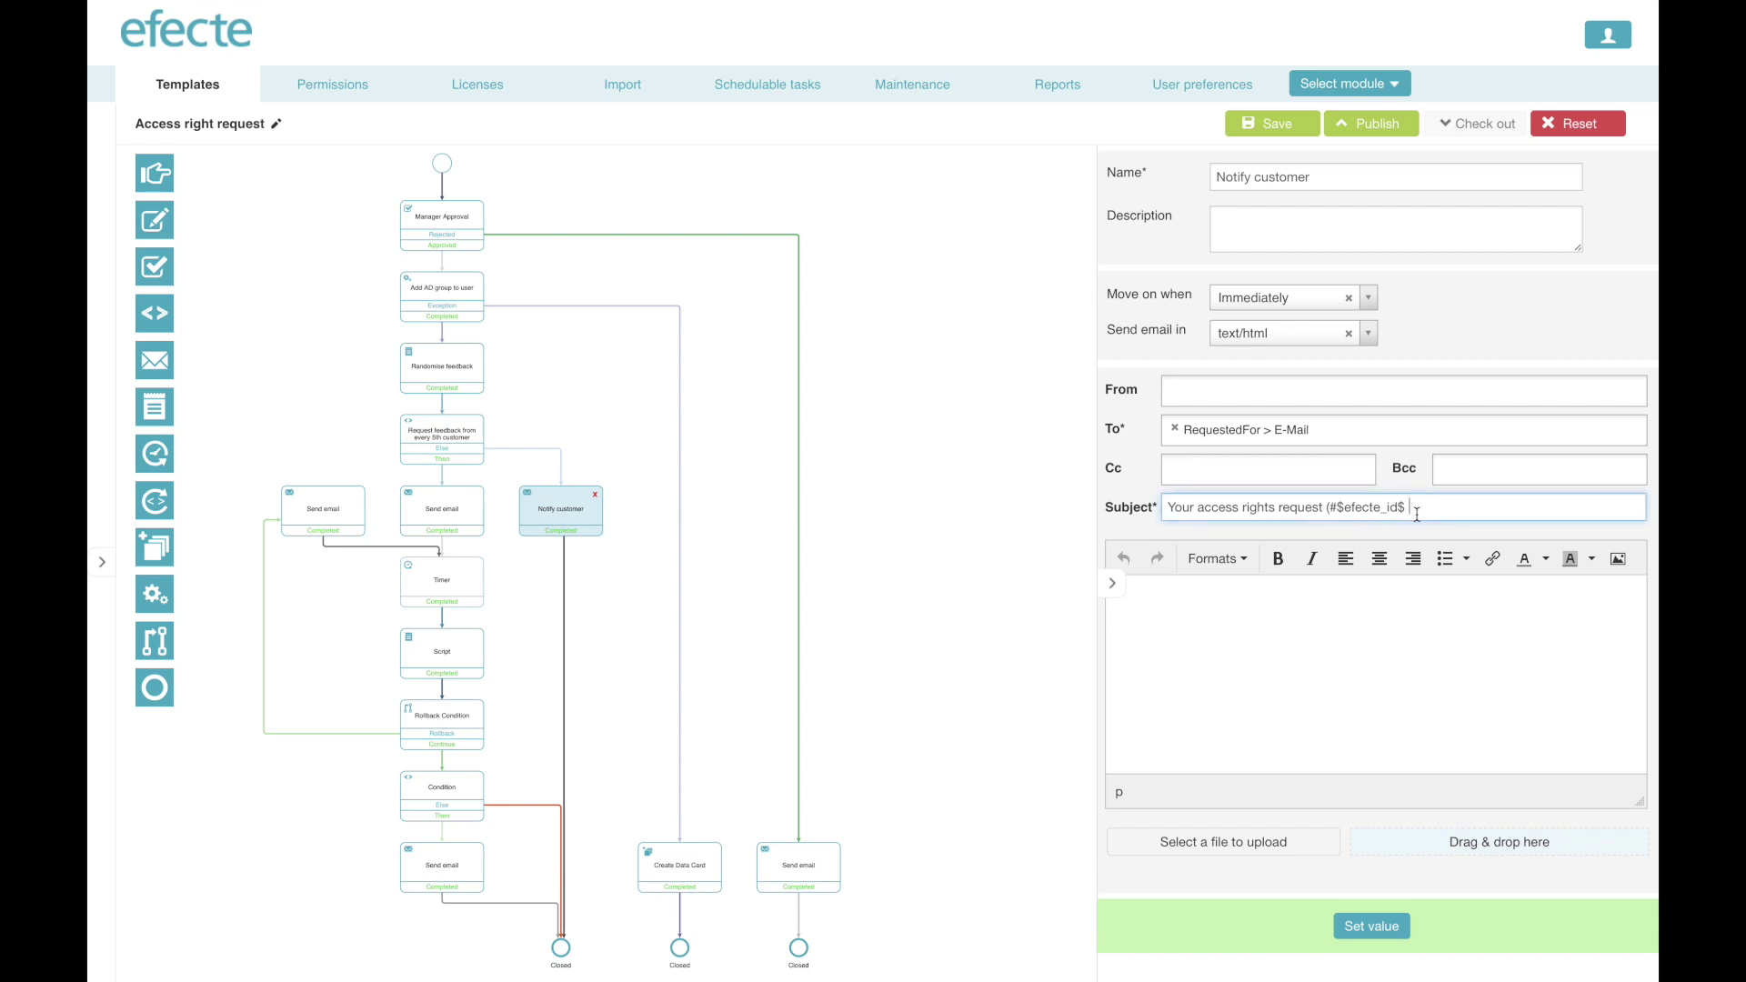
pyautogui.write(') has')
pyautogui.write('been implemented')
pyautogui.click(1235, 609)
pyautogui.write('He')
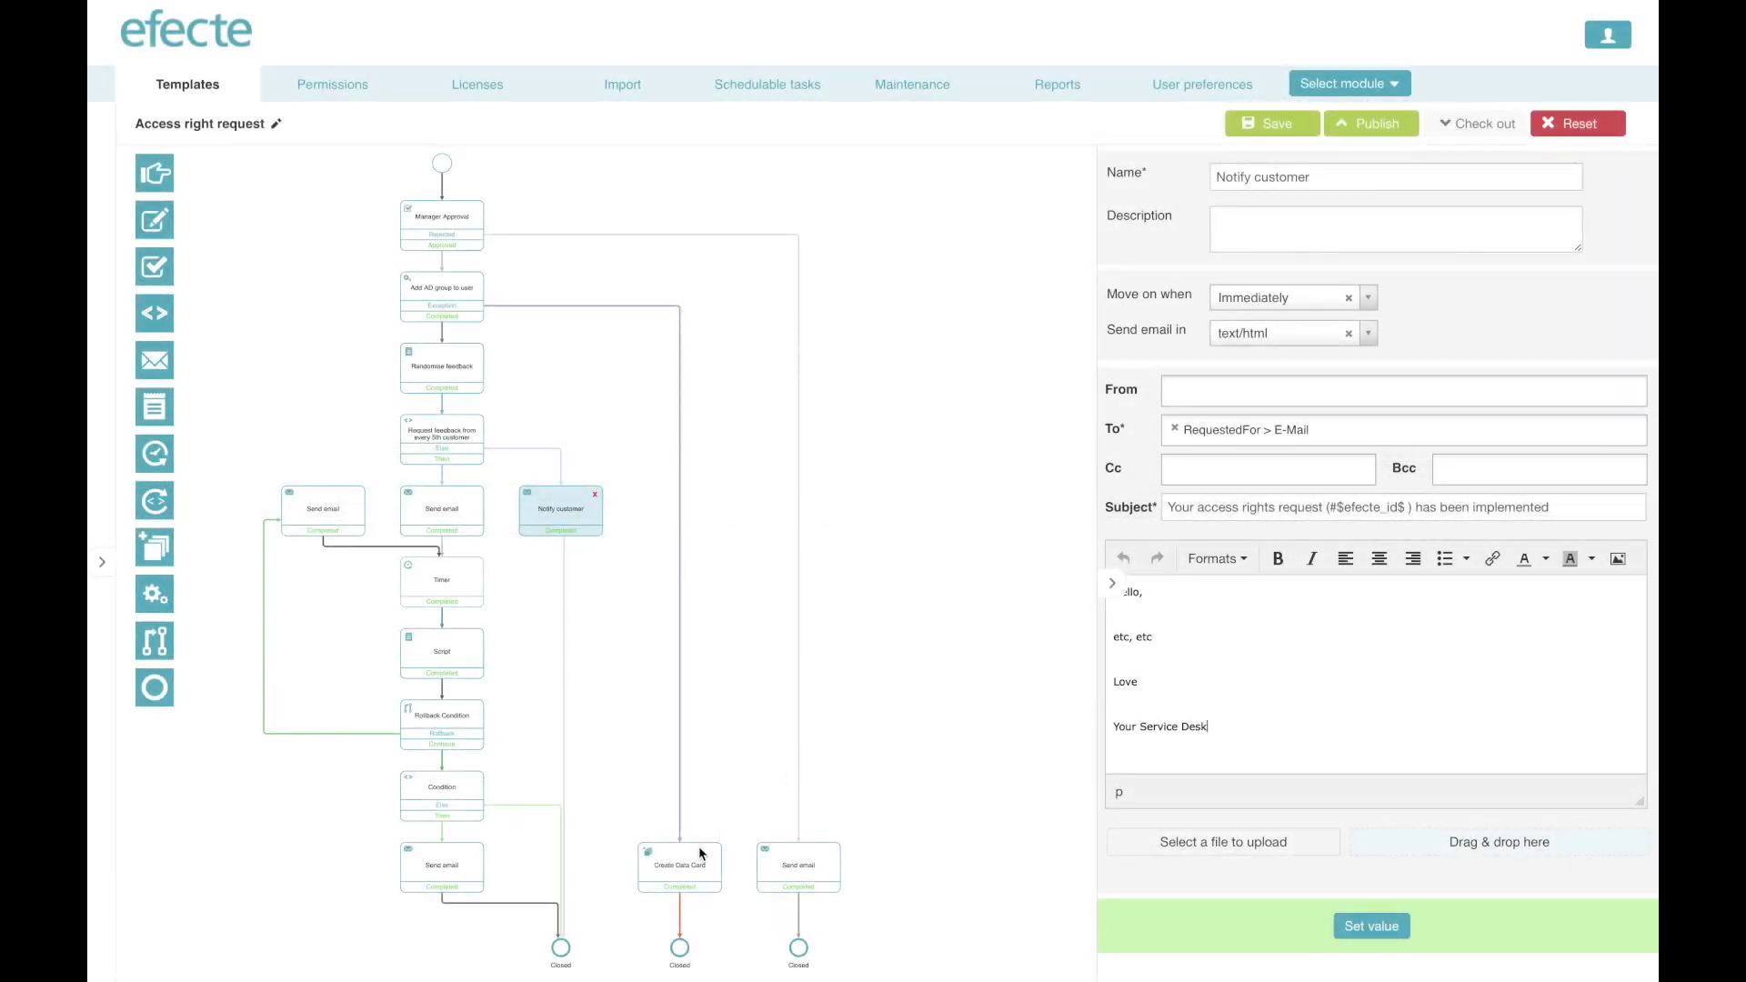
# Rename the data card step 'Create incident', using the Incident template in Incident management.
pyautogui.click(683, 877)
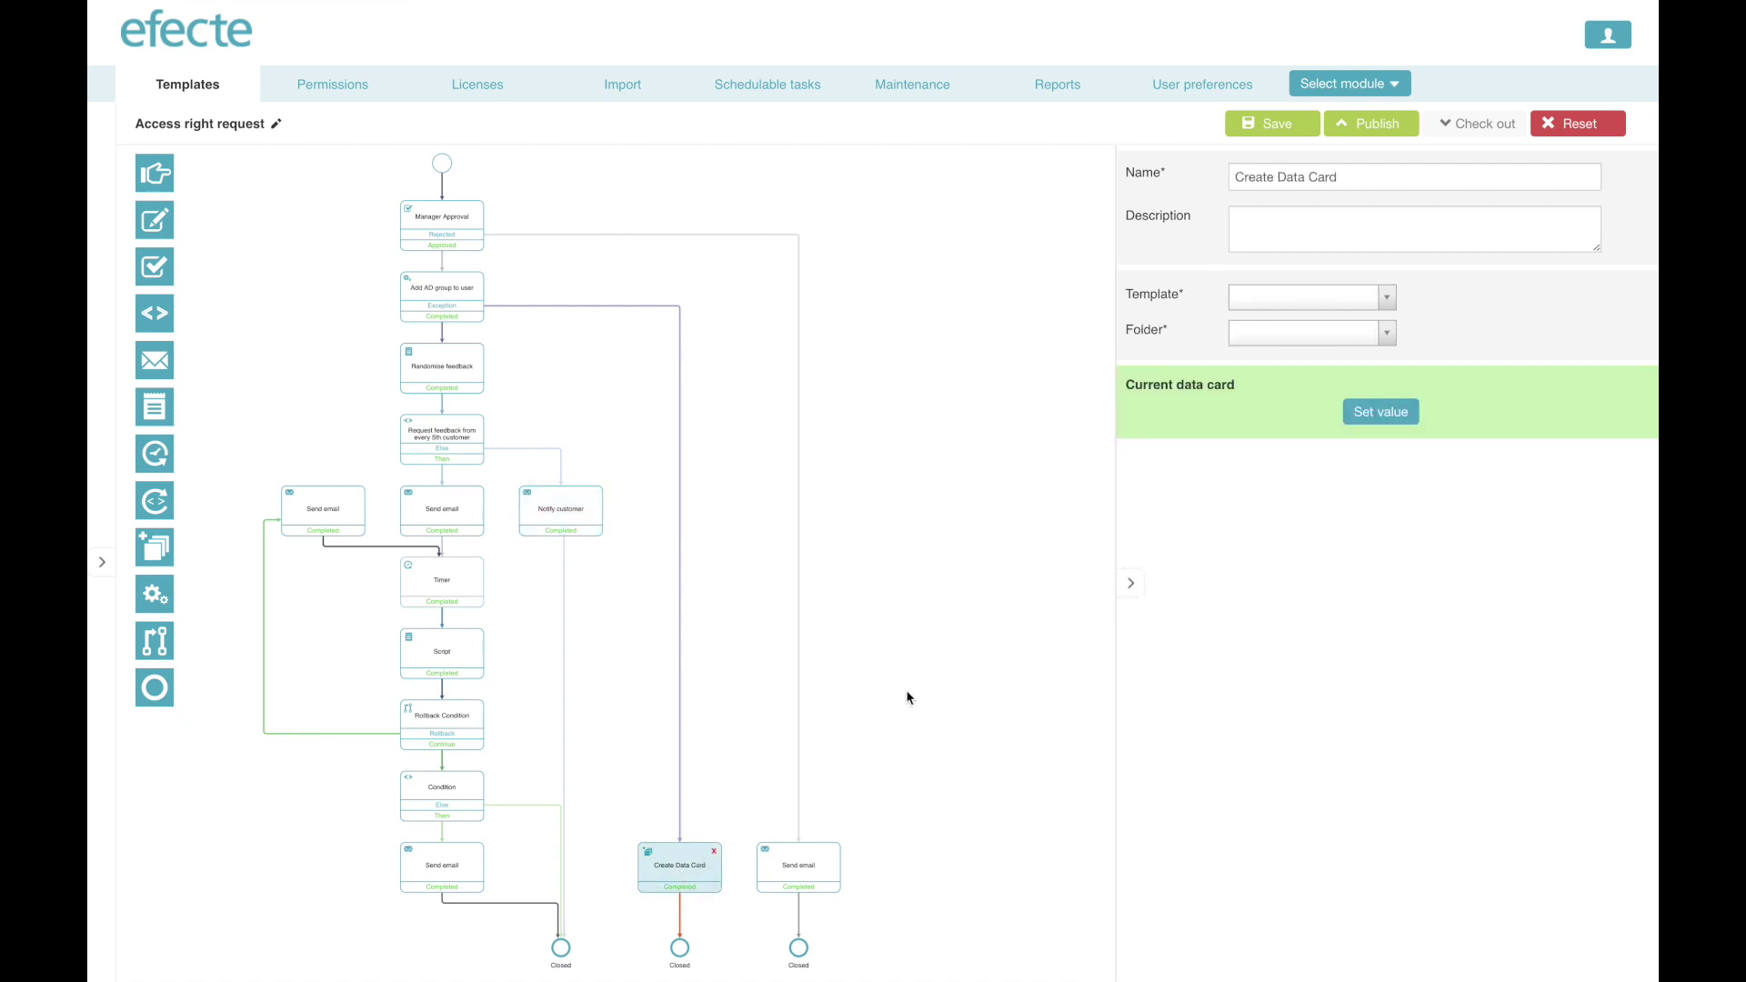
pyautogui.moveTo(1344, 176); pyautogui.dragTo(1275, 176)
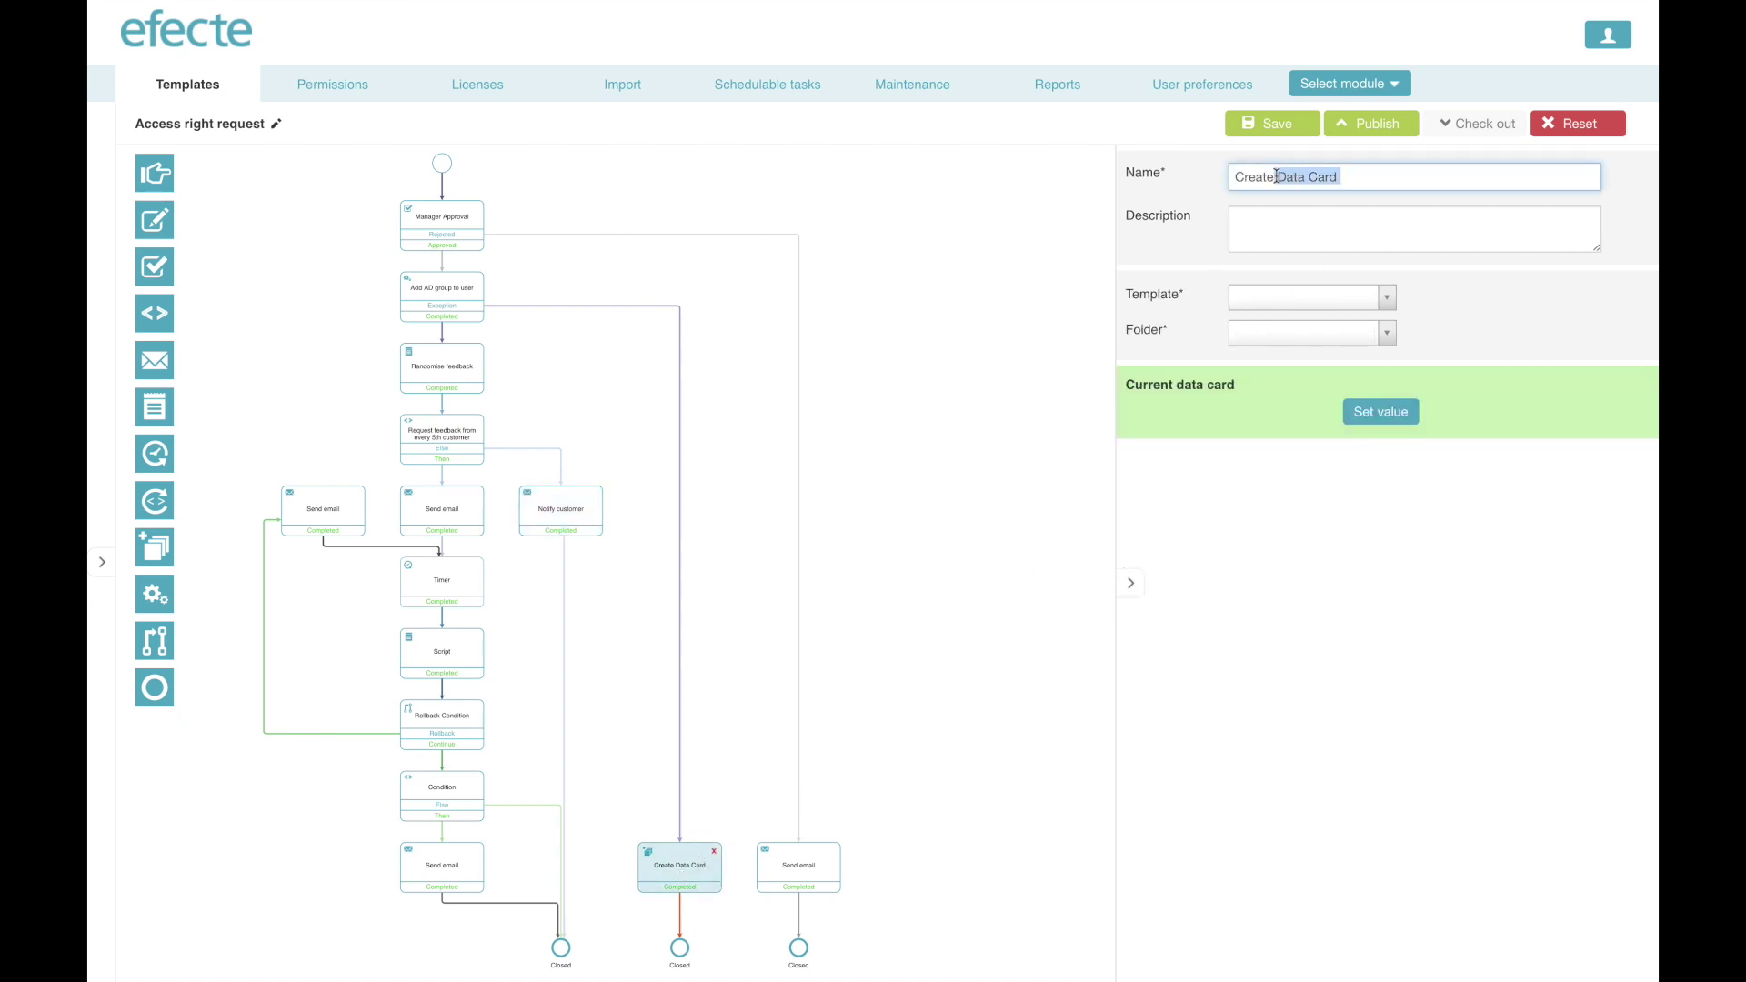
pyautogui.write('inciden')
pyautogui.click(1347, 297)
pyautogui.write('i')
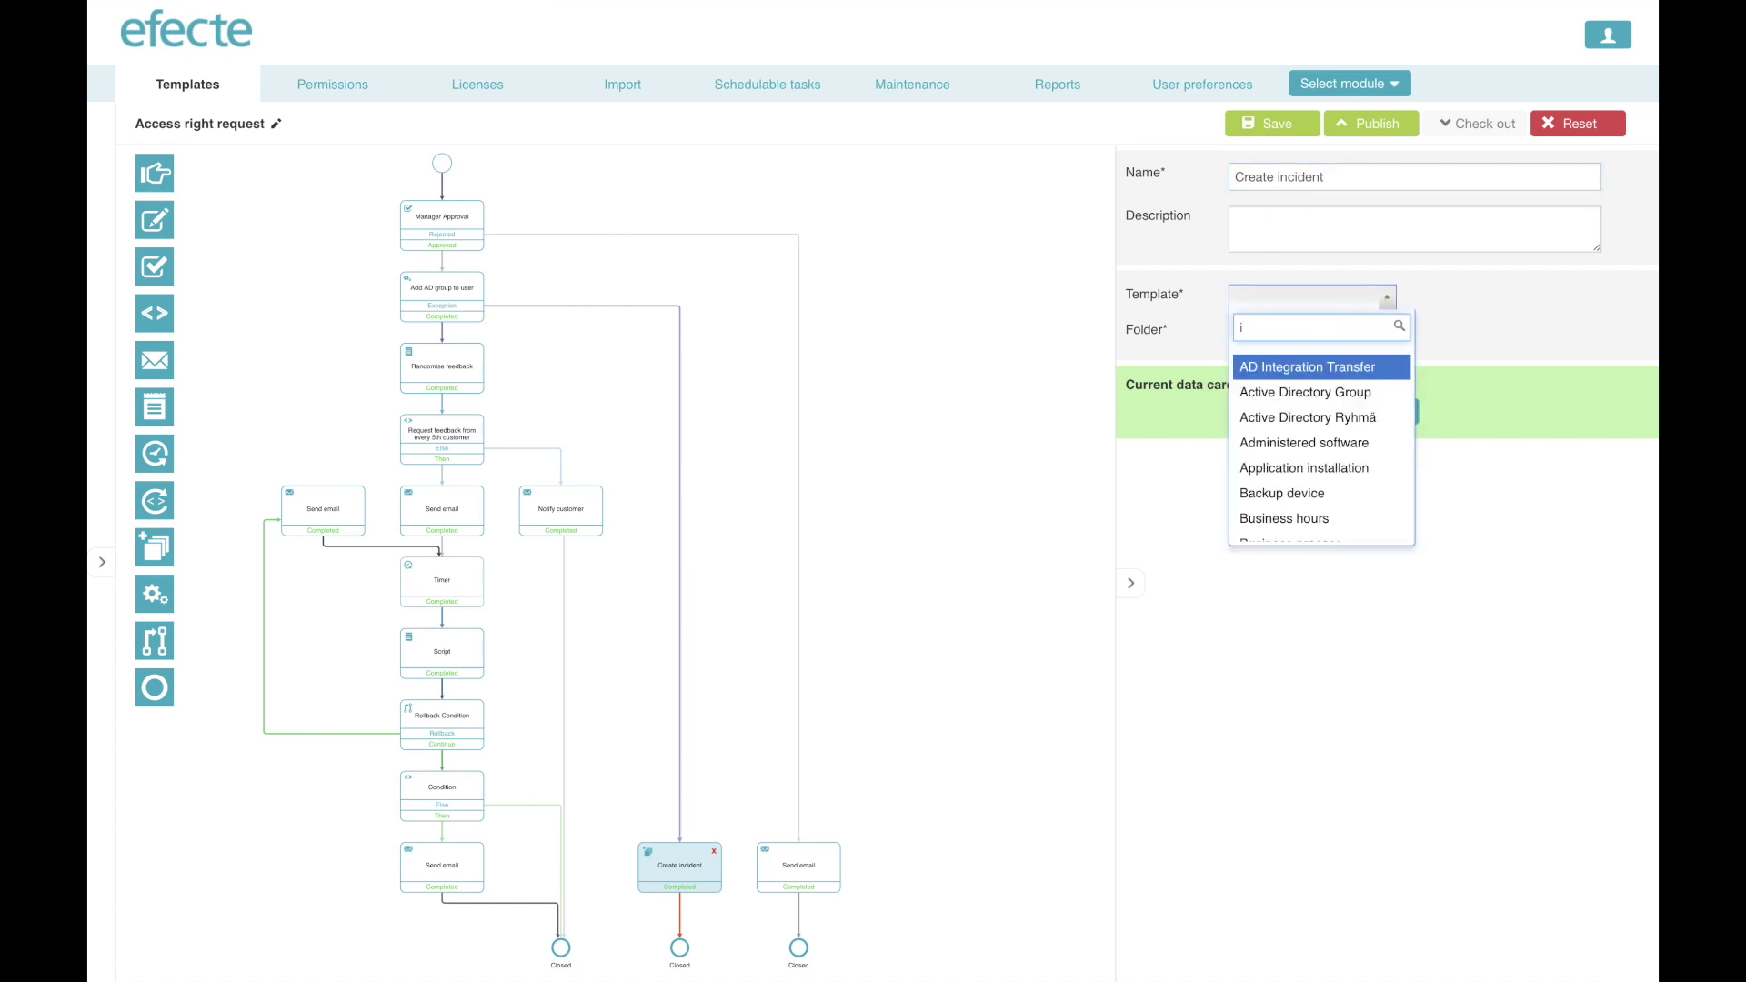
pyautogui.write('nc')
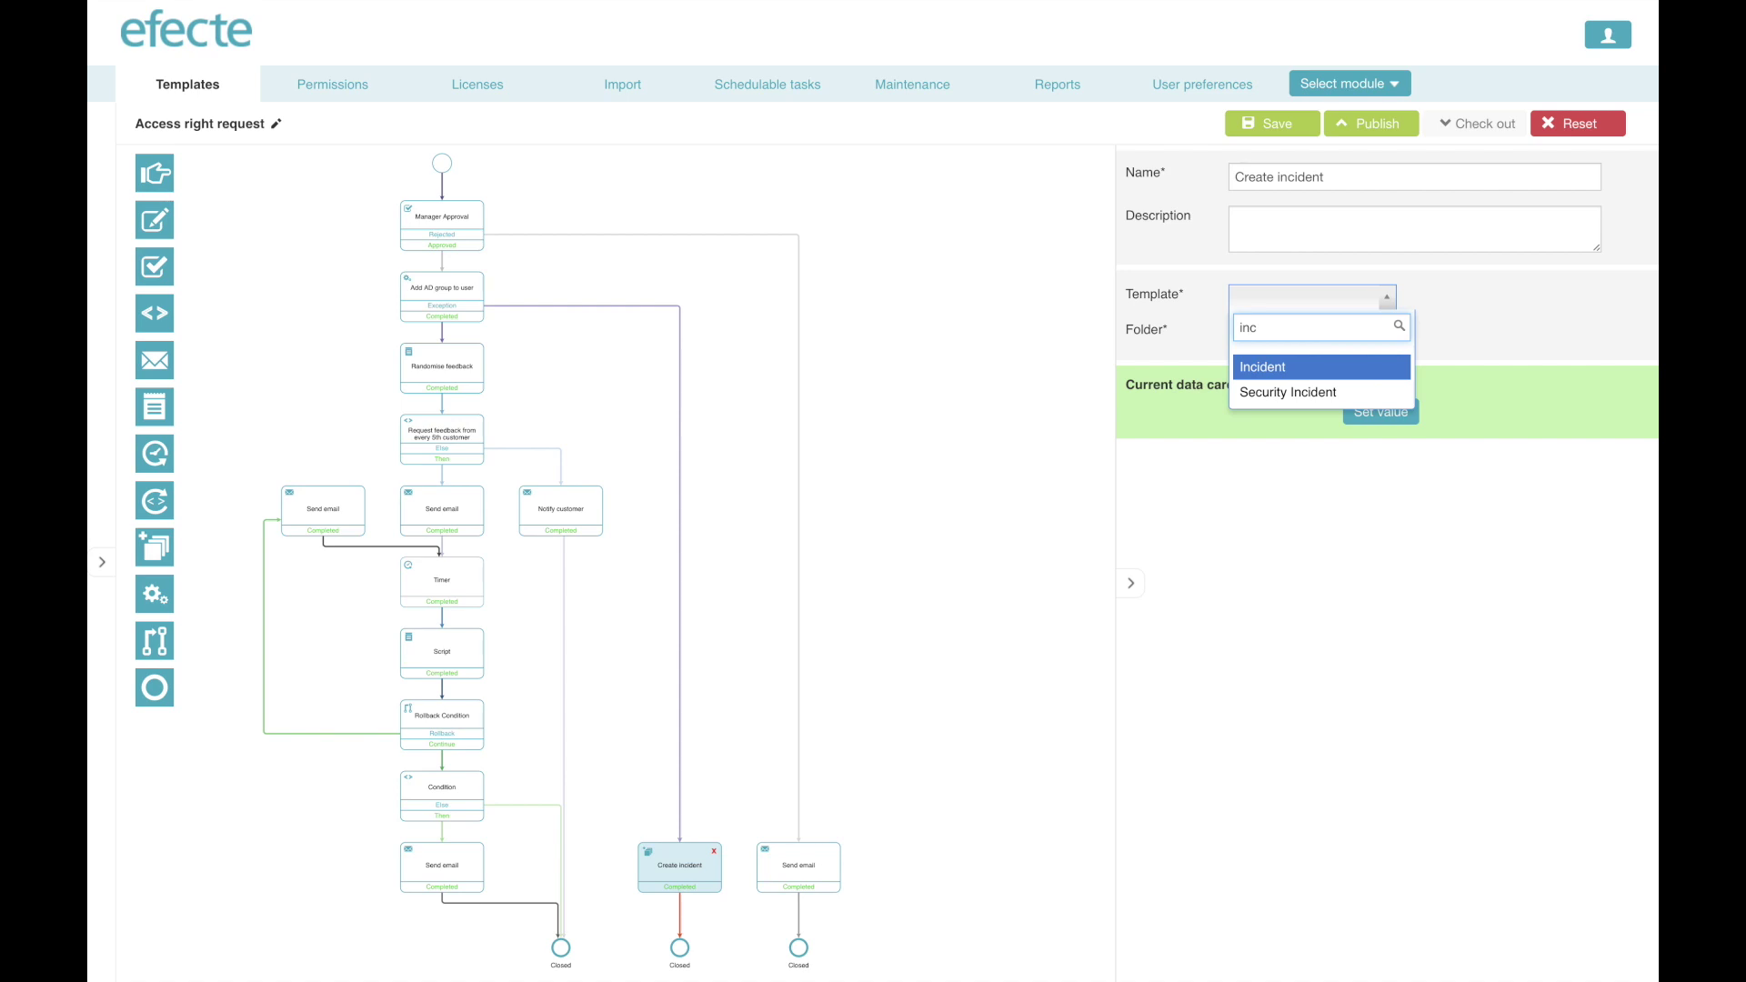
pyautogui.click(1309, 367)
pyautogui.click(1329, 350)
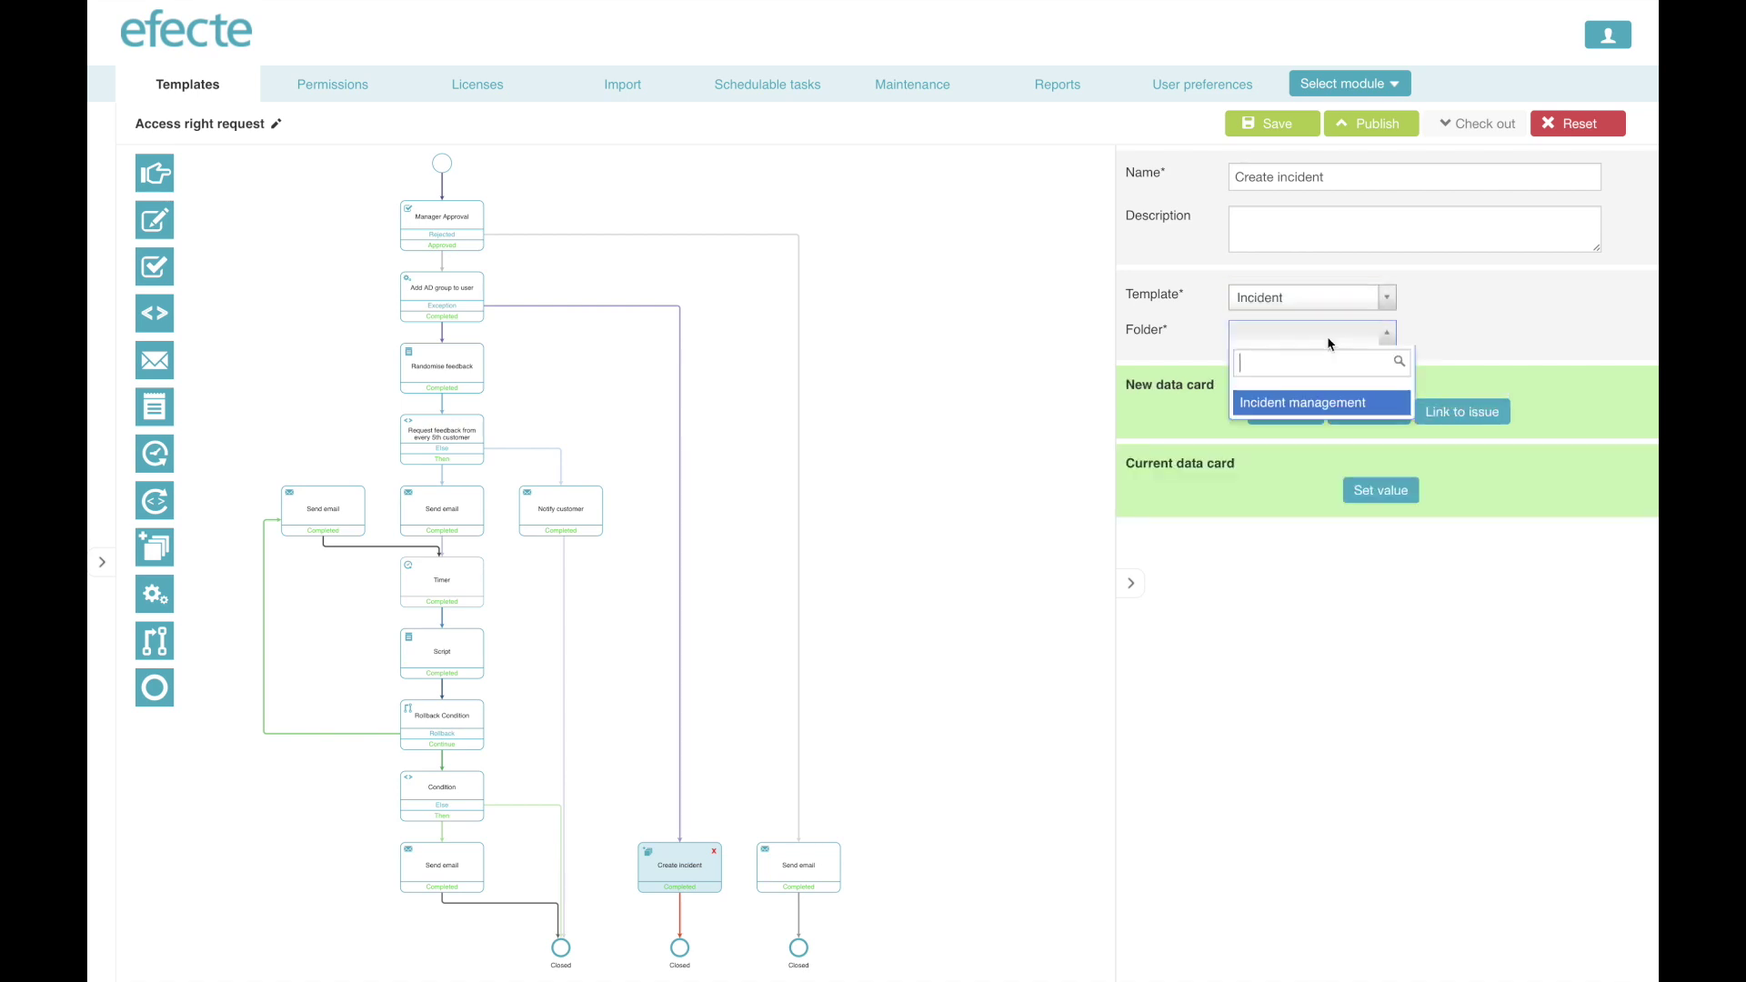
pyautogui.click(1343, 404)
# Set the new incident's Subject to 'IDM orchestration failed'.
pyautogui.click(1298, 414)
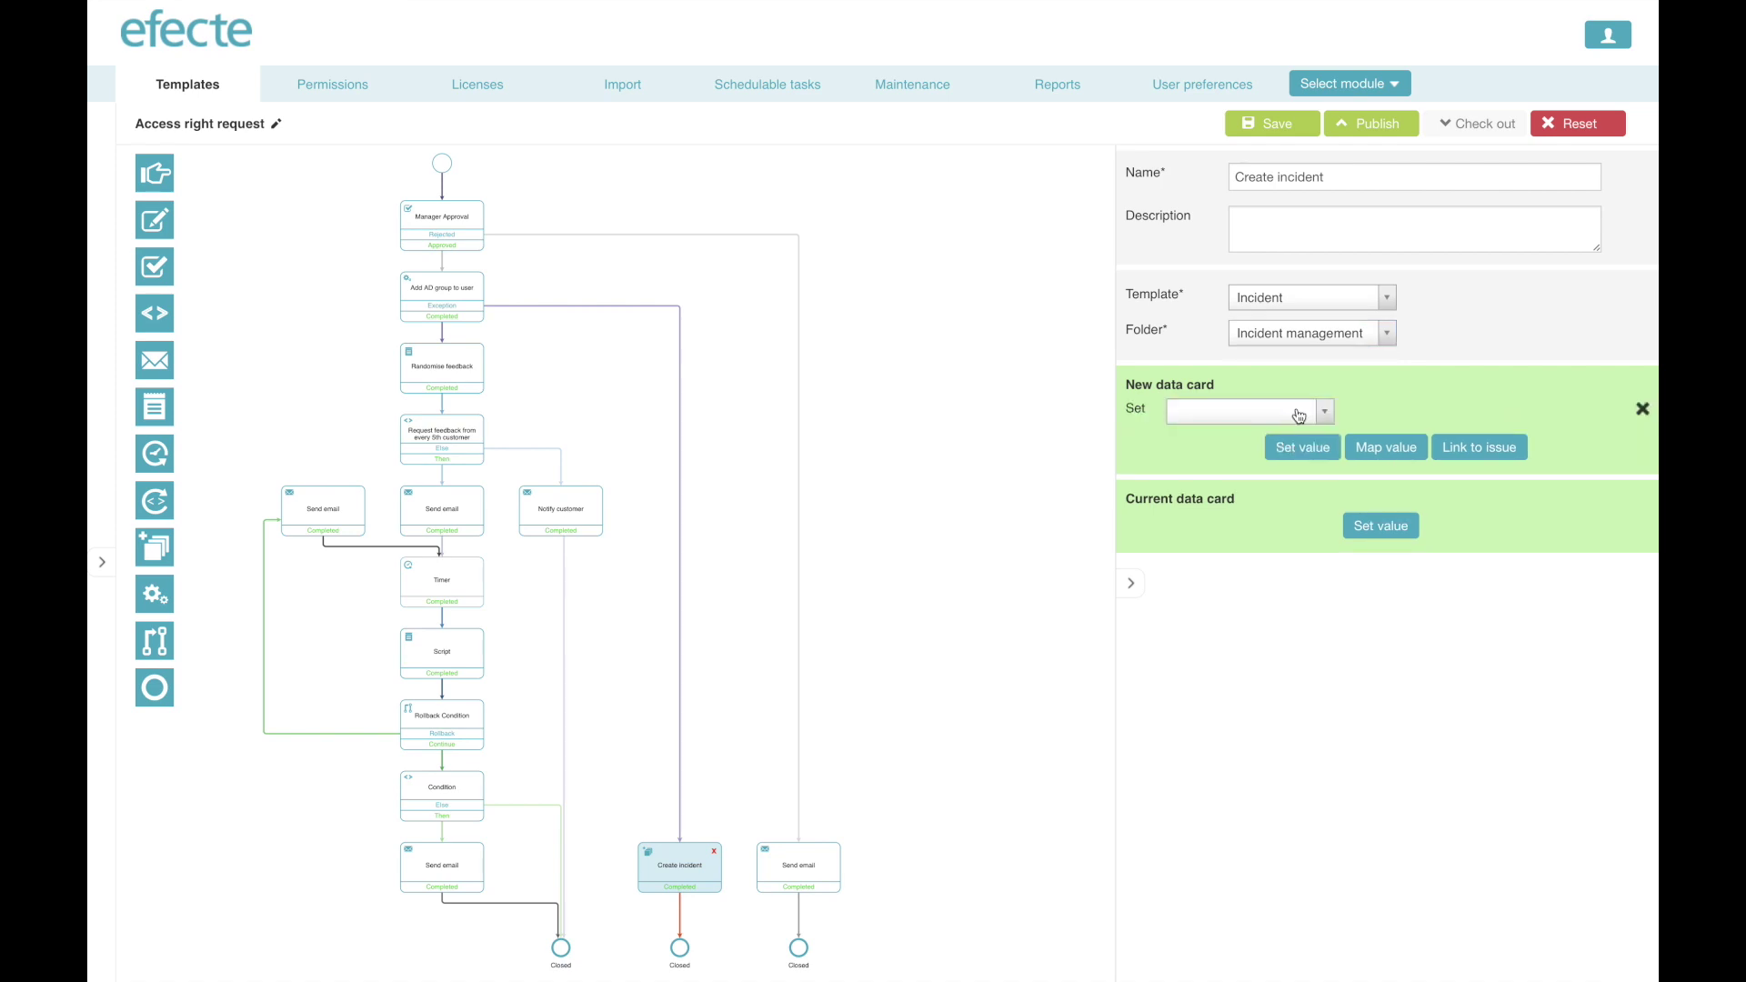
pyautogui.click(1299, 417)
pyautogui.write('su')
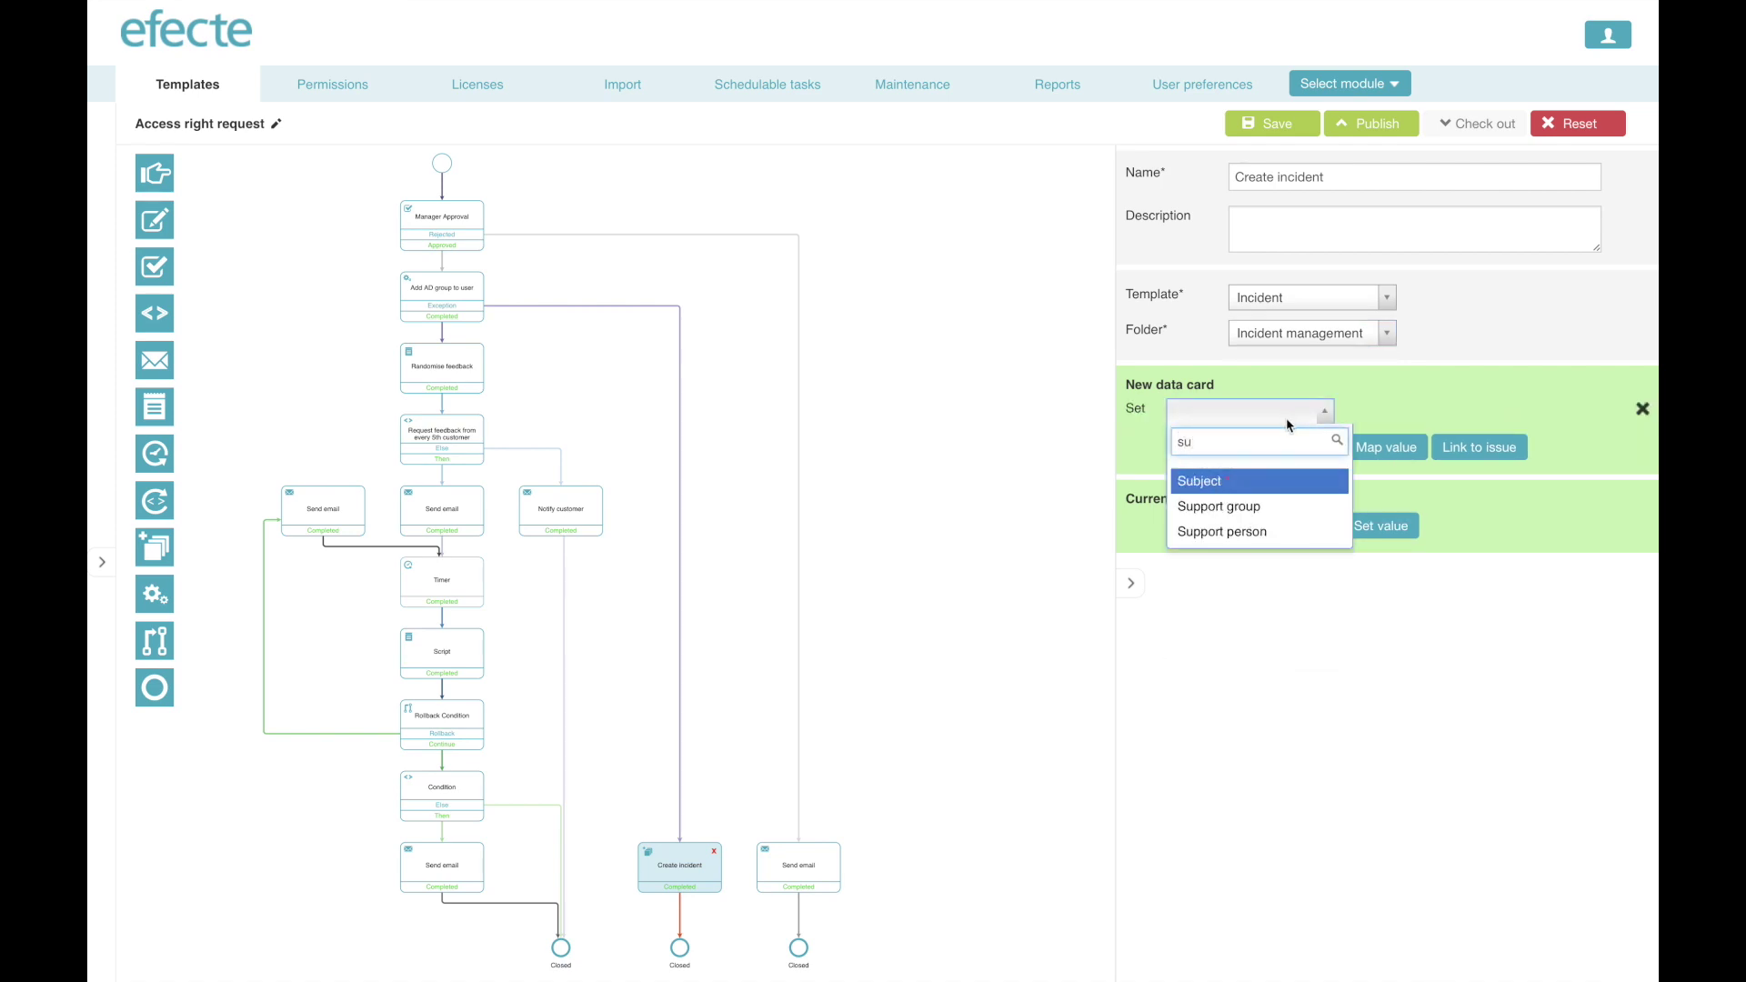
pyautogui.click(1253, 484)
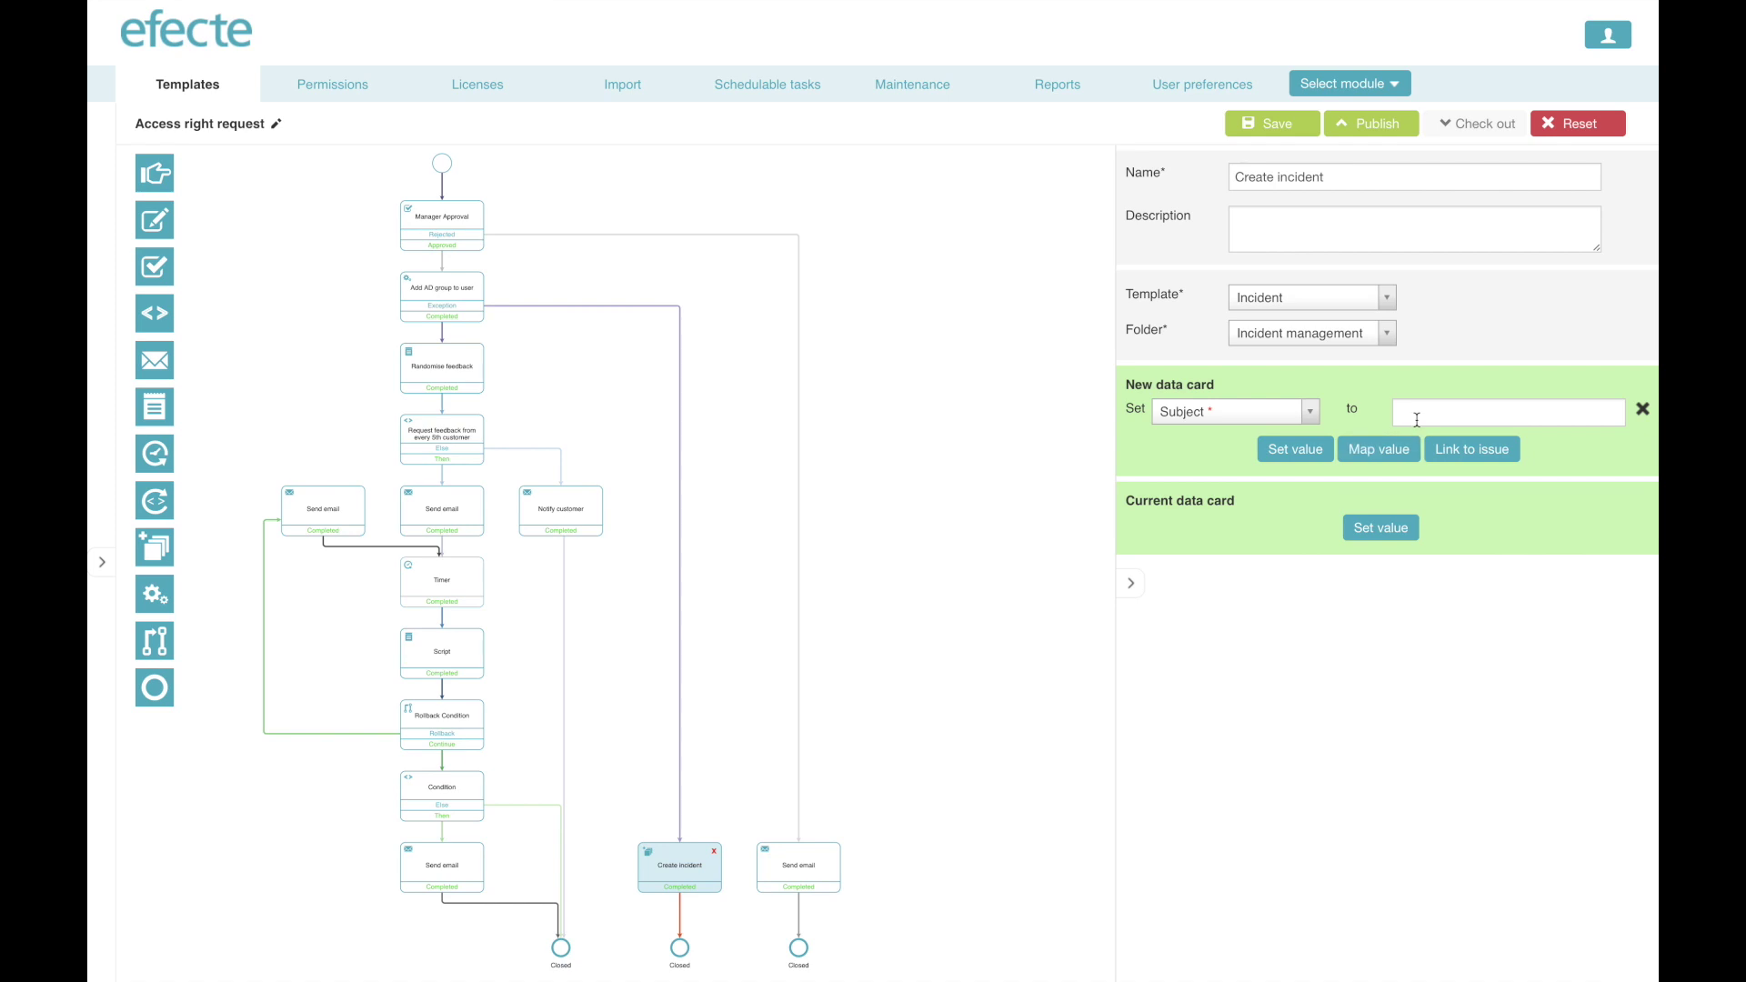
pyautogui.click(1417, 420)
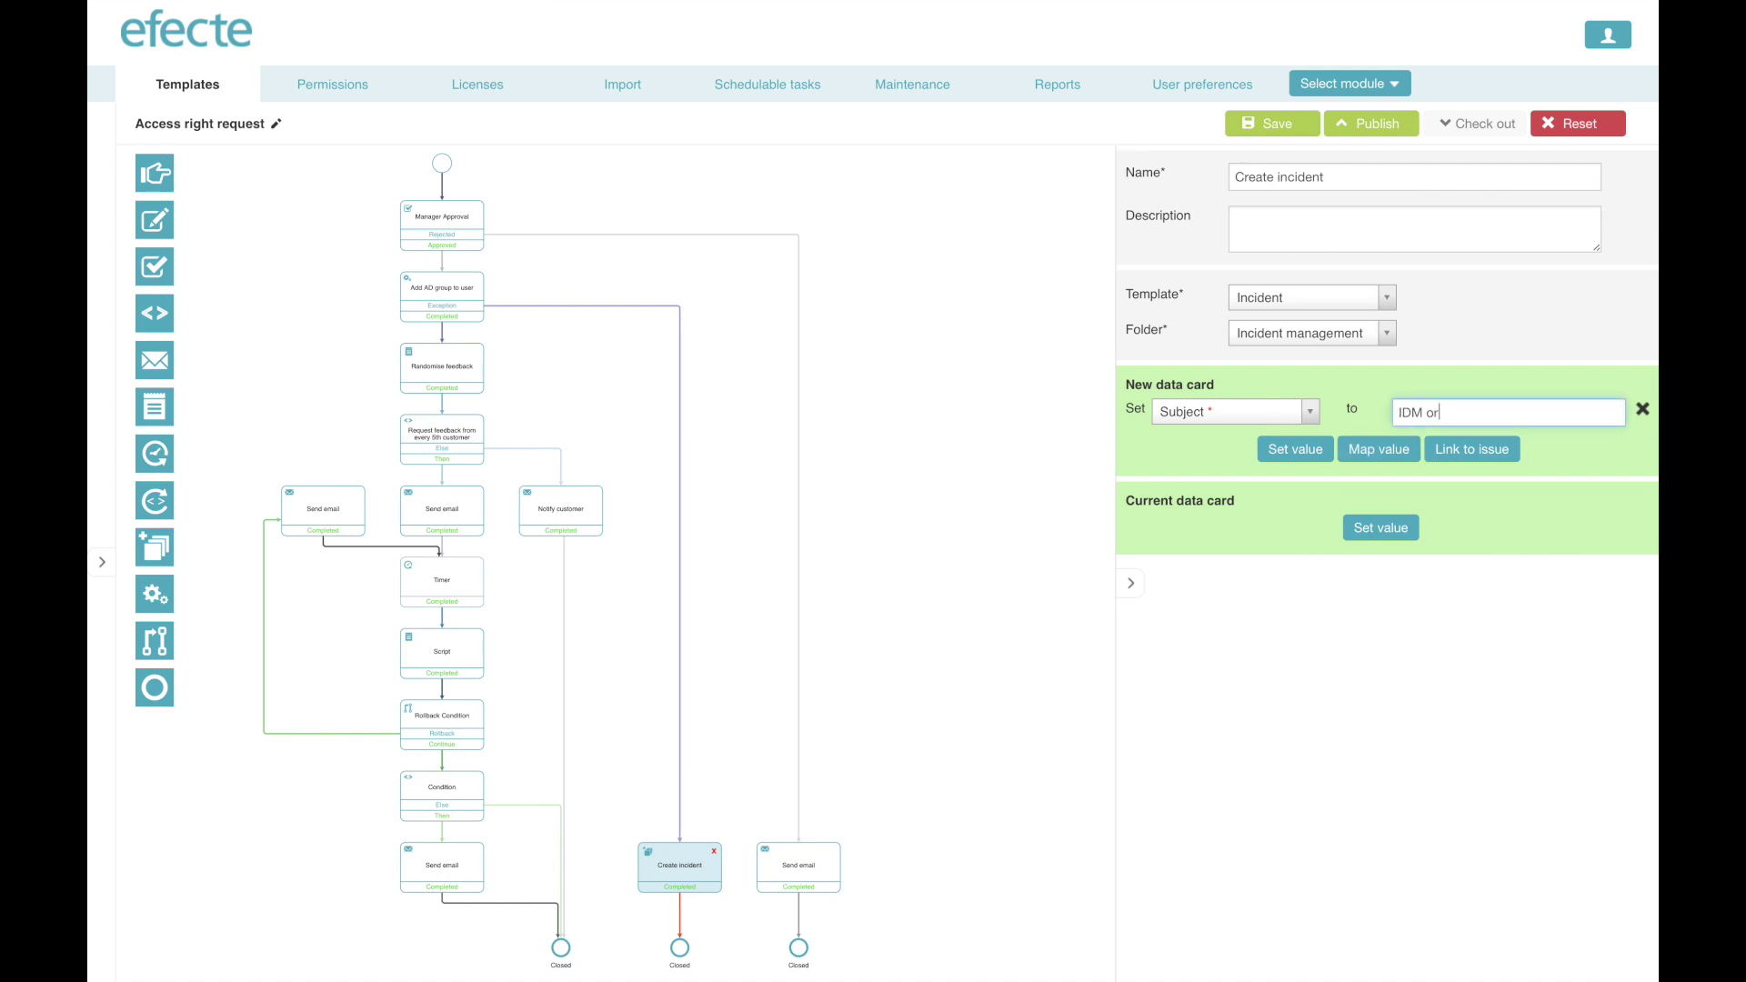
pyautogui.write('IDM orchs')
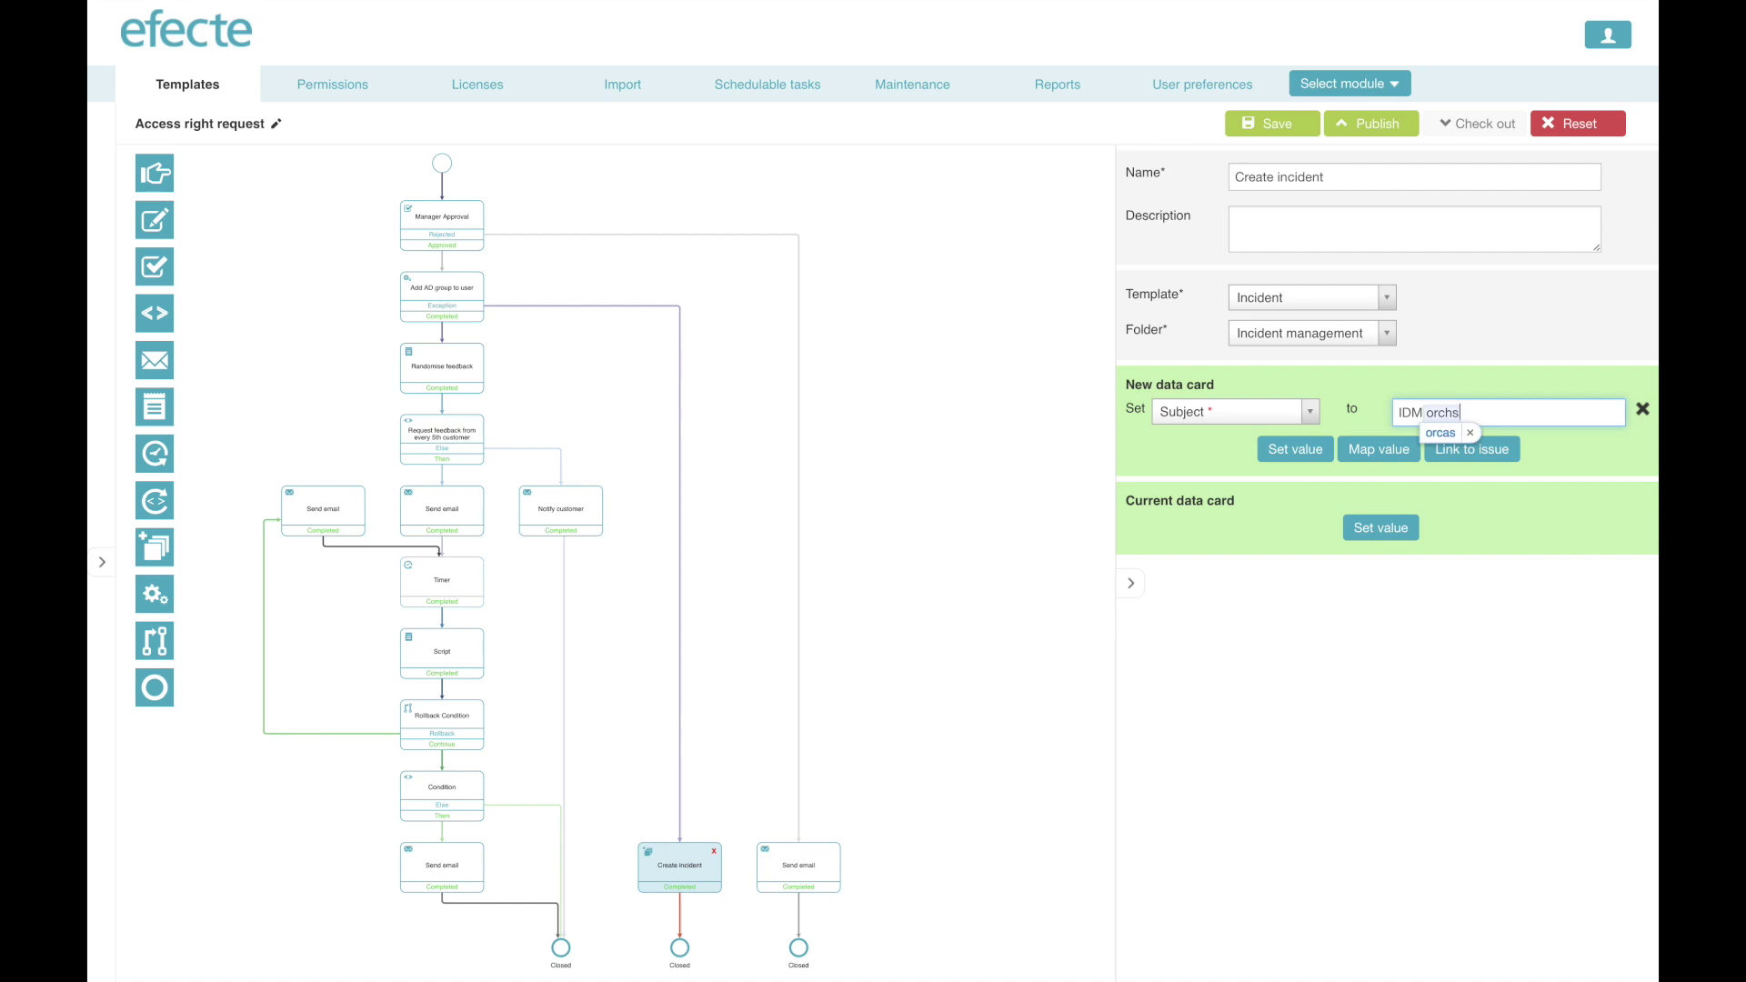
pyautogui.press('BackSpace')
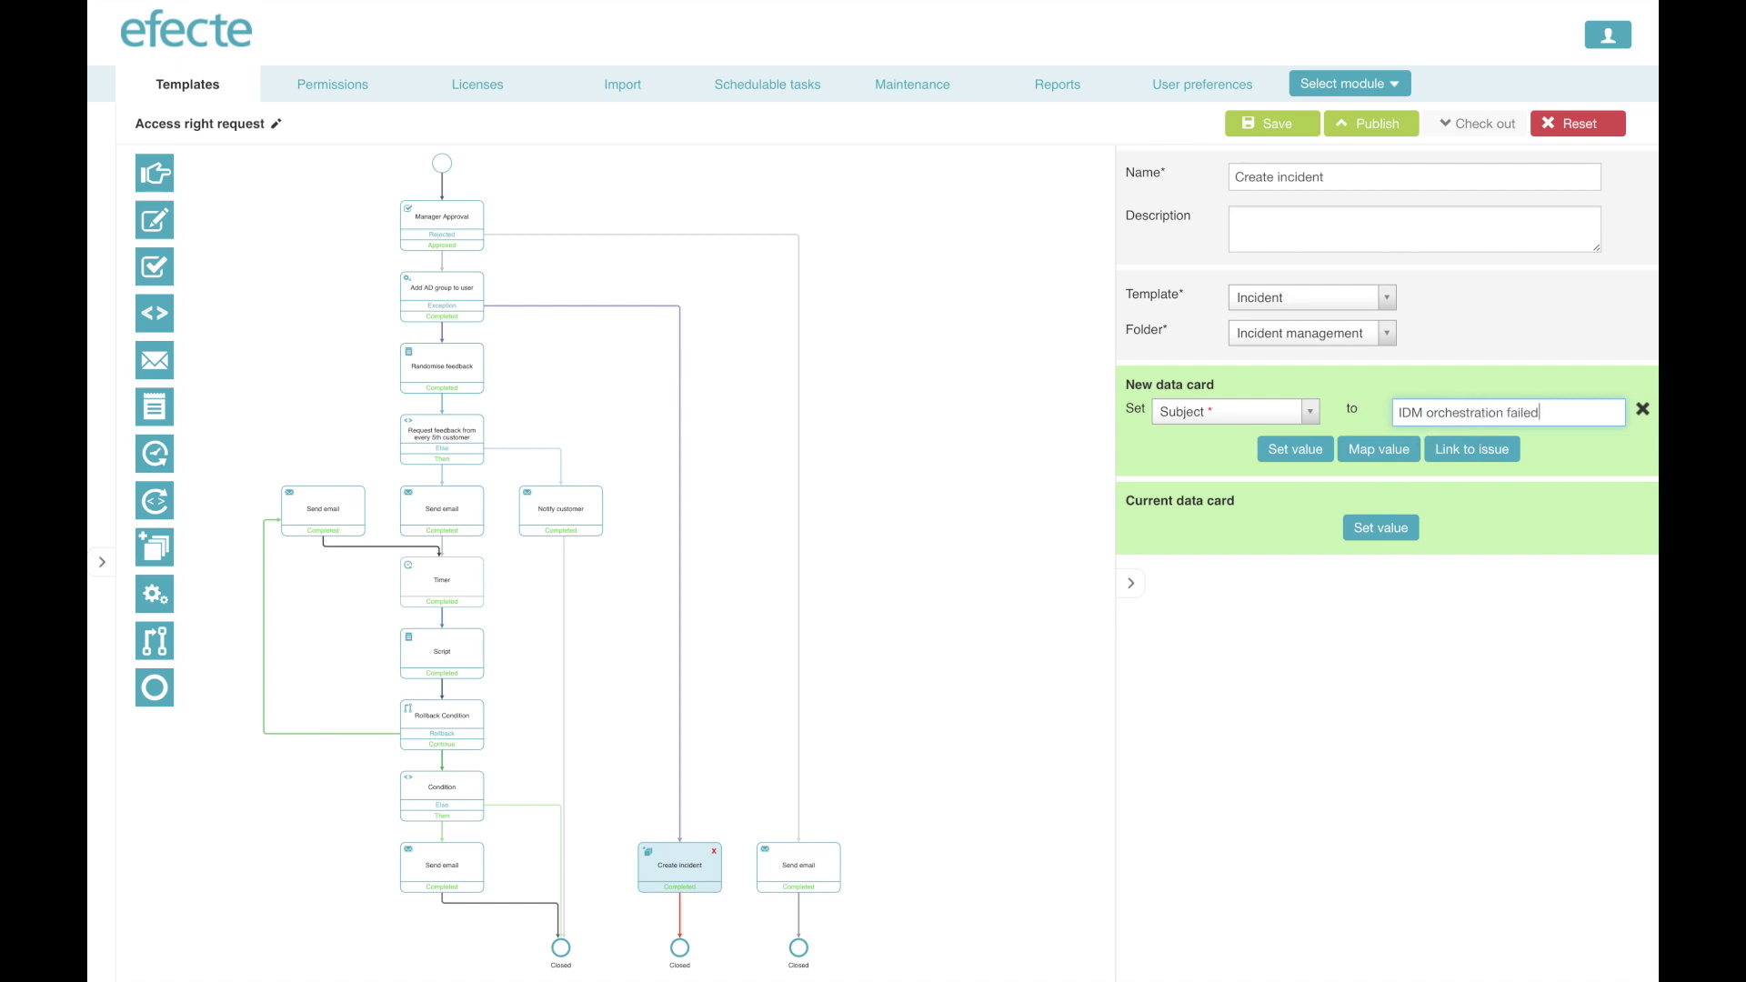
# Map the new incident's Description from RequestedFor.
pyautogui.click(1374, 449)
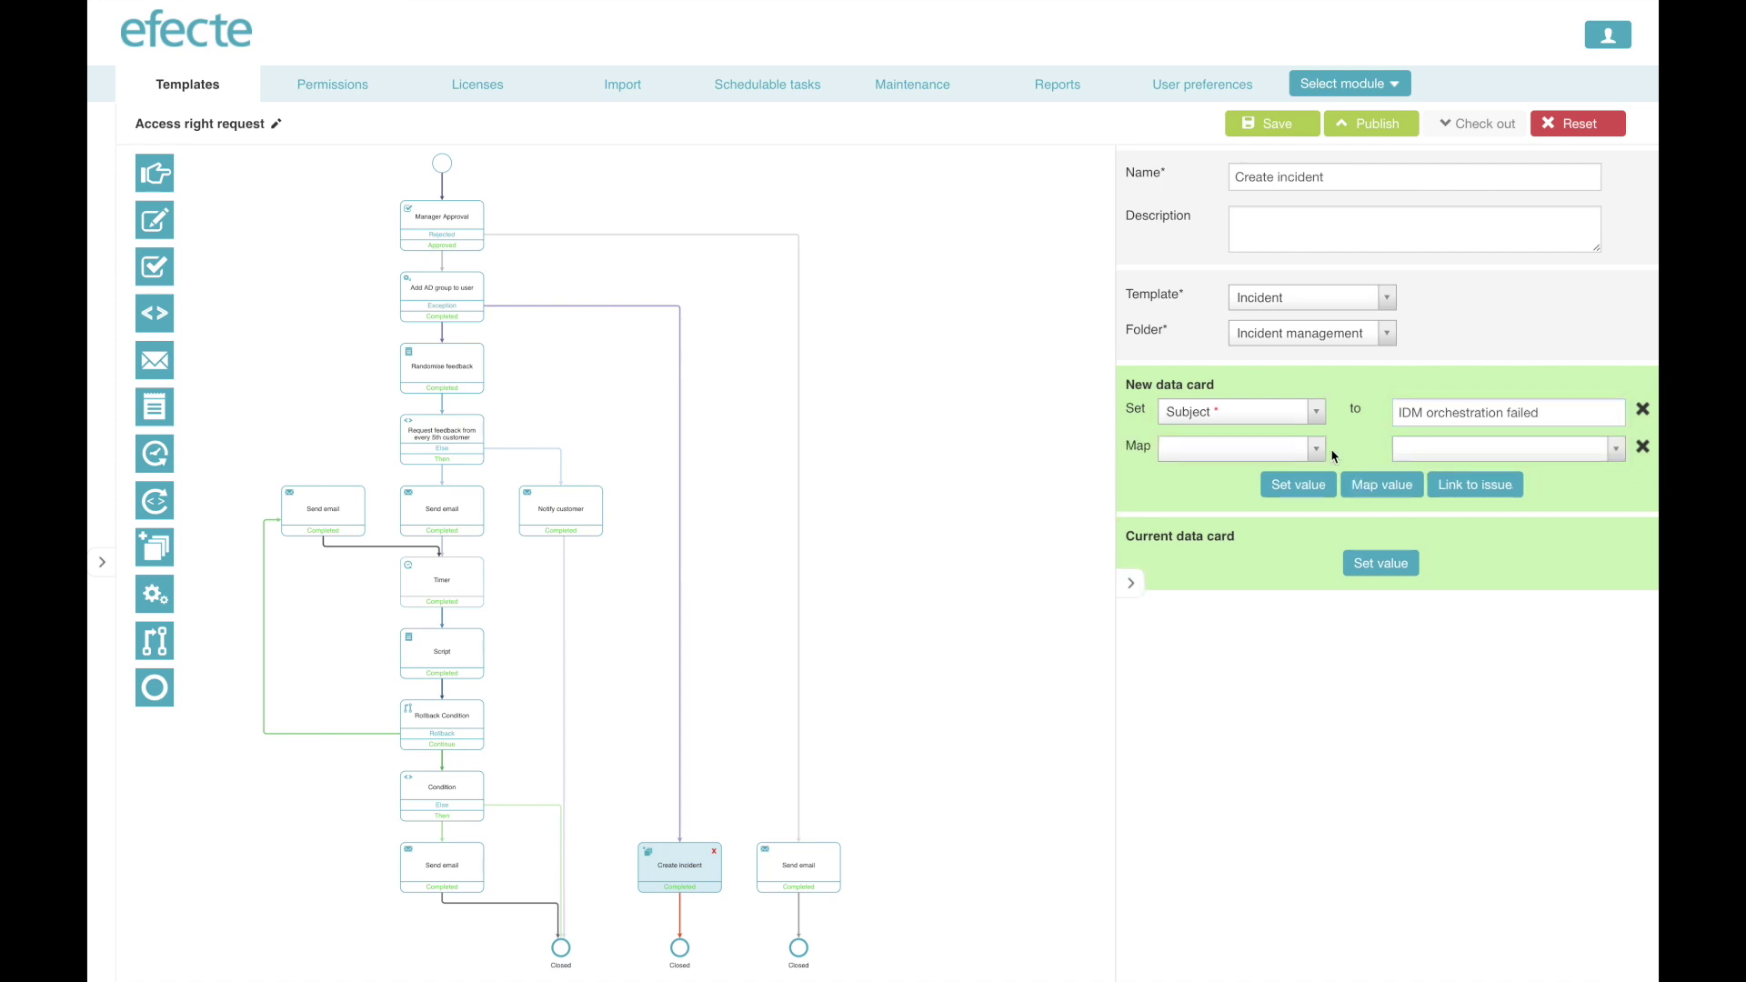
pyautogui.click(1317, 450)
pyautogui.write('des')
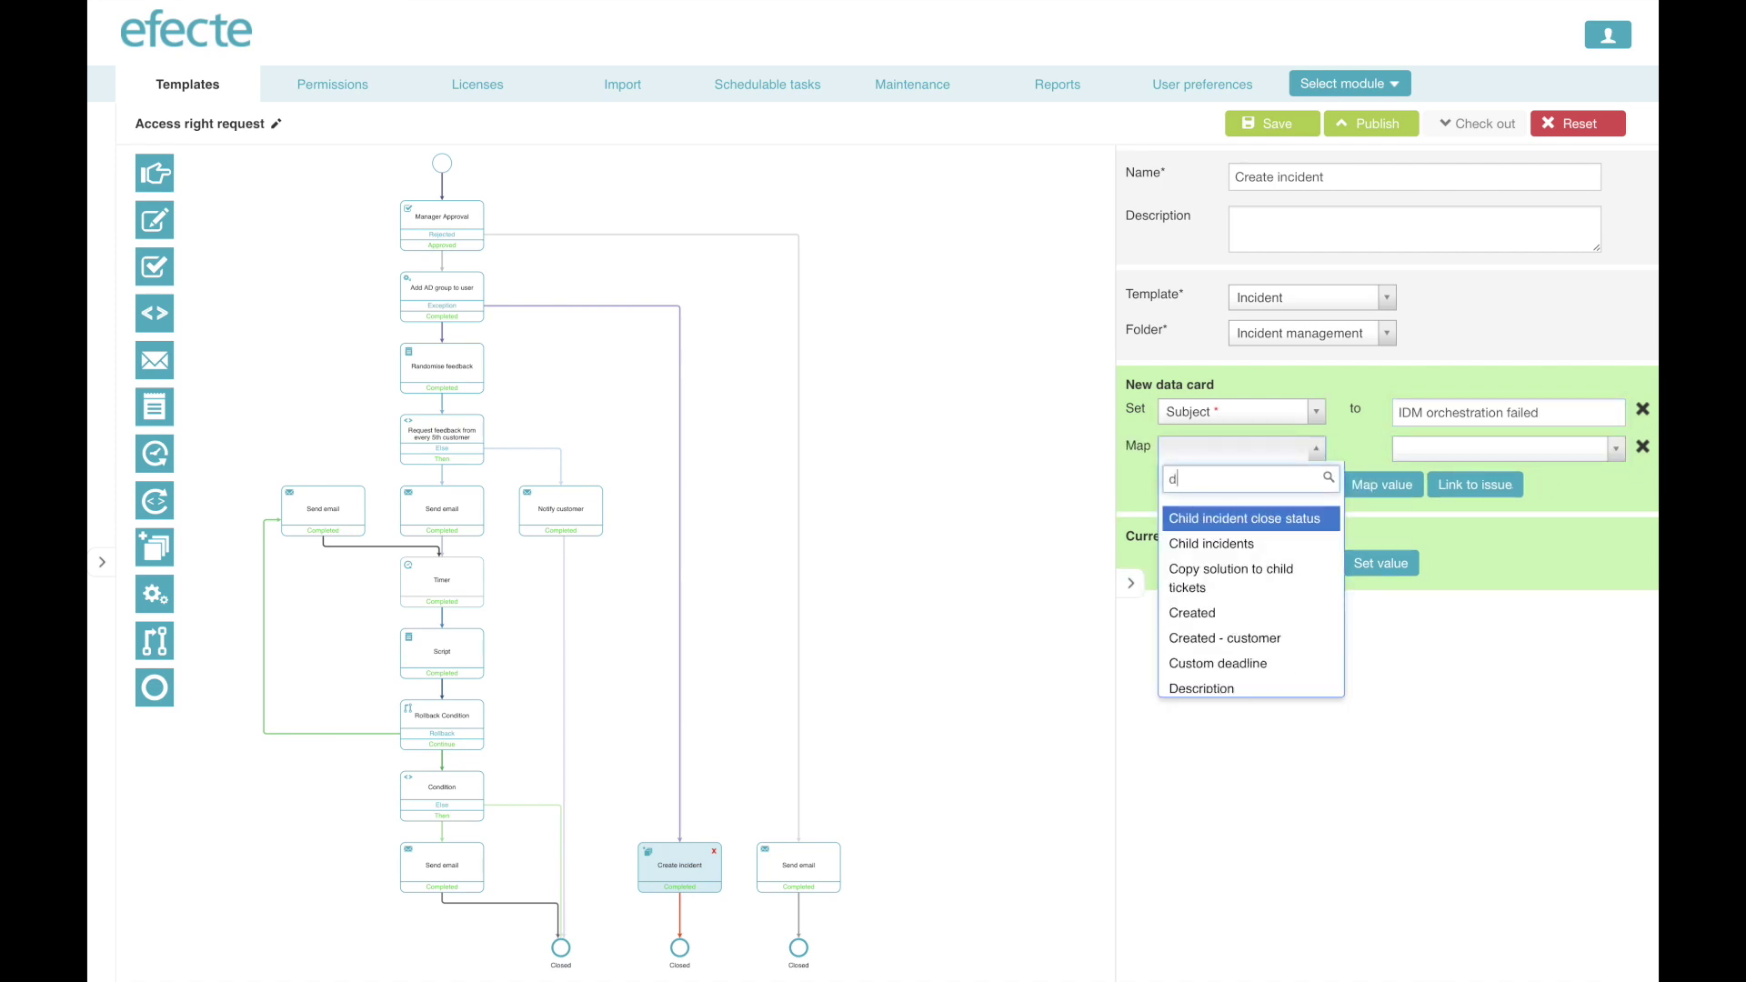
pyautogui.click(1264, 519)
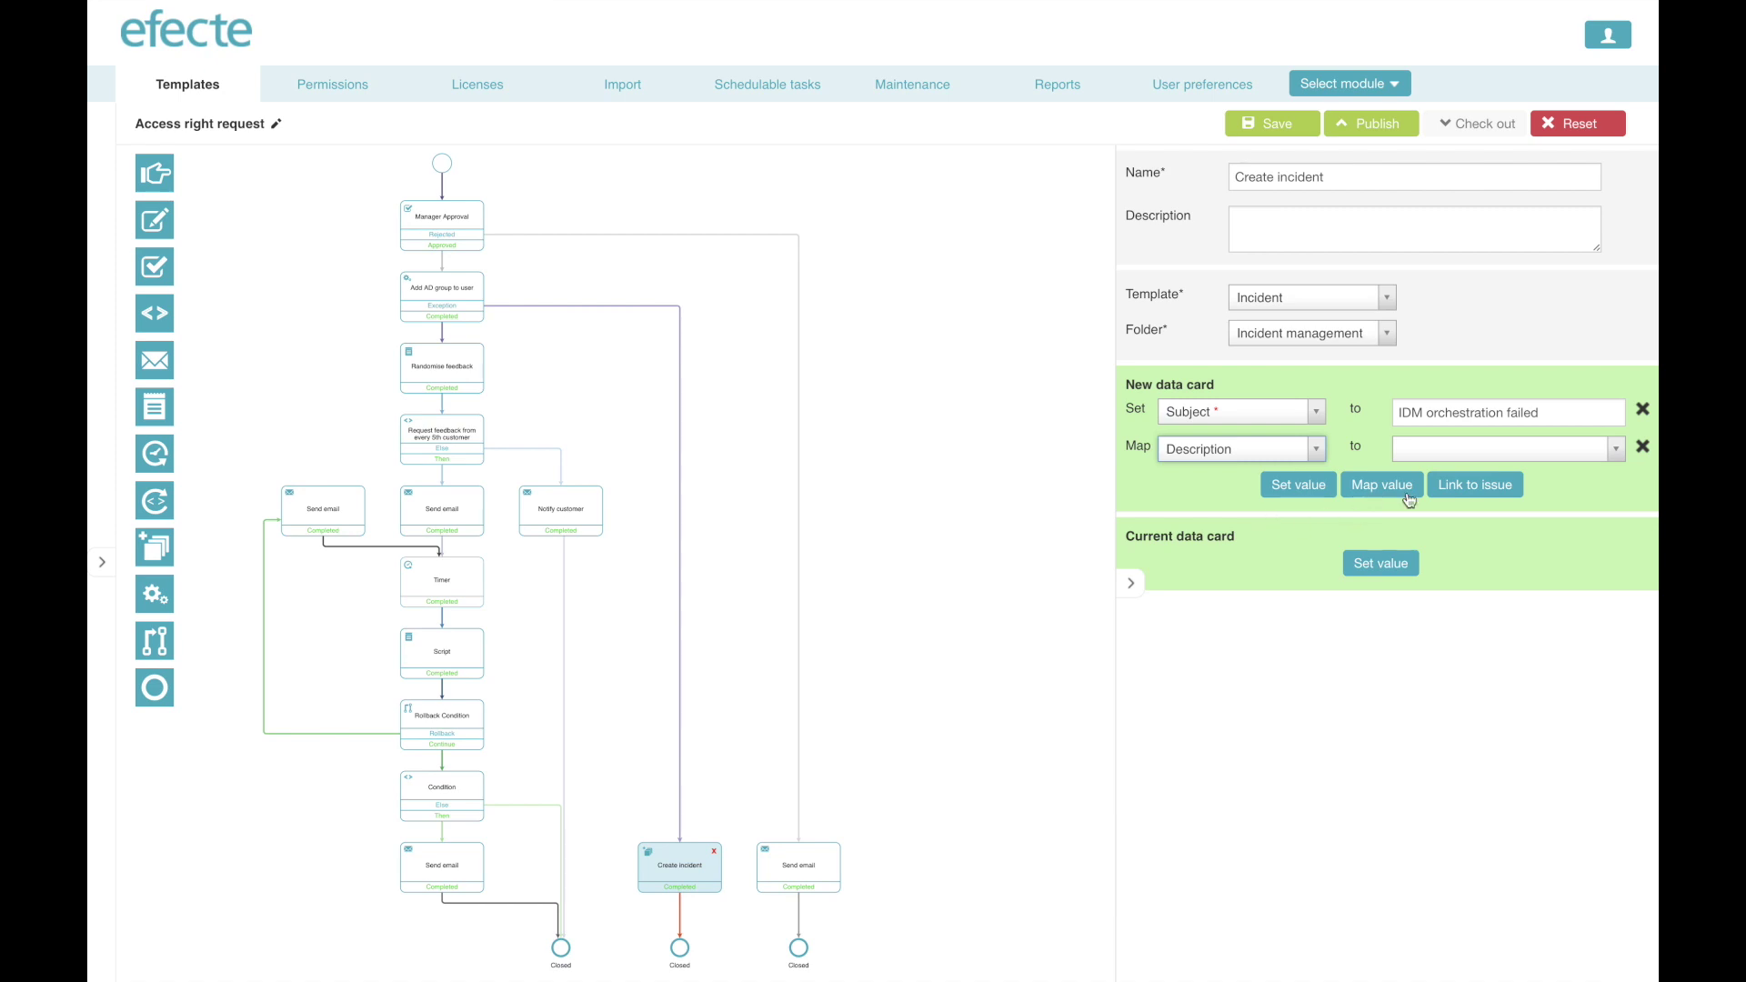
pyautogui.click(1610, 457)
pyautogui.write('re')
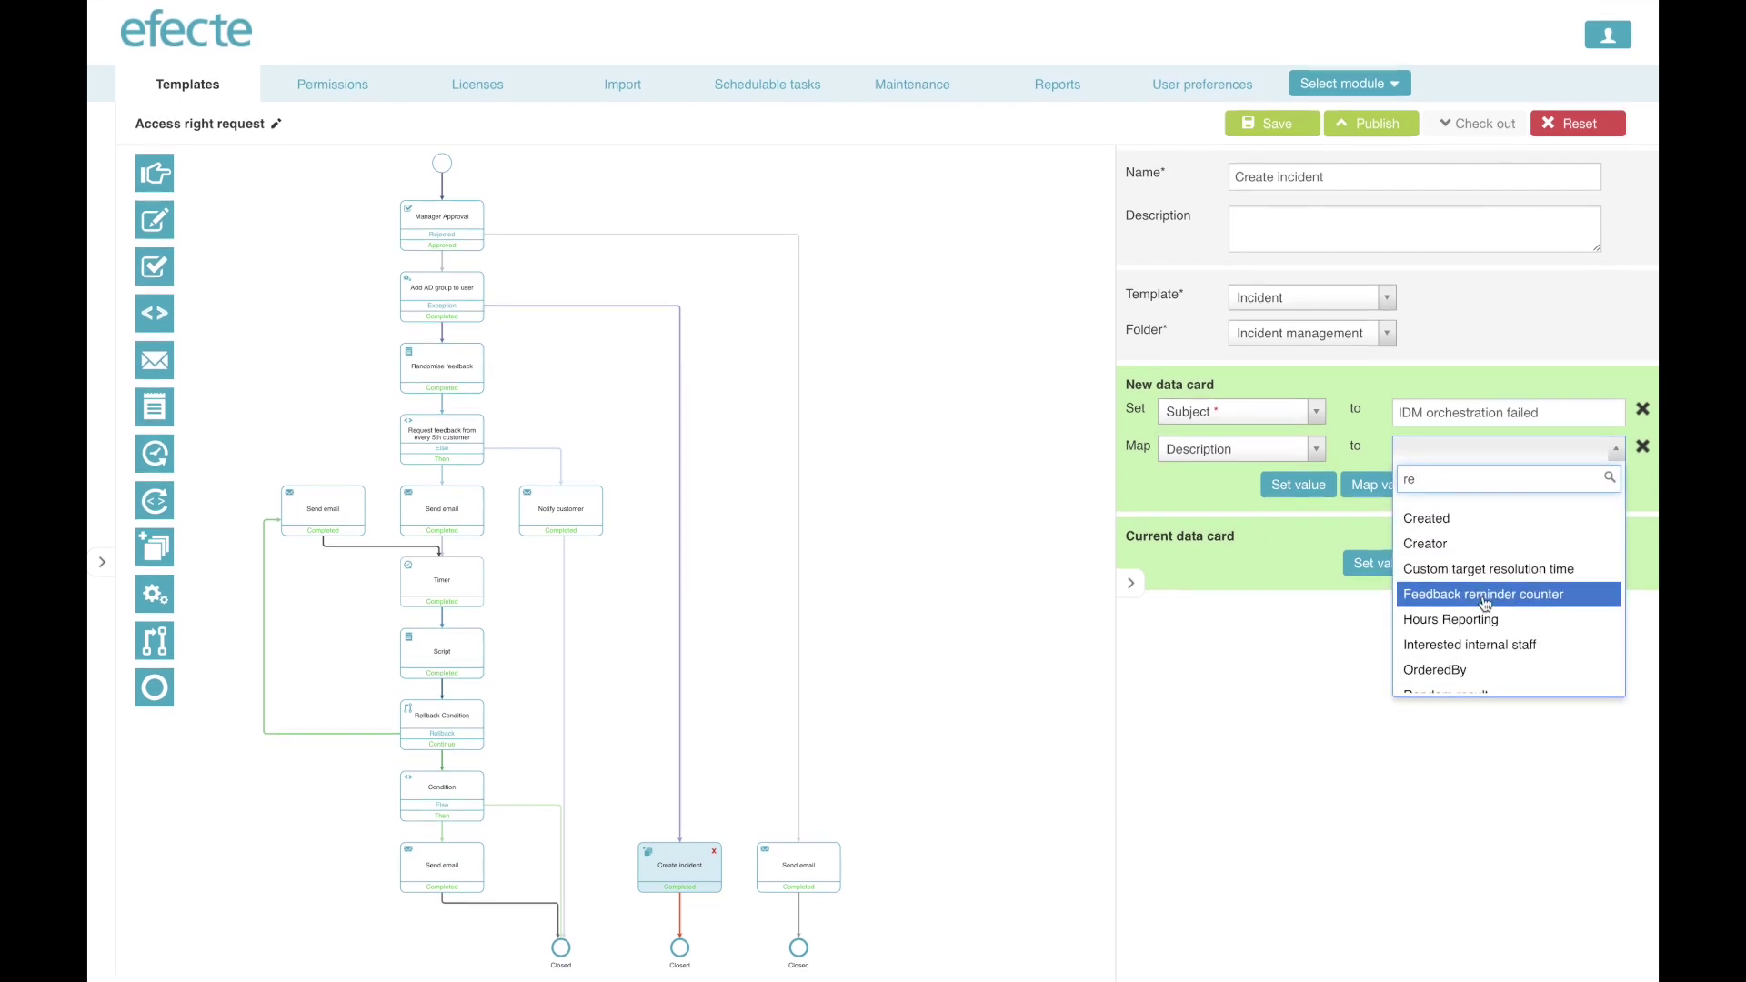
pyautogui.scroll(-3, 1485, 605)
pyautogui.scroll(-5, 1485, 605)
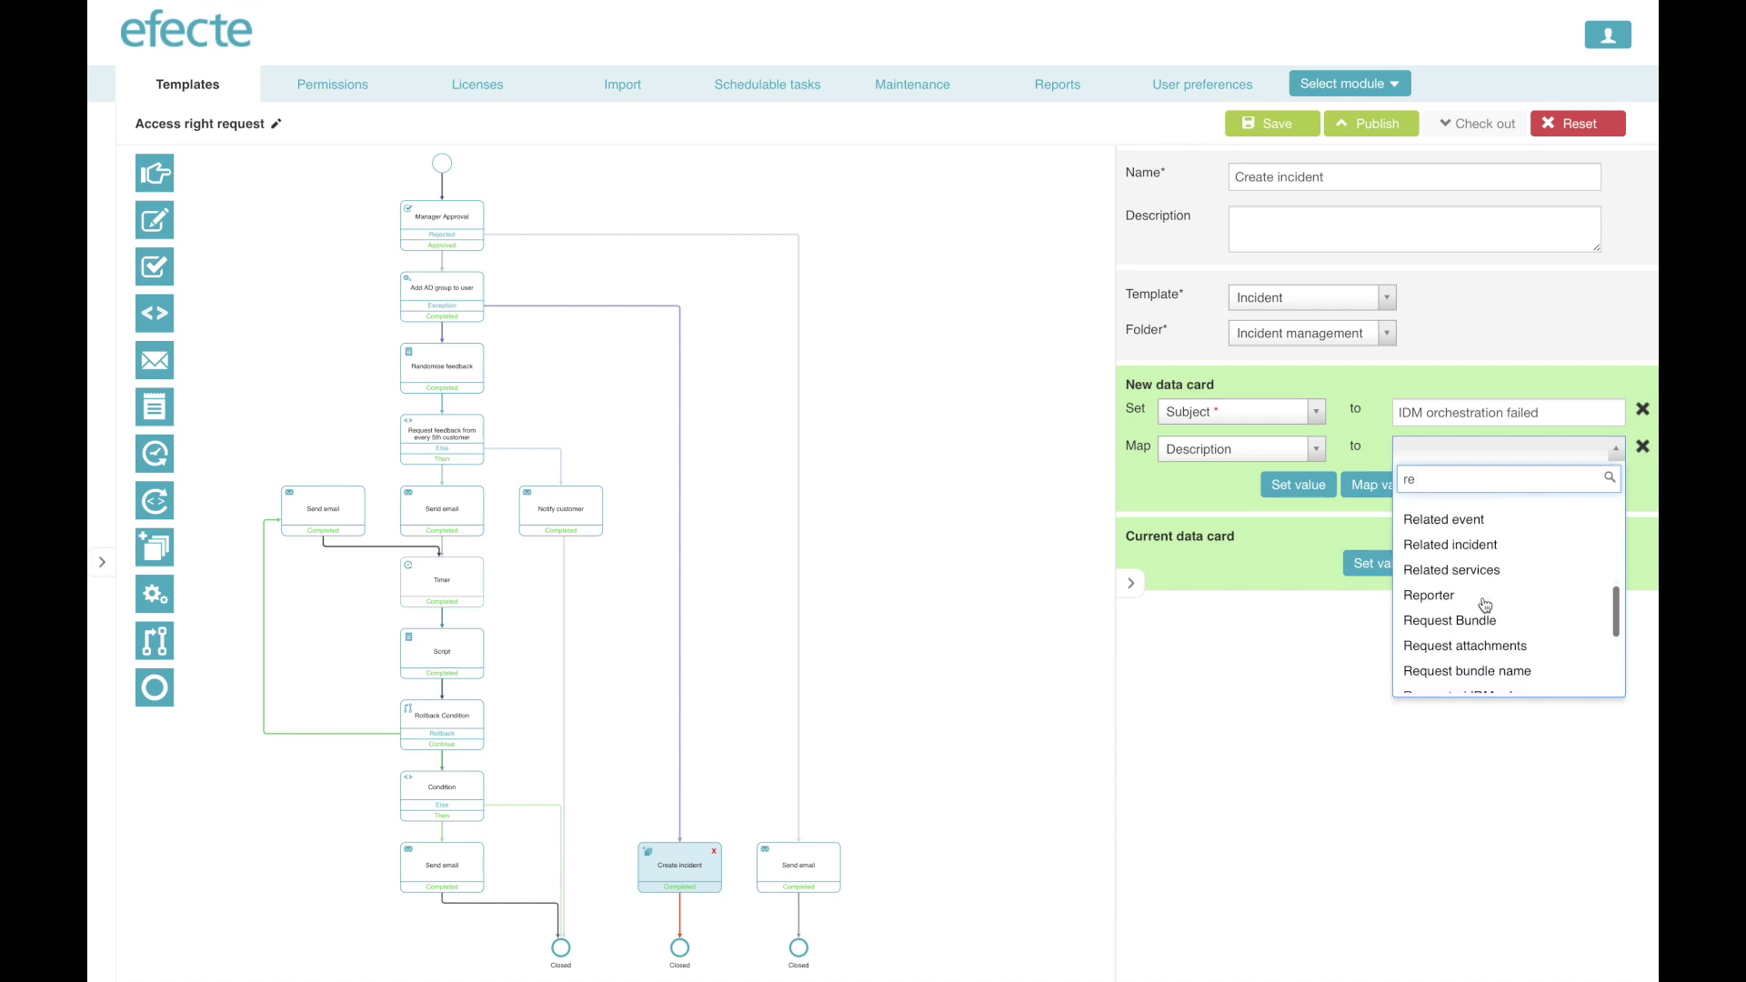
pyautogui.scroll(-1, 1485, 604)
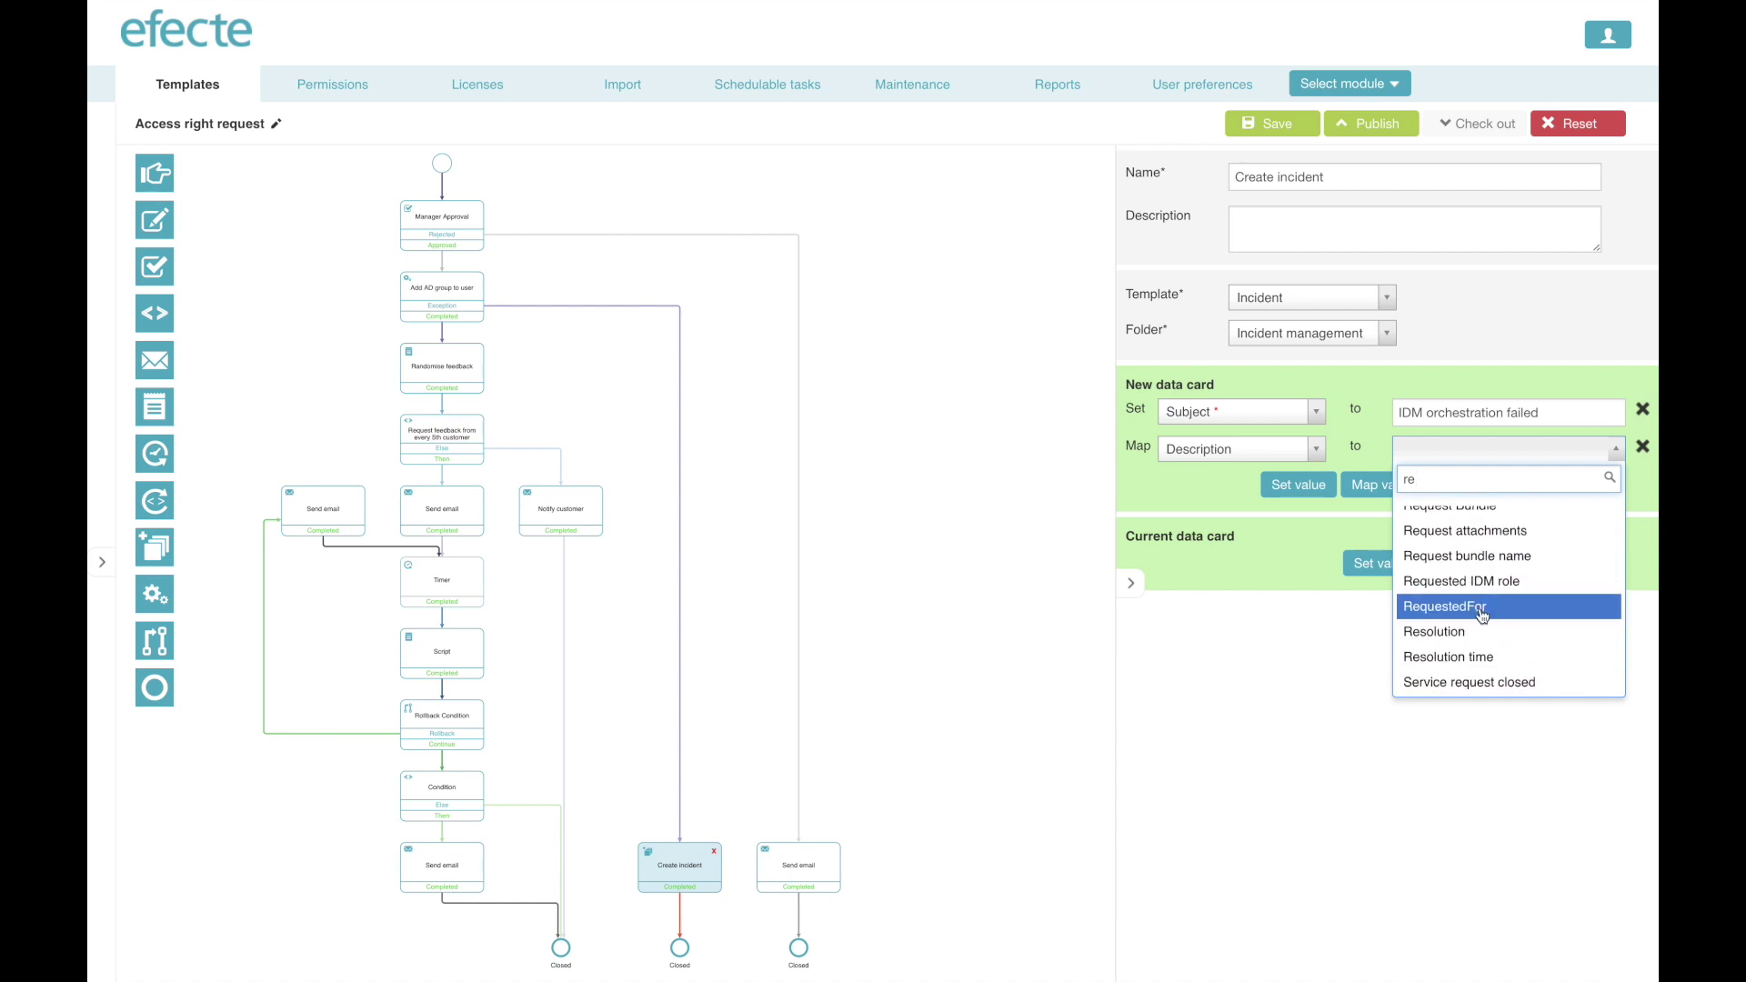
pyautogui.scroll(-2, 1482, 617)
pyautogui.scroll(3, 1482, 617)
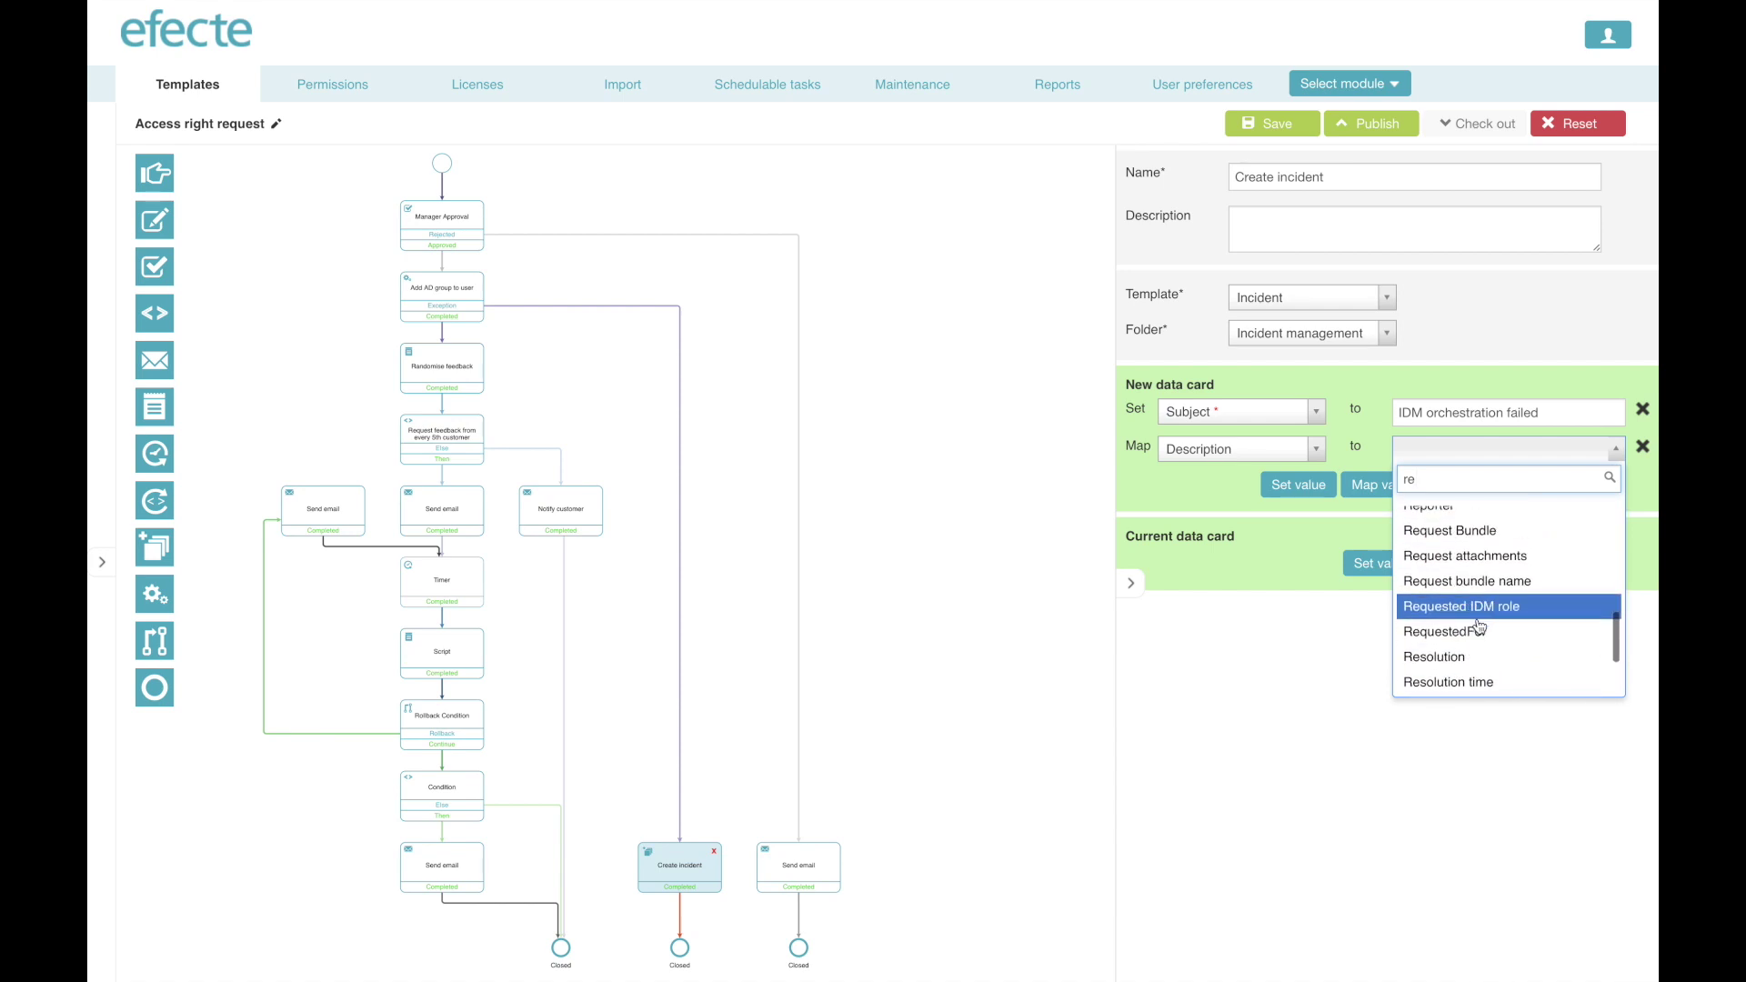
pyautogui.click(1479, 631)
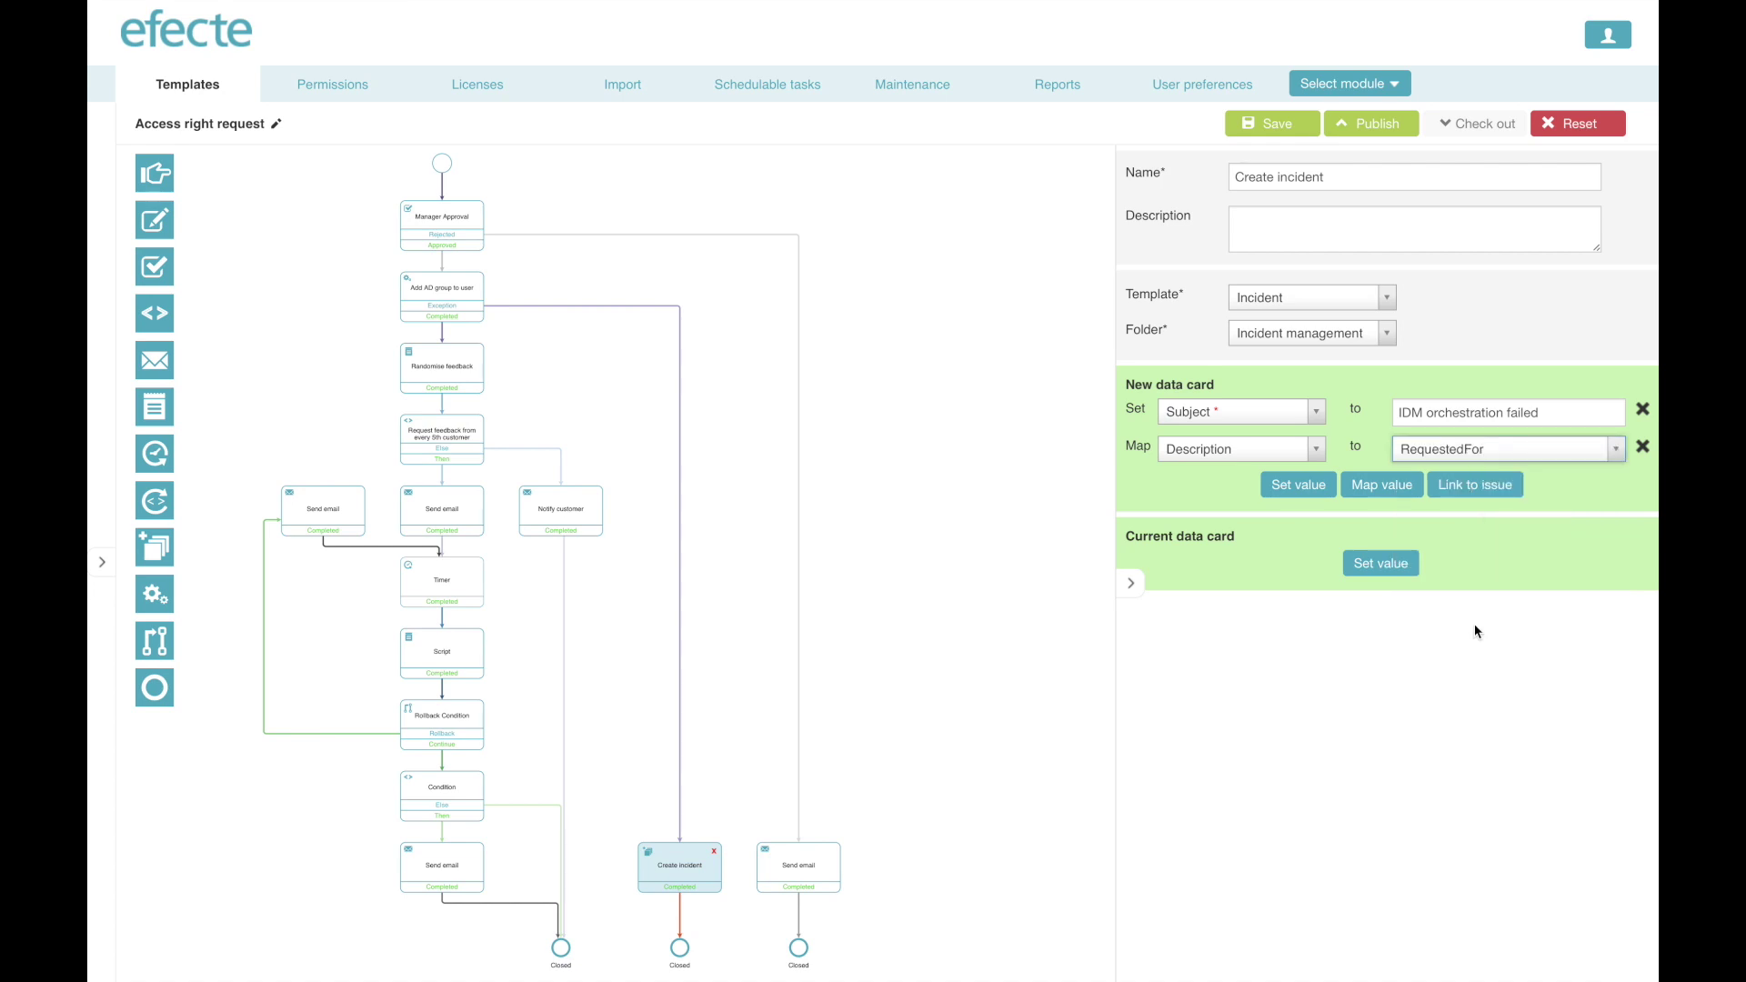
# Set the new incident's Status to 1 - Untouched.
pyautogui.click(1306, 491)
pyautogui.click(1315, 485)
pyautogui.write('st')
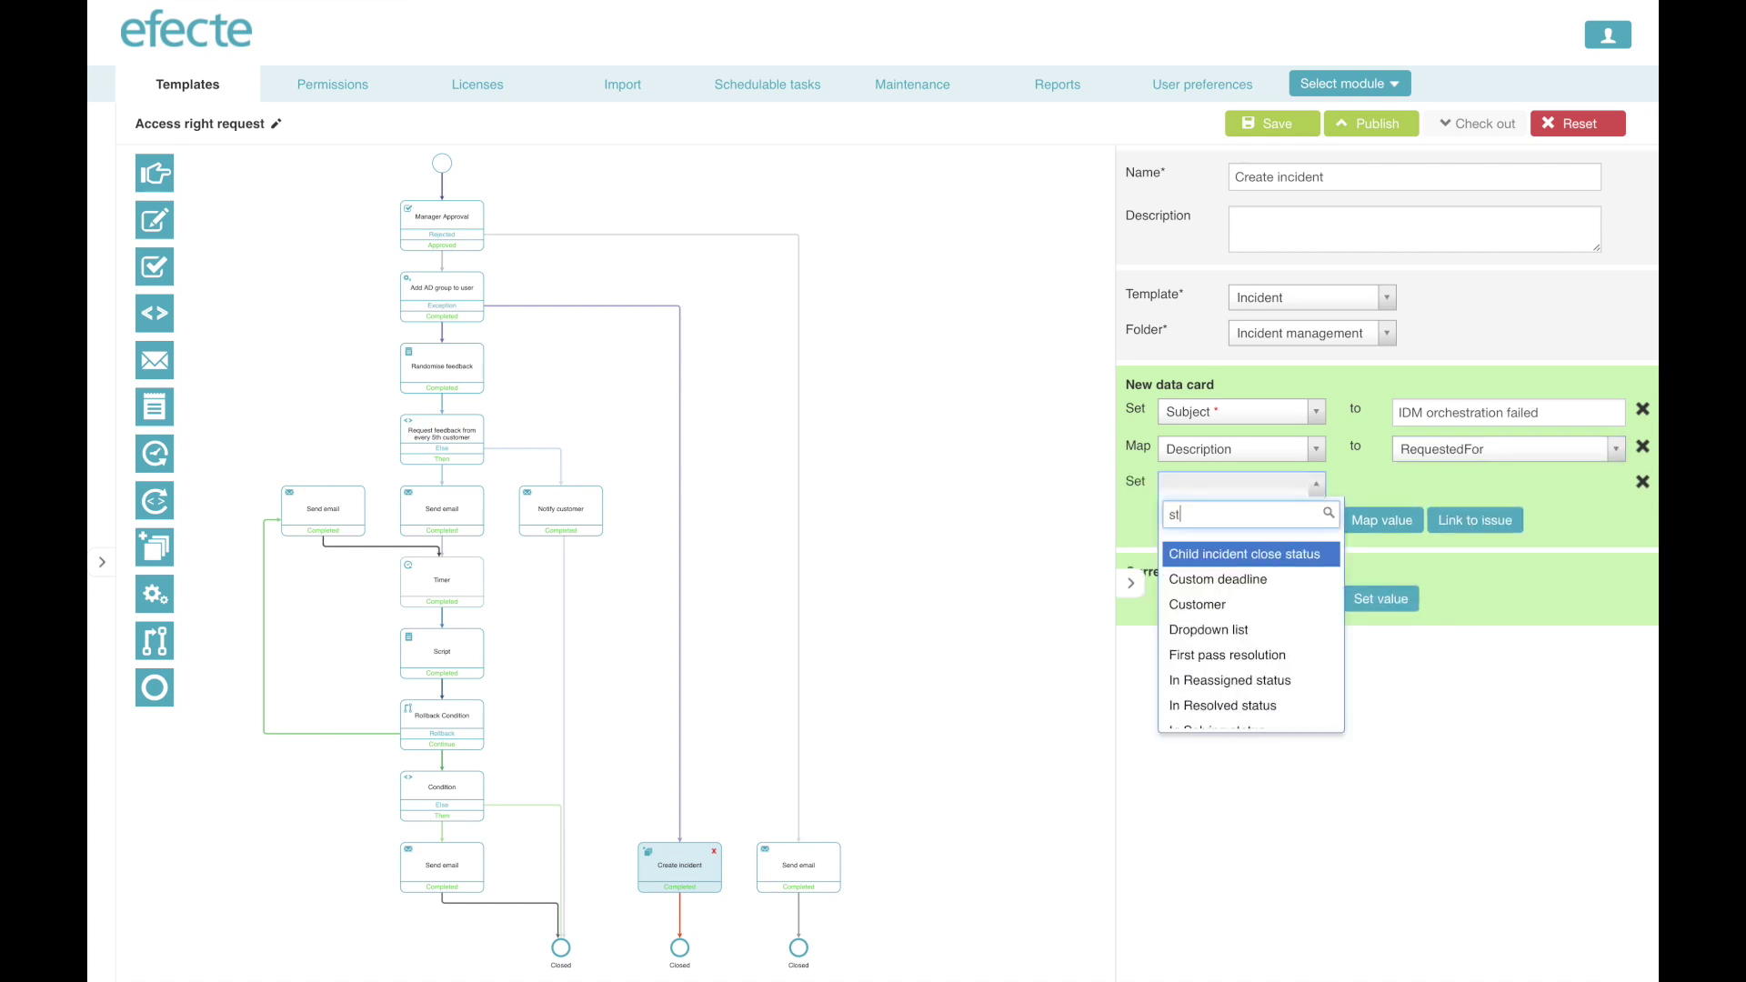
pyautogui.write('at')
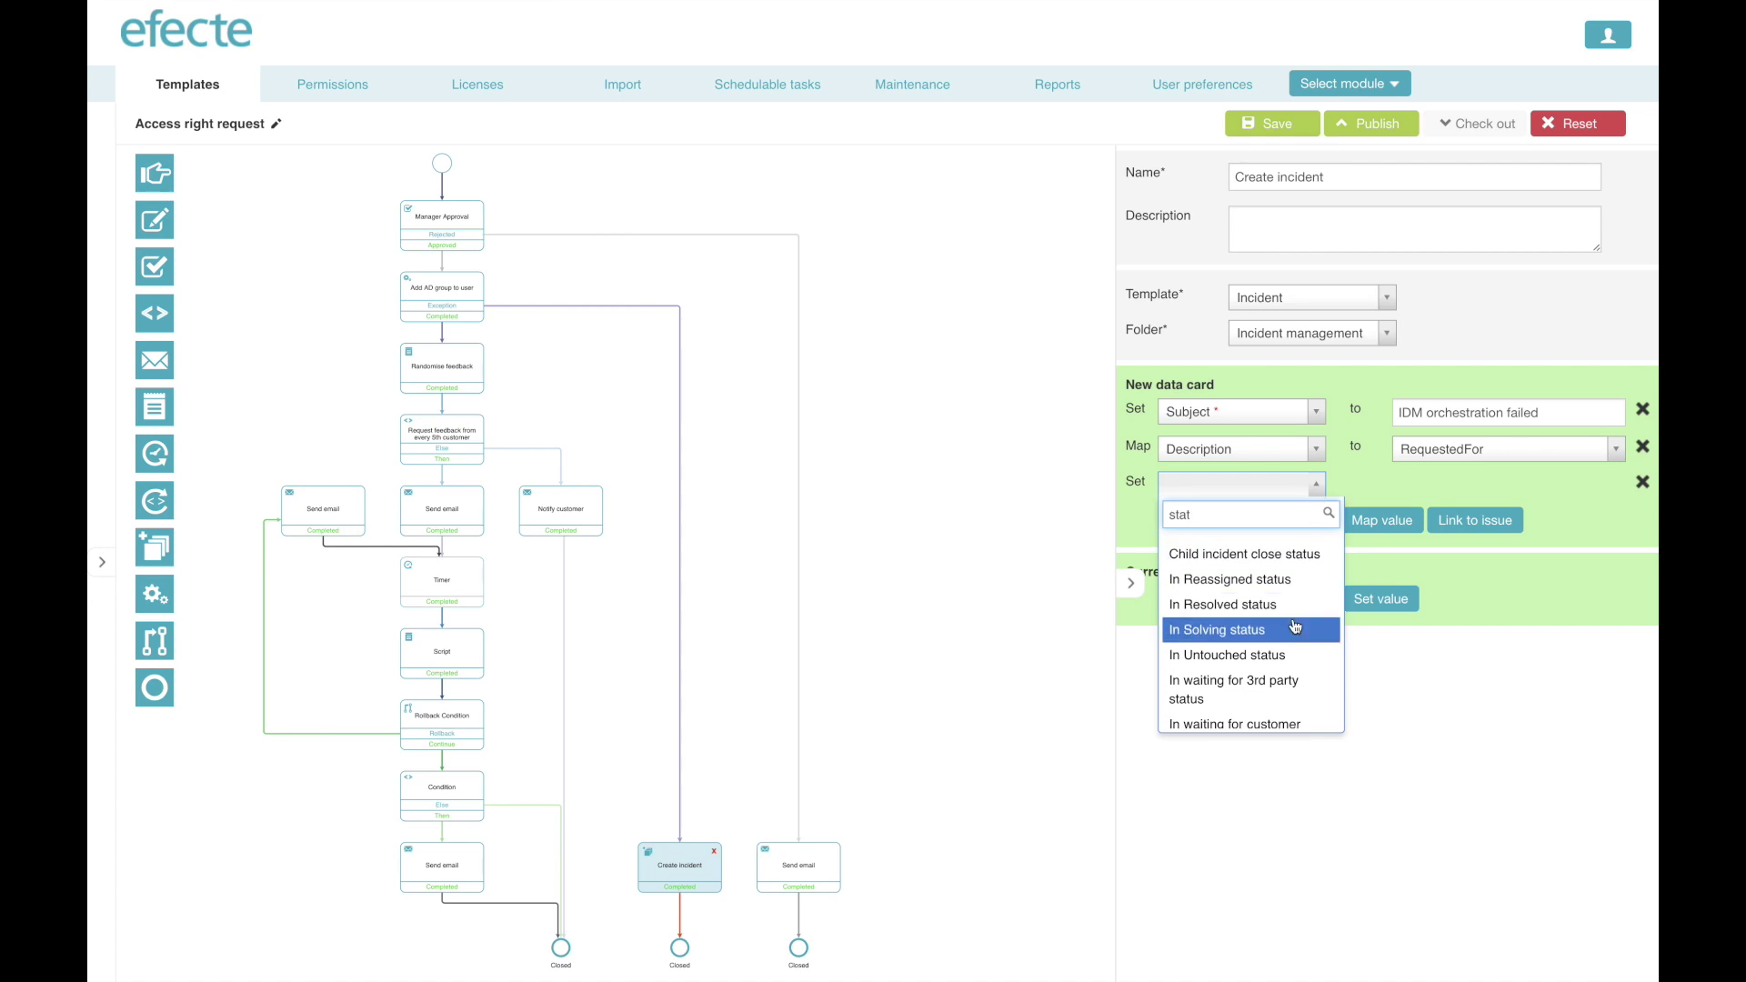
pyautogui.scroll(-1, 1280, 641)
pyautogui.click(1233, 716)
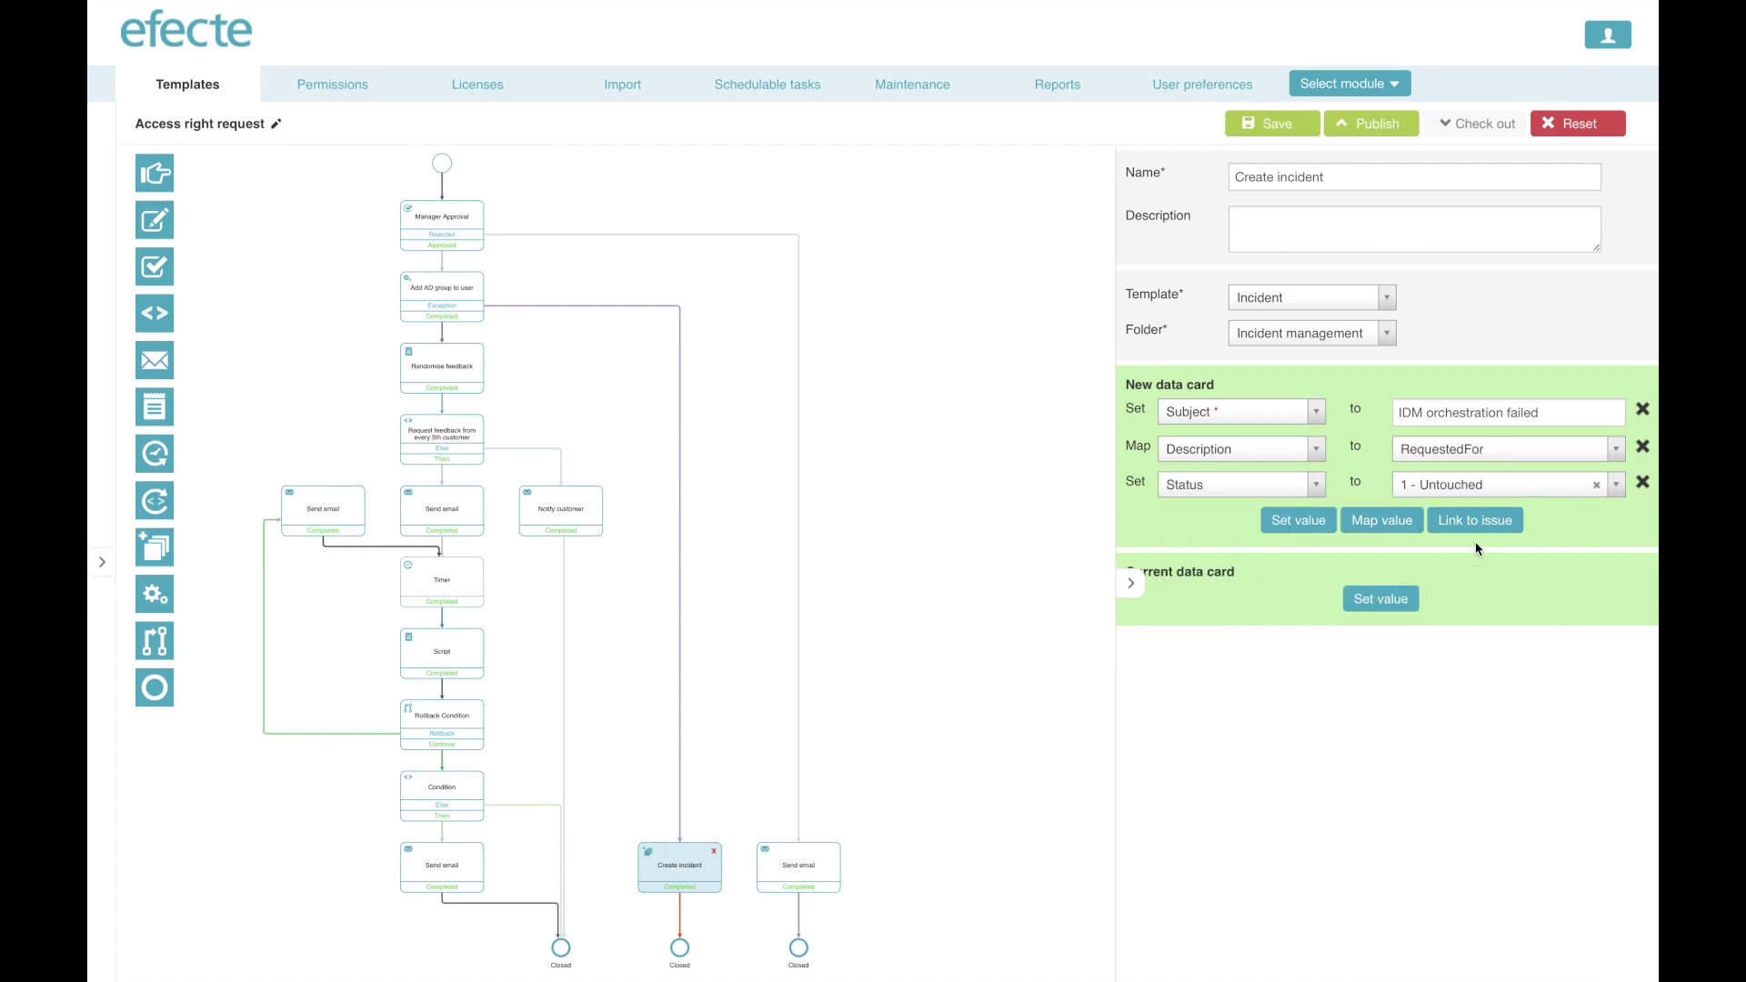
# Set the current request's Status to 11 - Cancelled - task incomplete.
pyautogui.click(1386, 600)
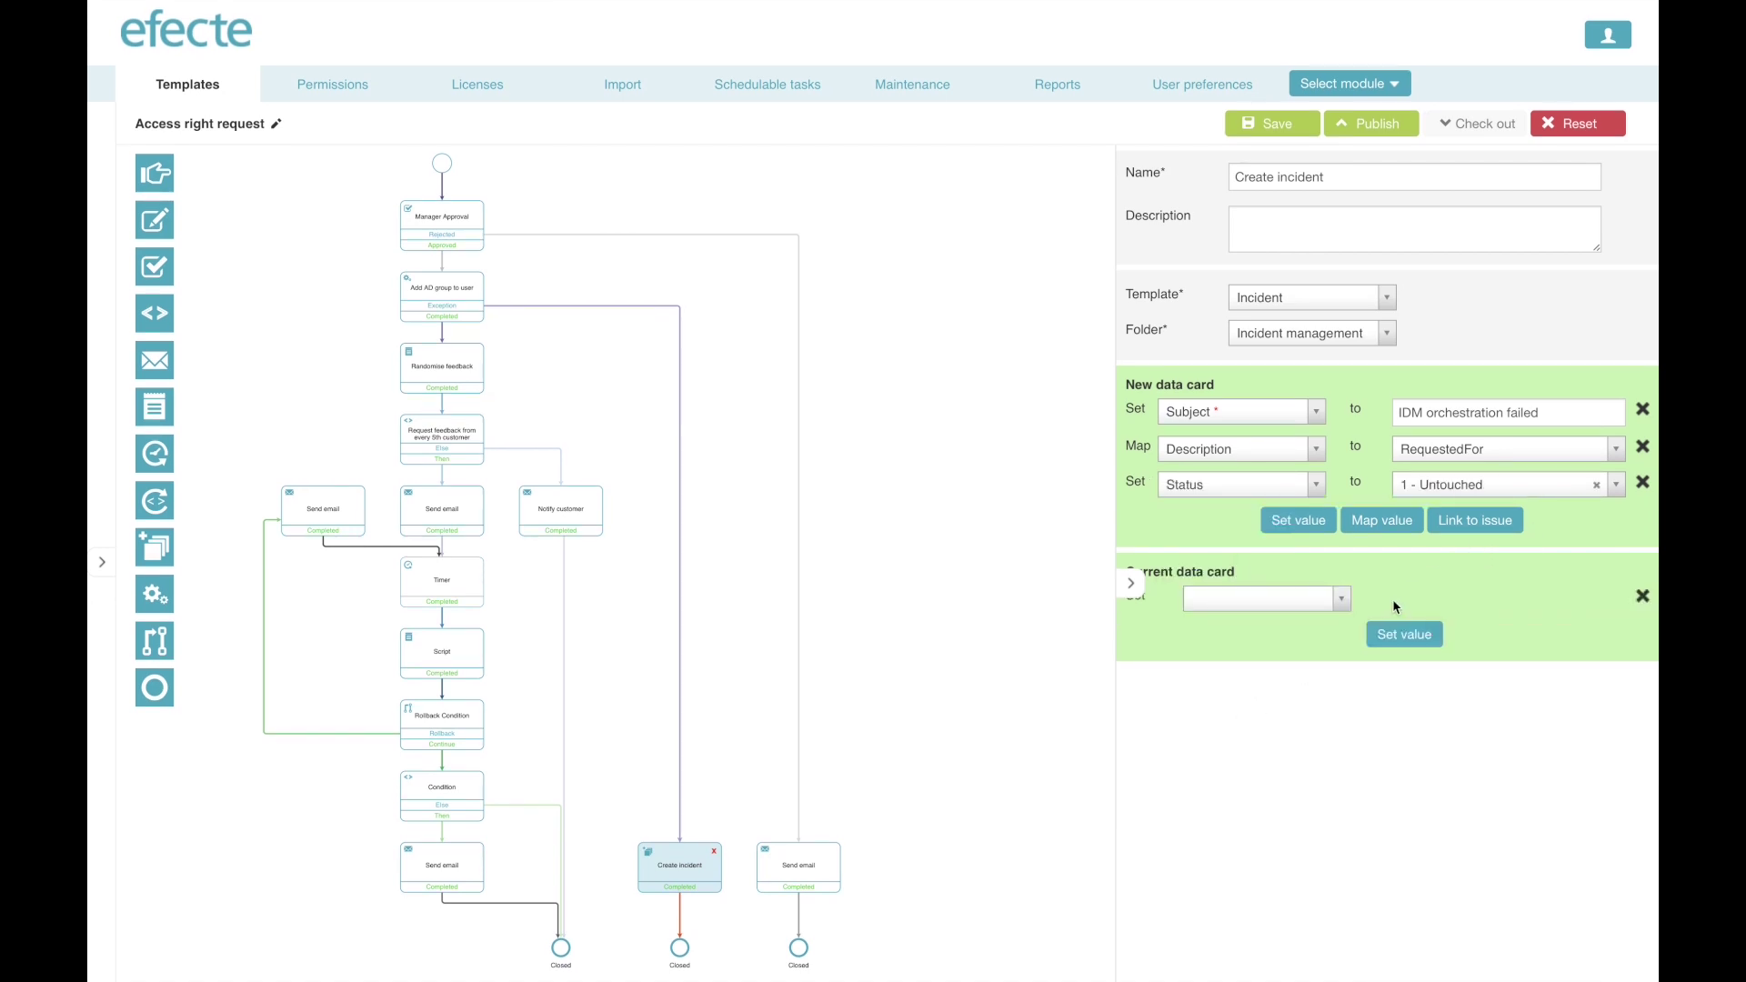
pyautogui.click(1342, 598)
pyautogui.write('st')
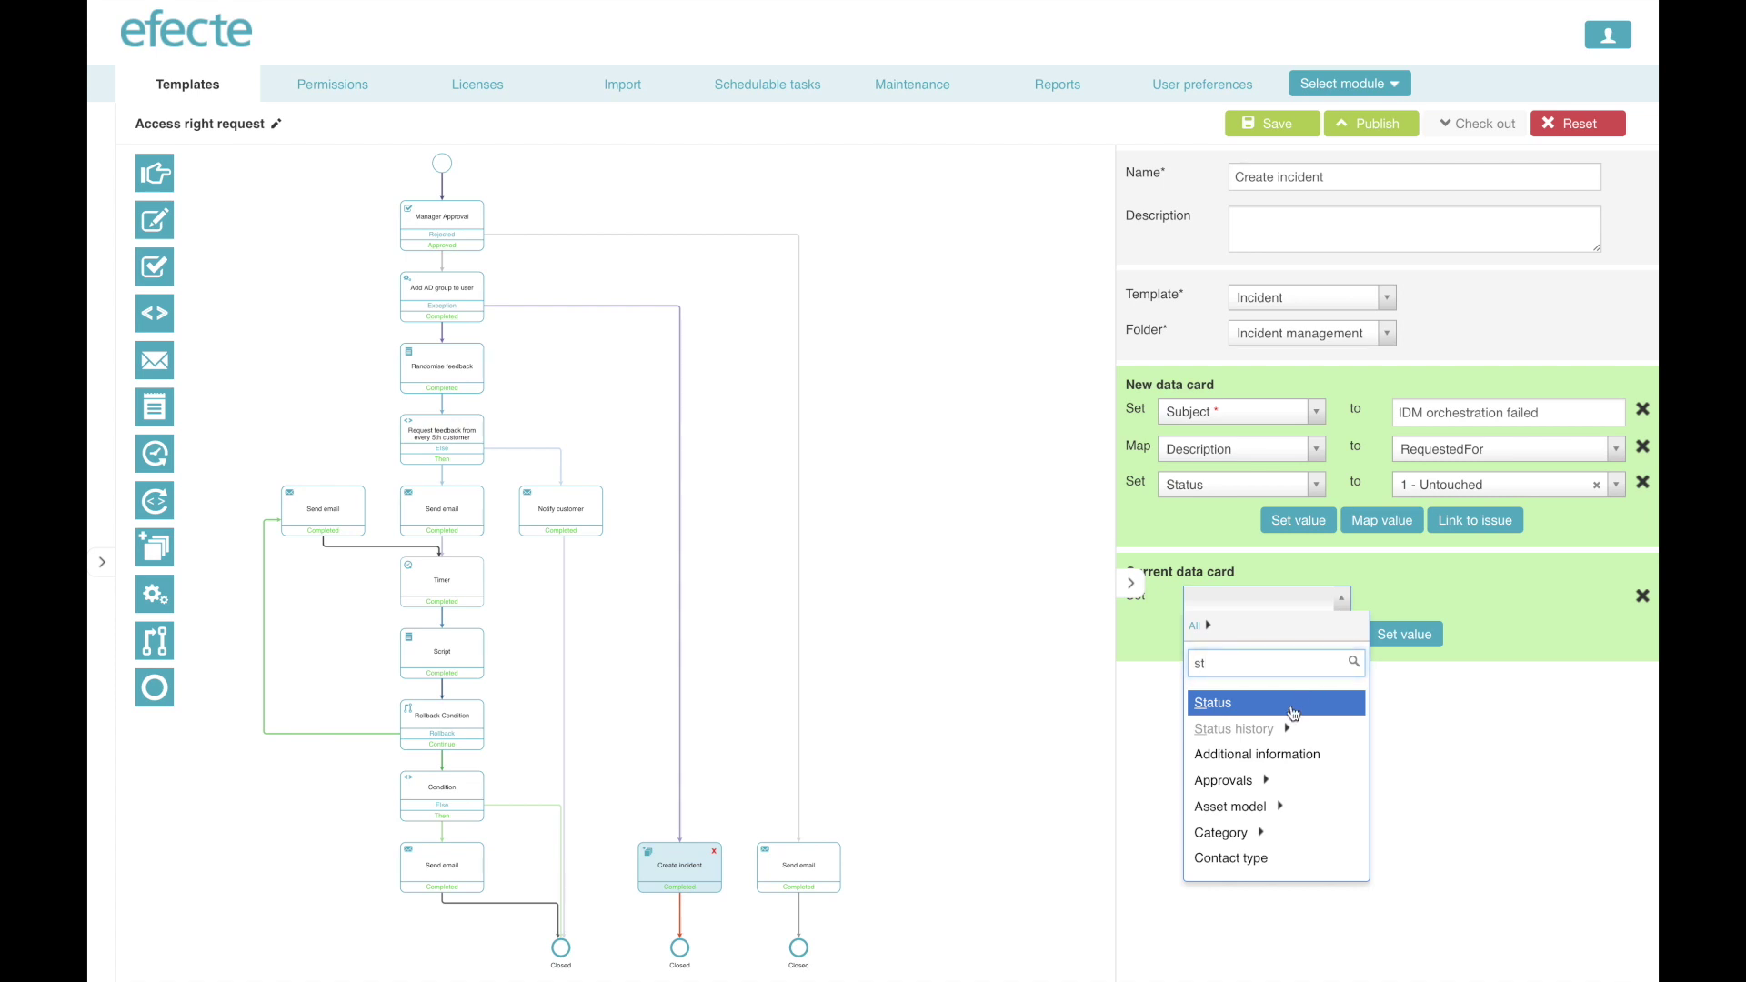
pyautogui.click(1287, 709)
pyautogui.click(1616, 600)
pyautogui.scroll(-5, 1557, 682)
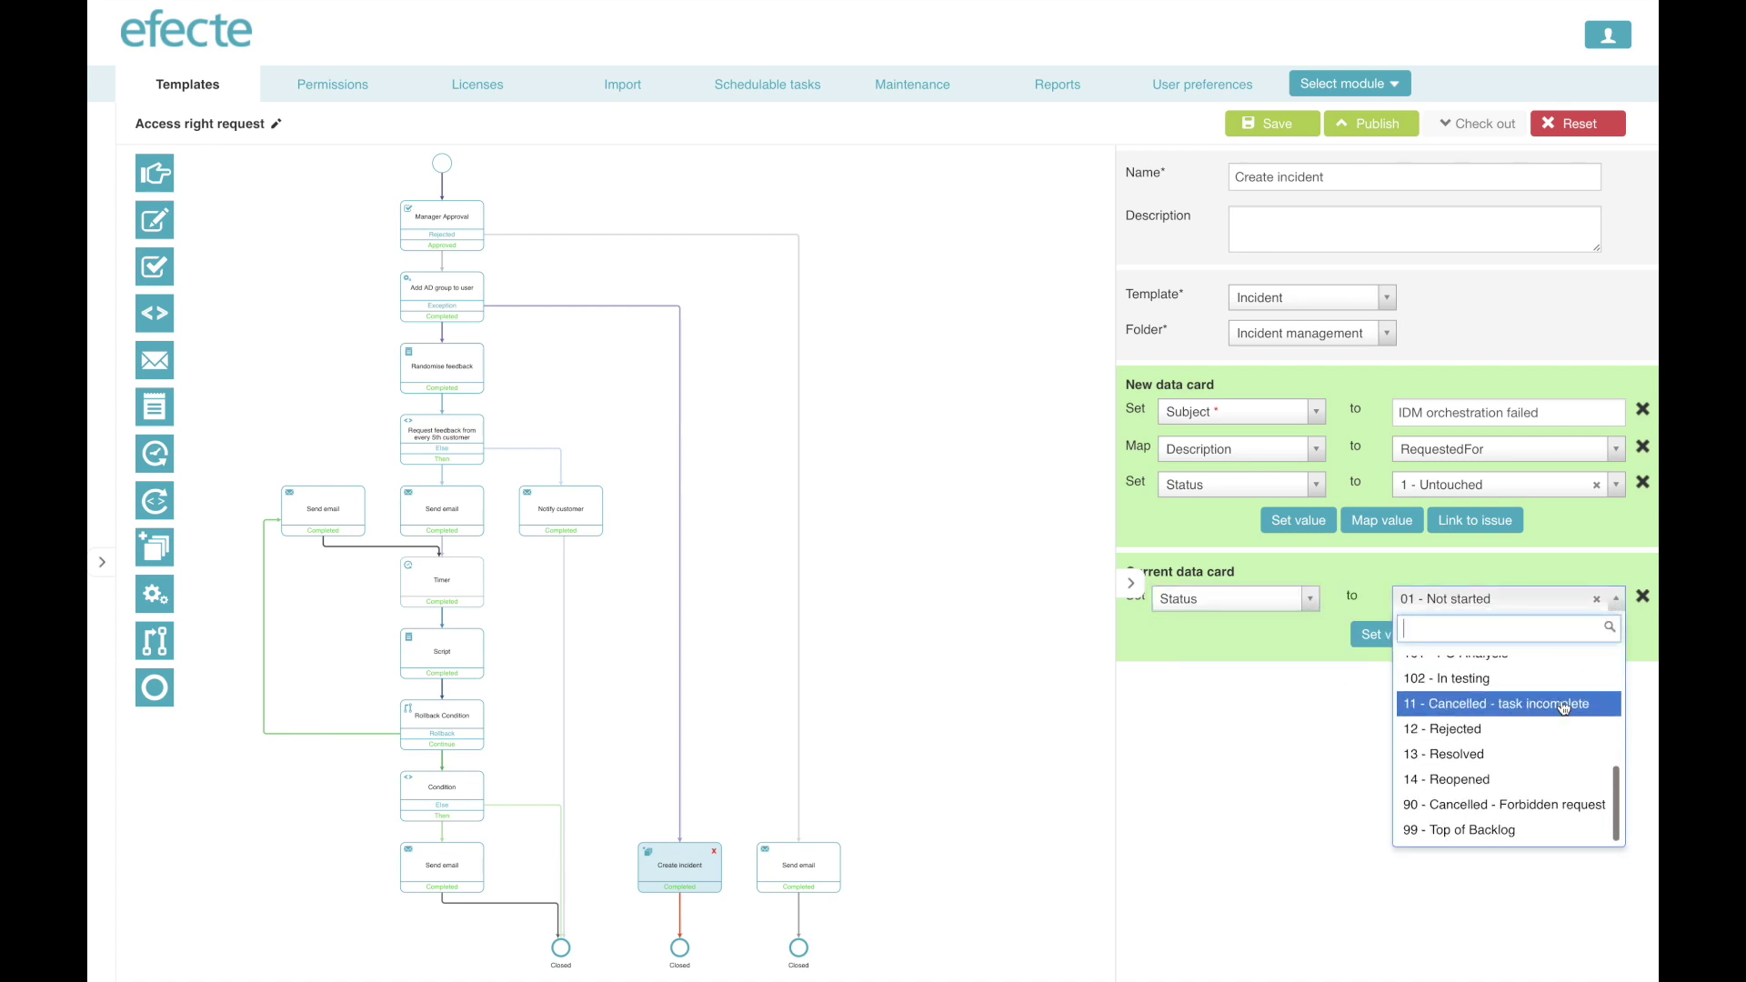
pyautogui.click(1564, 708)
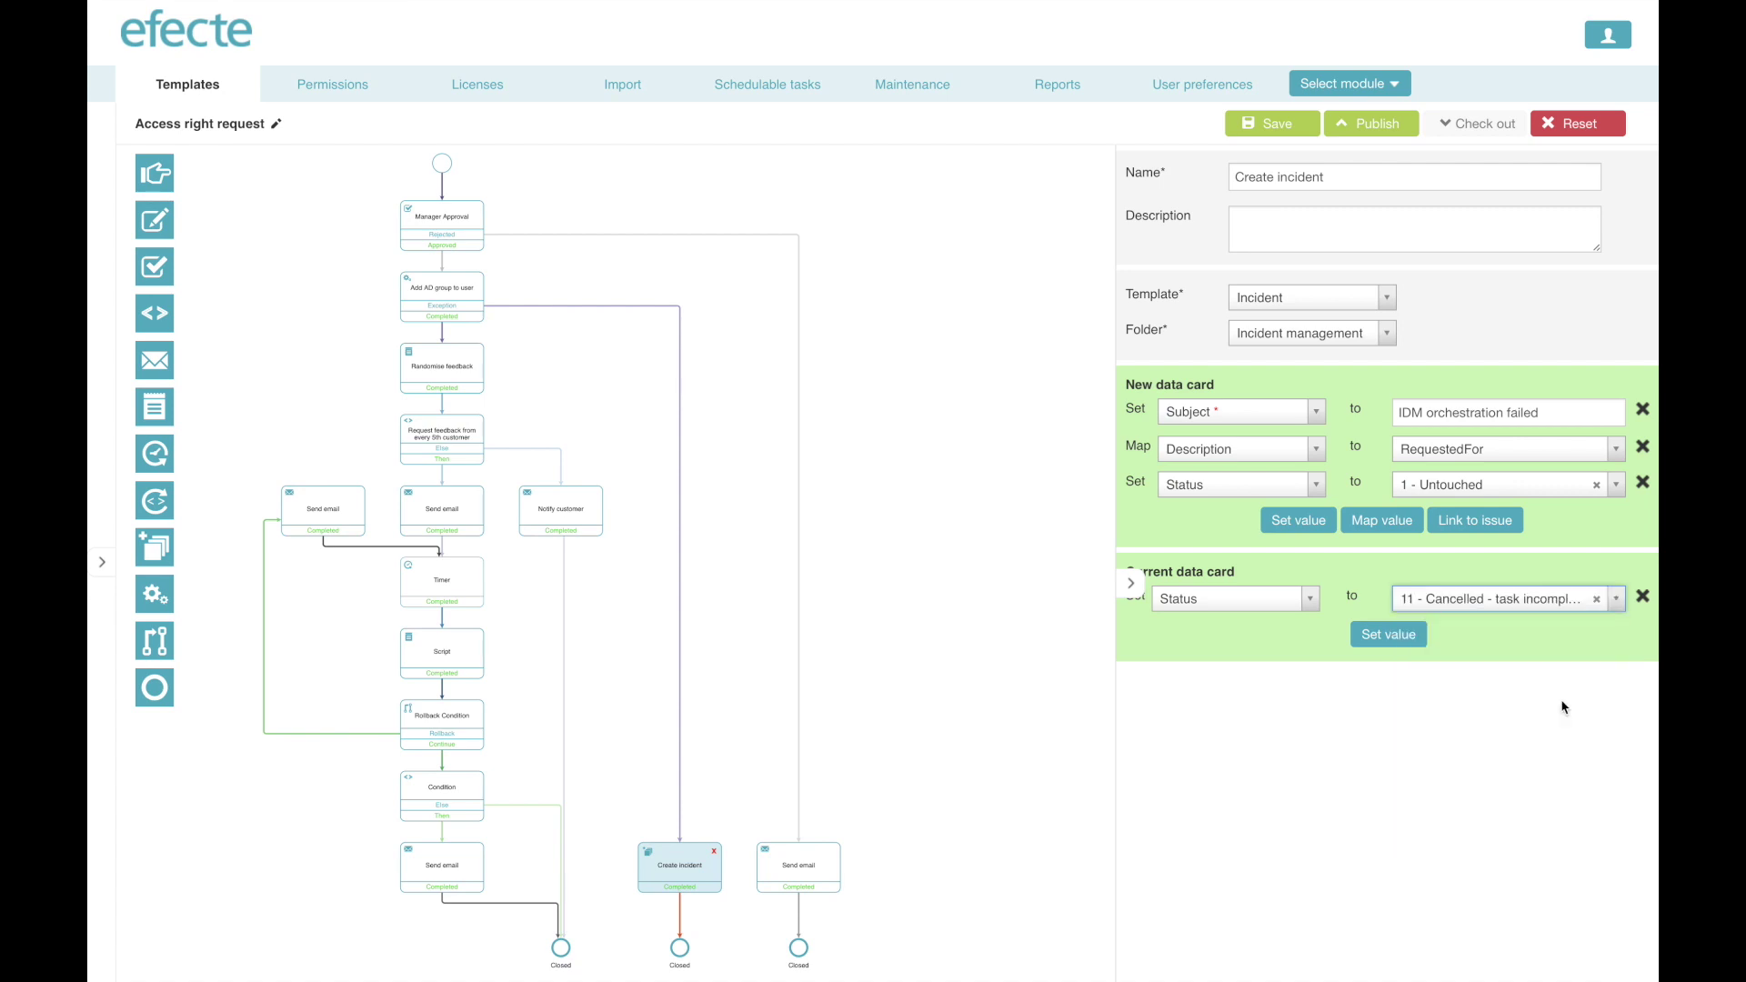
# Save the Access right request workflow and expand the template tree panel.
pyautogui.click(1306, 133)
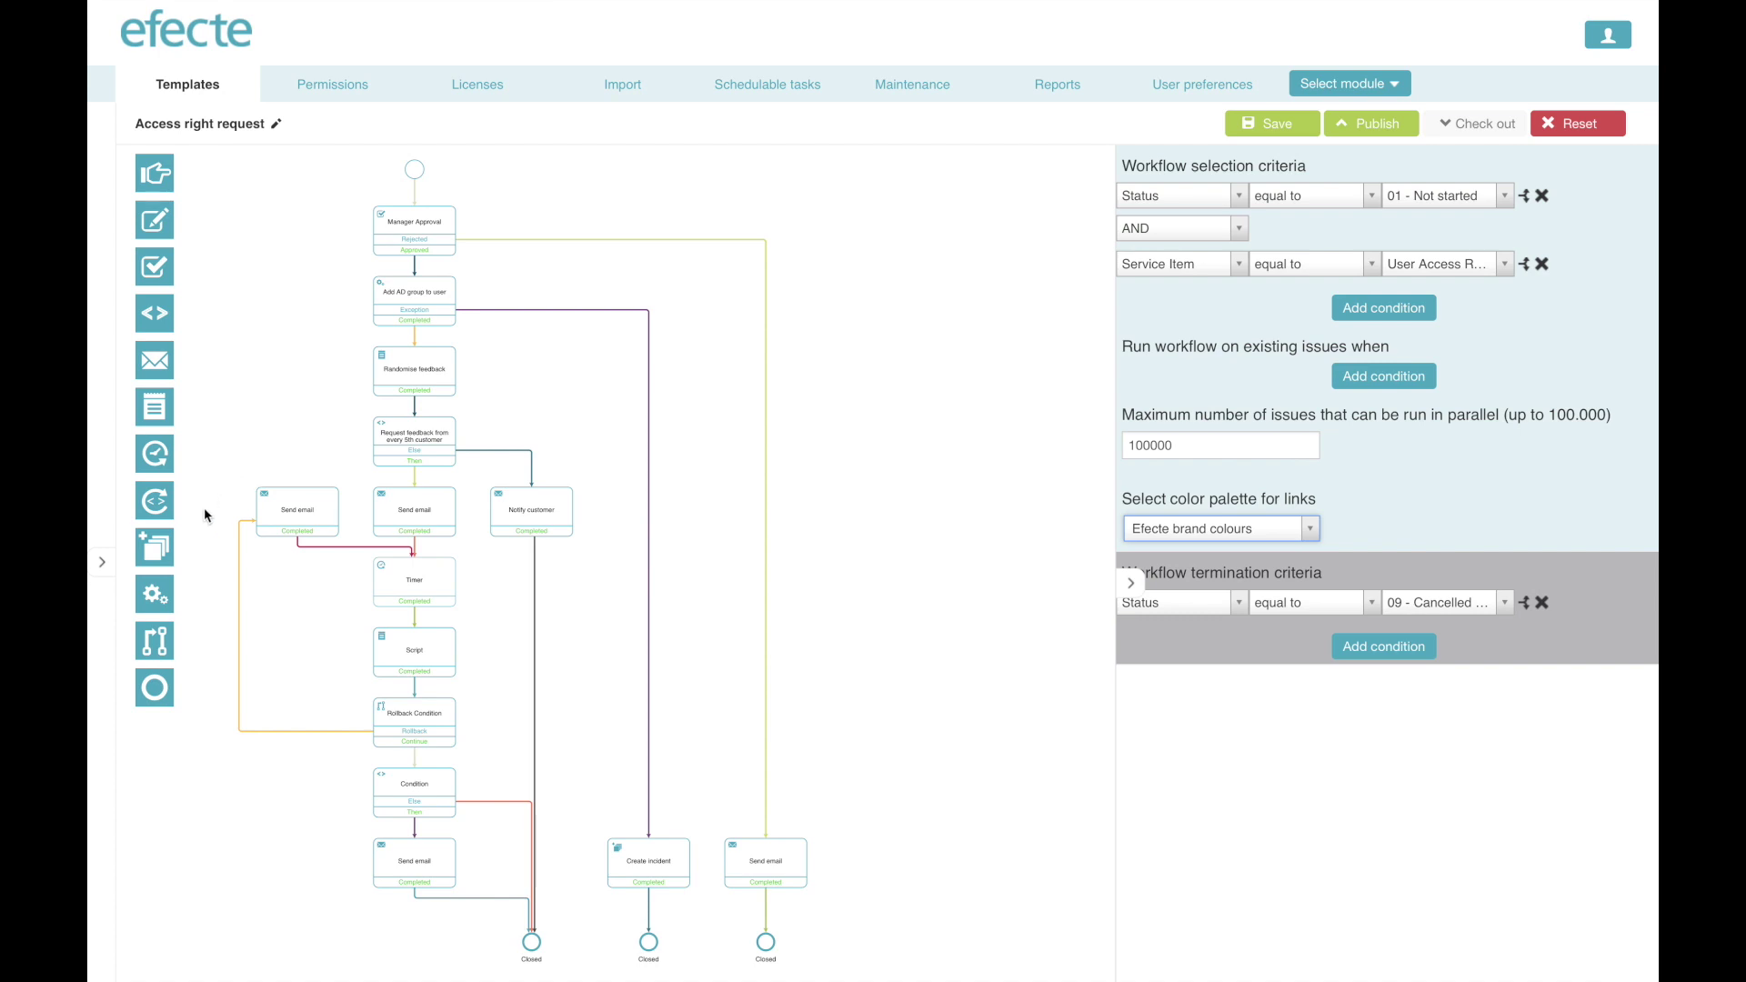
pyautogui.click(106, 568)
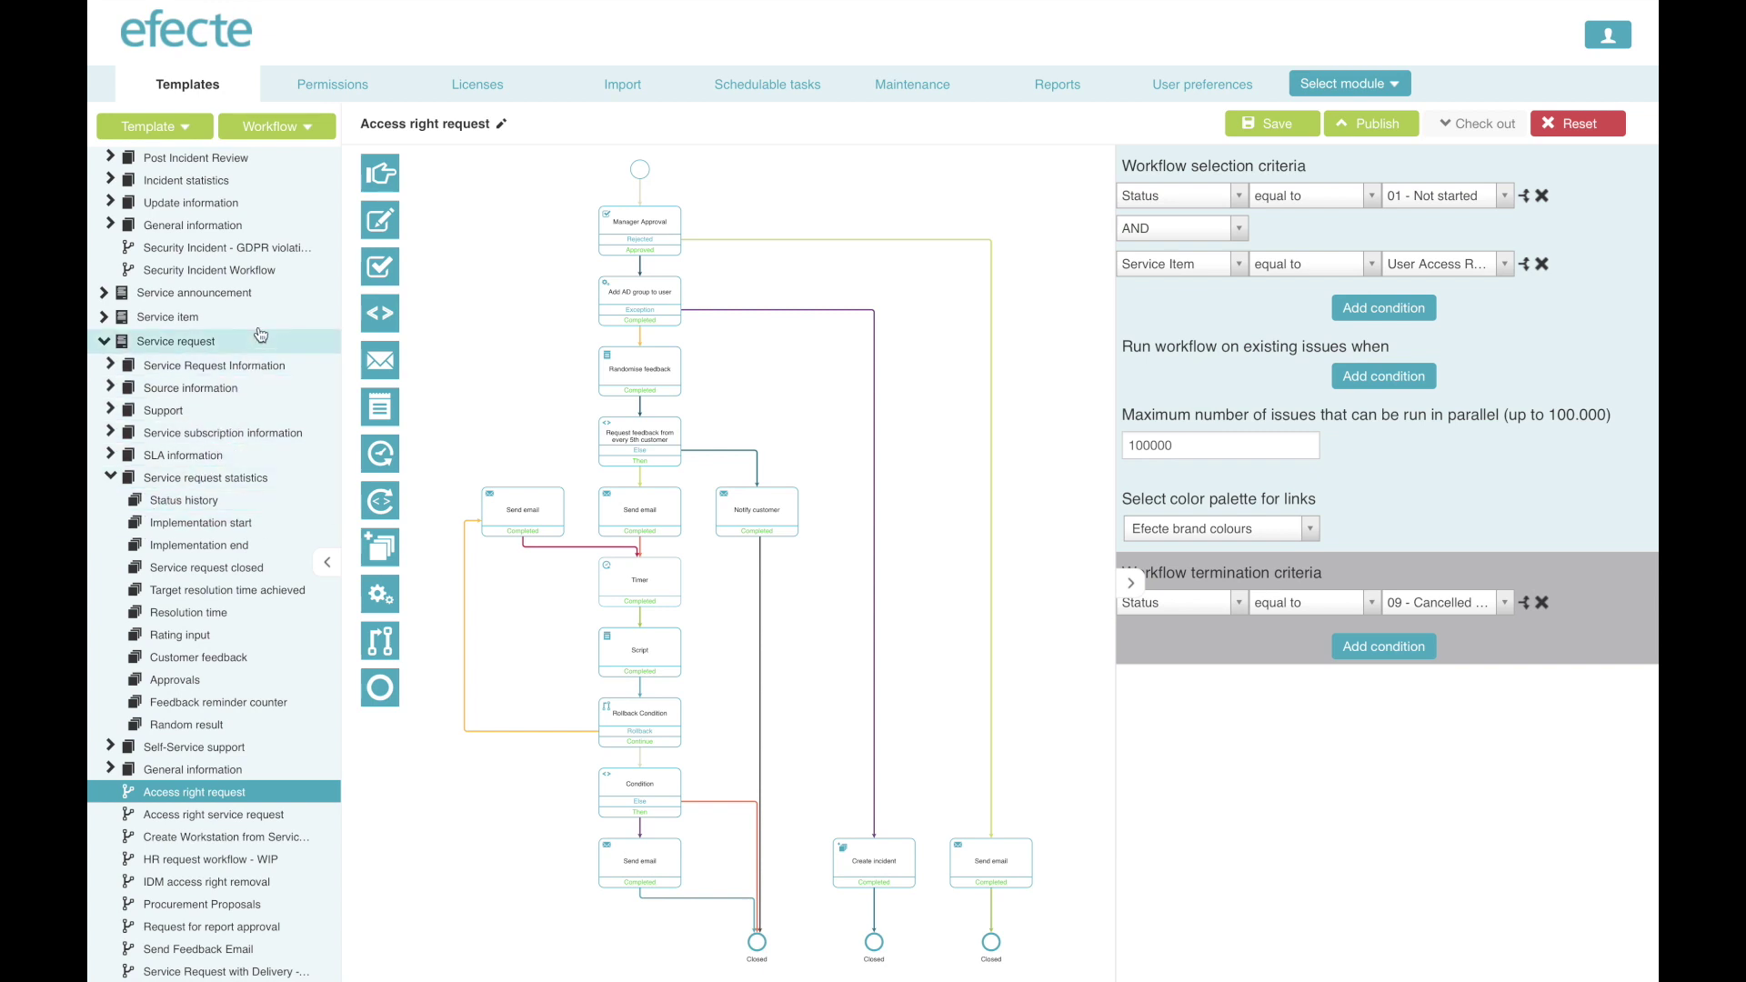
pyautogui.click(311, 132)
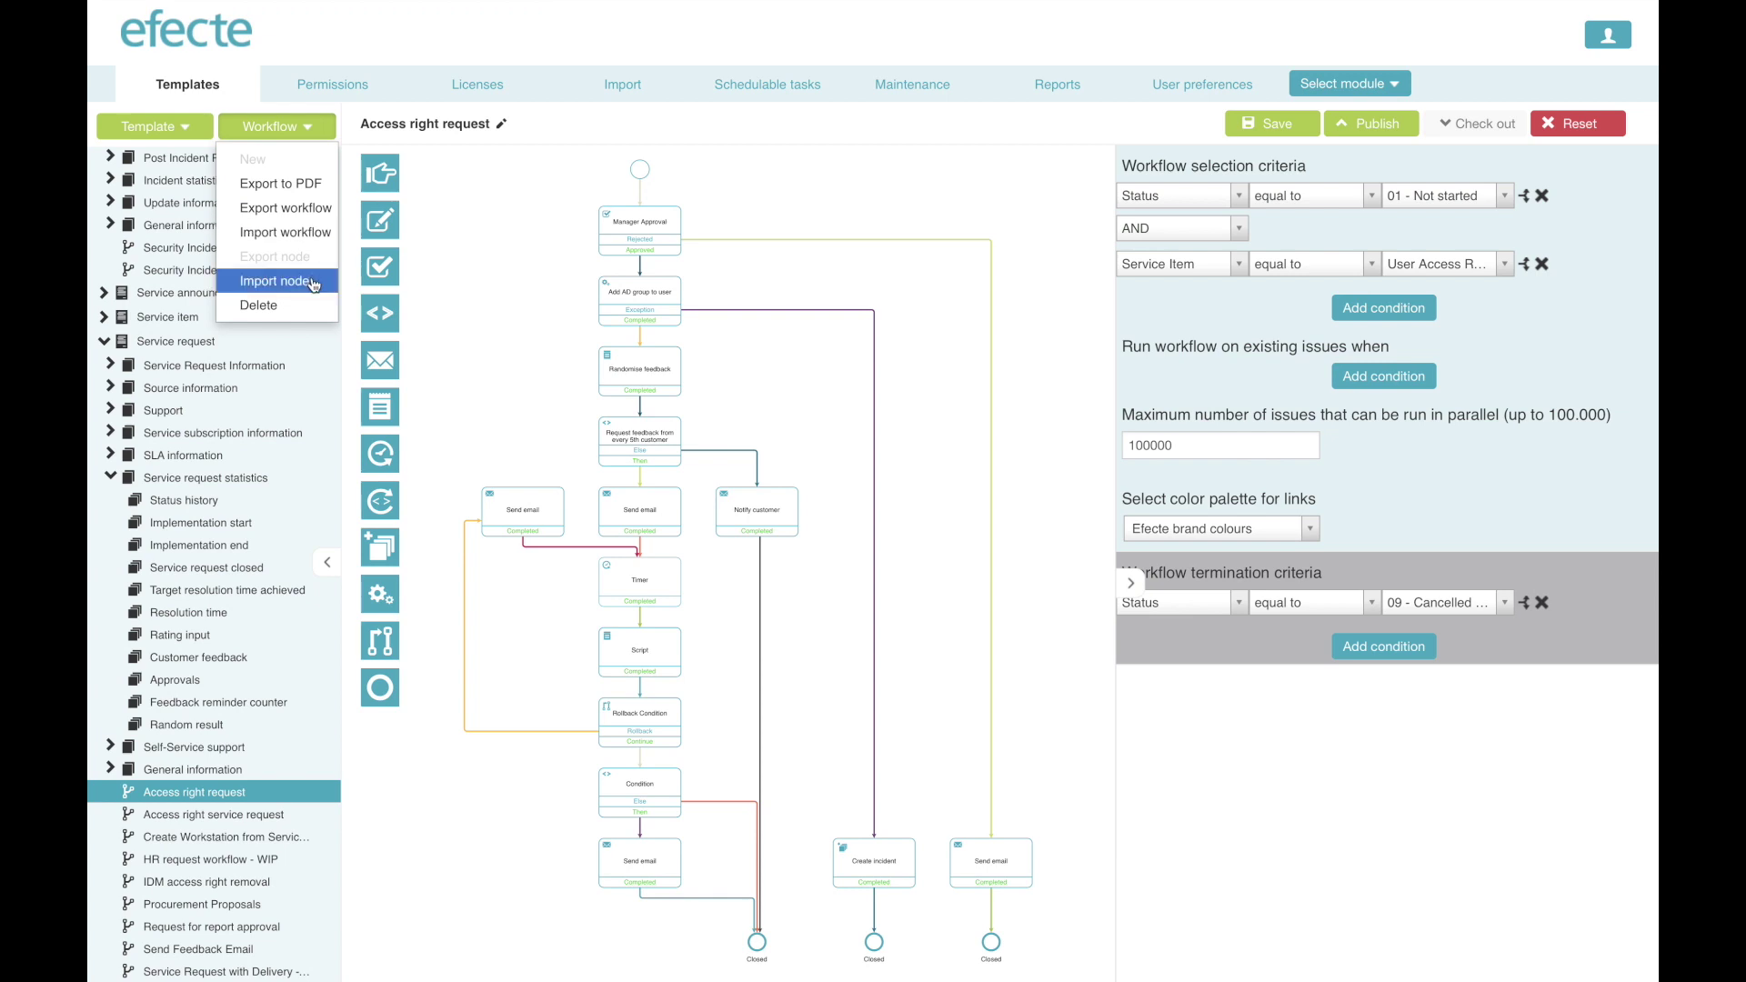
# Export the Access right request workflow to PDF with the workflow title added to the image.
pyautogui.click(313, 191)
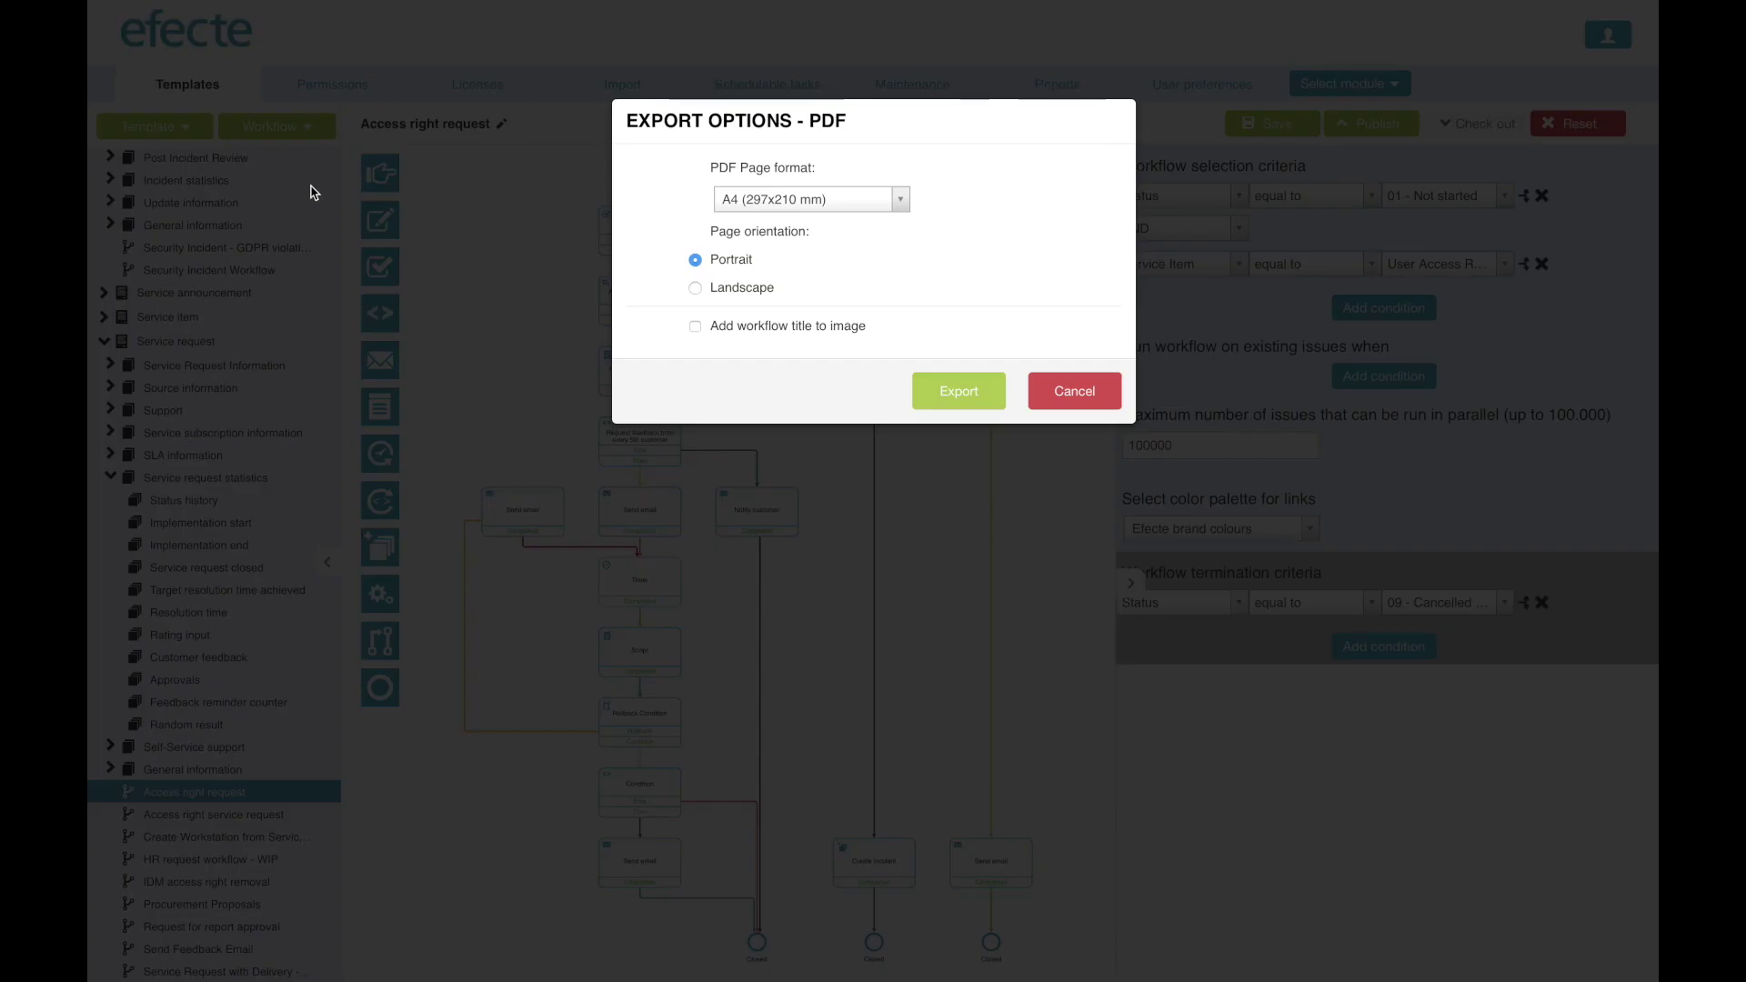
pyautogui.click(696, 327)
pyautogui.click(964, 394)
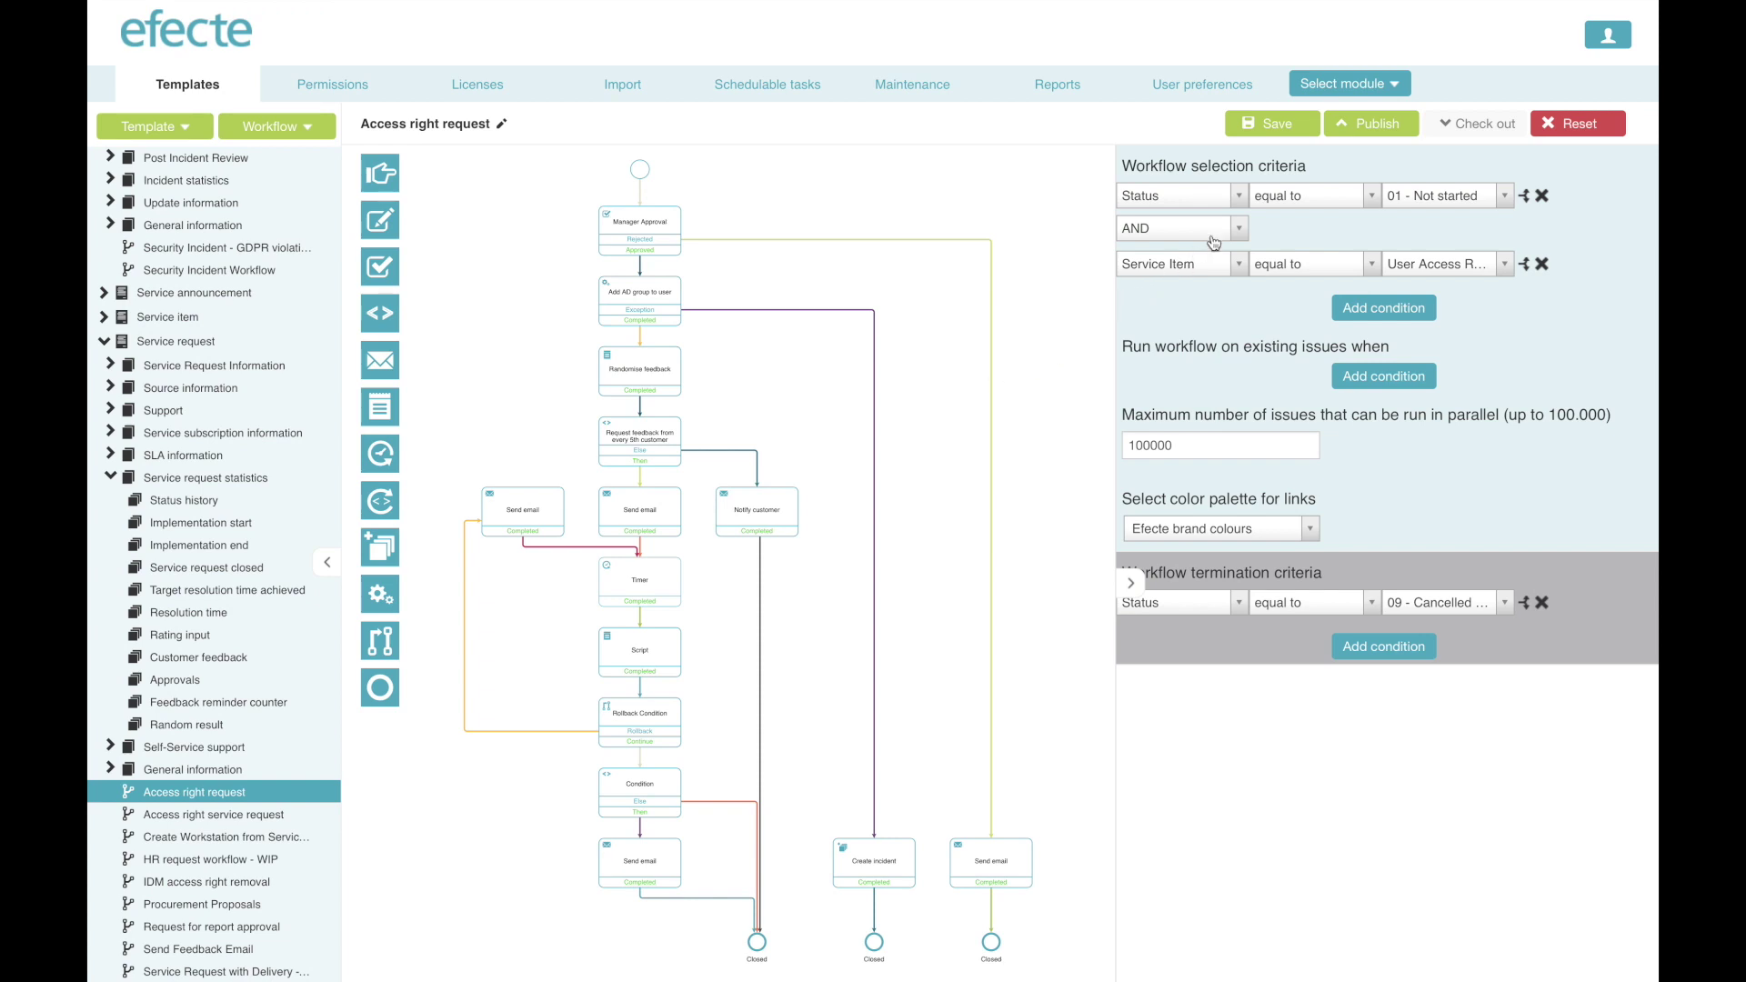
# Publish the Access right request workflow from the editor toolbar.
pyautogui.click(1397, 131)
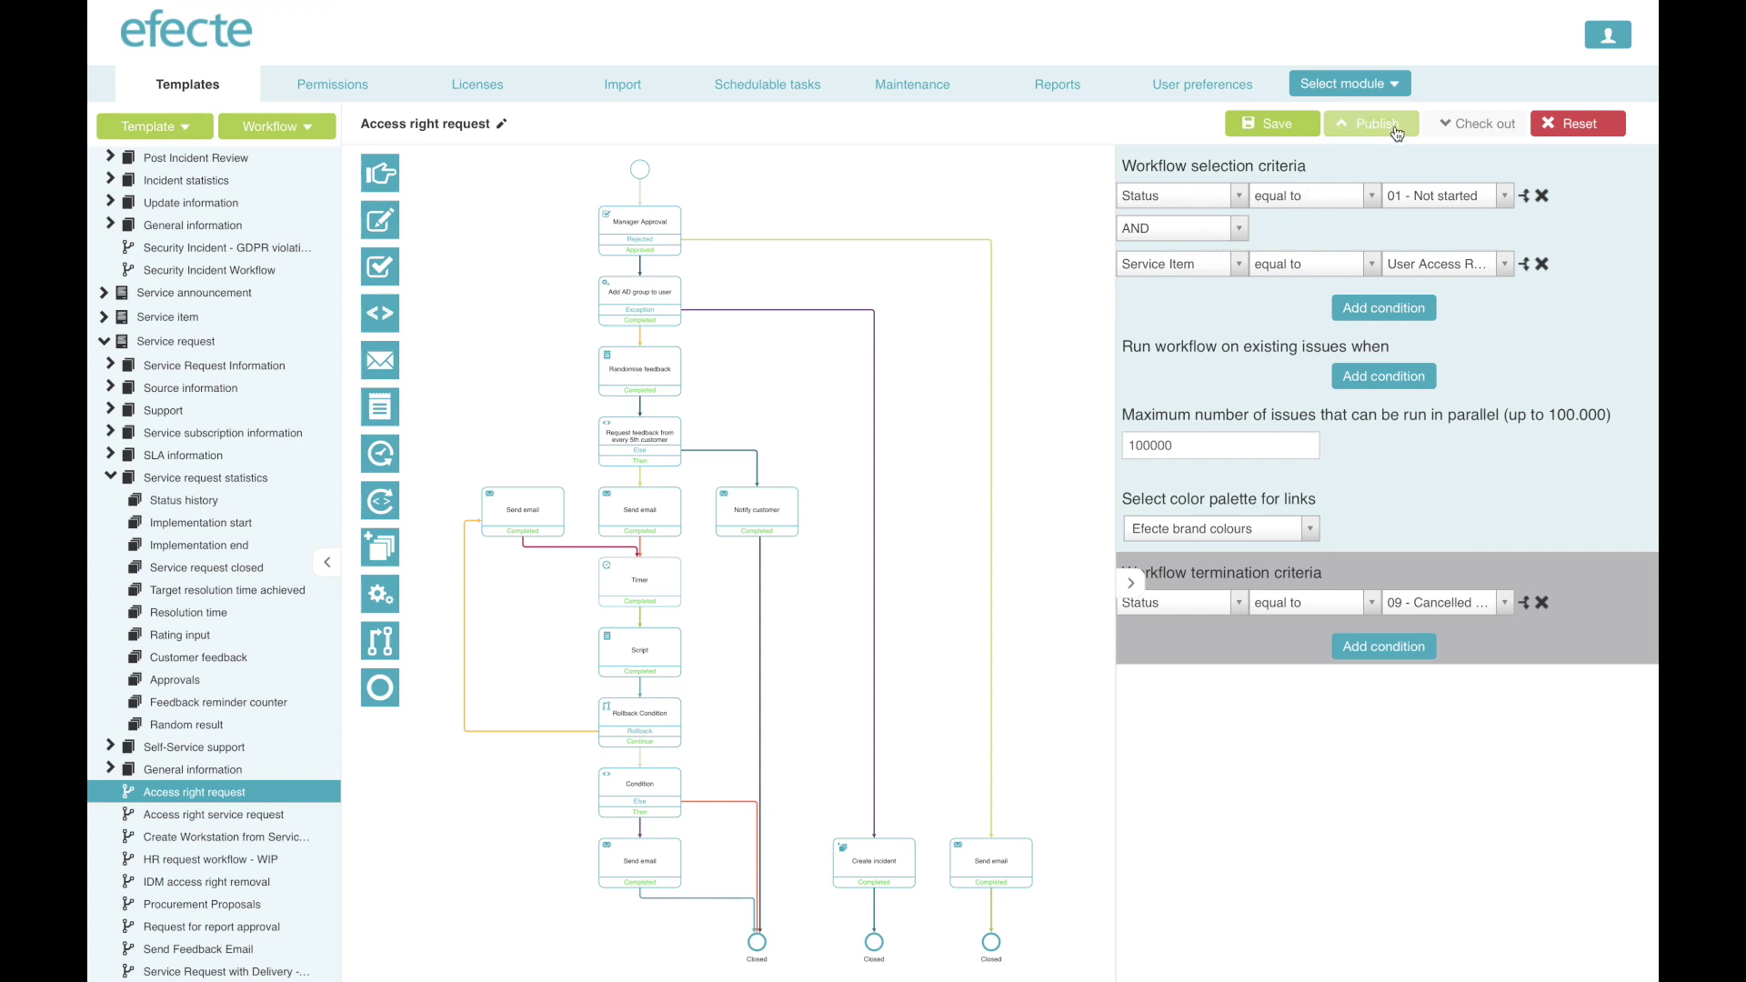